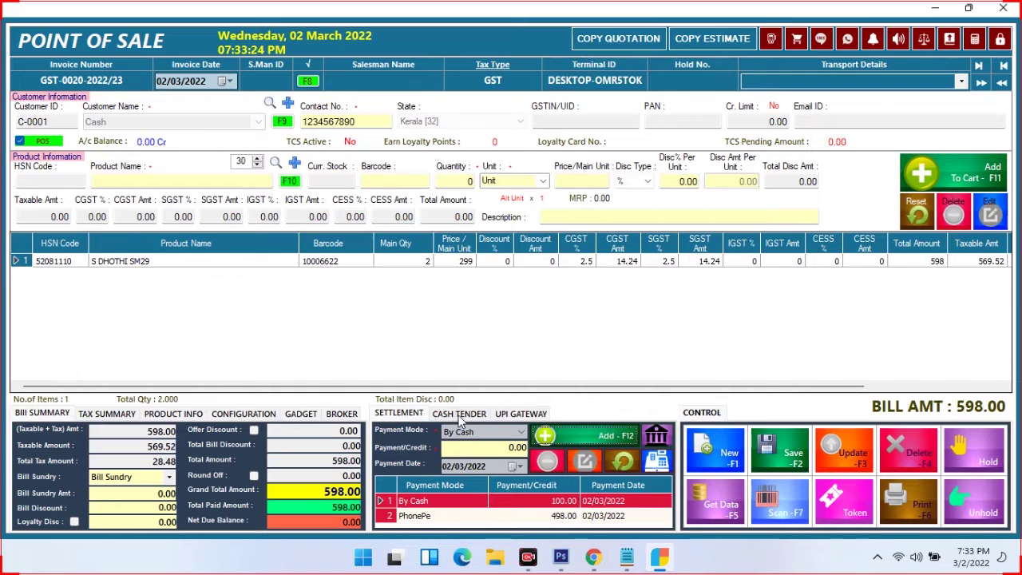
Generate the Auto Amount UPI QR code for the 498.00 balance, then close it
{"action": "left_click", "coordinate": [460, 414]}
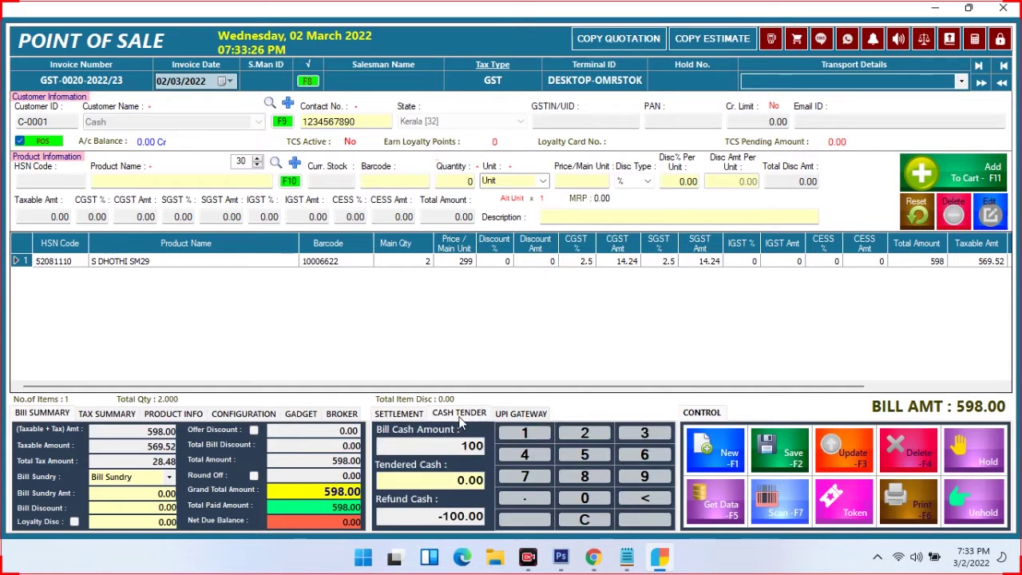
{"action": "left_click", "coordinate": [524, 414]}
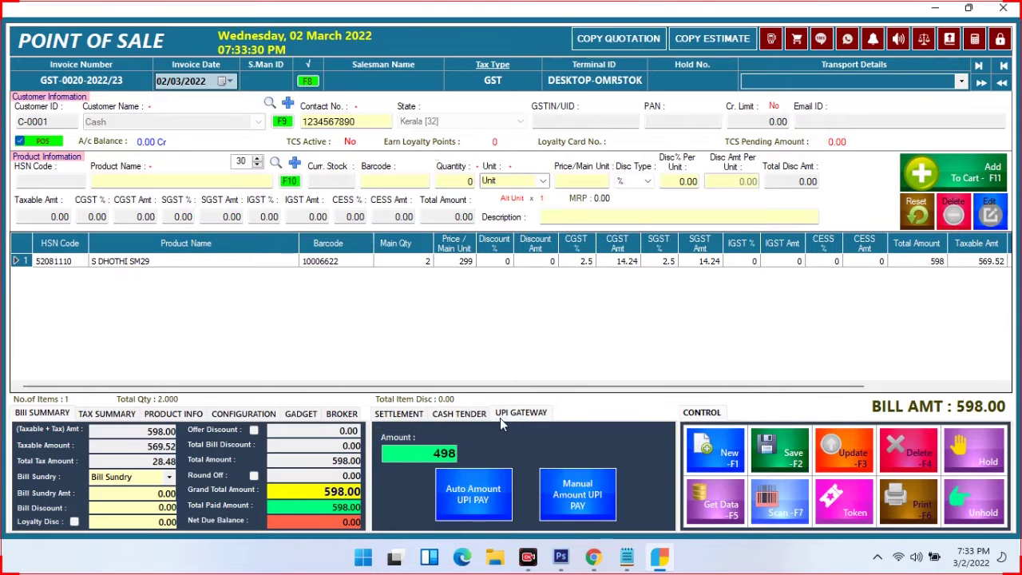
{"action": "left_click", "coordinate": [477, 494]}
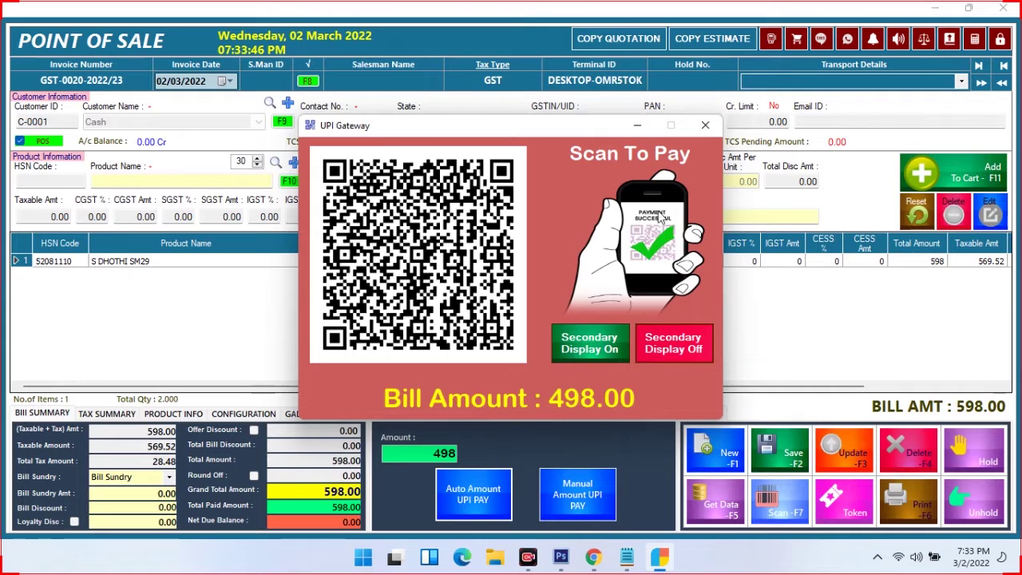
{"action": "left_click", "coordinate": [706, 125]}
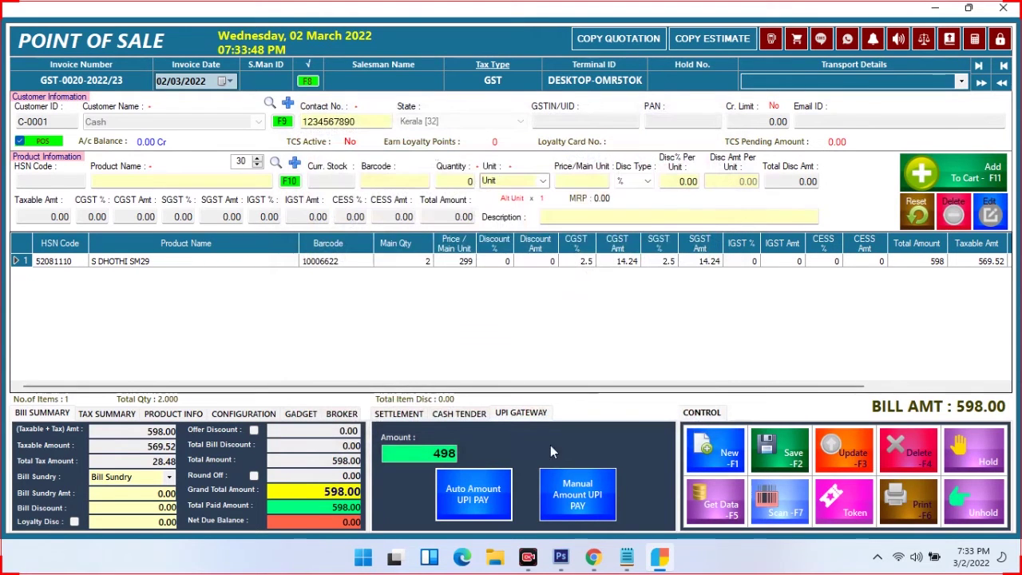
Save the 598.00 sale past both stock warnings, agree to print, and show the F6 preview
{"action": "left_click", "coordinate": [415, 418]}
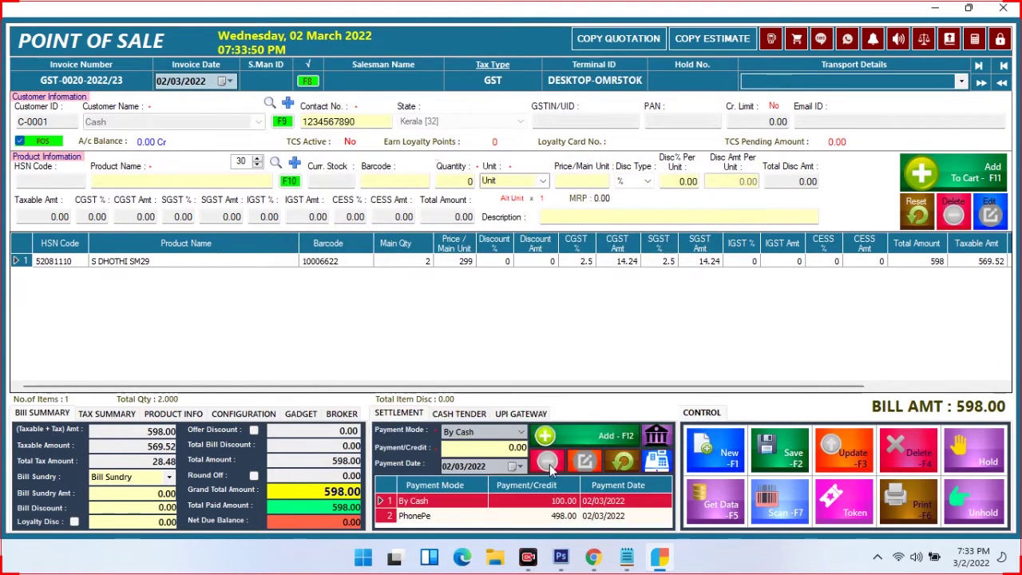
{"action": "left_click", "coordinate": [772, 440]}
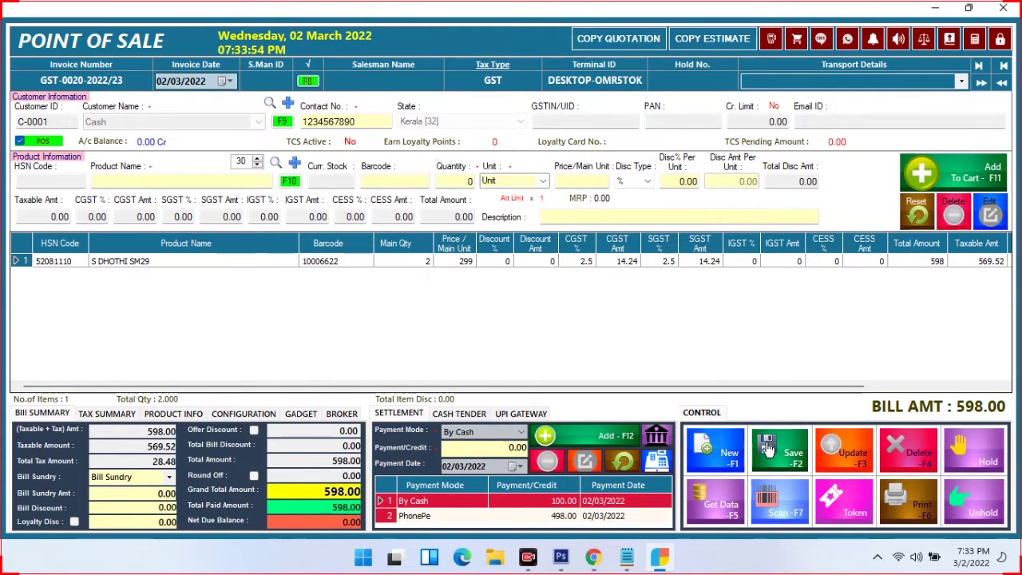
{"action": "left_click", "coordinate": [568, 333]}
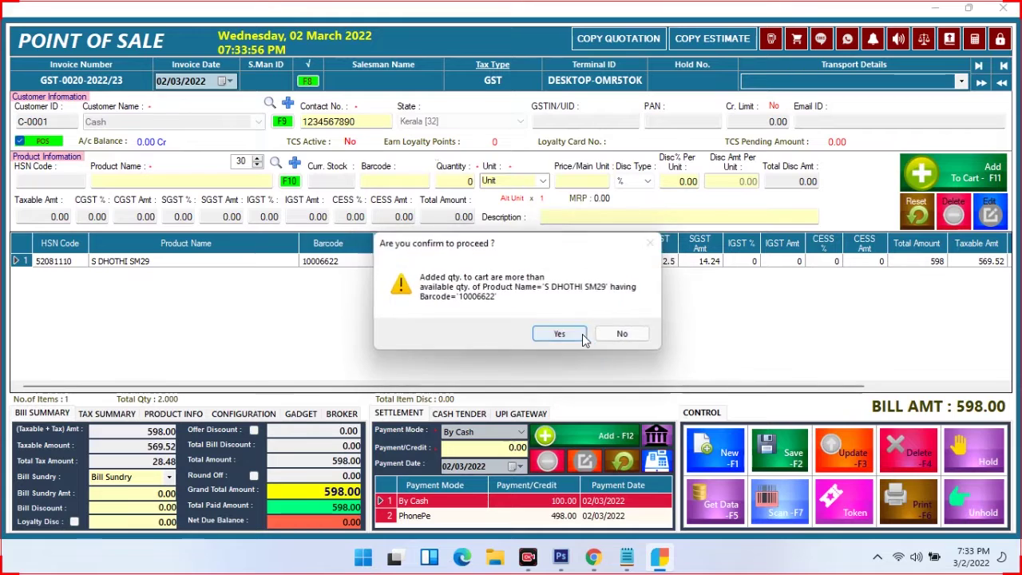
{"action": "left_click", "coordinate": [583, 339]}
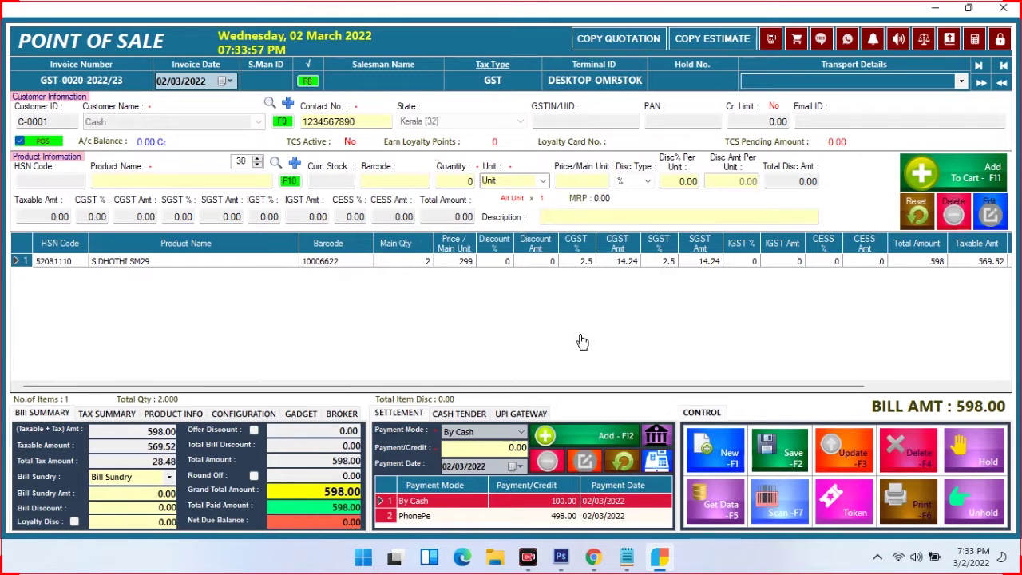
{"action": "left_click", "coordinate": [517, 329]}
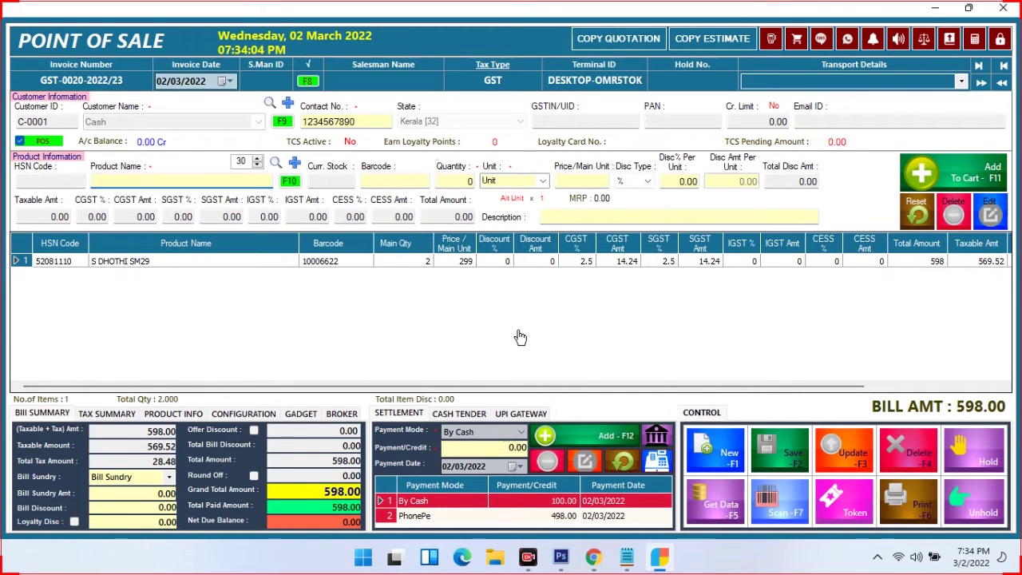
{"action": "key", "text": "F6"}
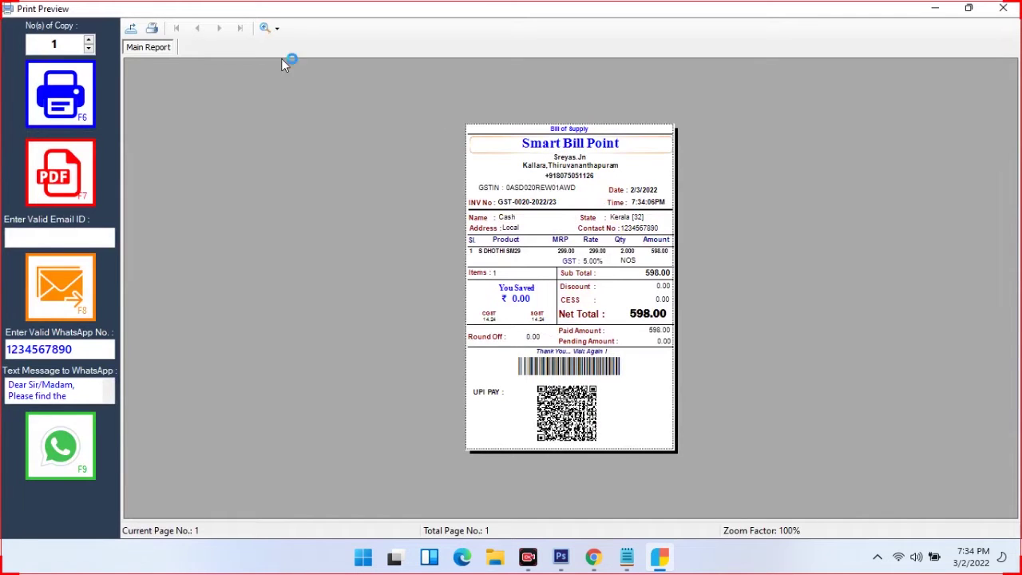
Zoom the bill preview to 150%, review the 598.00 Bill of Supply, and close it
{"action": "left_click", "coordinate": [270, 30]}
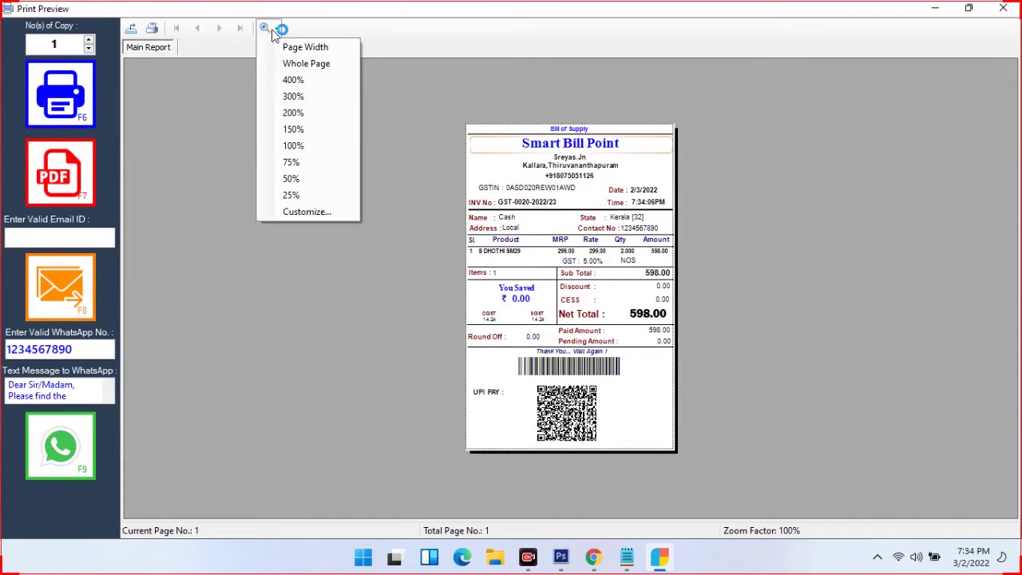
{"action": "left_click", "coordinate": [277, 128]}
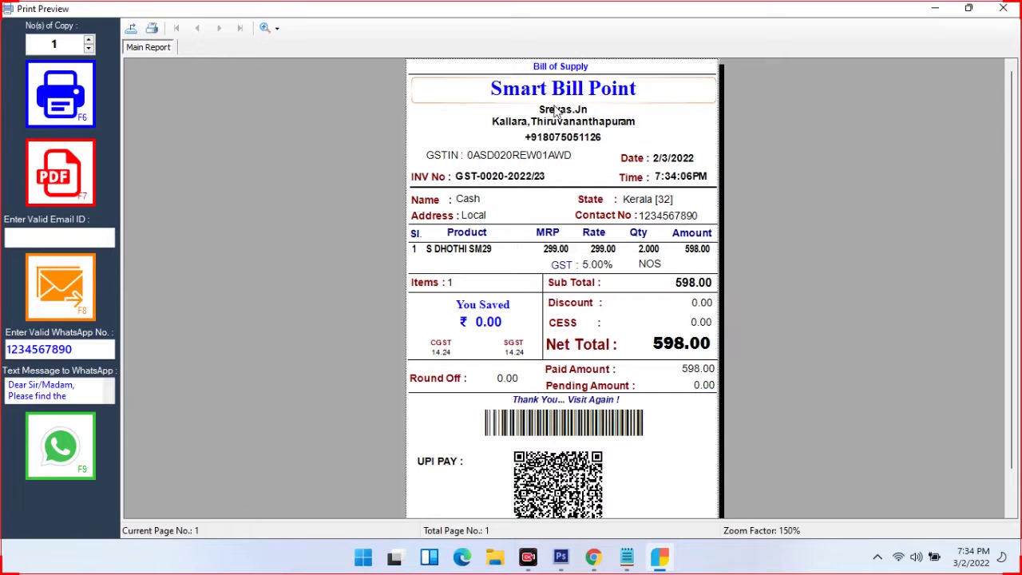
{"action": "scroll", "coordinate": [631, 329], "scroll_direction": "down", "scroll_amount": 1}
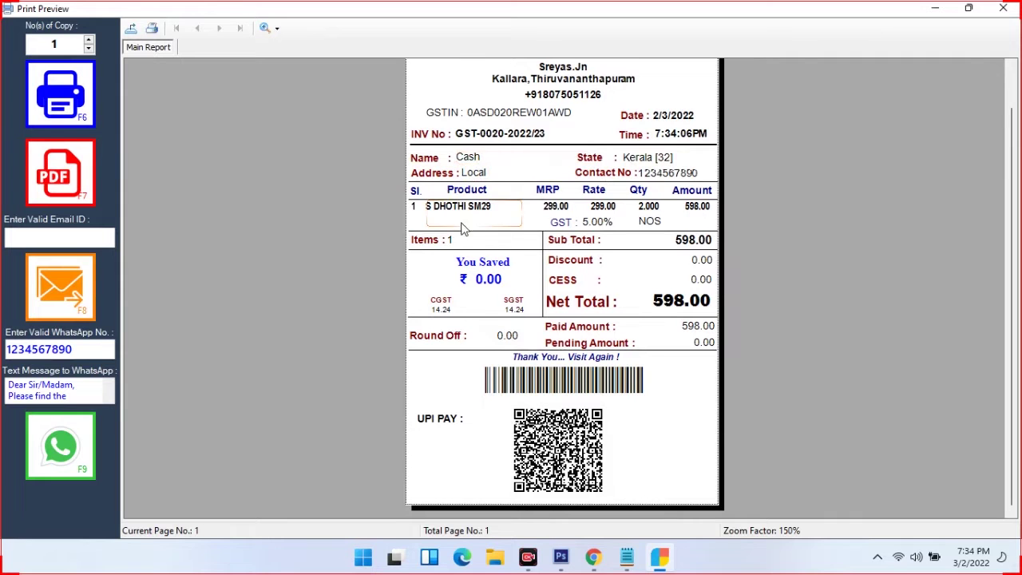
{"action": "left_click", "coordinate": [1003, 8]}
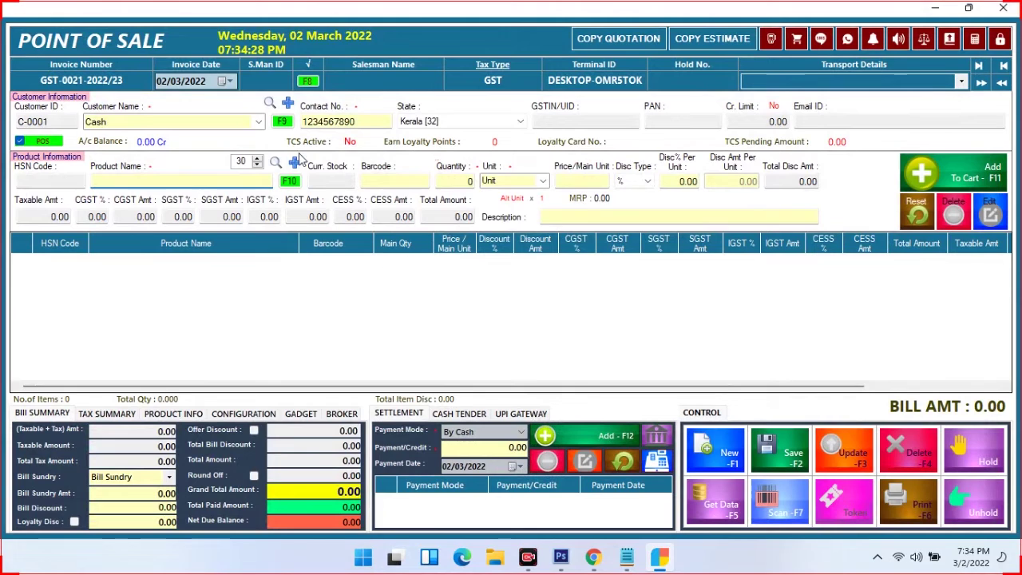
Bill customer Raj for 4 units of ABAL P1600 at 1600, totalling 6400.00
{"action": "left_click", "coordinate": [20, 142]}
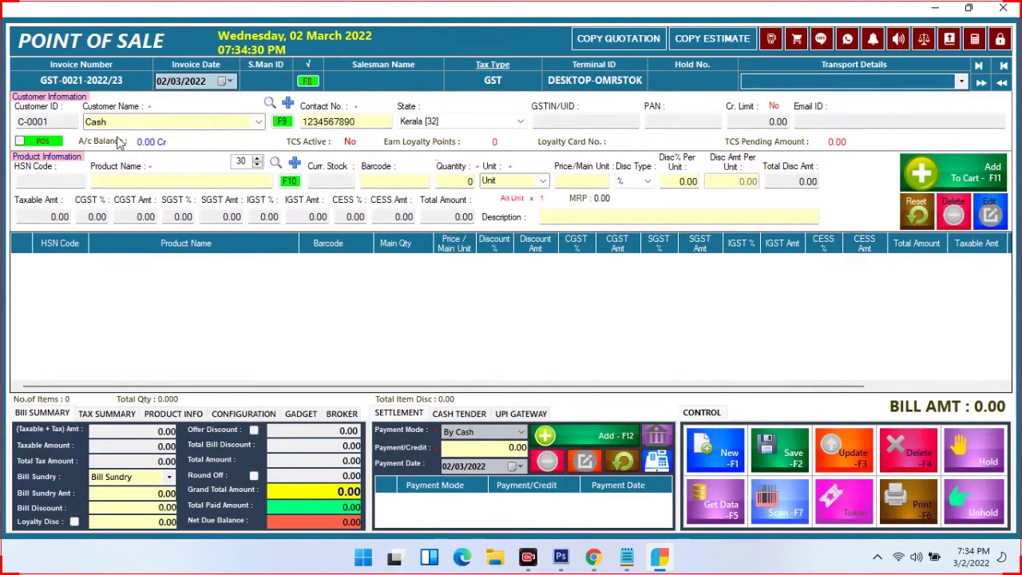
{"action": "left_click", "coordinate": [258, 123]}
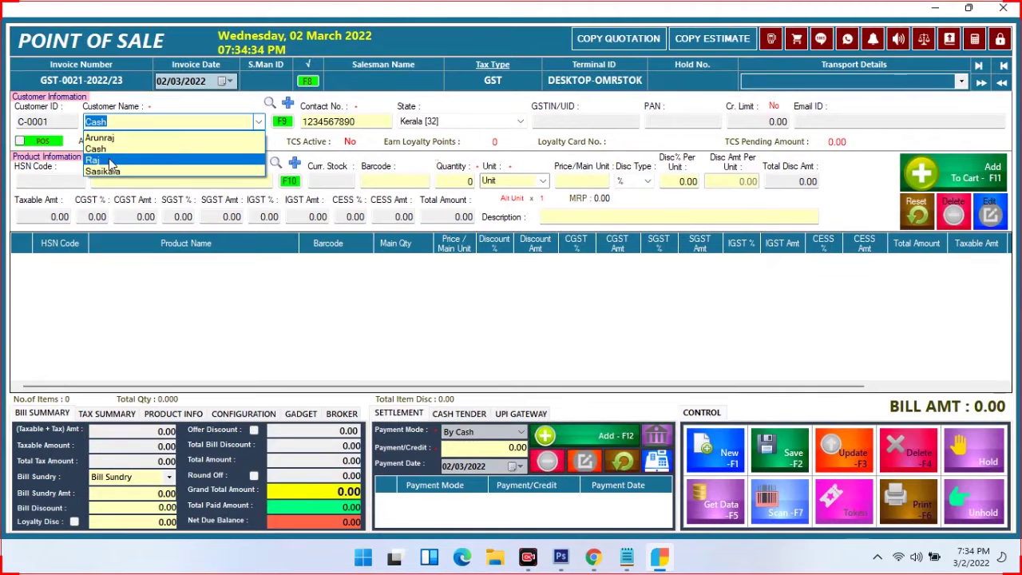
{"action": "left_click", "coordinate": [115, 158]}
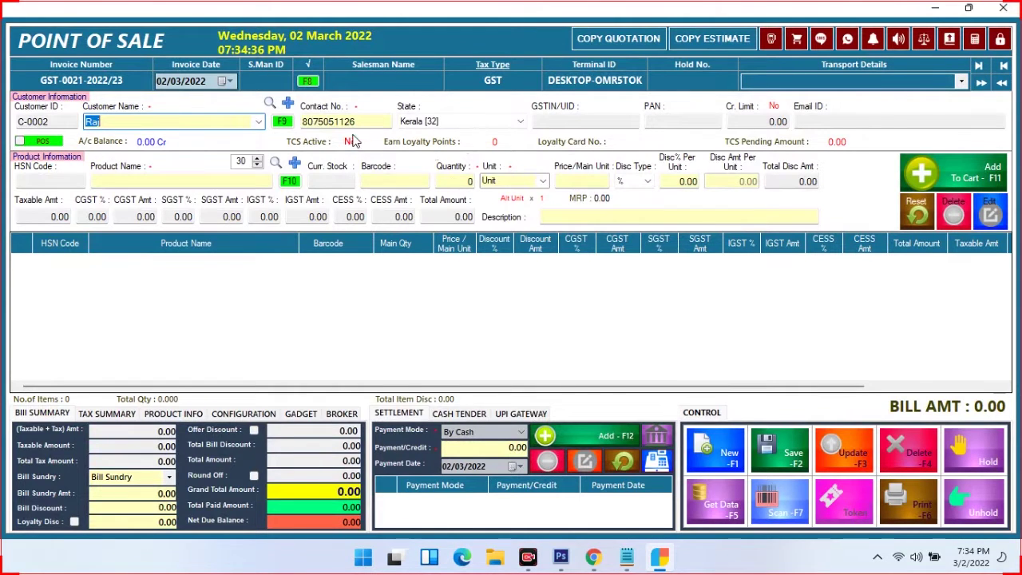
{"action": "left_click", "coordinate": [172, 177]}
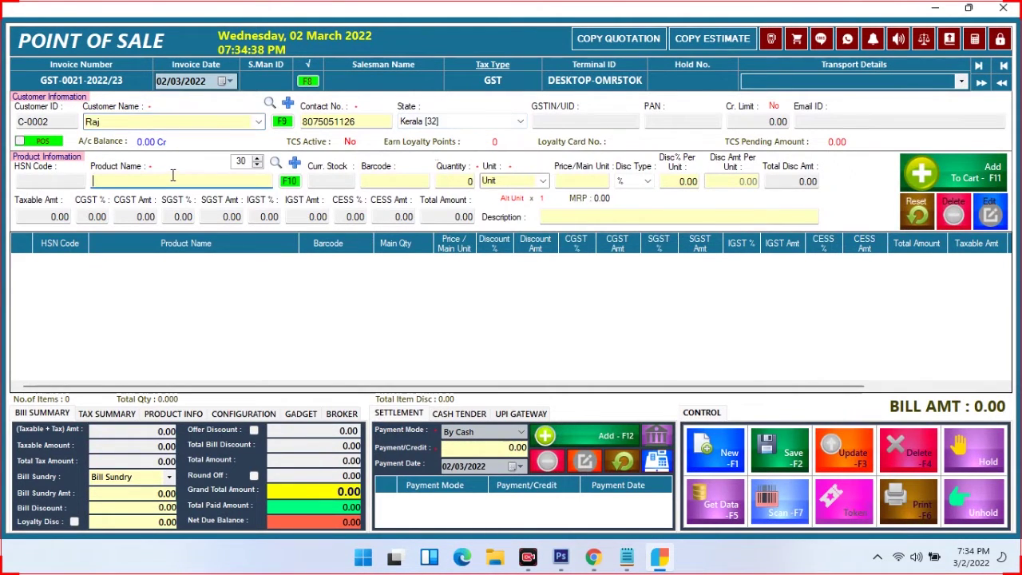
{"action": "left_click", "coordinate": [121, 234]}
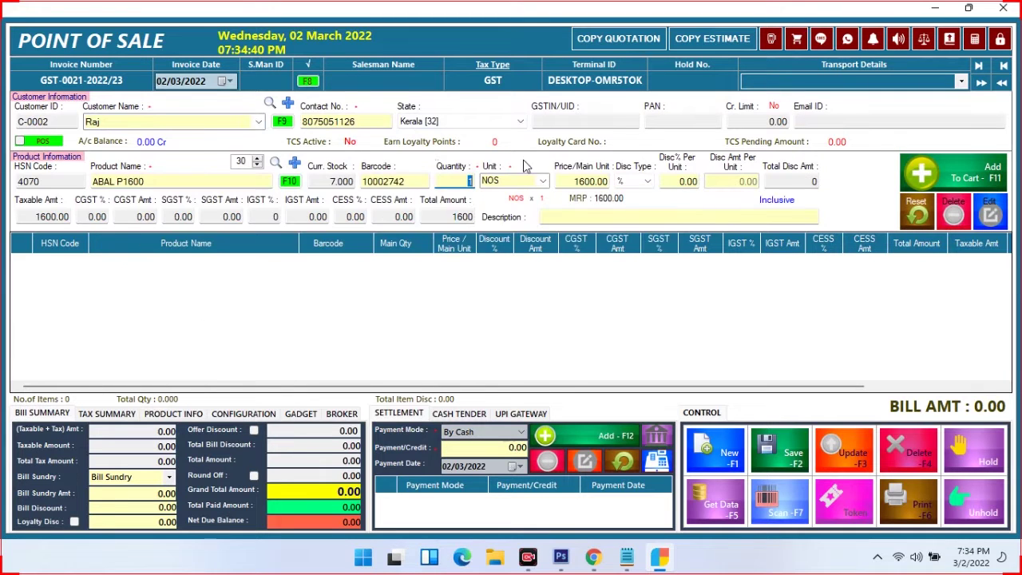
{"action": "type", "text": "4"}
{"action": "left_click", "coordinate": [962, 178]}
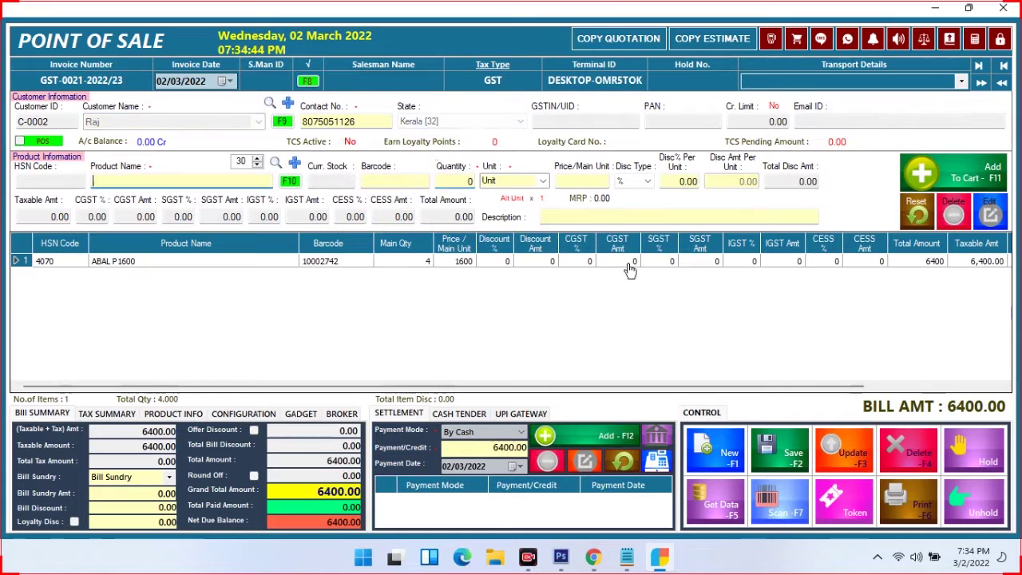
Turn off the -Ve Stock Alert and Stock Limit Alert in Product Info
{"action": "left_click", "coordinate": [110, 415]}
{"action": "left_click", "coordinate": [164, 416]}
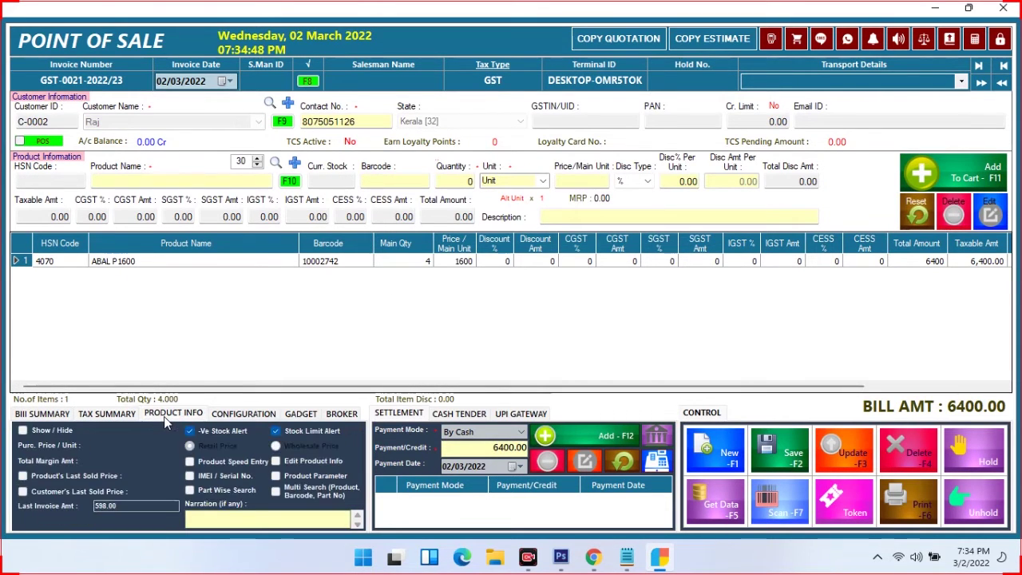
{"action": "left_click", "coordinate": [226, 431]}
{"action": "left_click", "coordinate": [301, 429]}
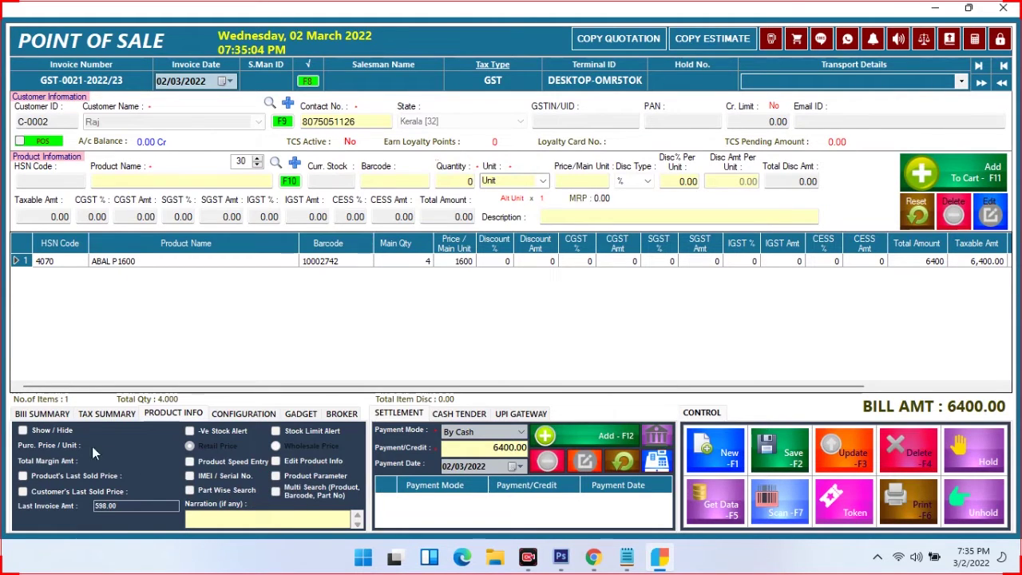
Show ABAL P1600's purchase price 958, margin 2568 and last sold price 1600.00
{"action": "left_click", "coordinate": [23, 432]}
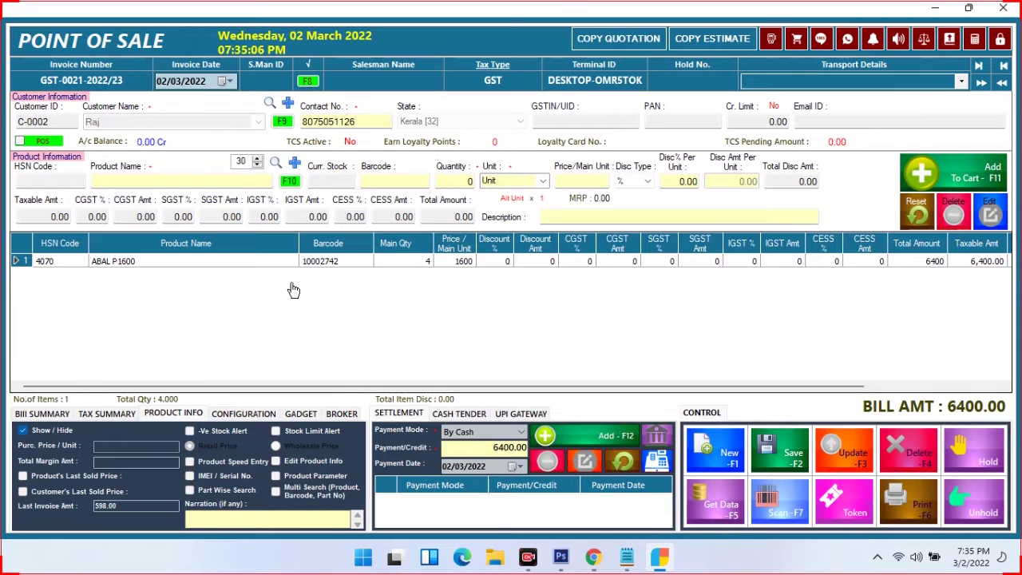
{"action": "left_click", "coordinate": [323, 266]}
{"action": "double_click", "coordinate": [323, 269]}
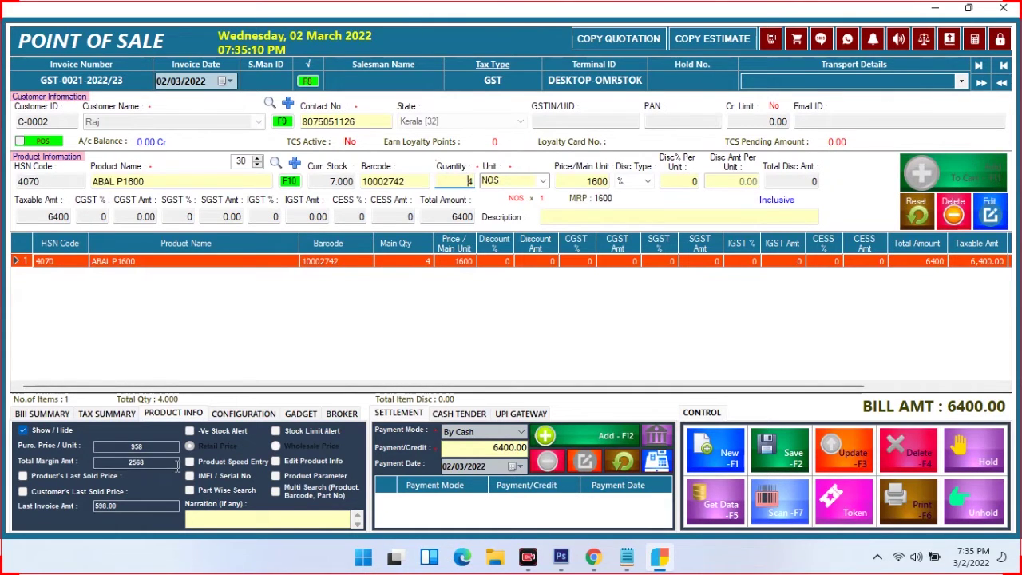
{"action": "left_click", "coordinate": [42, 476]}
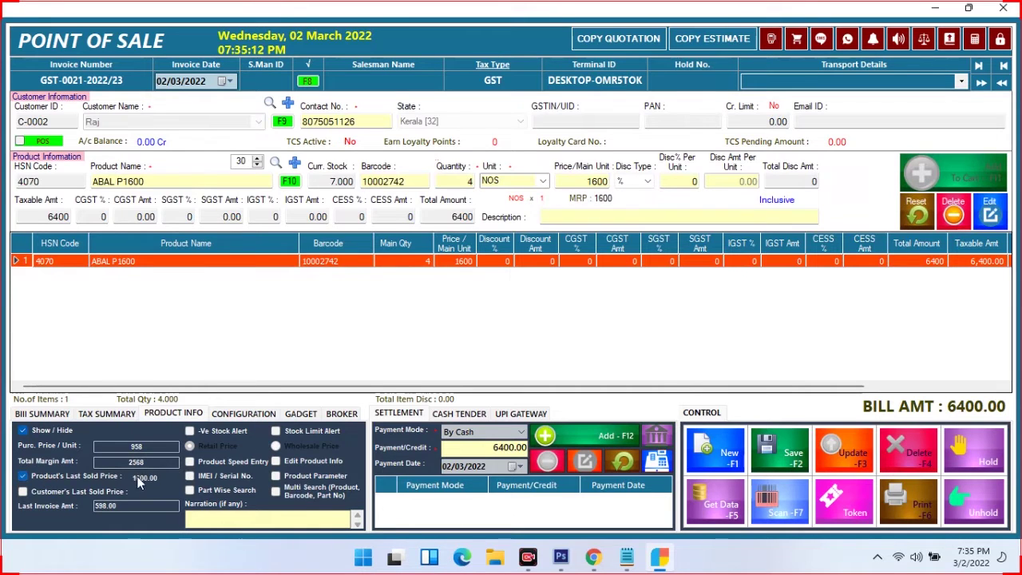
{"action": "left_click", "coordinate": [71, 492]}
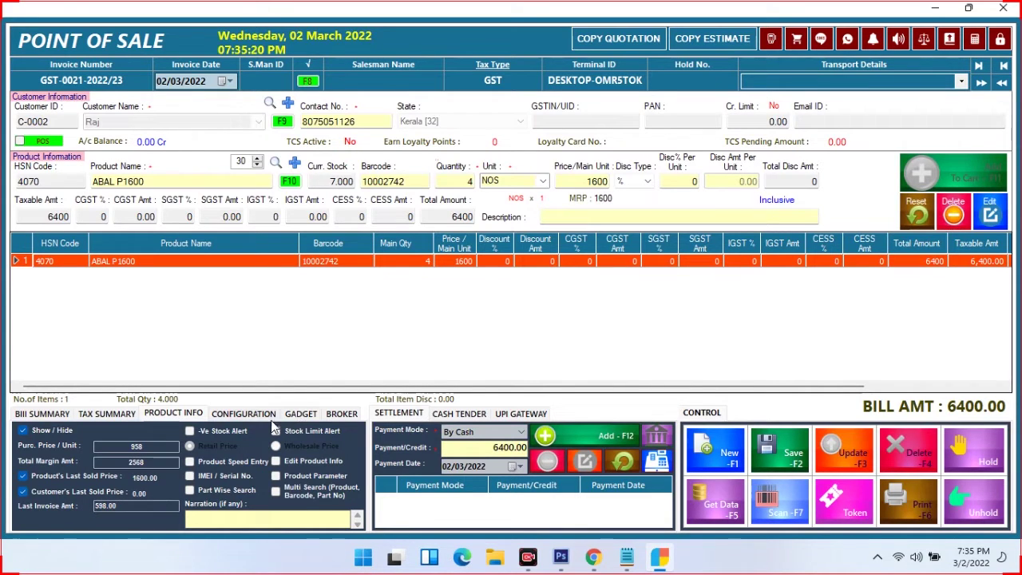
Keep ORIGINAL COPY as copy type and Customise-4Inch as the bill template
{"action": "left_click", "coordinate": [239, 414]}
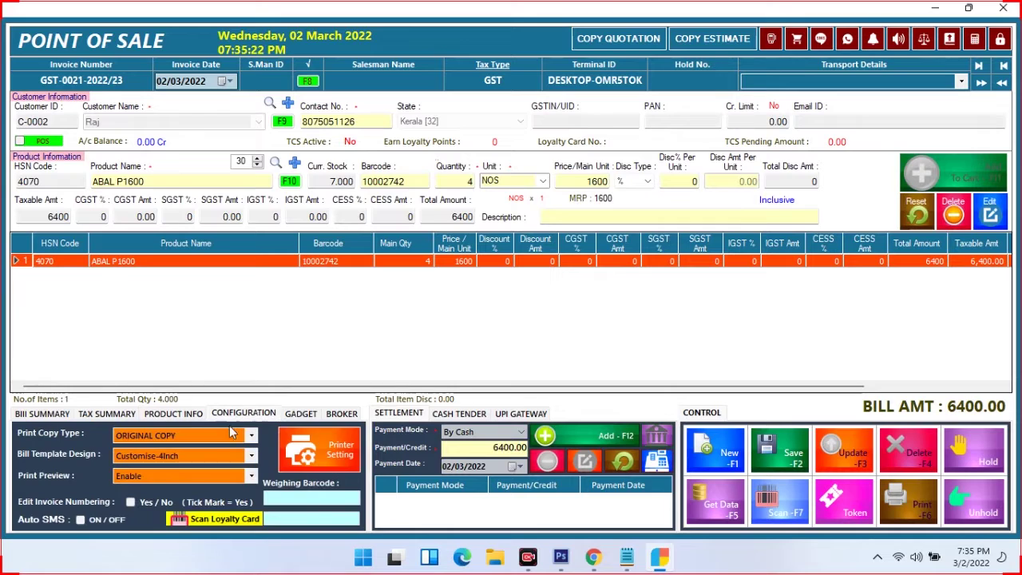
{"action": "left_click", "coordinate": [212, 437]}
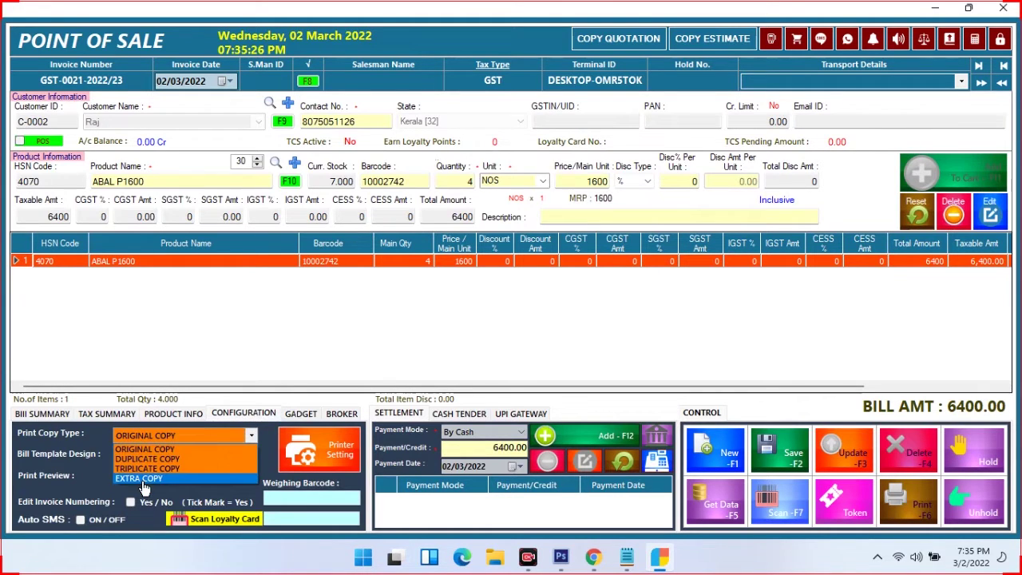
{"action": "left_click", "coordinate": [249, 438]}
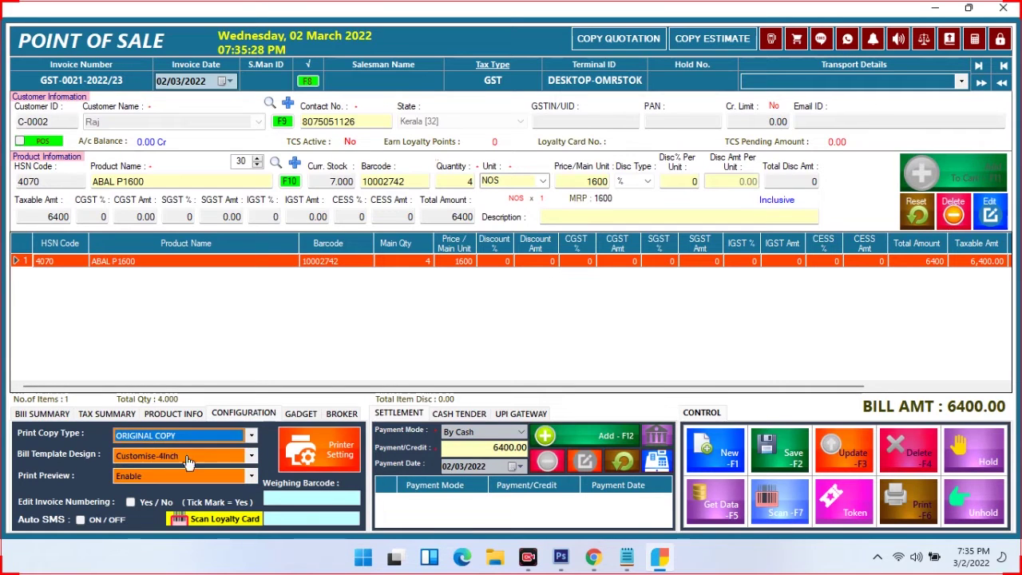
{"action": "left_click", "coordinate": [168, 458]}
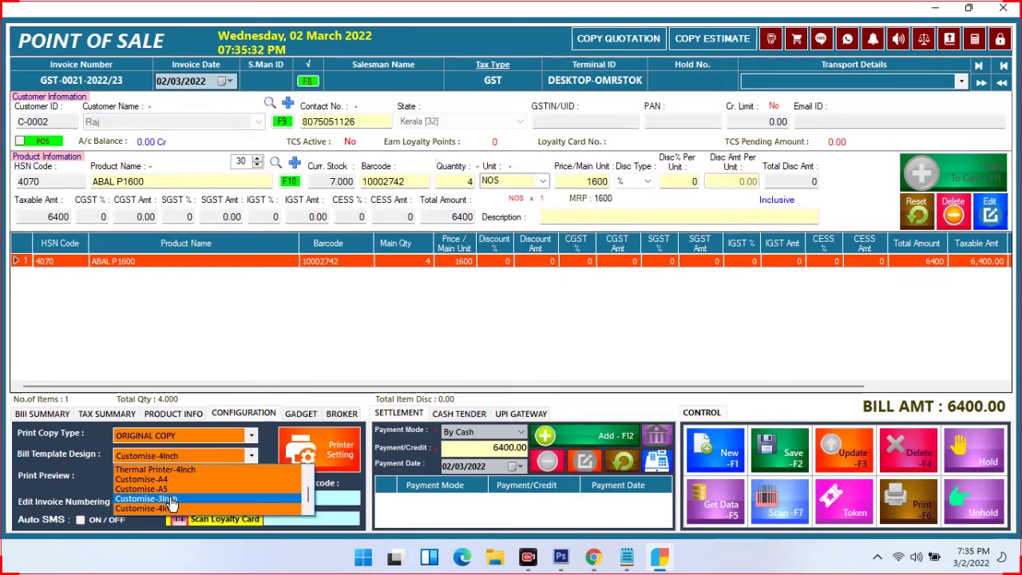
{"action": "scroll", "coordinate": [199, 499], "scroll_direction": "up", "scroll_amount": 3}
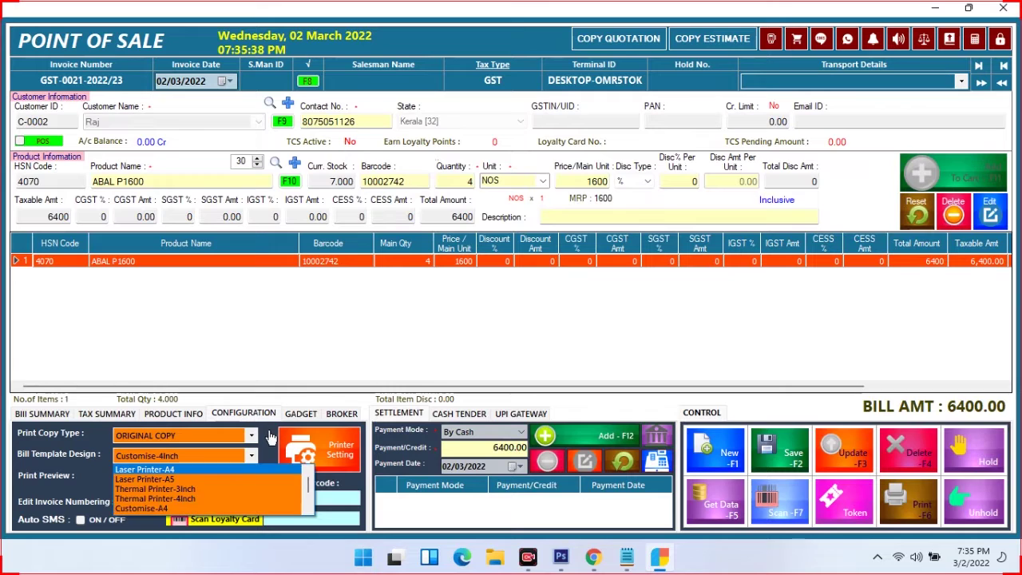
{"action": "left_click", "coordinate": [272, 437]}
Keep print preview enabled and turn on Edit Invoice Numbering
{"action": "left_click", "coordinate": [178, 479]}
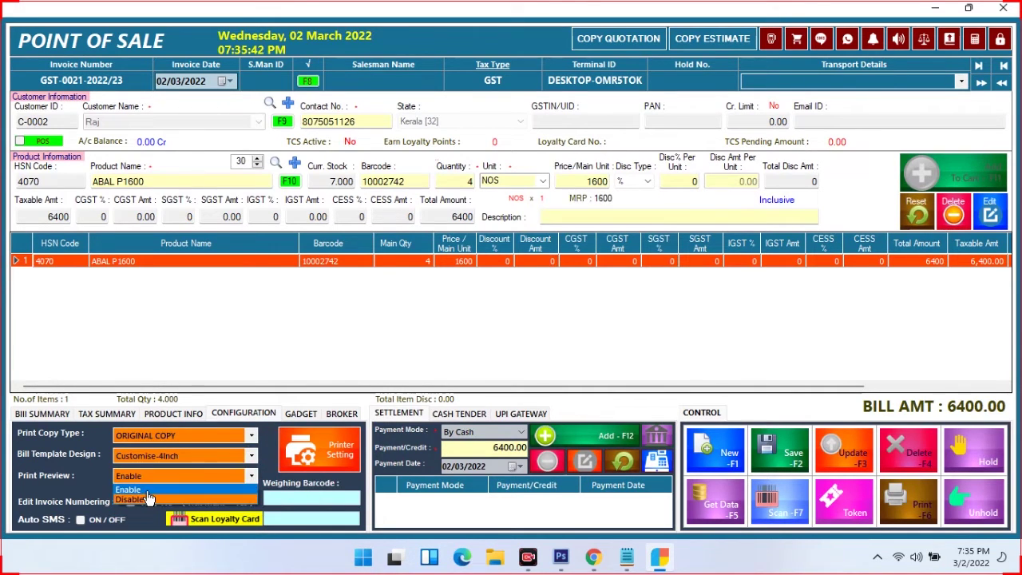
{"action": "left_click", "coordinate": [55, 473]}
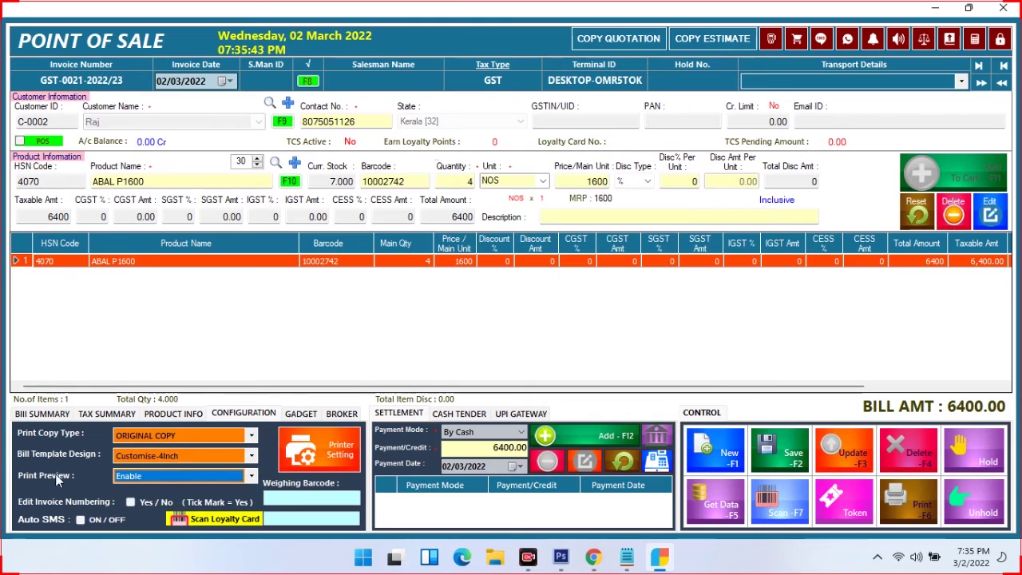
{"action": "left_click", "coordinate": [130, 502]}
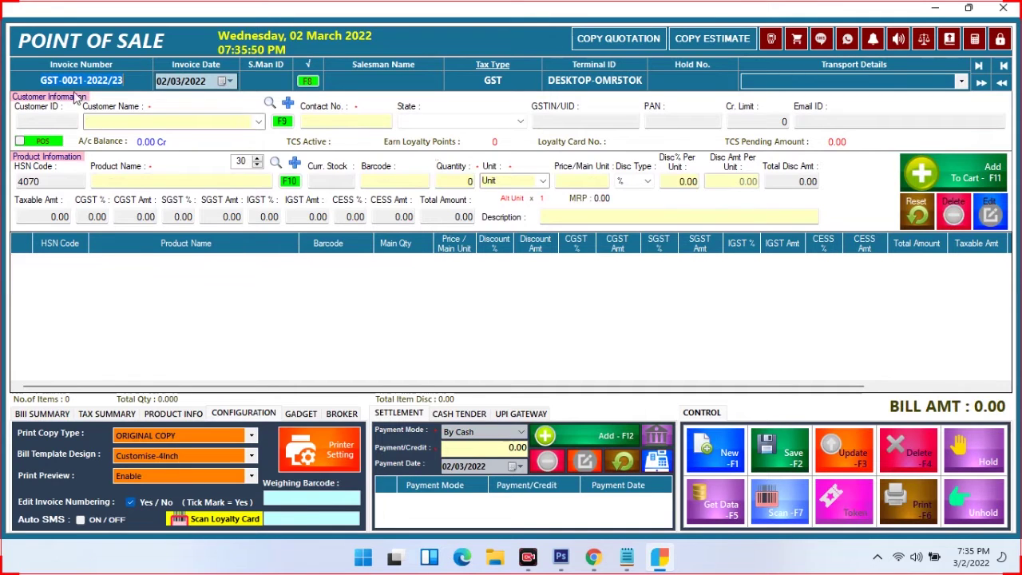
Turn off invoice-number editing and pick the existing customer for the bill
{"action": "left_click", "coordinate": [130, 502]}
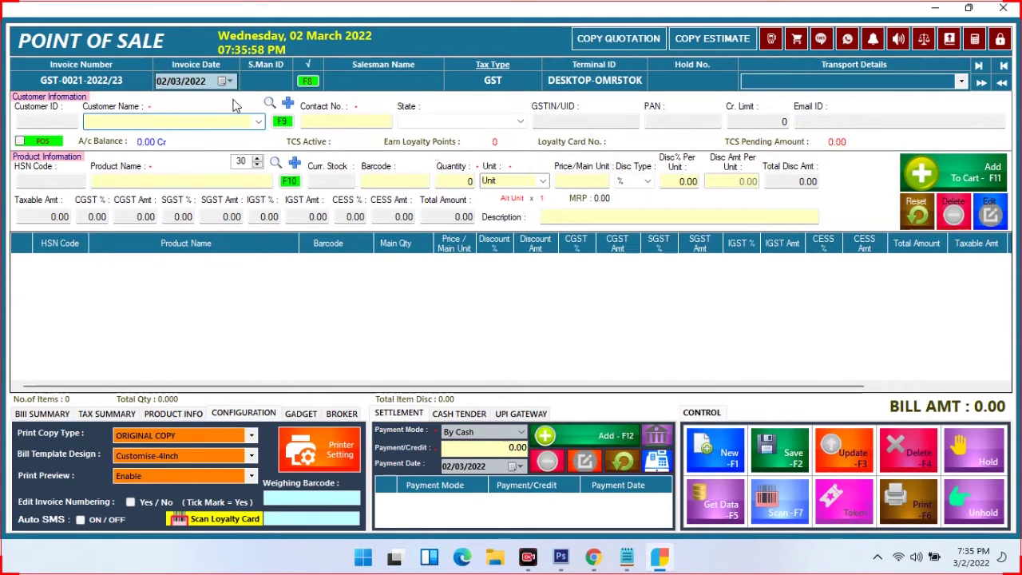
{"action": "left_click", "coordinate": [258, 122]}
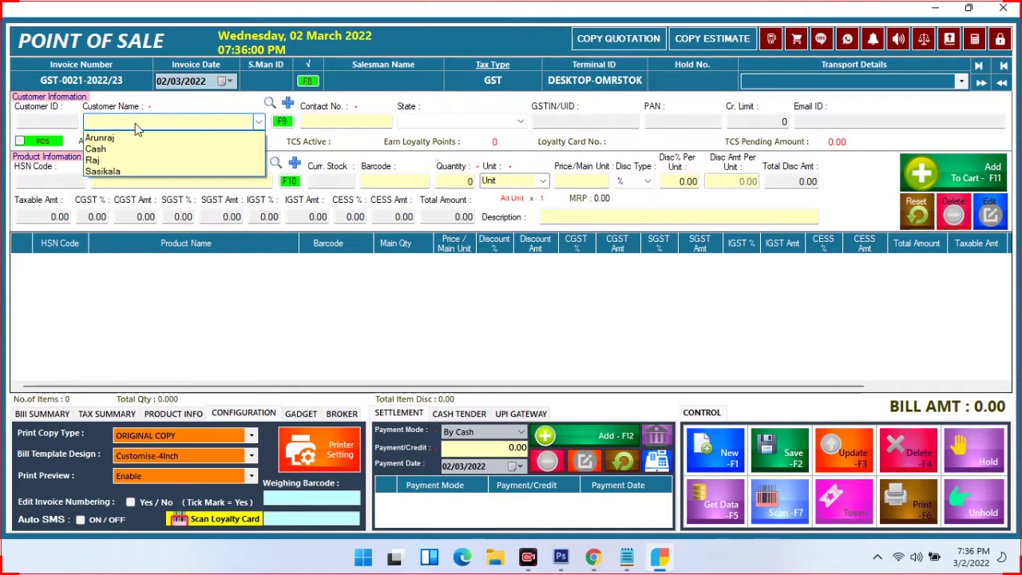
{"action": "left_click", "coordinate": [94, 160]}
Add 4 units of ABAL P1600 to the bill, totalling 6400.00
{"action": "left_click", "coordinate": [105, 178]}
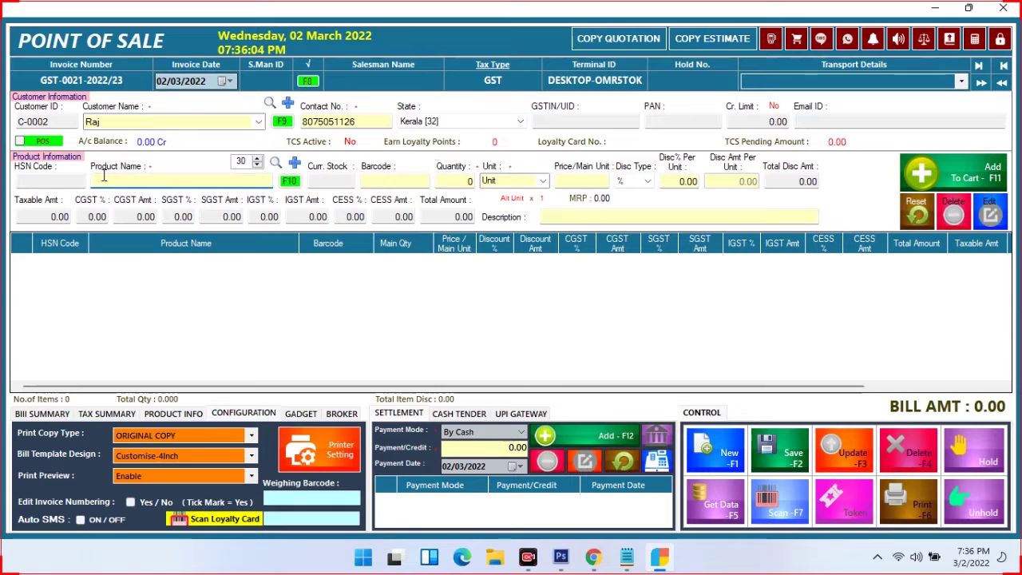
{"action": "type", "text": "a"}
{"action": "key", "text": "Return"}
{"action": "type", "text": "4"}
{"action": "key", "text": "Return"}
{"action": "key", "text": "Return"}
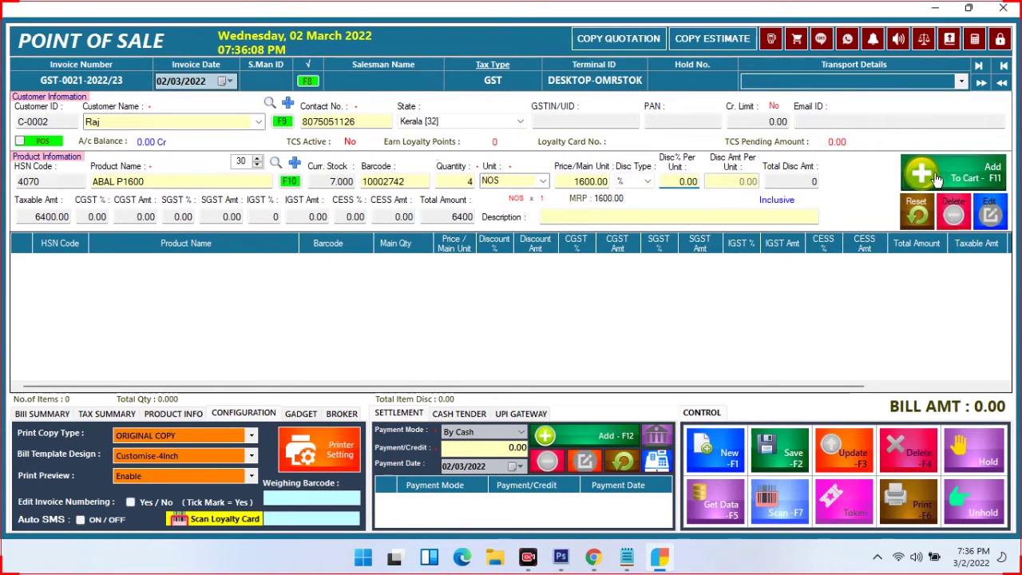
{"action": "left_click", "coordinate": [938, 179]}
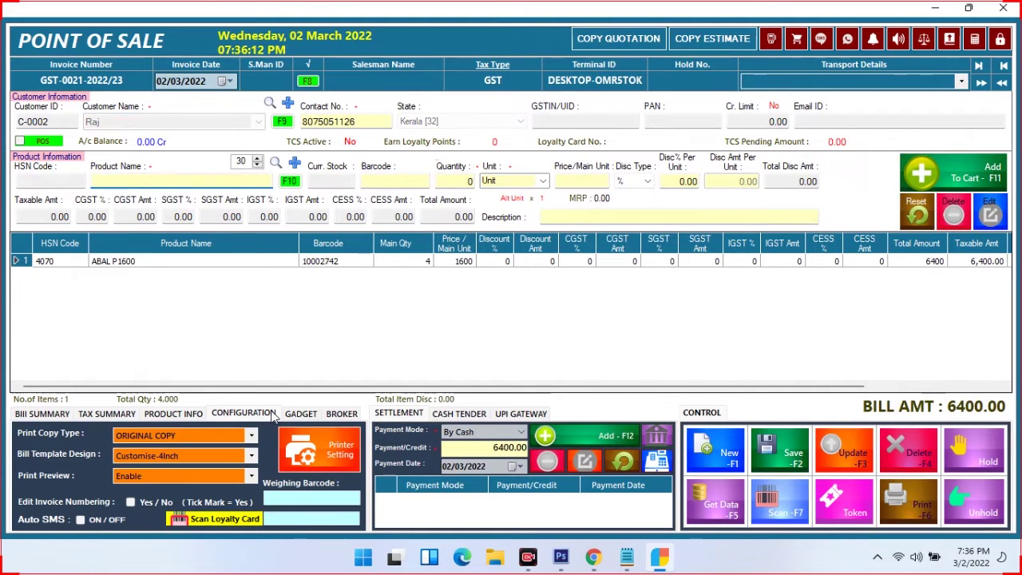
Keep Champ RP Series as the printer and set invoice template type to Thermal Printer
{"action": "left_click", "coordinate": [313, 455]}
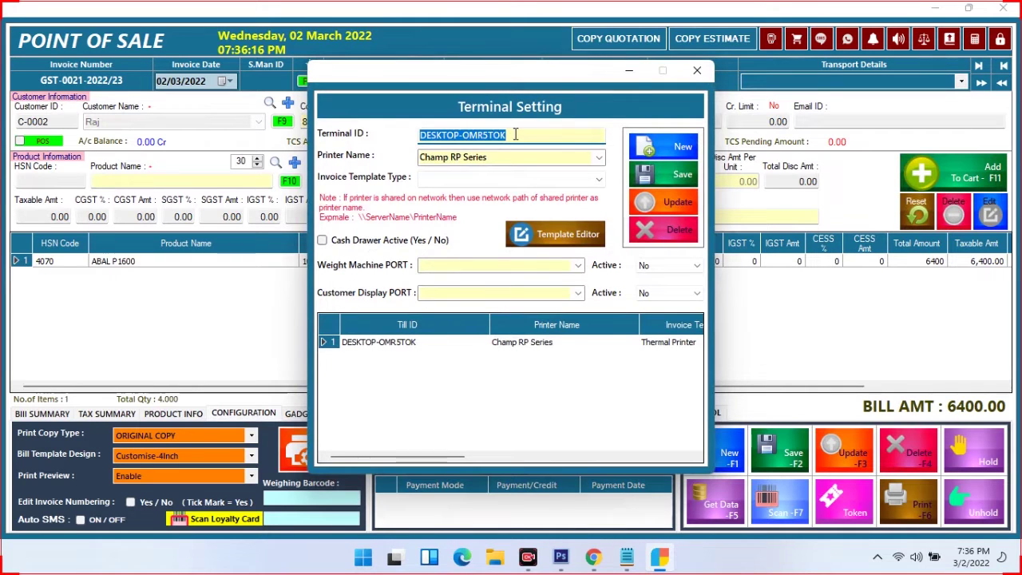
{"action": "left_click", "coordinate": [482, 159]}
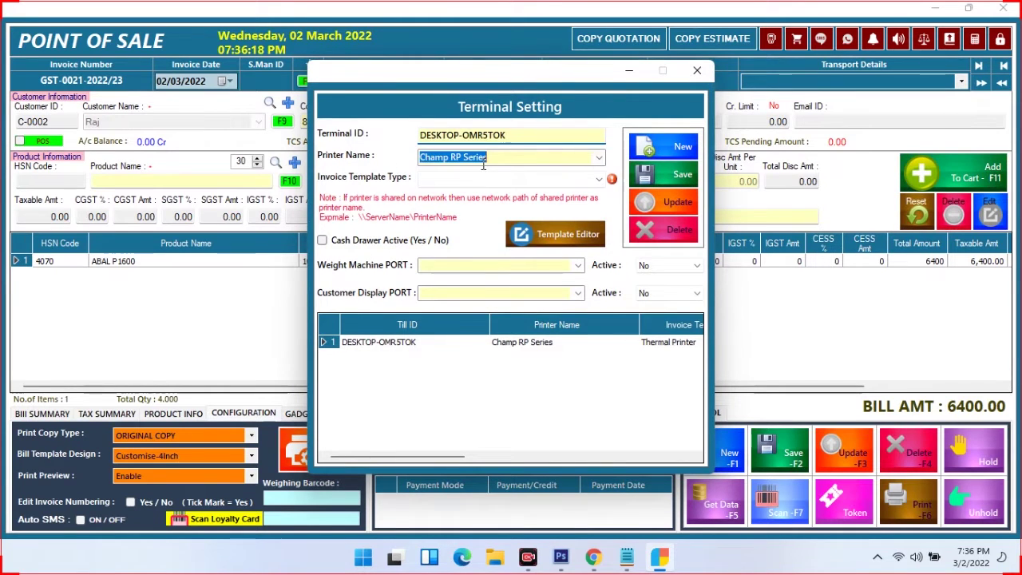
{"action": "left_click", "coordinate": [605, 162]}
{"action": "left_click", "coordinate": [502, 171]}
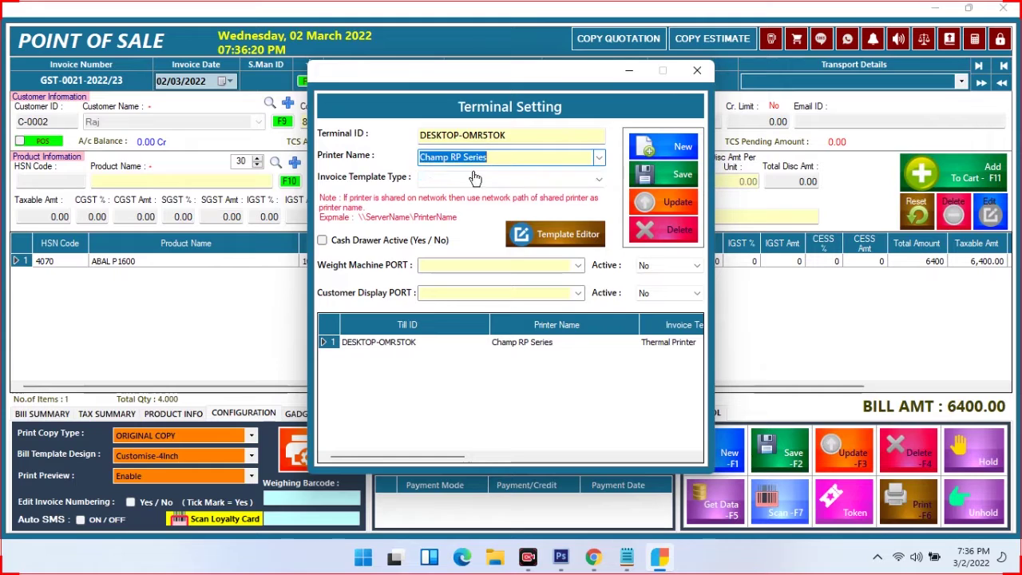
{"action": "left_click", "coordinate": [449, 184]}
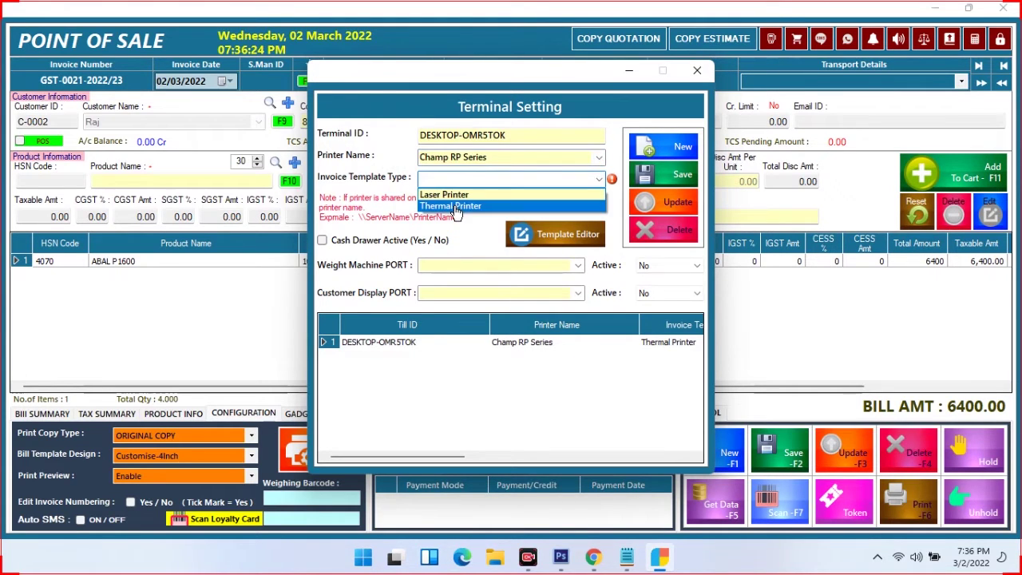
{"action": "left_click", "coordinate": [470, 207]}
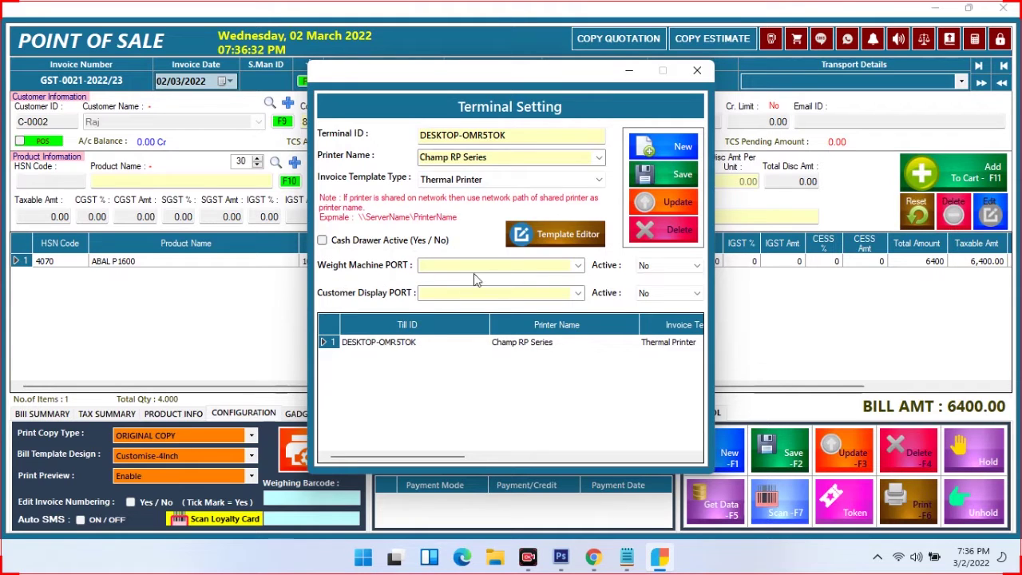
Leave the weight machine and customer display ports inactive and close the terminal settings
{"action": "left_click", "coordinate": [578, 267]}
{"action": "left_click", "coordinate": [683, 274]}
{"action": "left_click", "coordinate": [678, 274]}
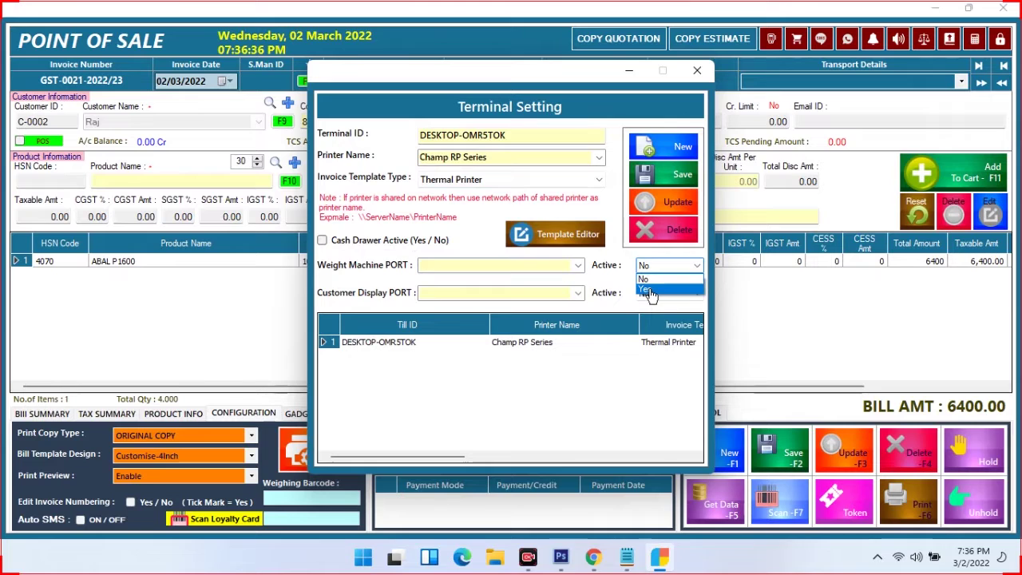
{"action": "left_click", "coordinate": [458, 296]}
{"action": "left_click", "coordinate": [578, 295]}
{"action": "left_click", "coordinate": [661, 296]}
{"action": "left_click", "coordinate": [663, 294]}
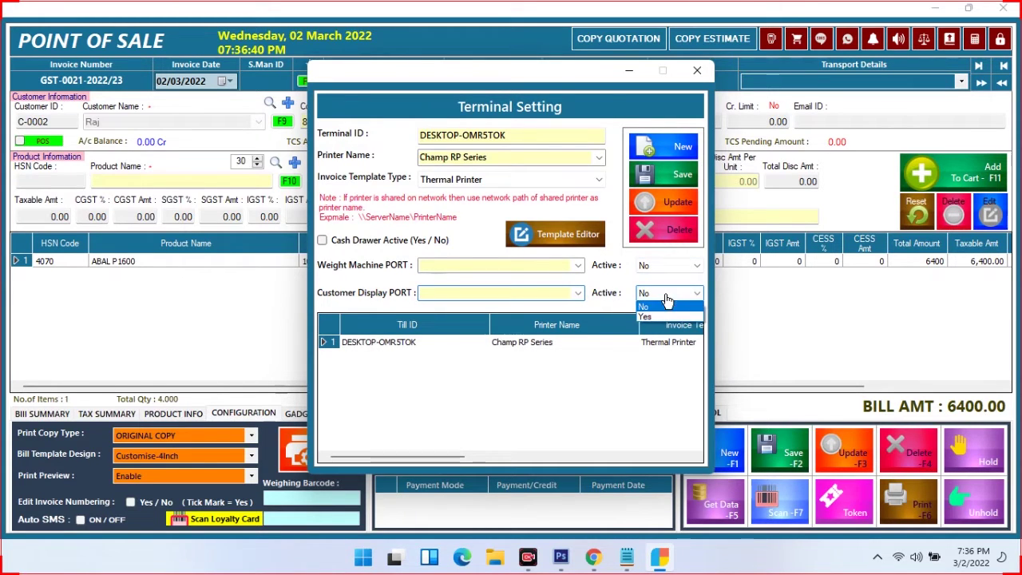
{"action": "left_click", "coordinate": [617, 304]}
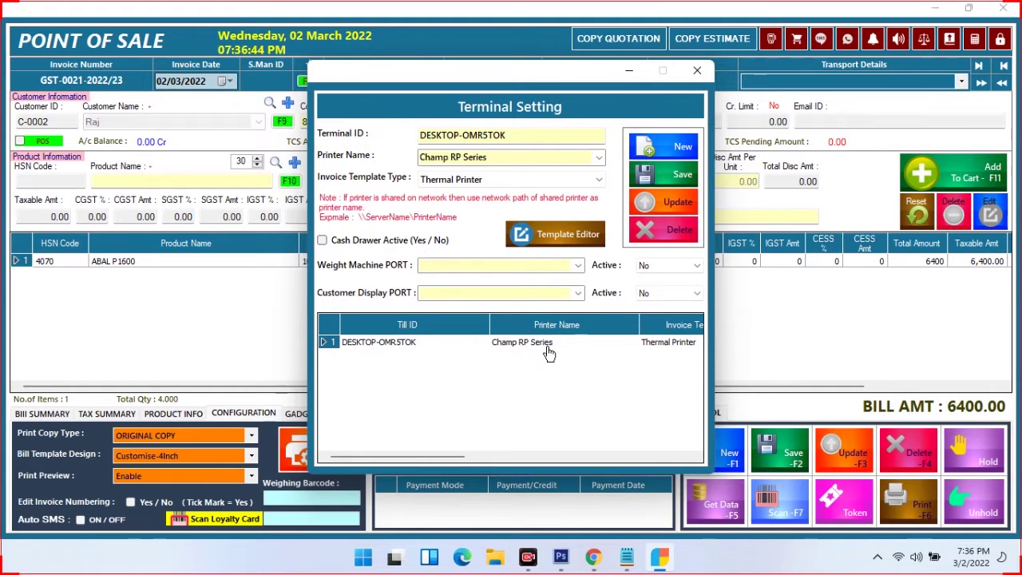
{"action": "left_click", "coordinate": [687, 72]}
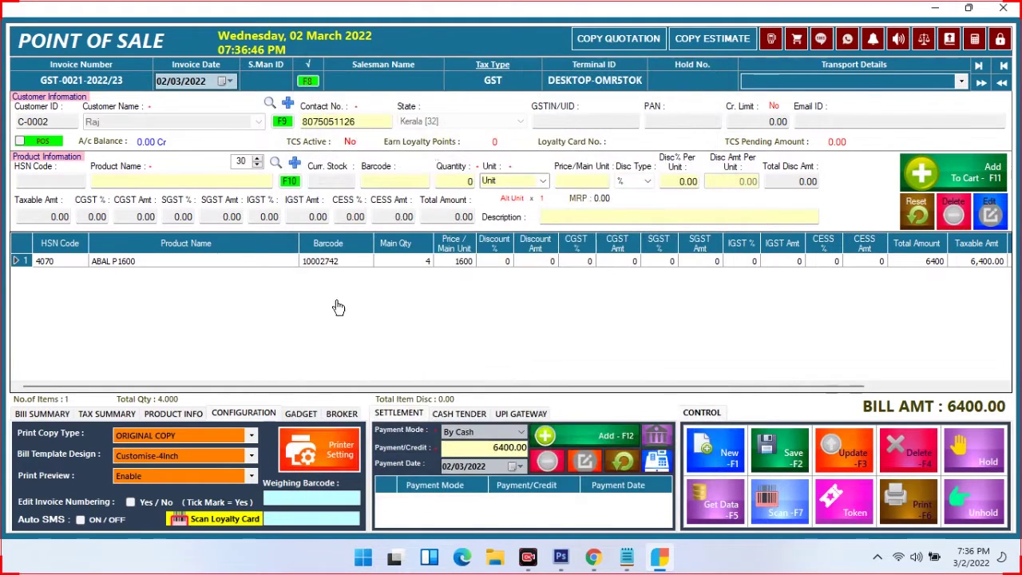
Open and close the screen keyboard, calculator, cash denominator and calendar gadgets
{"action": "left_click", "coordinate": [309, 415]}
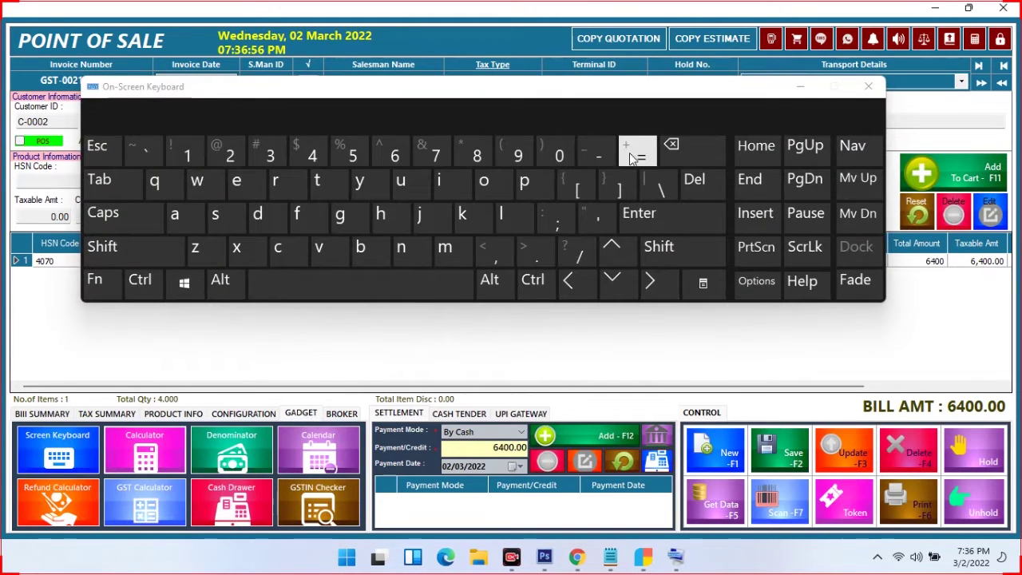
{"action": "left_click", "coordinate": [868, 86]}
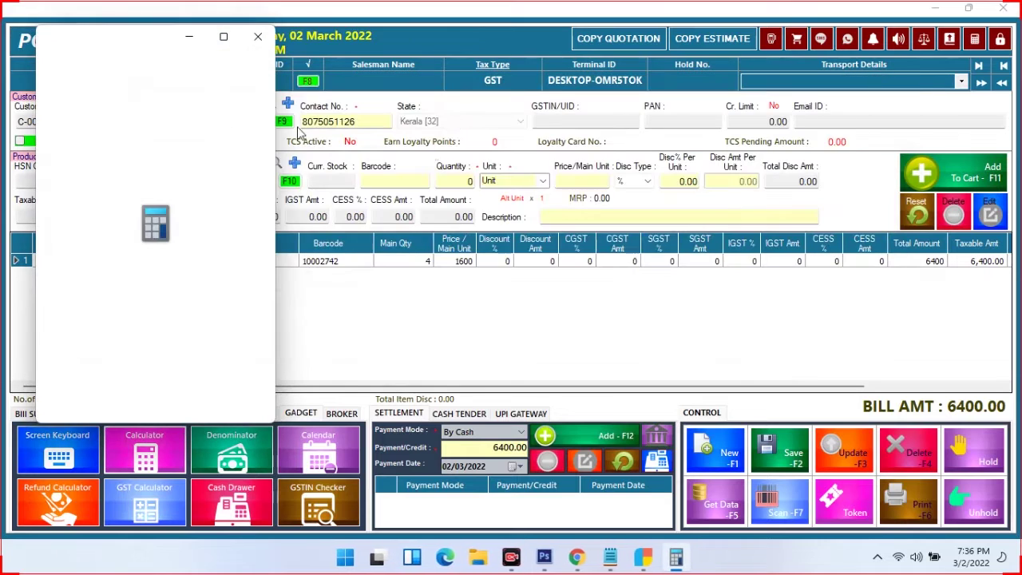
{"action": "left_click", "coordinate": [257, 37]}
{"action": "left_click", "coordinate": [231, 448]}
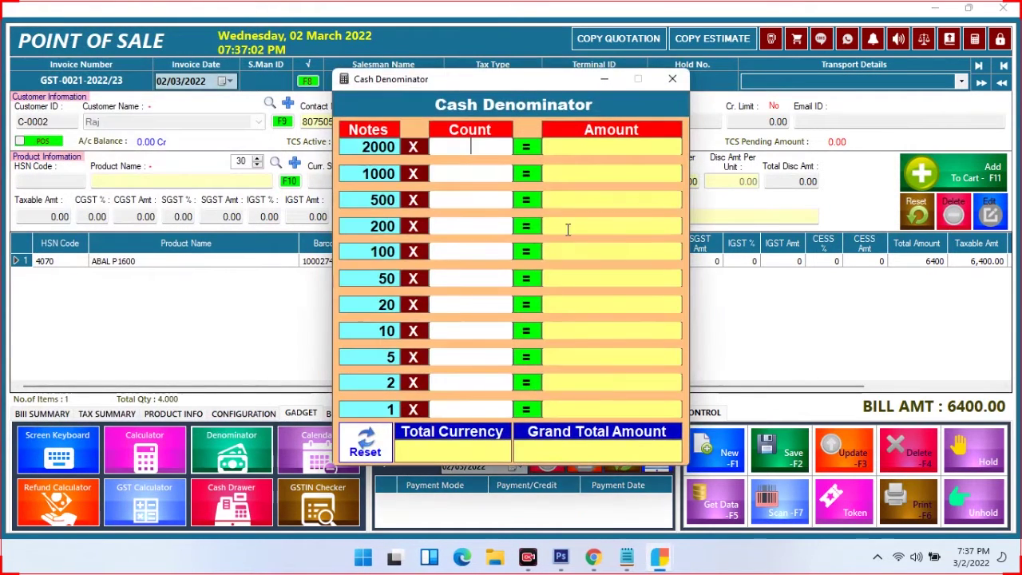
{"action": "left_click", "coordinate": [675, 77]}
{"action": "left_click", "coordinate": [318, 448]}
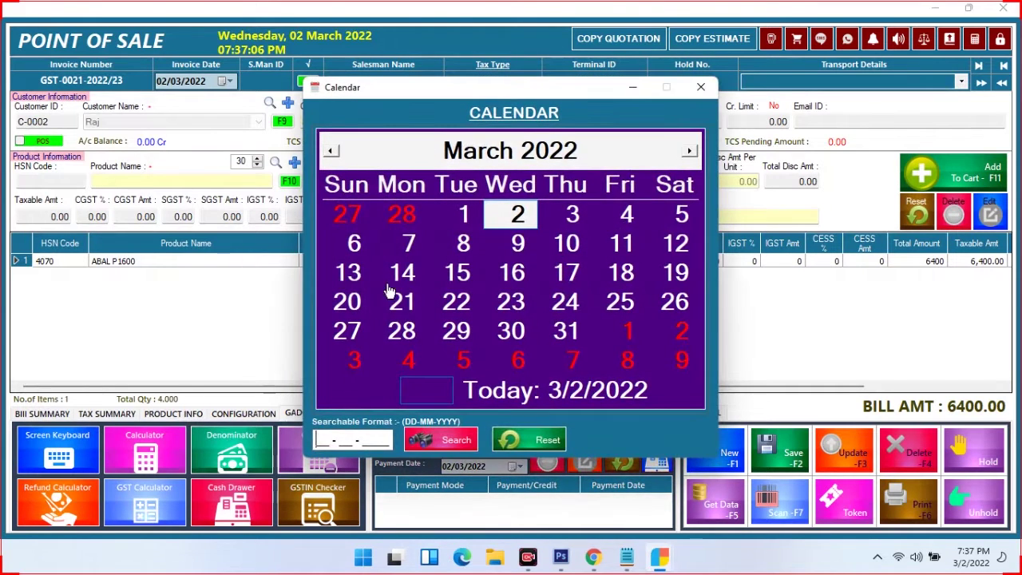
{"action": "left_click", "coordinate": [701, 87]}
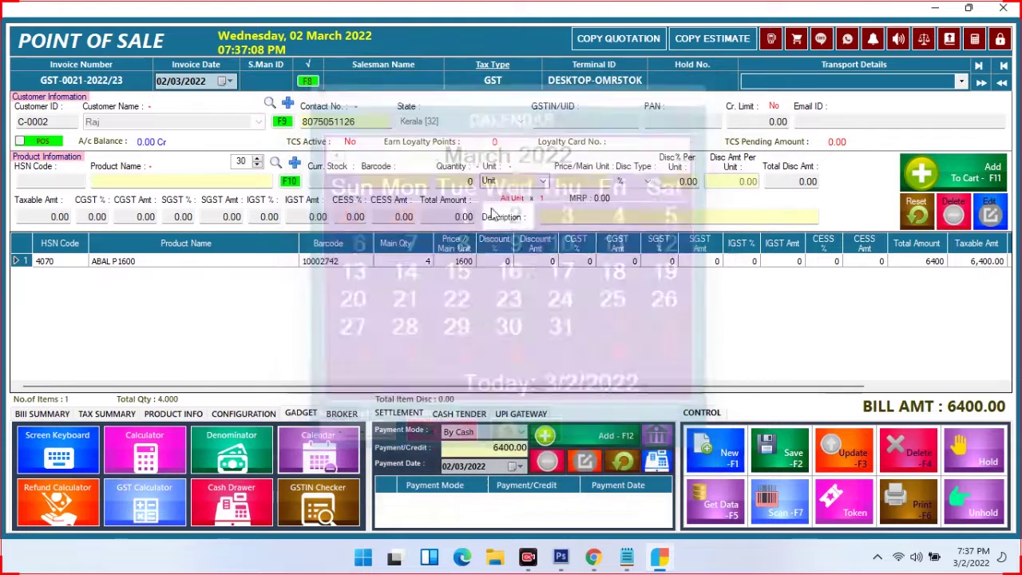
Open and close the refund calculator, GST calculator and GSTIN checker
{"action": "left_click", "coordinate": [56, 509]}
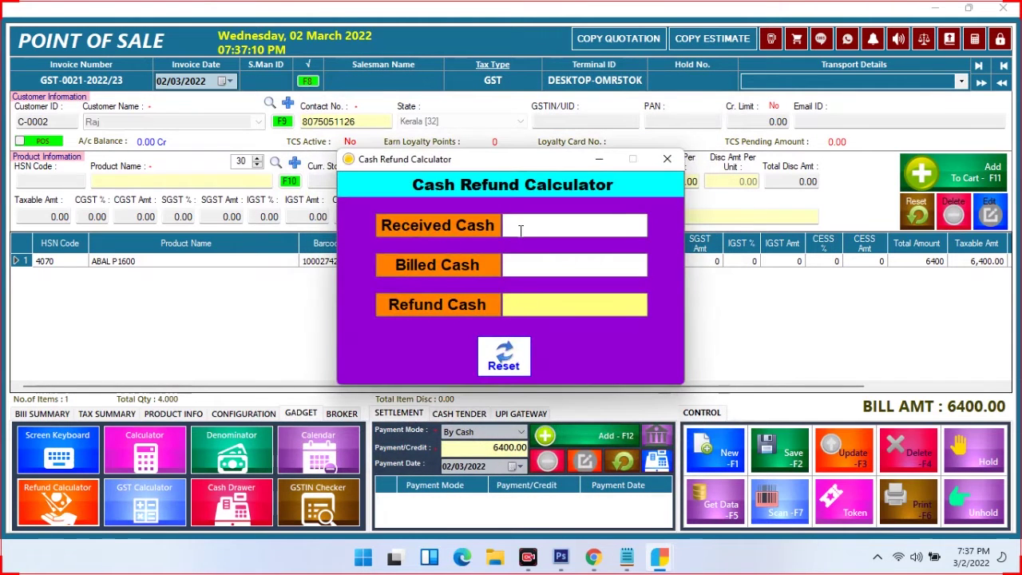
{"action": "left_click", "coordinate": [663, 157]}
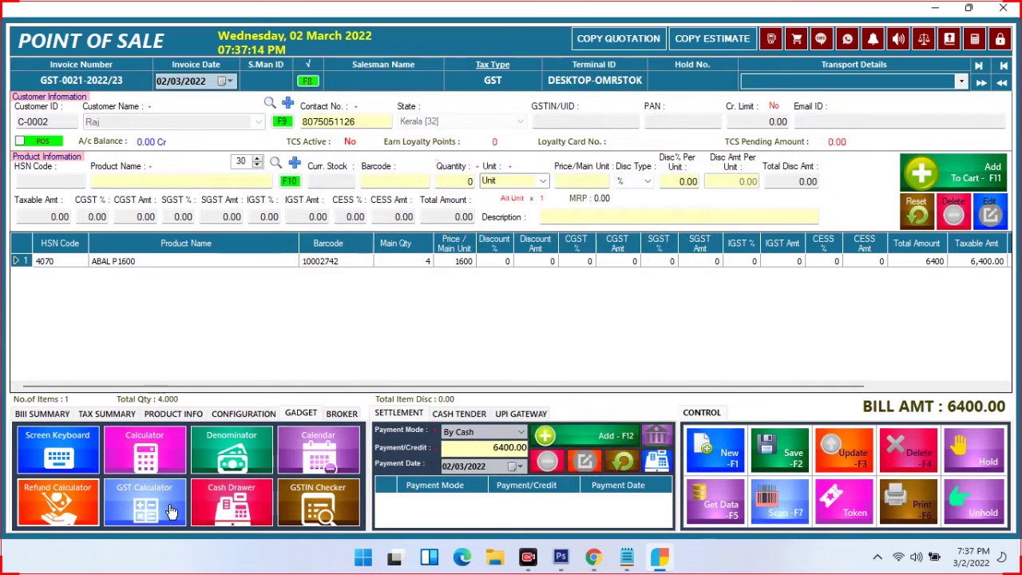
{"action": "left_click", "coordinate": [144, 503]}
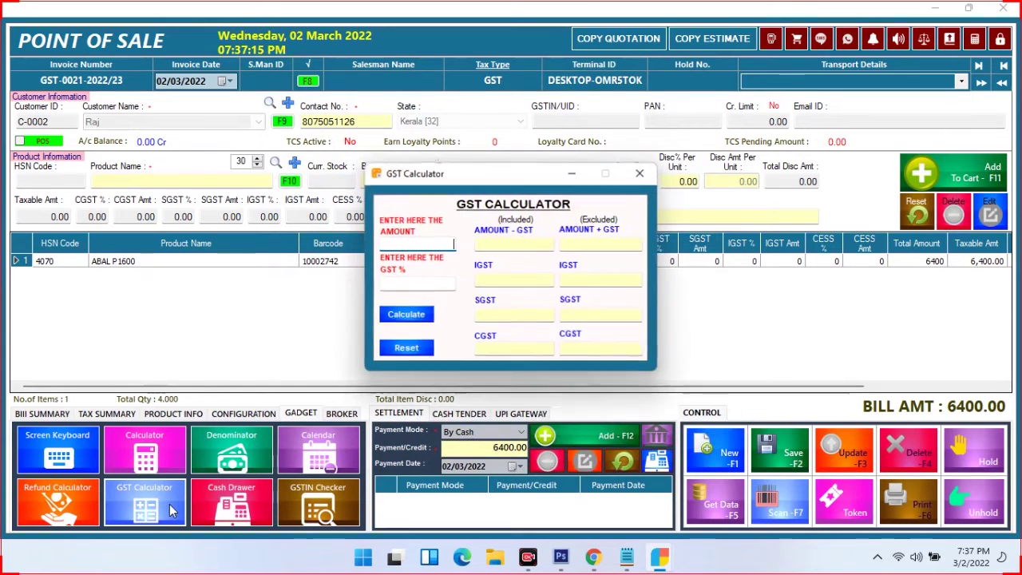
{"action": "left_click", "coordinate": [639, 173]}
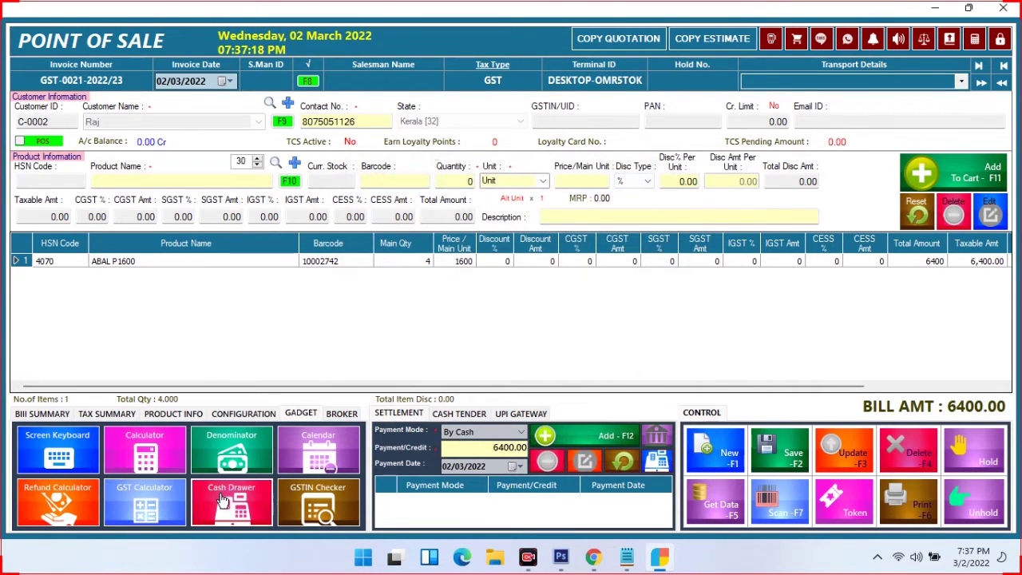
{"action": "left_click", "coordinate": [329, 509]}
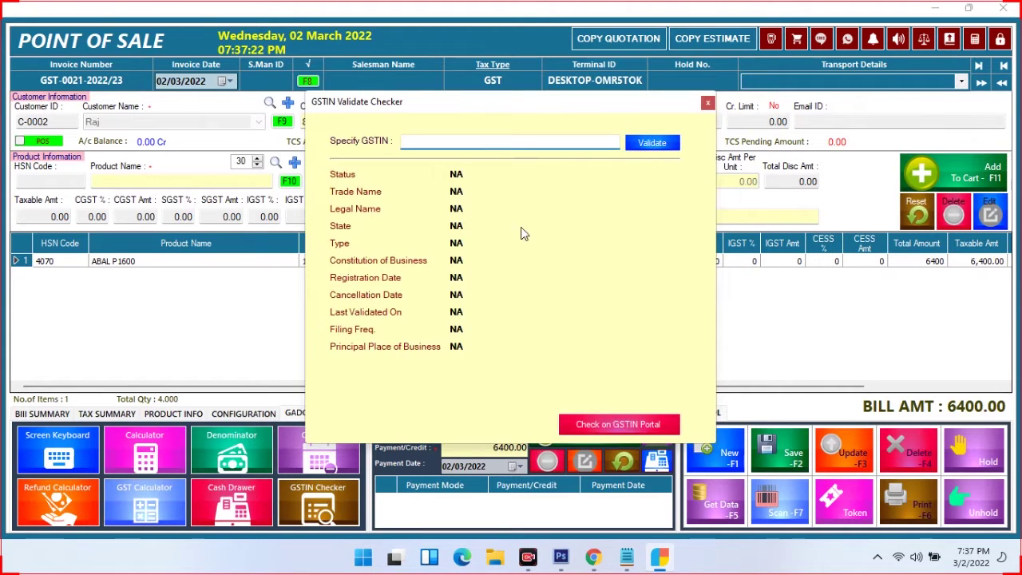
{"action": "left_click", "coordinate": [707, 103]}
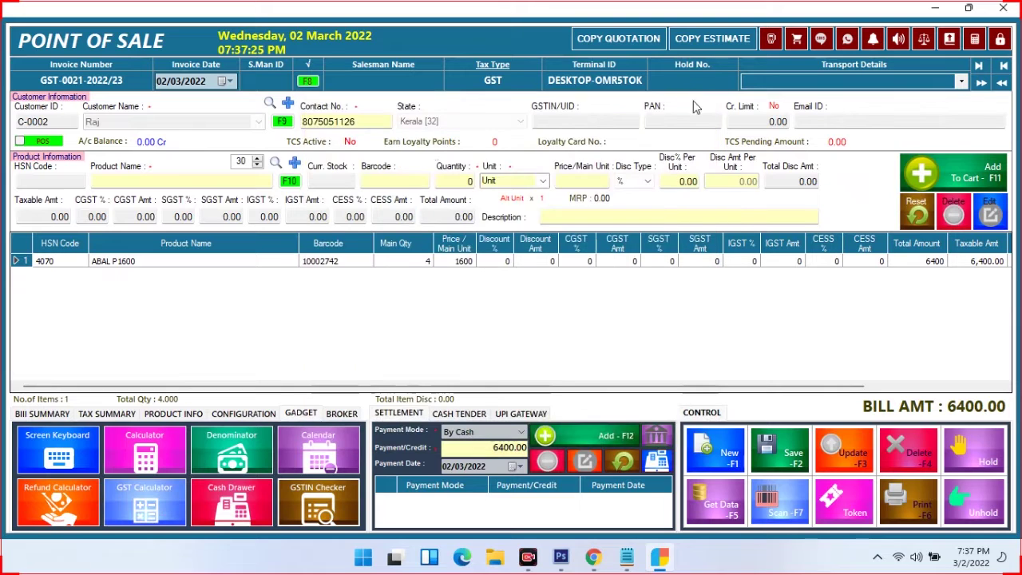
Add a By Cash payment of 6400.00 and save the sale
{"action": "left_click", "coordinate": [501, 433]}
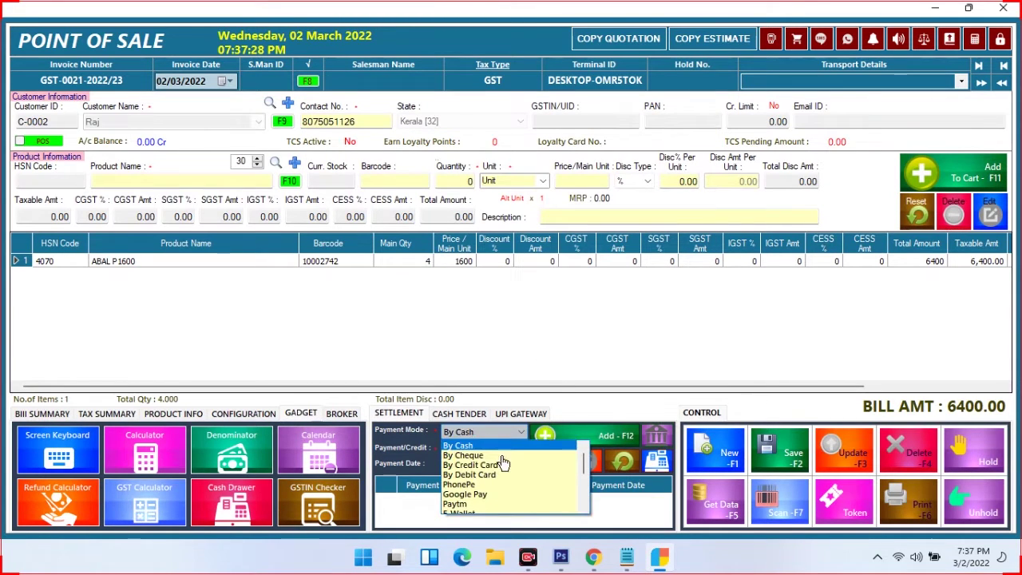
{"action": "left_click", "coordinate": [500, 440]}
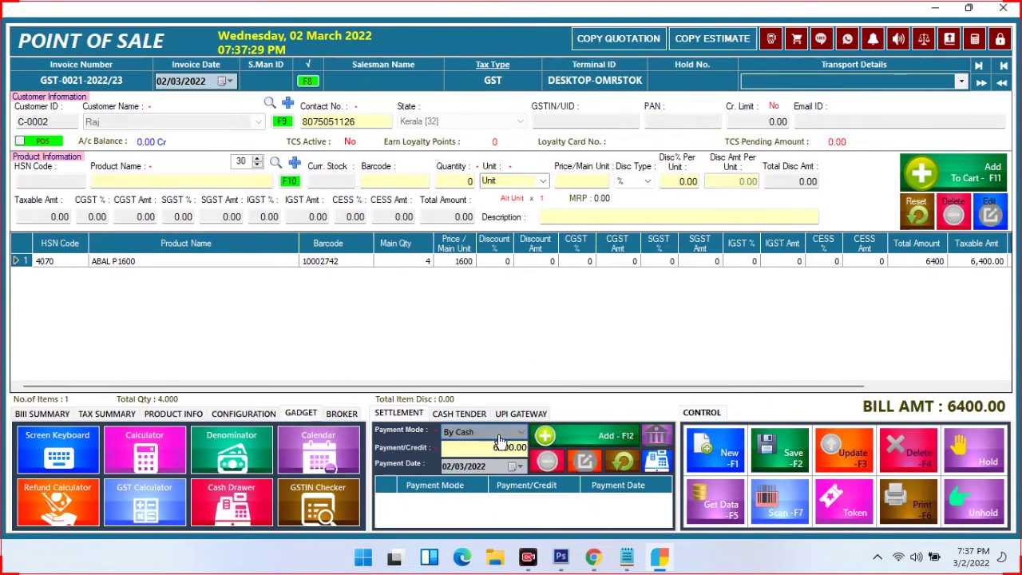
{"action": "left_click", "coordinate": [601, 435]}
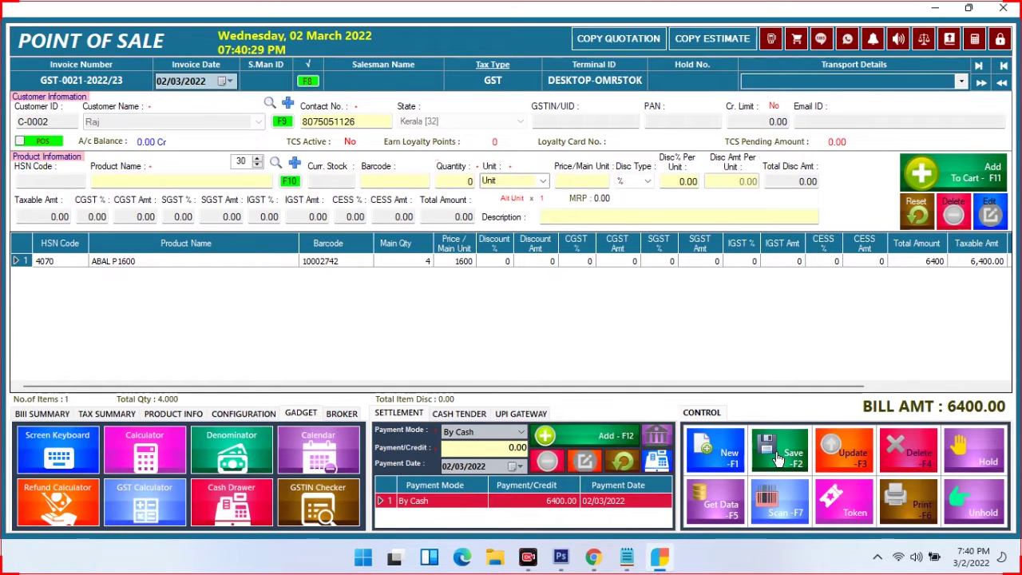
{"action": "left_click", "coordinate": [778, 458]}
Confirm printing invoice GST-0021 and enlarge its preview to 150%
{"action": "left_click", "coordinate": [516, 331]}
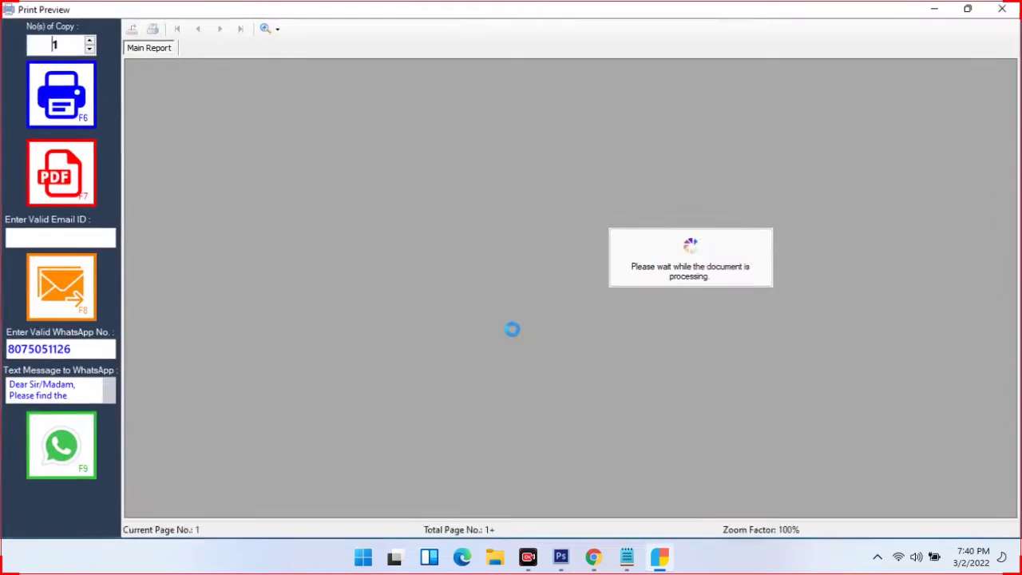
{"action": "left_click", "coordinate": [269, 28]}
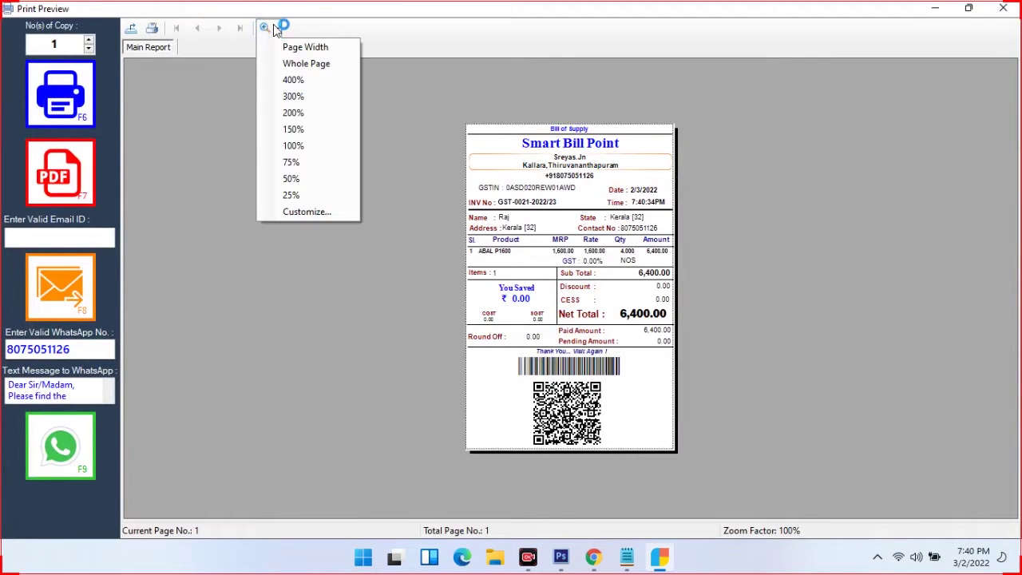
{"action": "left_click", "coordinate": [301, 131]}
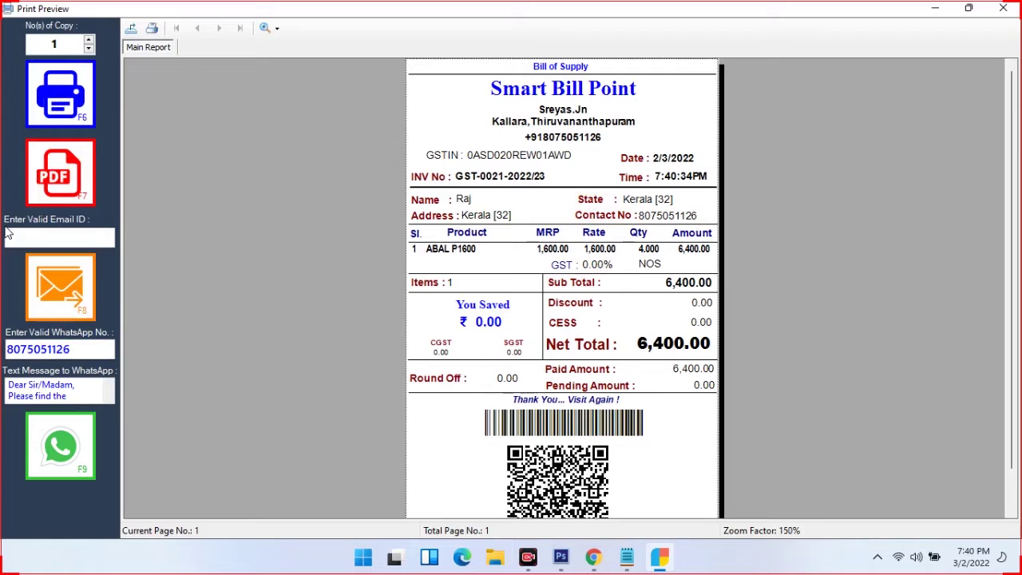
Send invoice GST-0021 to the customer over WhatsApp, acknowledge the success message, and close the preview
{"action": "left_click", "coordinate": [25, 234]}
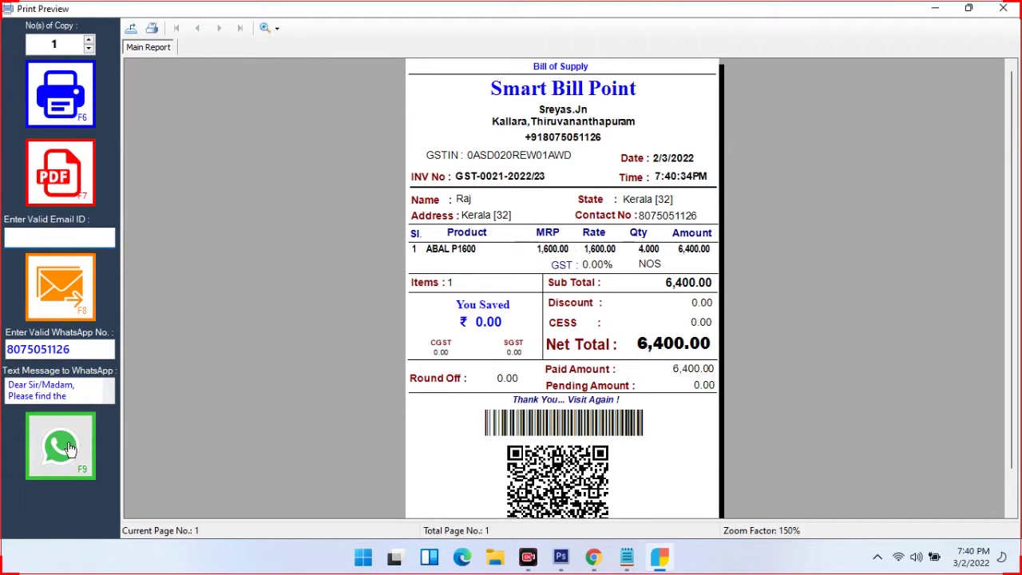
{"action": "left_click", "coordinate": [68, 449]}
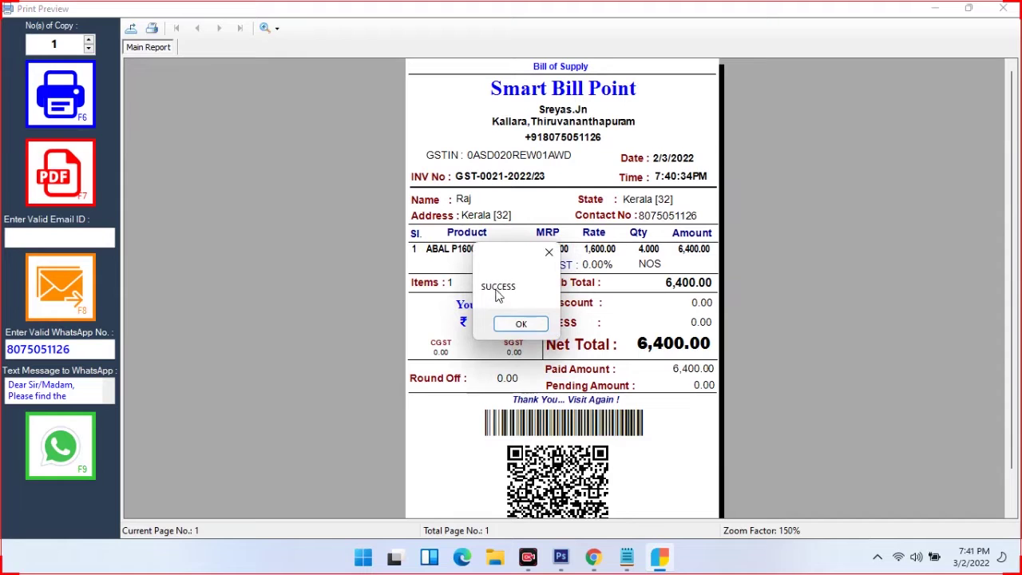
{"action": "left_click", "coordinate": [521, 323]}
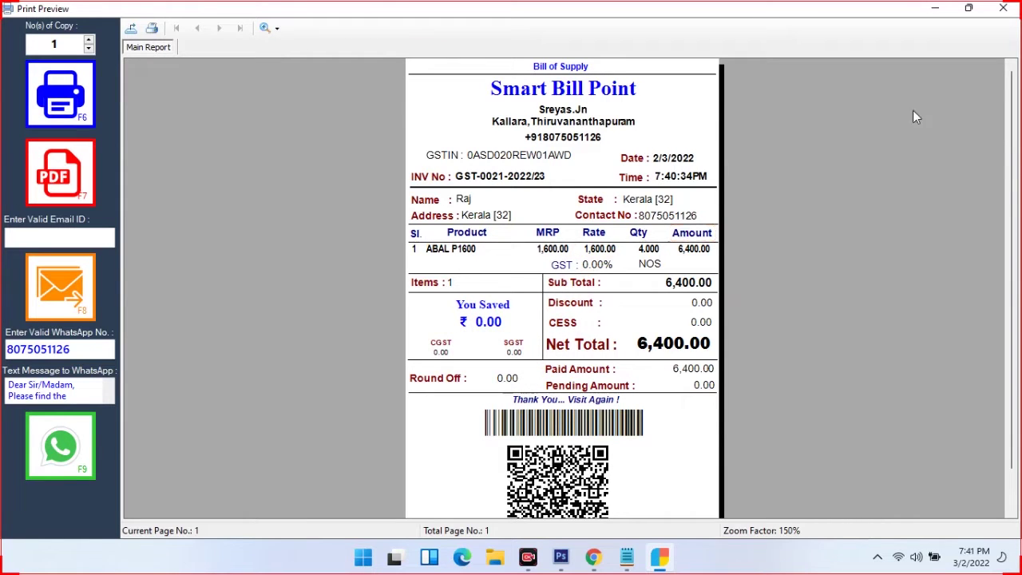
{"action": "left_click", "coordinate": [1005, 8]}
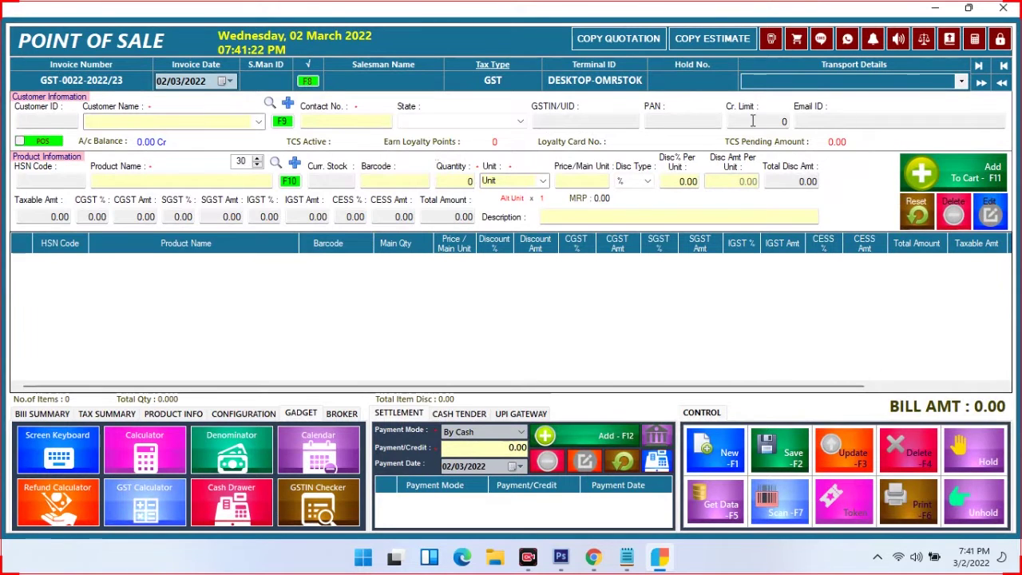
Open the product list, wait once when it freezes, then force the unresponsive program closed
{"action": "left_click", "coordinate": [796, 40]}
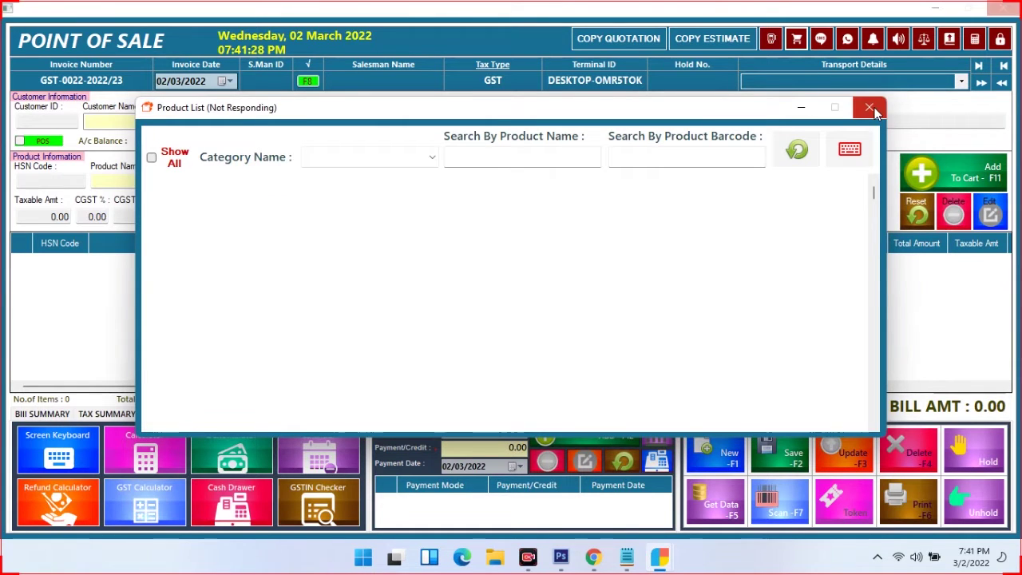
{"action": "left_click", "coordinate": [872, 109]}
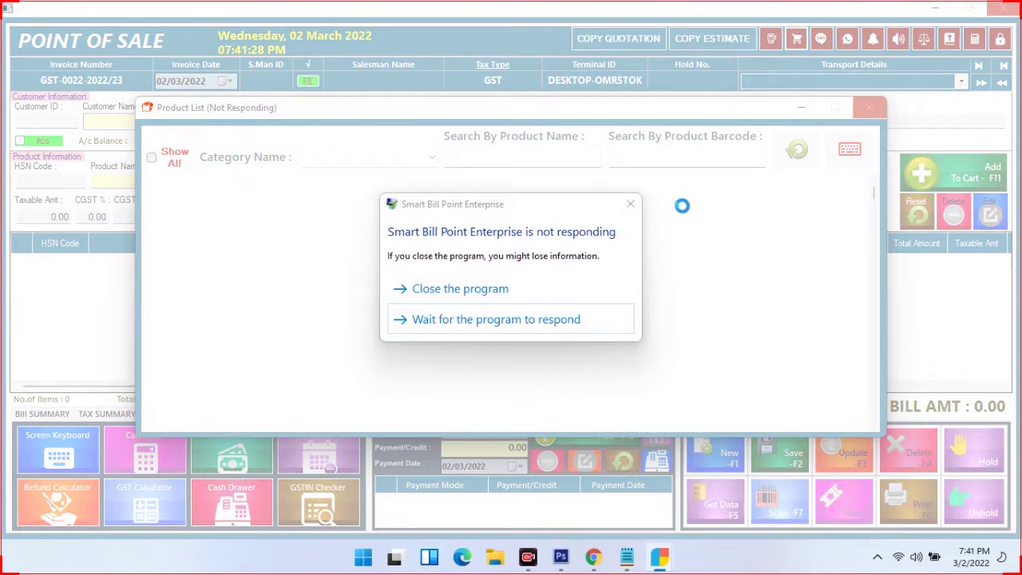
{"action": "left_click", "coordinate": [554, 320]}
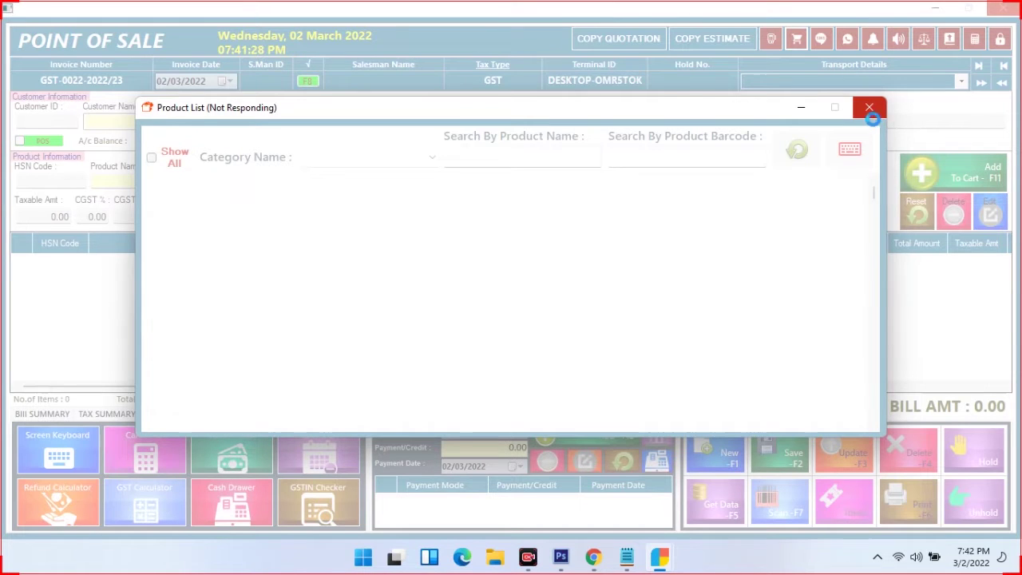
{"action": "left_click", "coordinate": [869, 107]}
{"action": "left_click", "coordinate": [509, 301]}
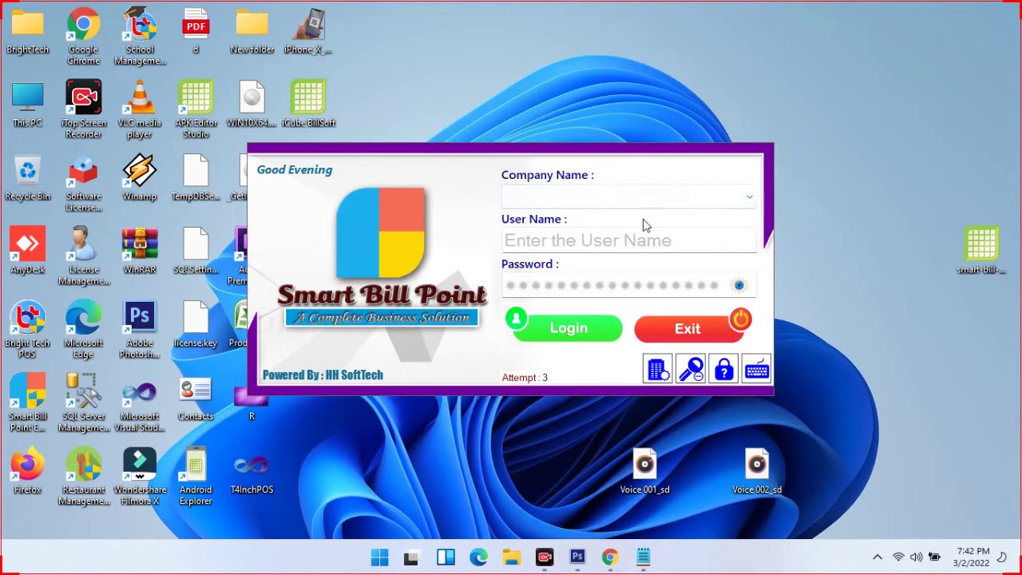
Choose the Smart Bill Point company and log in with the administrator user name and password
{"action": "left_click", "coordinate": [647, 224]}
{"action": "left_click", "coordinate": [625, 243]}
{"action": "type", "text": "admin"}
{"action": "key", "text": "Tab"}
{"action": "type", "text": "admin"}
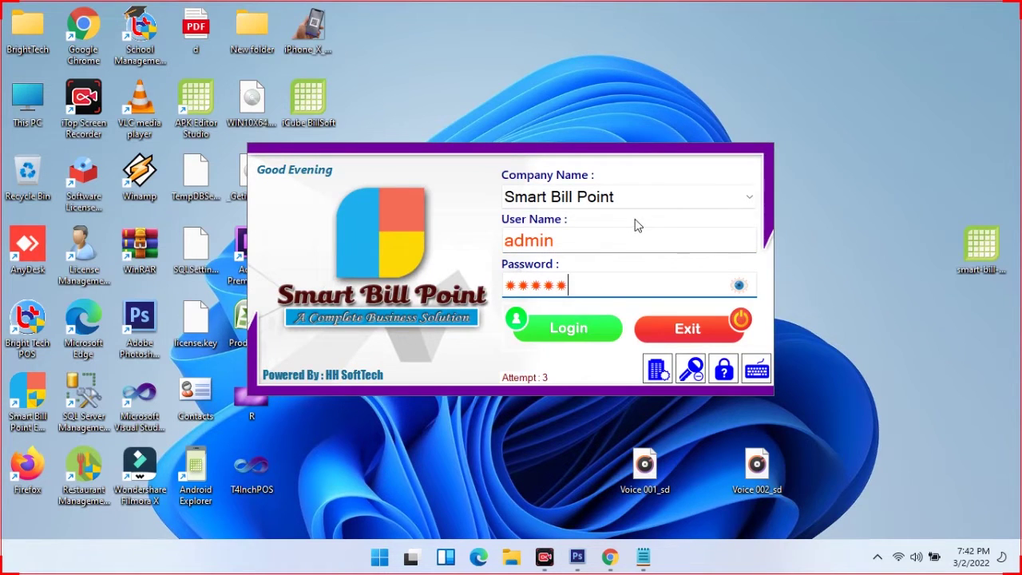
{"action": "key", "text": "Return"}
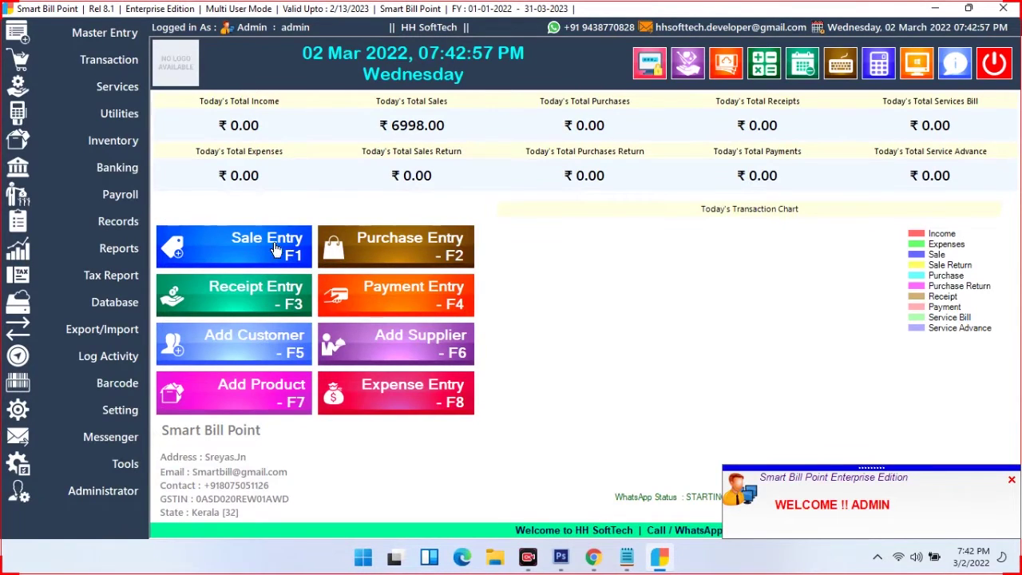
Open the blank GST-0022 billing form, dismiss the no-products warning, and toggle the weighing scale on and off
{"action": "left_click", "coordinate": [479, 254]}
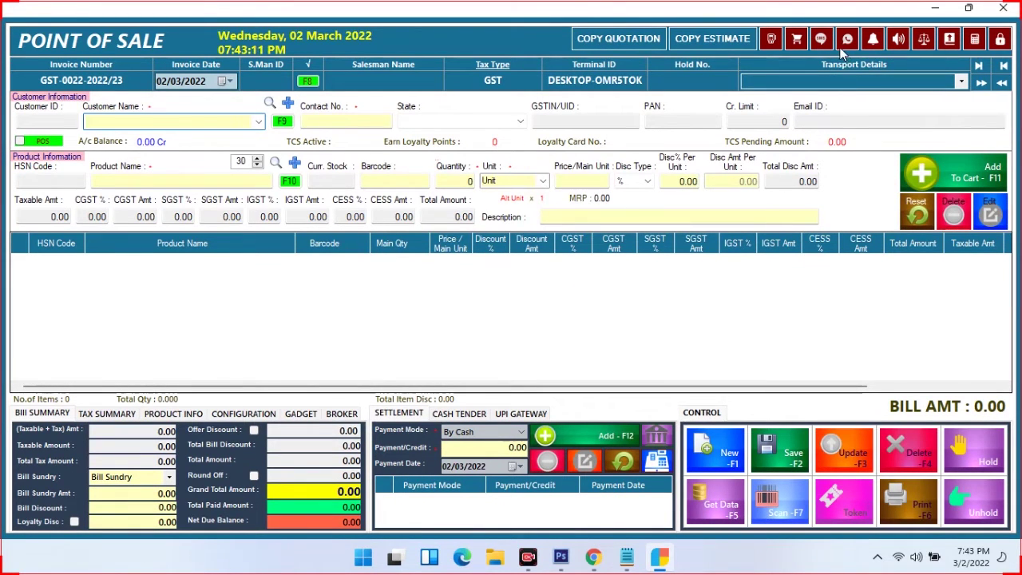
{"action": "left_click", "coordinate": [902, 40]}
{"action": "left_click", "coordinate": [621, 243]}
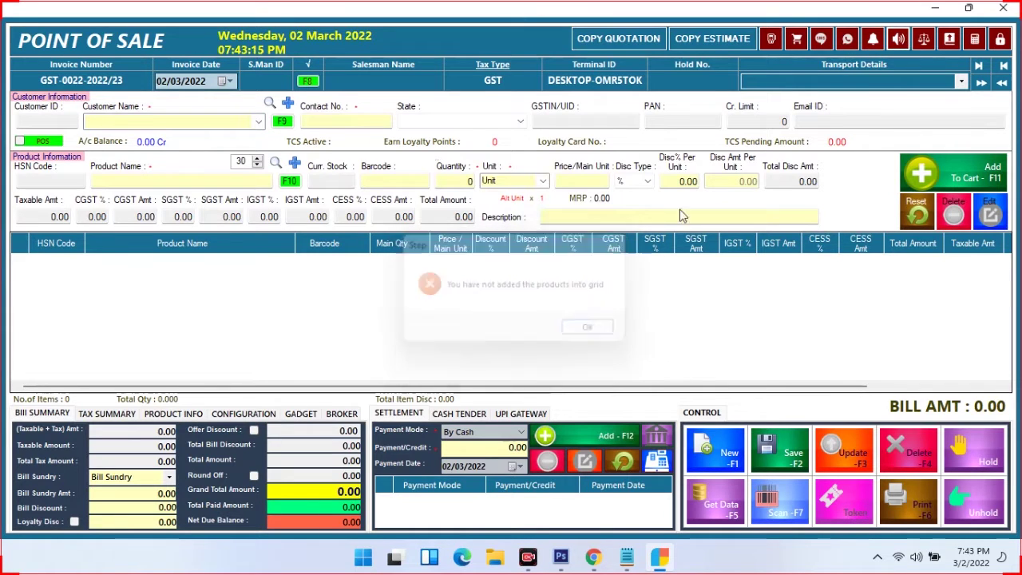
{"action": "left_click", "coordinate": [926, 46]}
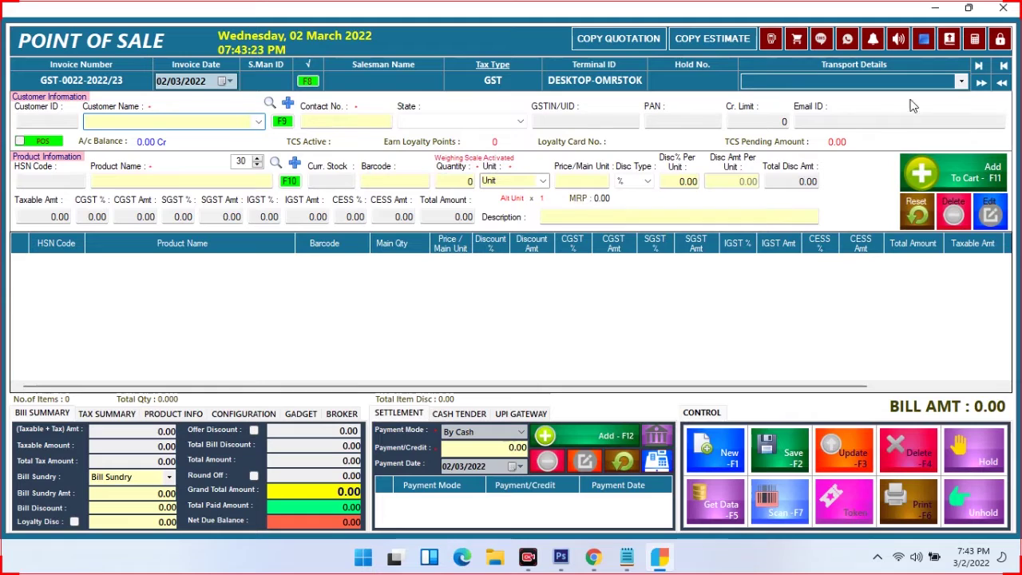
{"action": "left_click", "coordinate": [931, 44]}
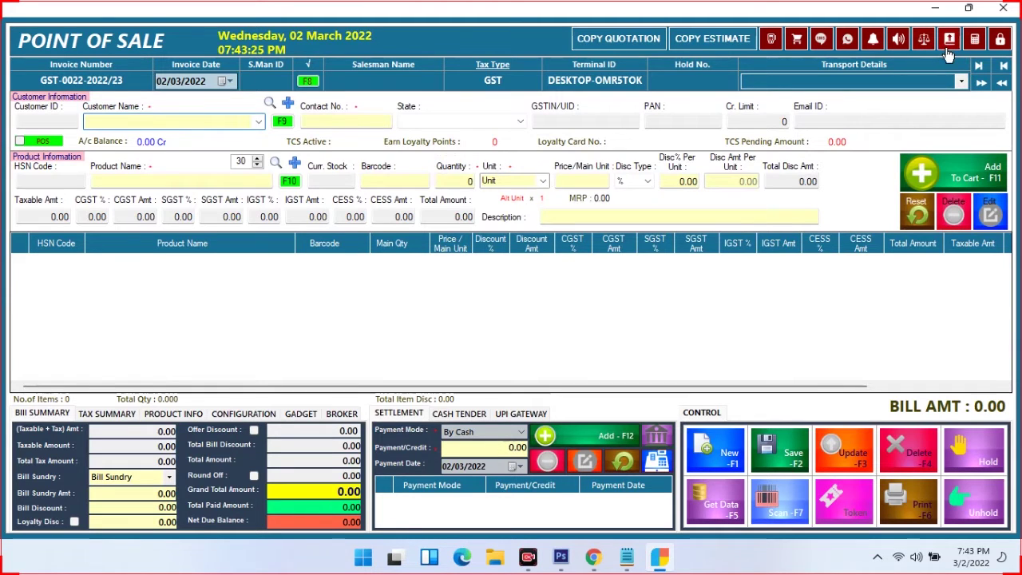
Glance at the previous sales records, then open the full List of Sales Invoices
{"action": "left_click", "coordinate": [952, 46]}
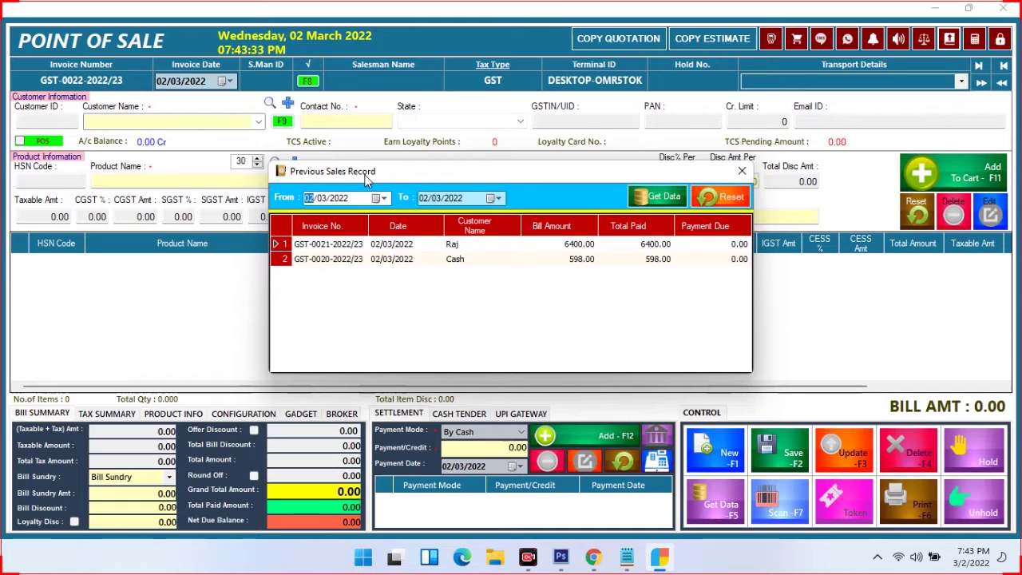
{"action": "left_click", "coordinate": [742, 171]}
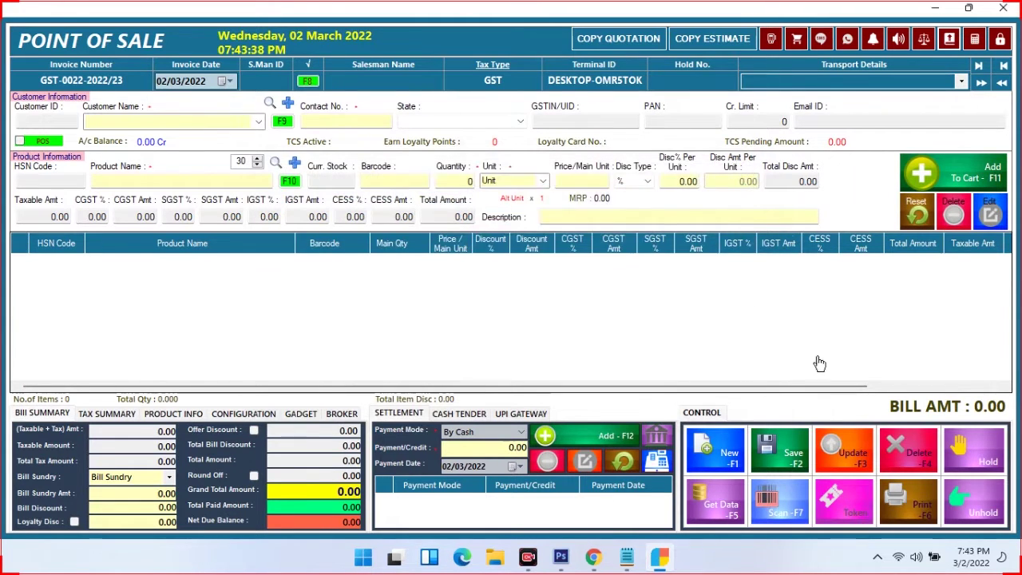
{"action": "left_click", "coordinate": [710, 502]}
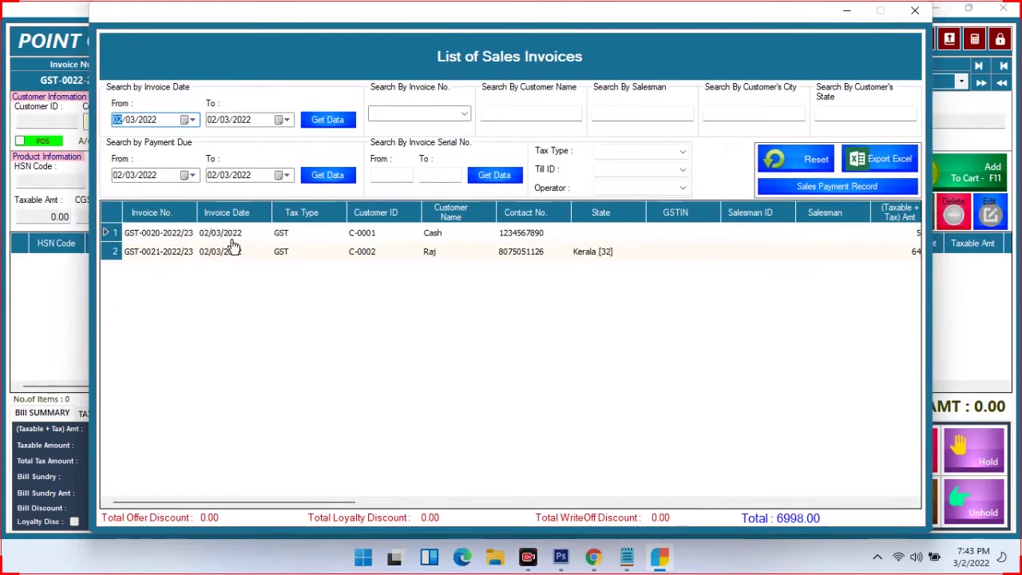
{"action": "left_click_drag", "start_coordinate": [219, 505], "coordinate": [141, 476]}
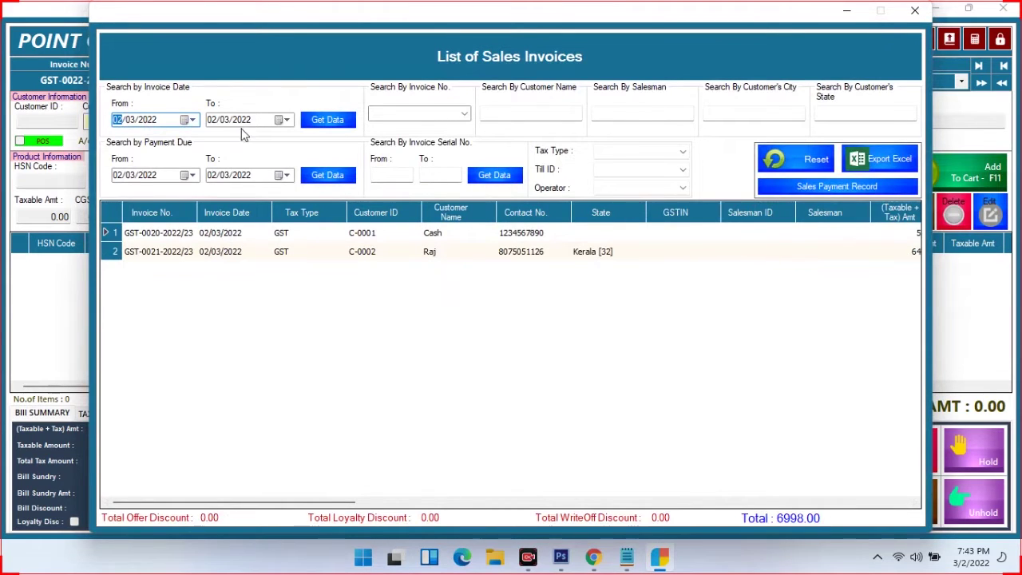
Set the start date to 01/02/2022 and load the invoices, totalling 19860.00
{"action": "left_click", "coordinate": [192, 120]}
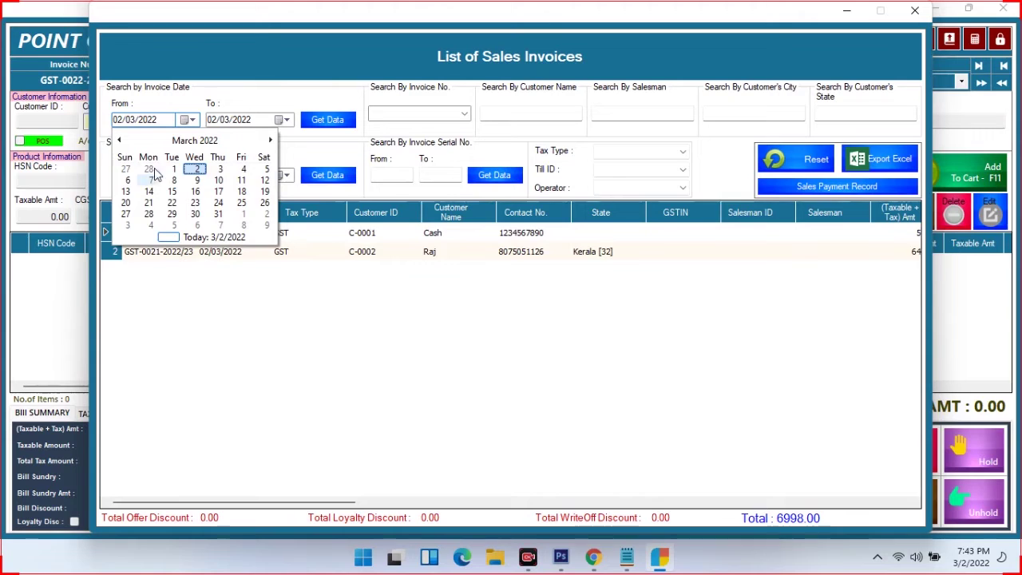
{"action": "left_click", "coordinate": [119, 140]}
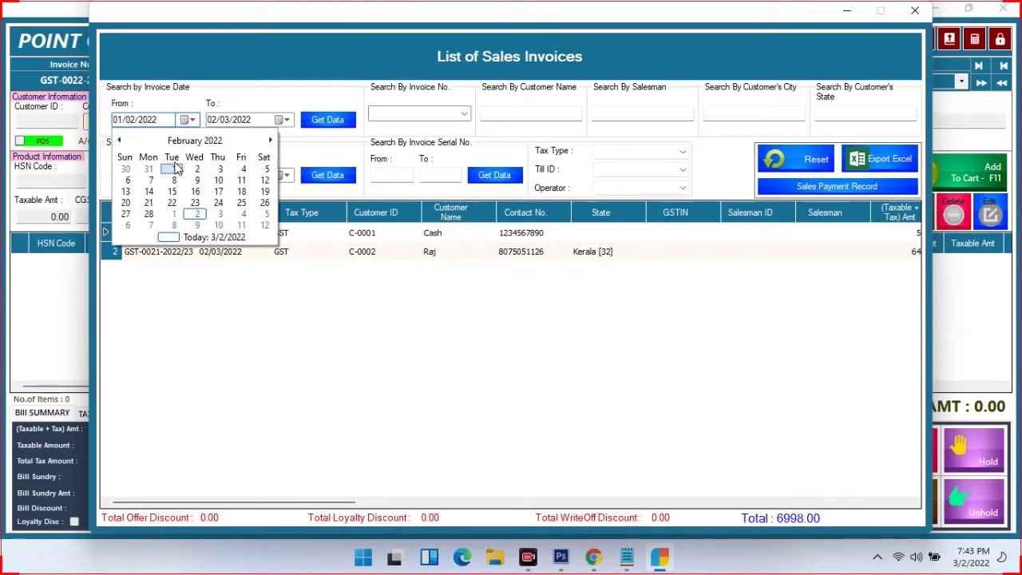
{"action": "left_click", "coordinate": [174, 169]}
{"action": "left_click", "coordinate": [319, 121]}
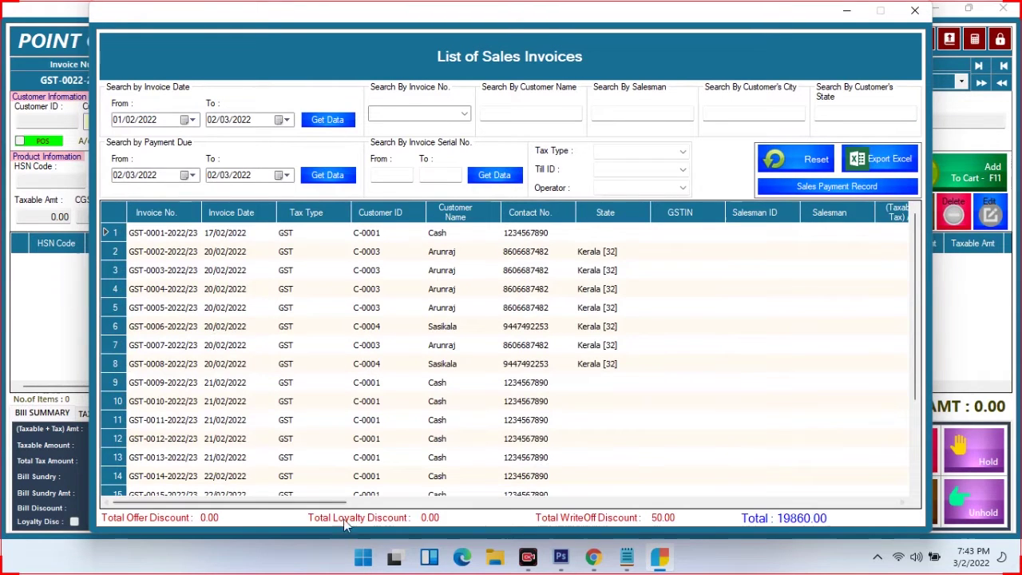
{"action": "left_click_drag", "start_coordinate": [331, 503], "coordinate": [408, 515]}
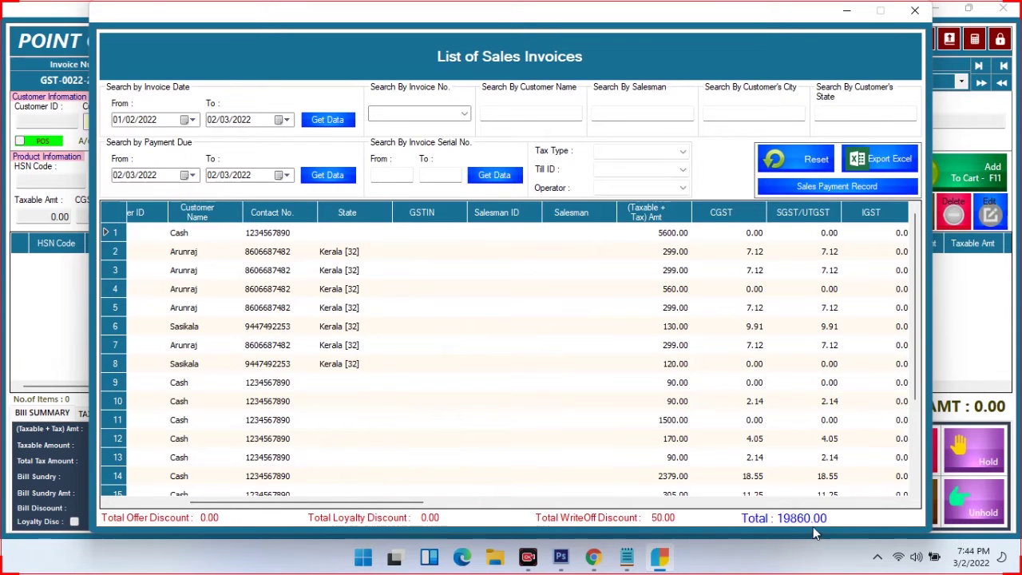
Review the invoice number, customer name, tax type and operator filter options
{"action": "left_click", "coordinate": [463, 116]}
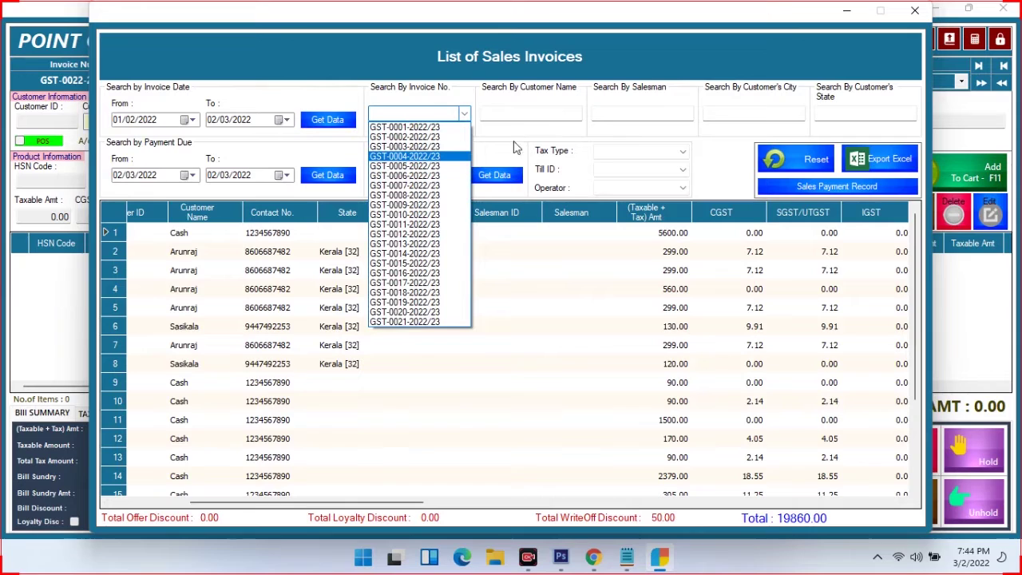
{"action": "left_click", "coordinate": [523, 107]}
{"action": "left_click", "coordinate": [523, 108]}
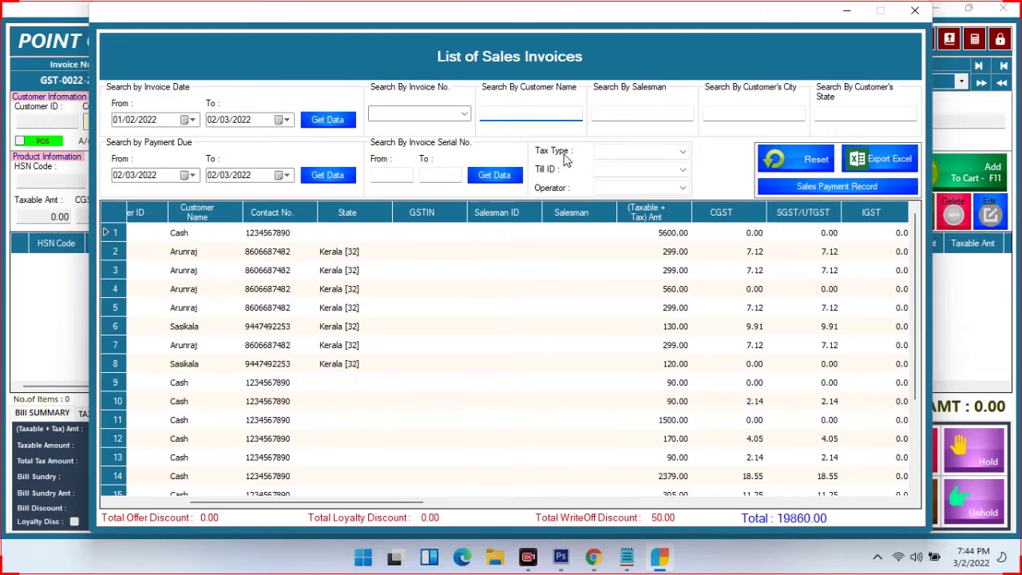
{"action": "left_click", "coordinate": [660, 154]}
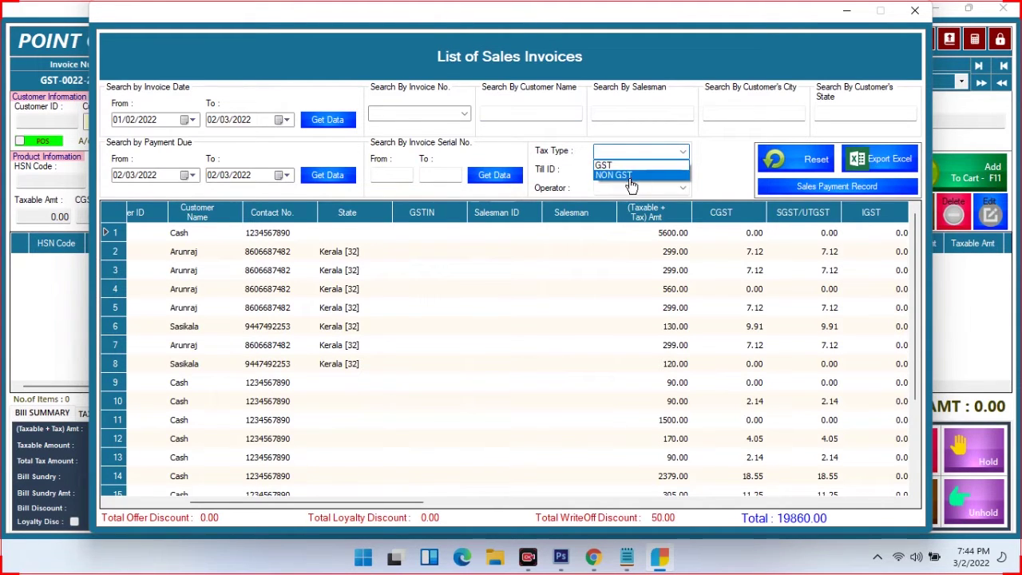
{"action": "left_click", "coordinate": [607, 195]}
{"action": "left_click", "coordinate": [603, 188]}
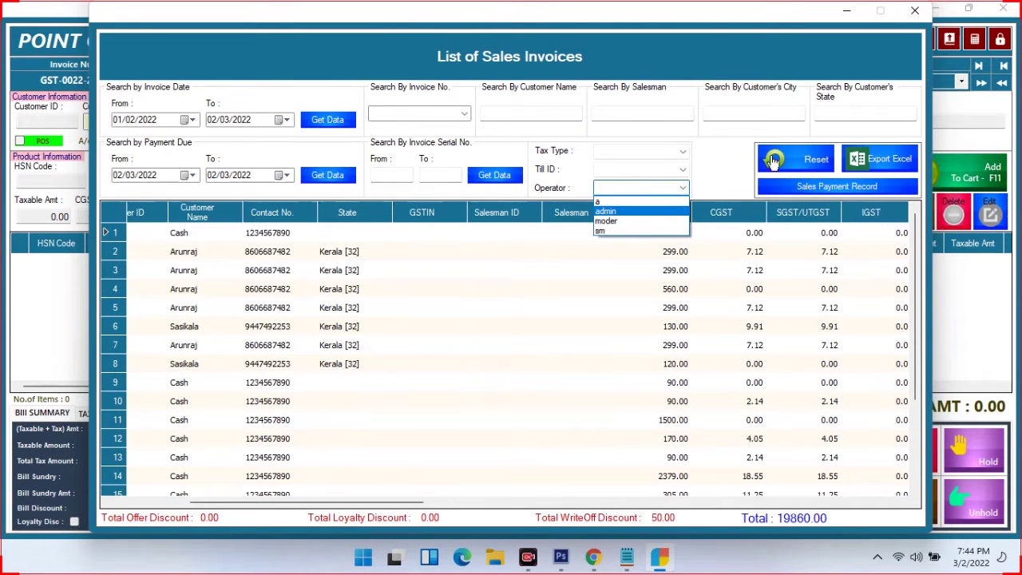
{"action": "left_click", "coordinate": [836, 118]}
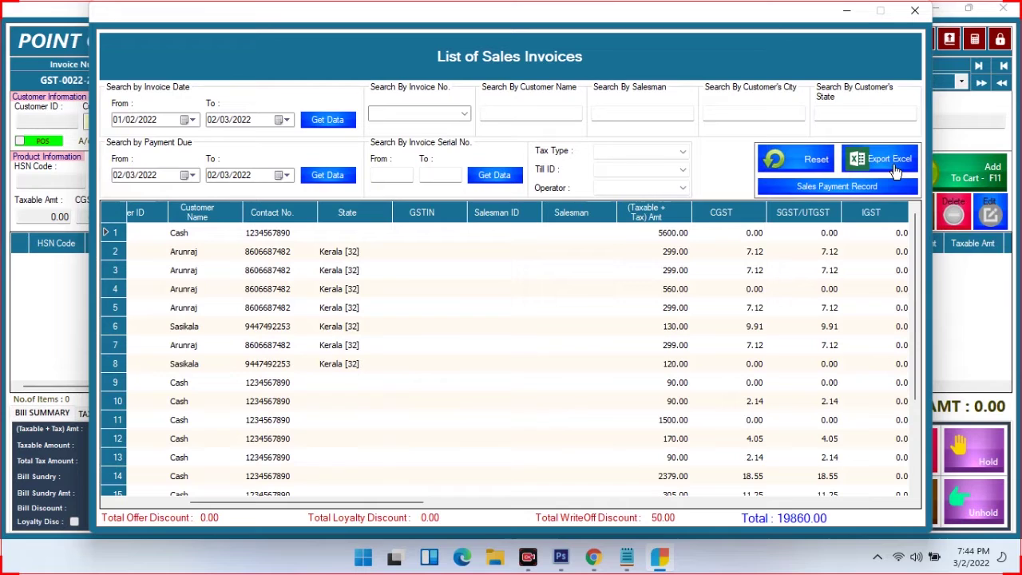
Review the Sales Payment Record's invoice, operator, till ID and payment mode filters, then close it
{"action": "left_click", "coordinate": [853, 189]}
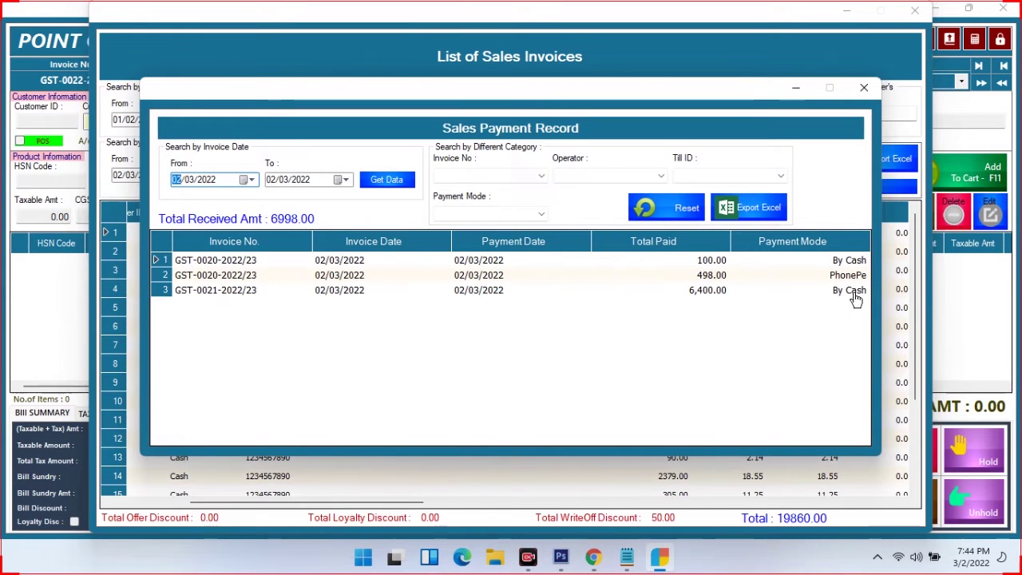
{"action": "left_click", "coordinate": [520, 175]}
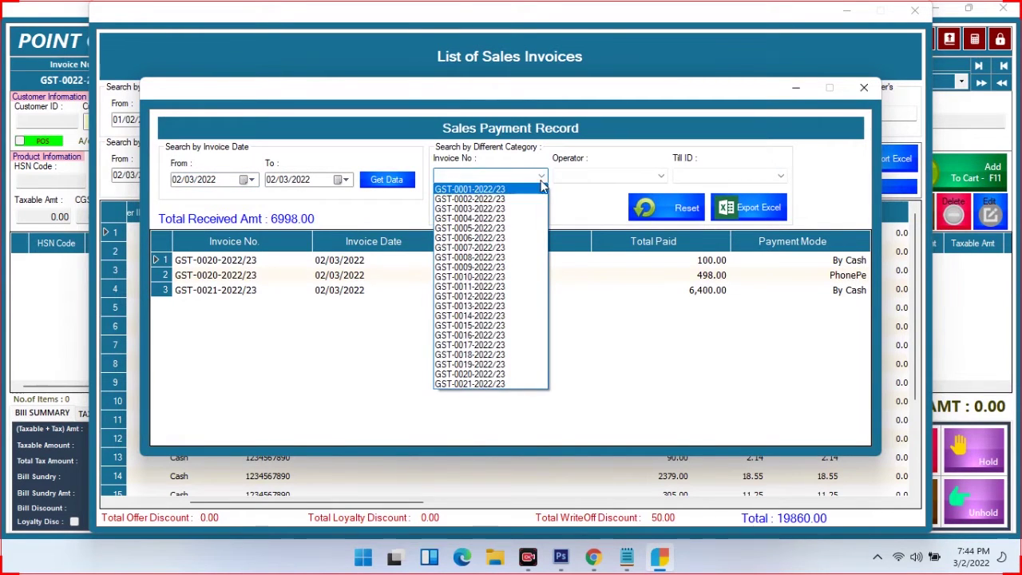
{"action": "left_click", "coordinate": [591, 164]}
{"action": "left_click", "coordinate": [614, 176]}
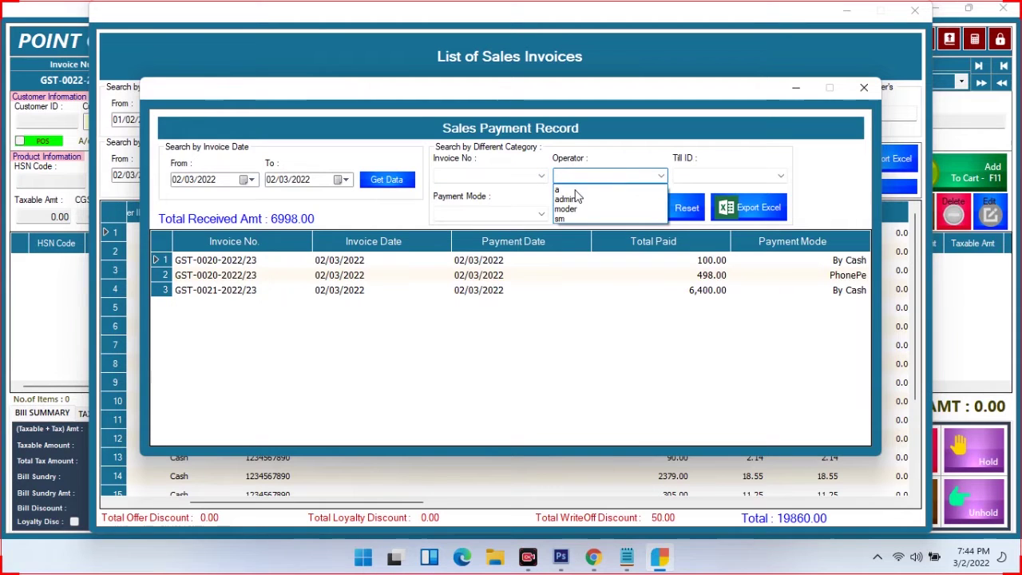
{"action": "left_click", "coordinate": [725, 177]}
{"action": "left_click", "coordinate": [725, 178]}
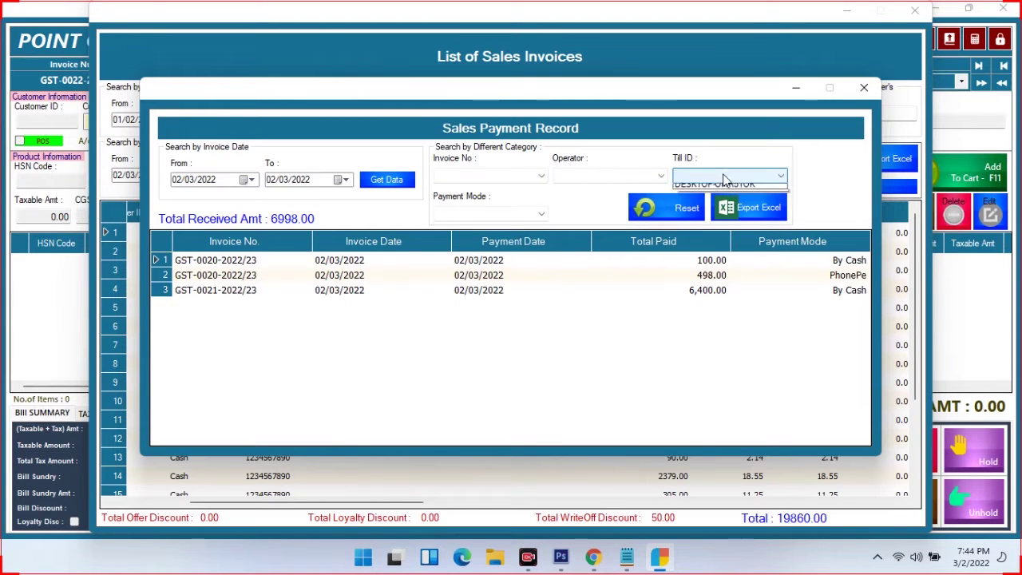
{"action": "left_click", "coordinate": [527, 217]}
{"action": "left_click", "coordinate": [527, 216]}
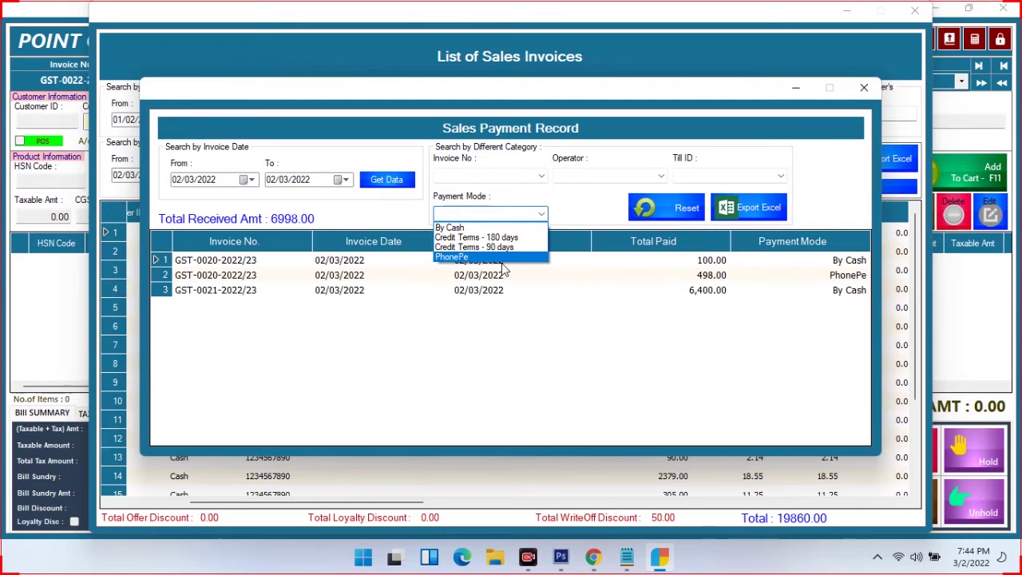
{"action": "left_click", "coordinate": [862, 88]}
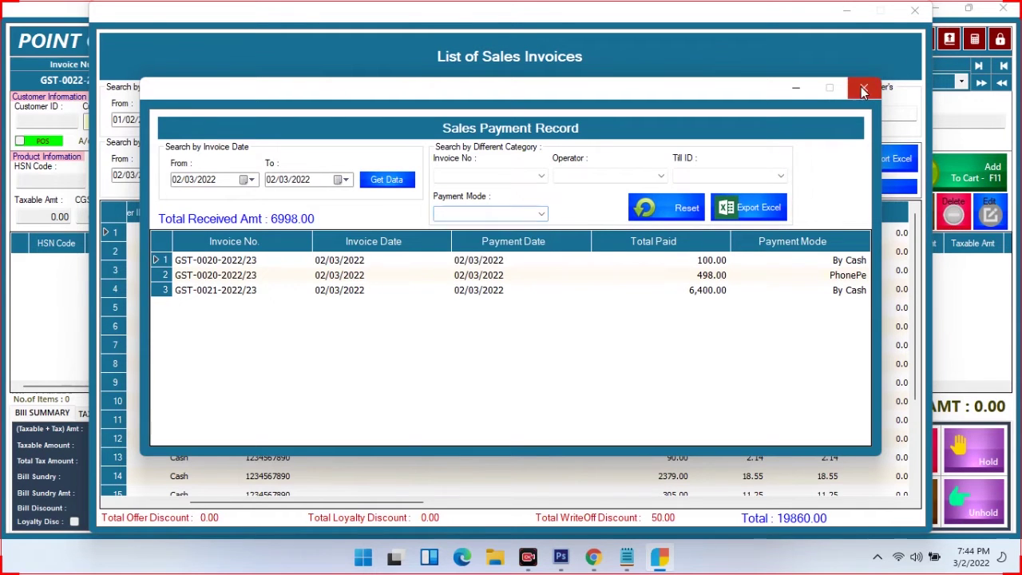
{"action": "left_click", "coordinate": [863, 88]}
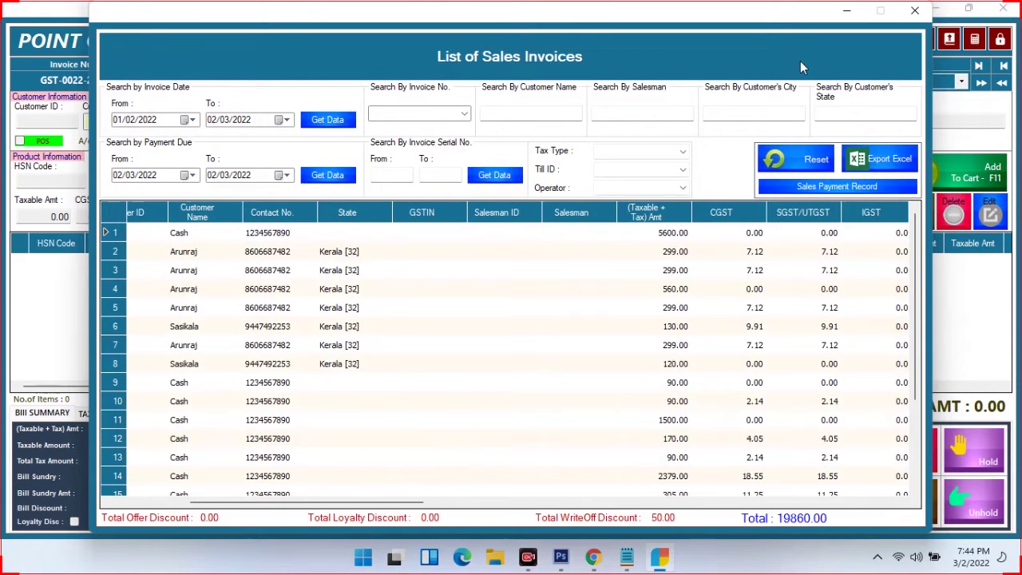
Close the sales invoice list, view the BROKER tab, and close the Point of Sale screen
{"action": "left_click", "coordinate": [914, 10]}
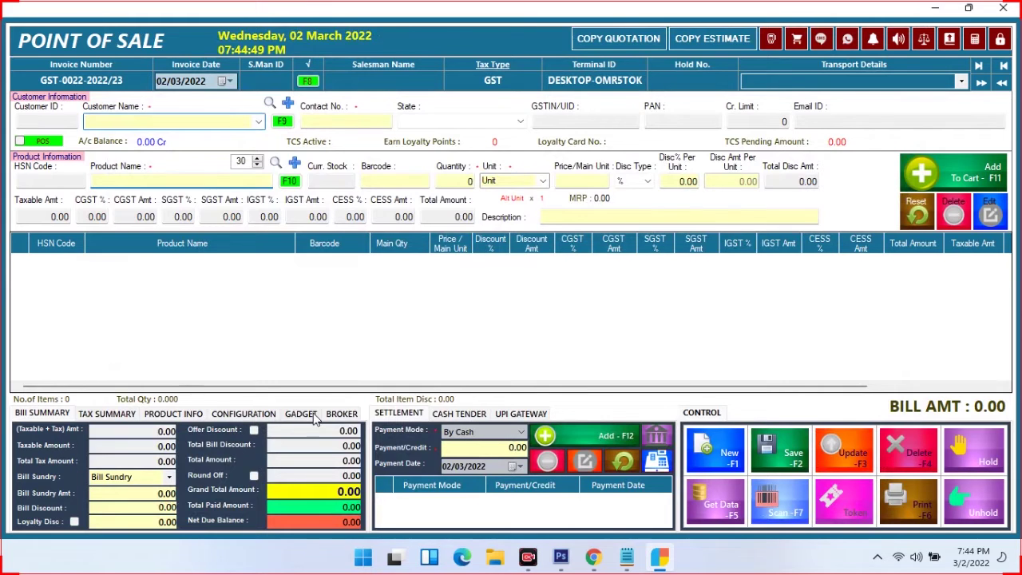
{"action": "left_click", "coordinate": [340, 414]}
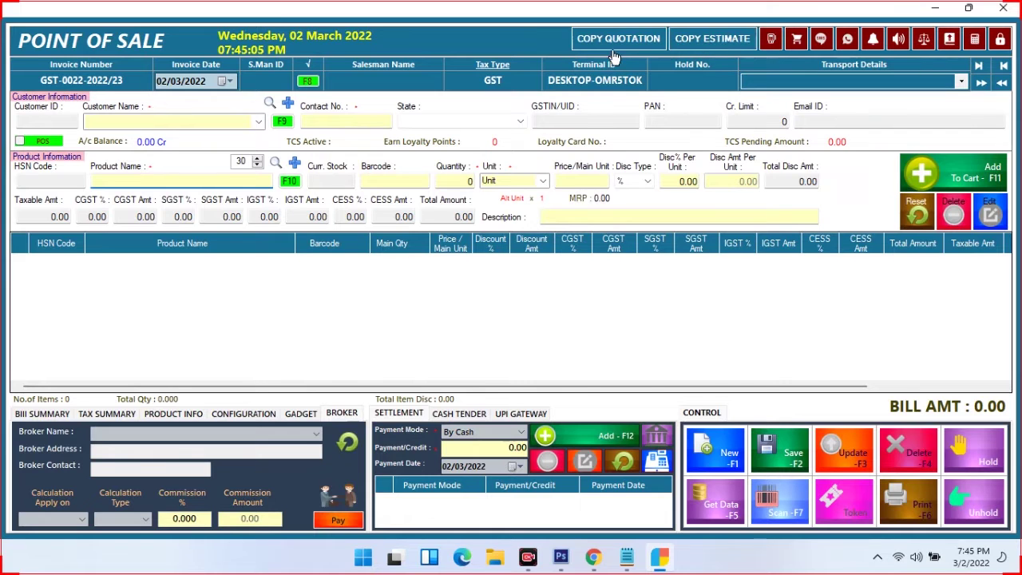
{"action": "left_click", "coordinate": [1003, 7]}
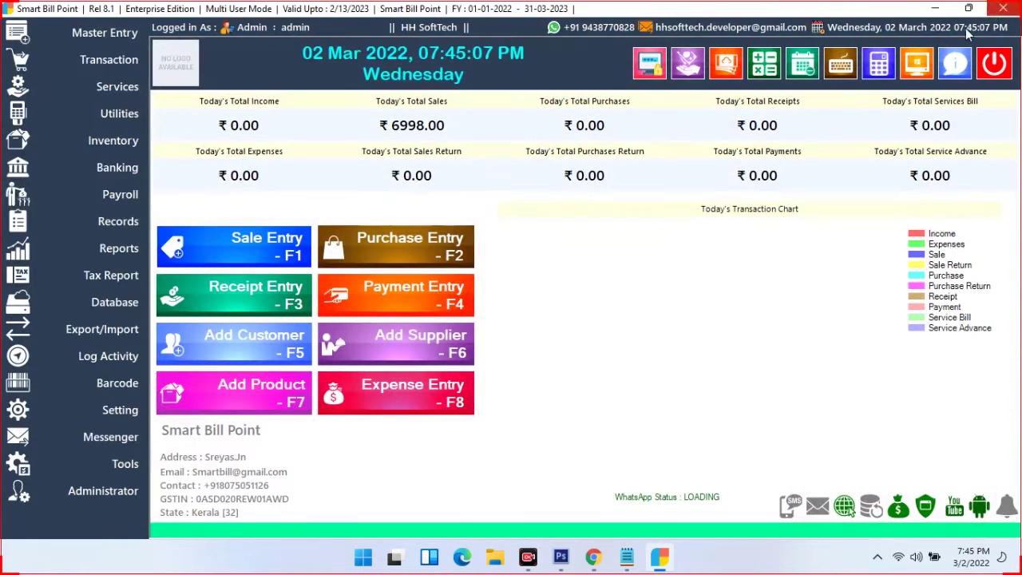
Start a new Estimate / Delivery Note and choose its customer
{"action": "left_click", "coordinate": [122, 67]}
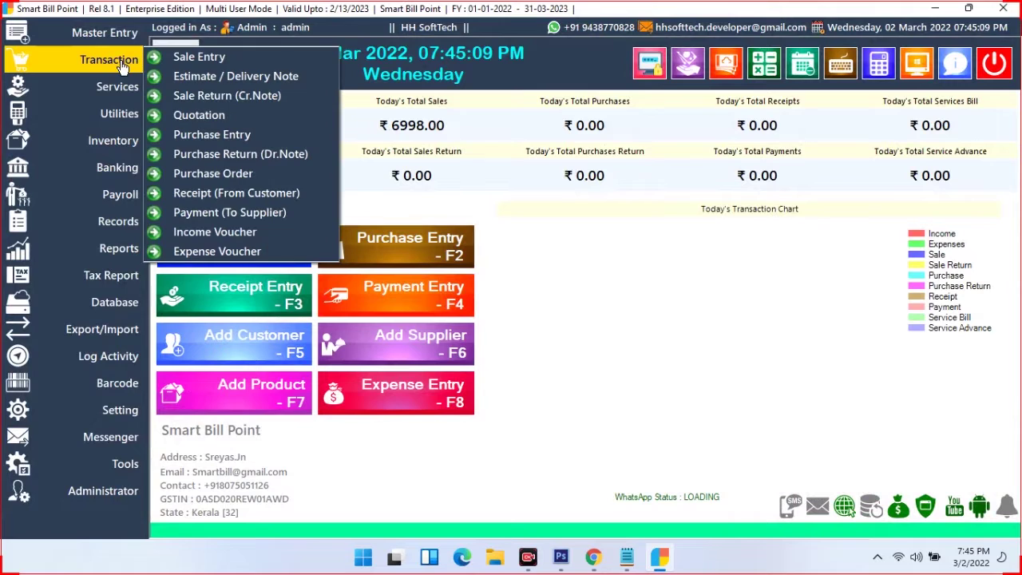
{"action": "left_click", "coordinate": [235, 83]}
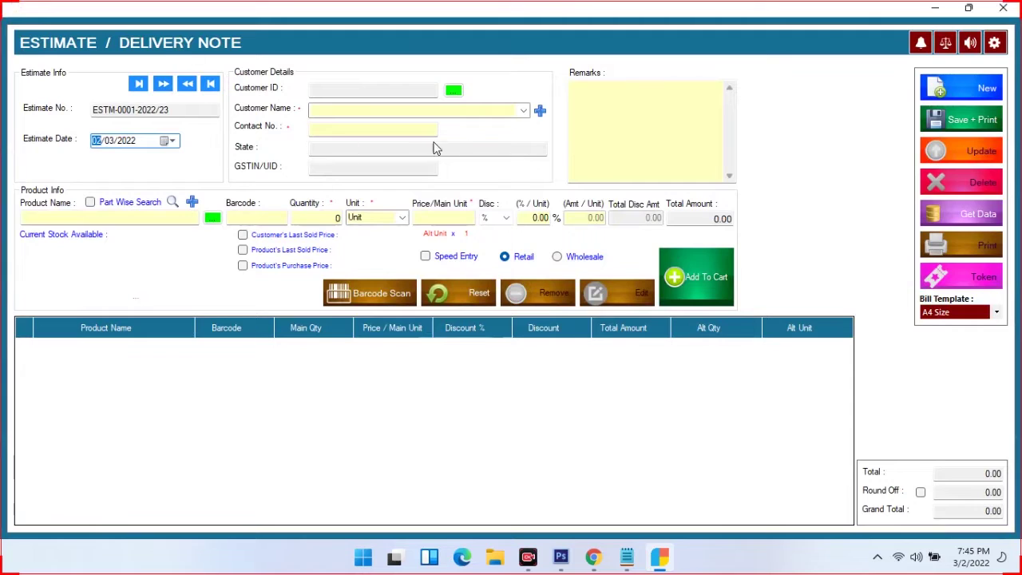
{"action": "left_click", "coordinate": [524, 110]}
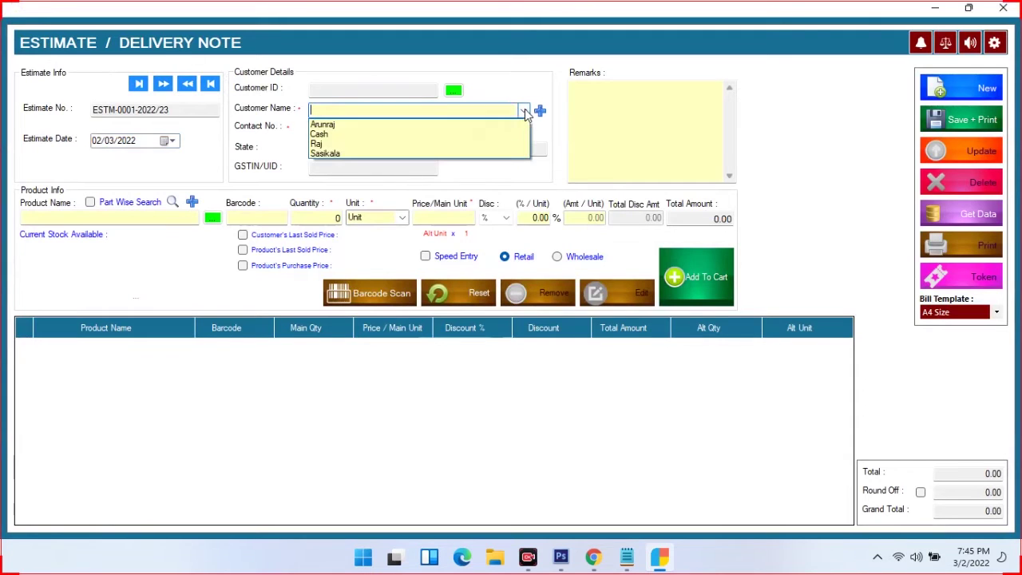
{"action": "left_click", "coordinate": [388, 124]}
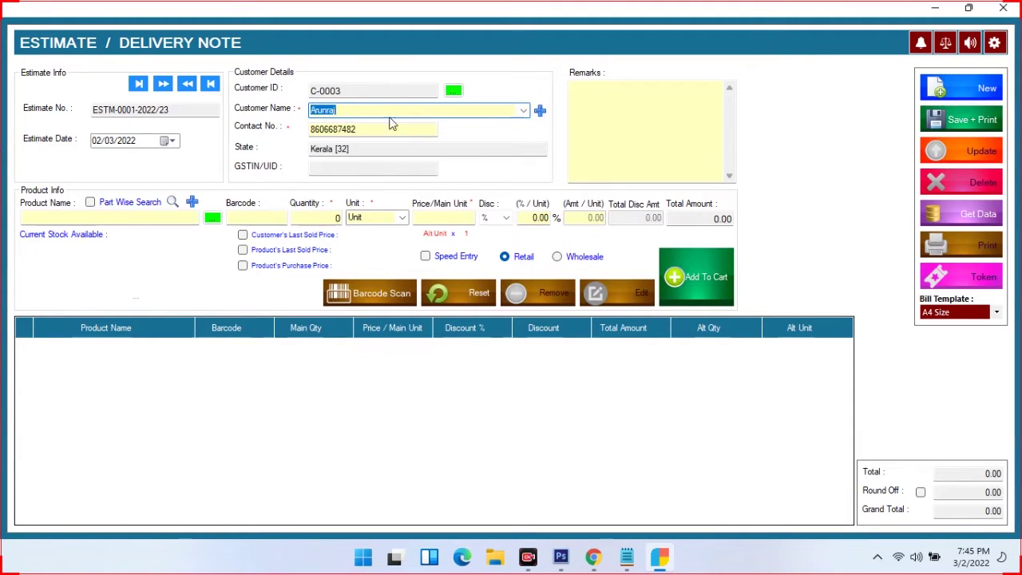
Add ABAL P1600, S DHOTHI SM29 and ARJUN to the estimate and save it at 2108
{"action": "left_click", "coordinate": [181, 217]}
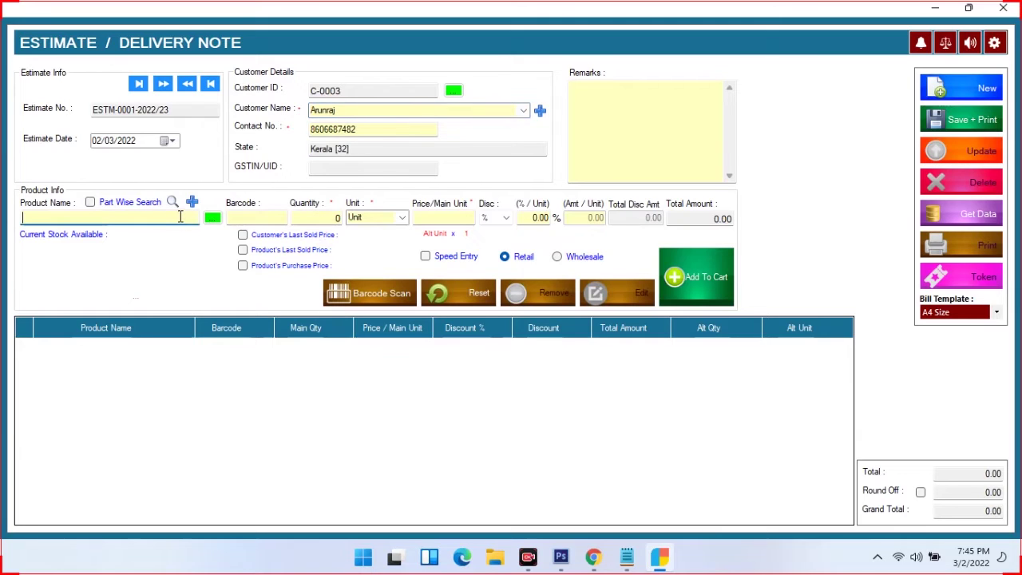
{"action": "type", "text": "a"}
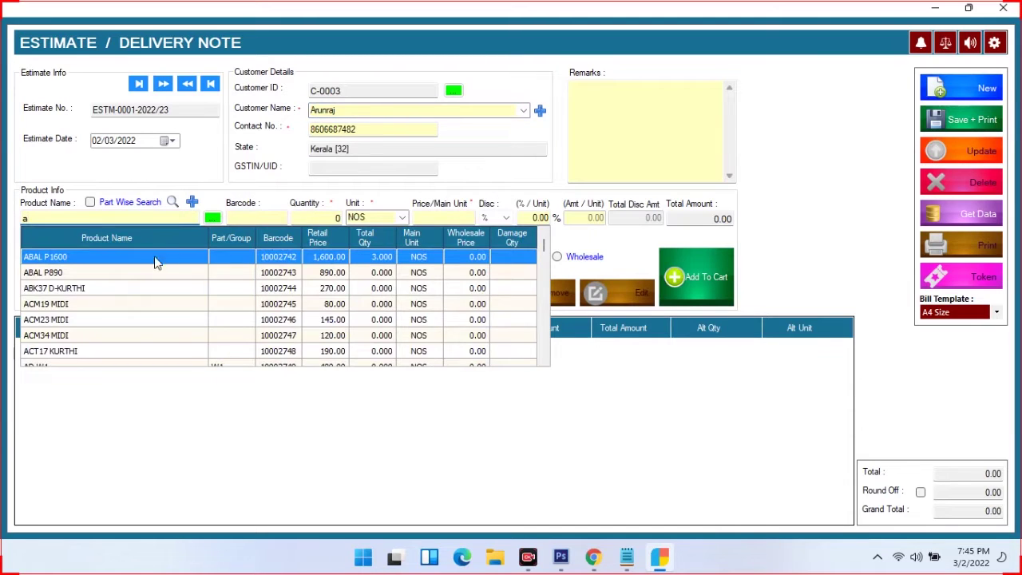
{"action": "left_click", "coordinate": [156, 264]}
{"action": "key", "text": "Return"}
{"action": "key", "text": "Return"}
{"action": "key", "text": "Return"}
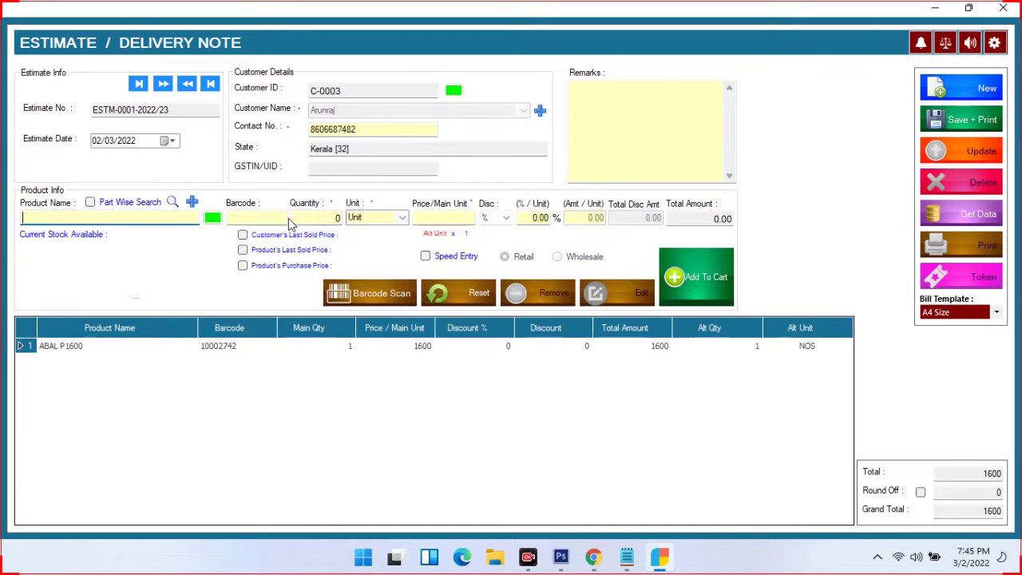
{"action": "type", "text": "s"}
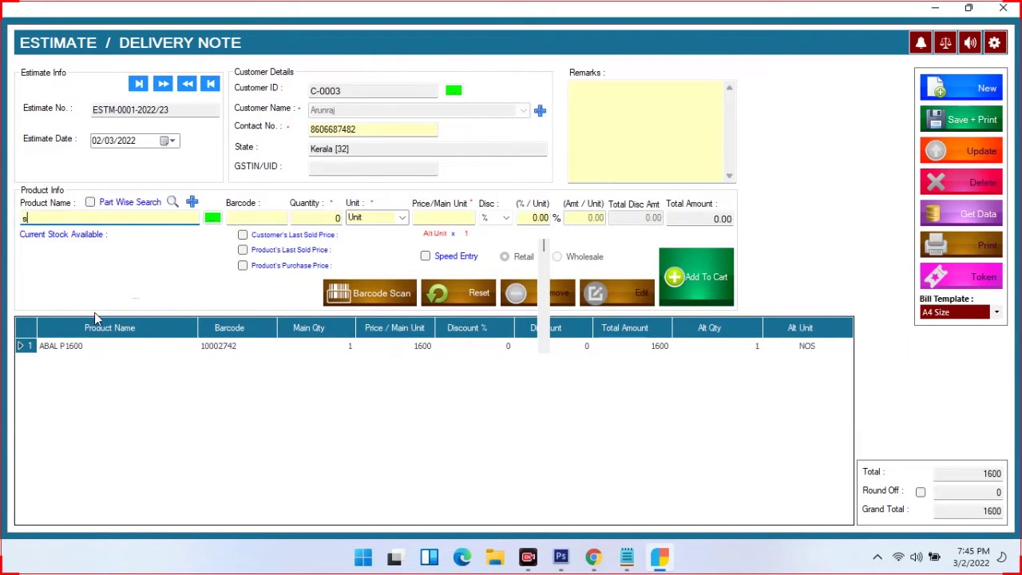
{"action": "key", "text": "Return"}
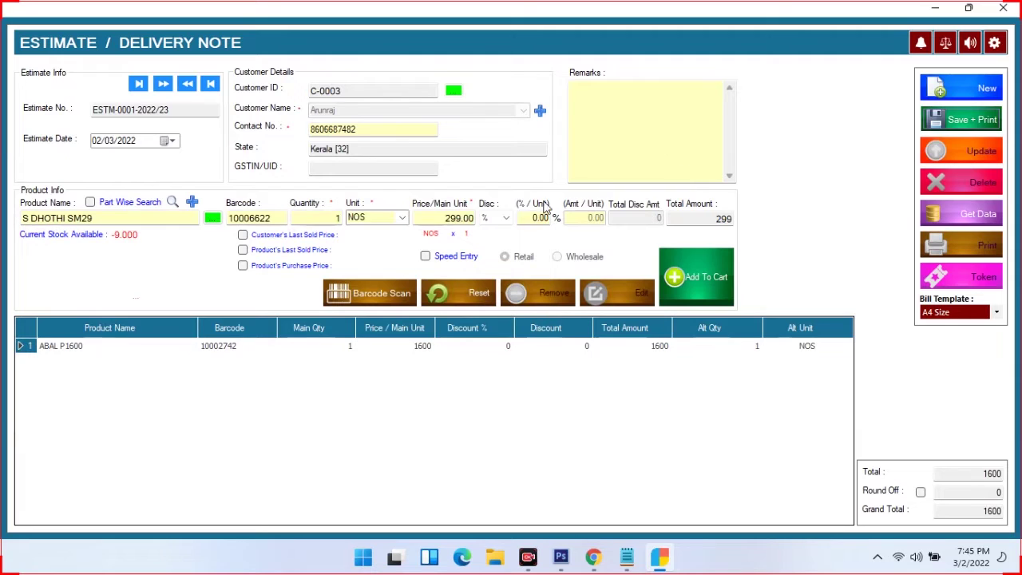
{"action": "left_click", "coordinate": [724, 277]}
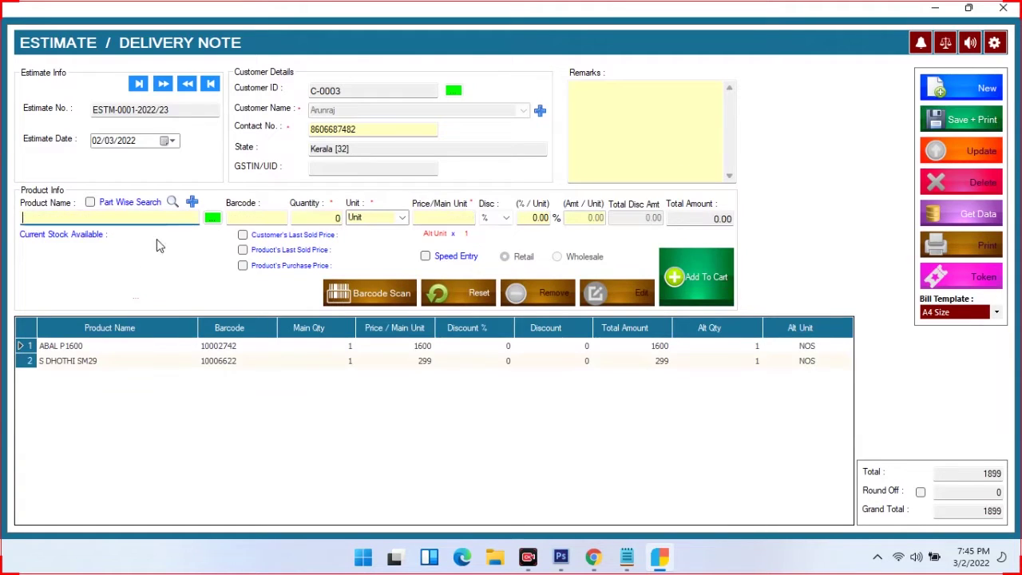
{"action": "type", "text": "as"}
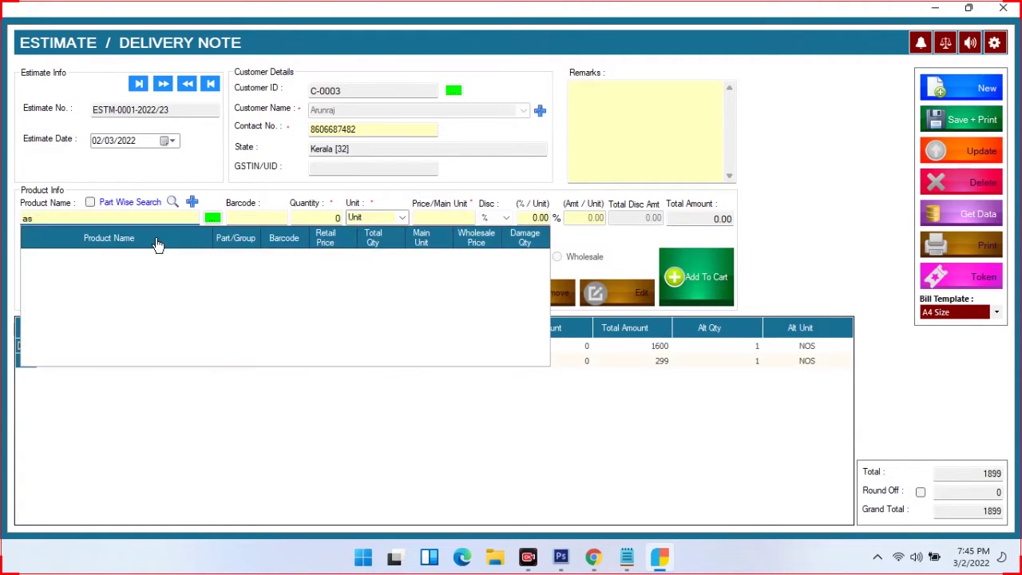
{"action": "key", "text": "BackSpace"}
{"action": "type", "text": "r"}
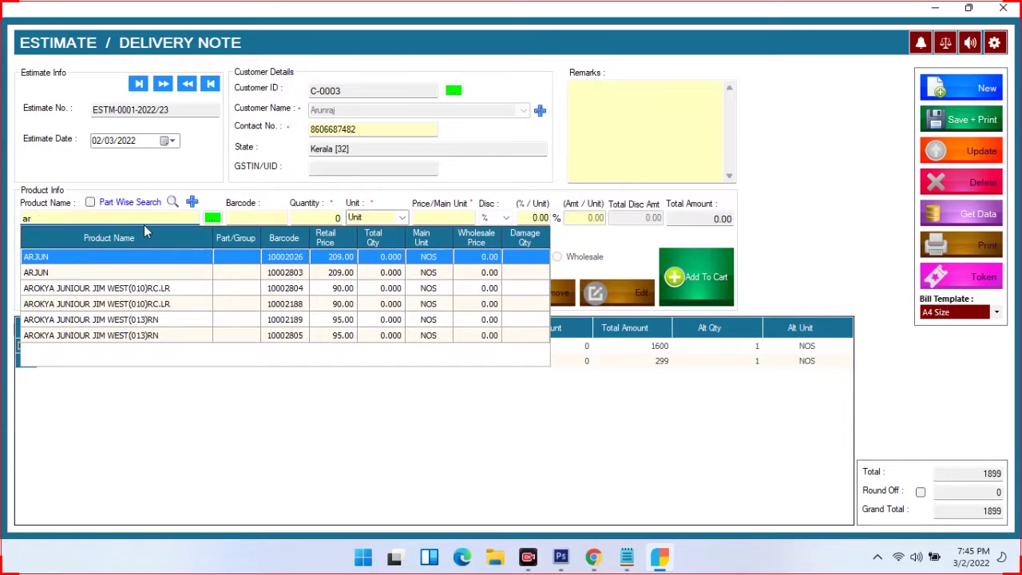
{"action": "key", "text": "Return"}
{"action": "key", "text": "Return"}
{"action": "key", "text": "Return"}
{"action": "key", "text": "Return"}
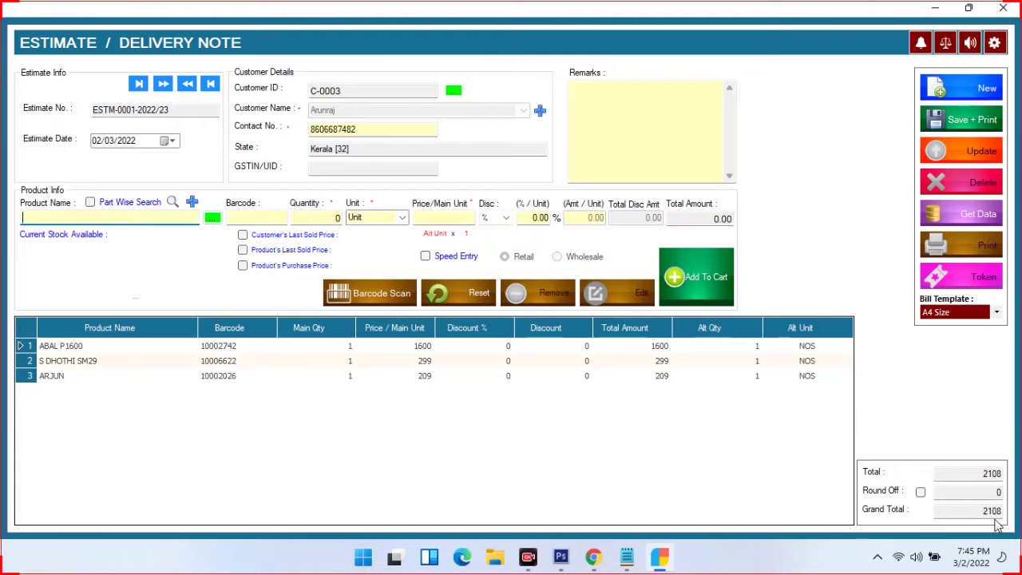
{"action": "left_click", "coordinate": [970, 130]}
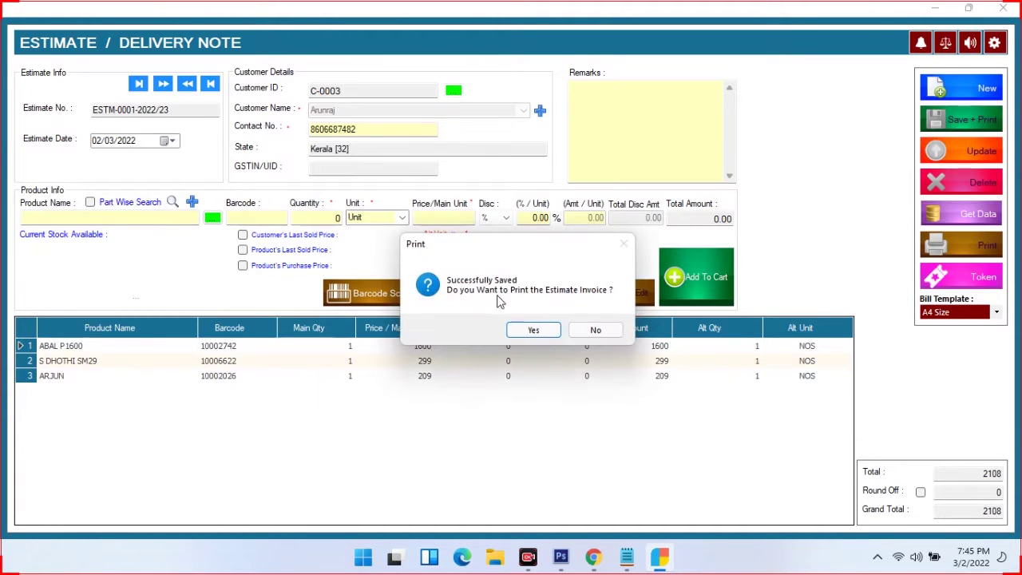
Print a token slip for estimate ESTM-0001-2022/23 totalling 2,108.00, then close the preview and estimate
{"action": "left_click", "coordinate": [516, 331]}
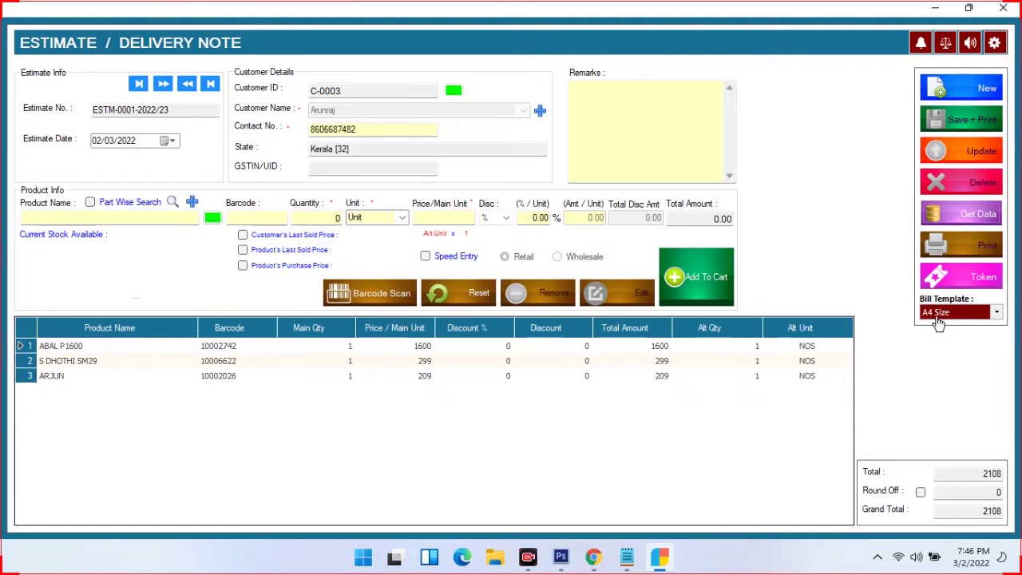
{"action": "left_click", "coordinate": [997, 316]}
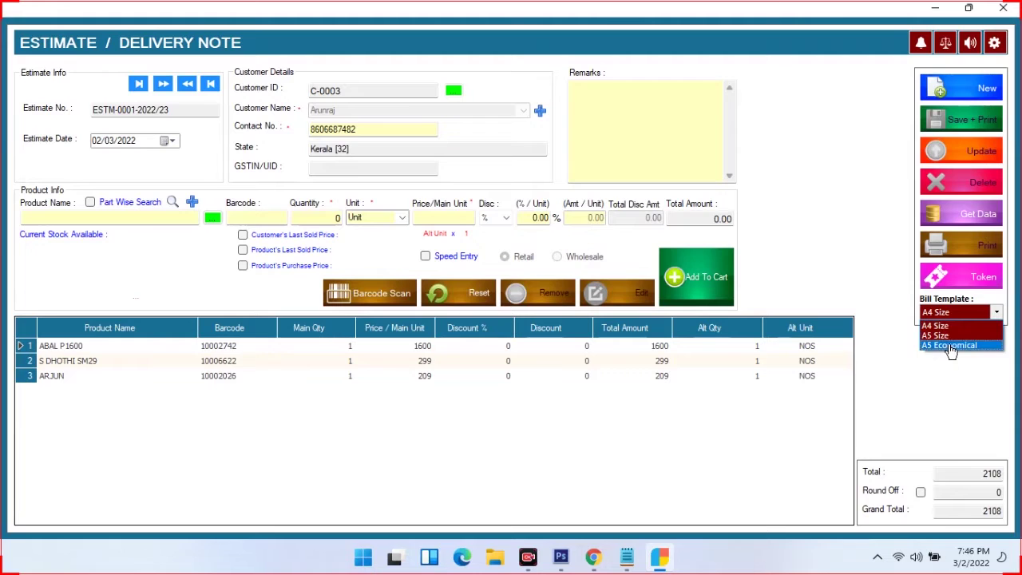
{"action": "left_click", "coordinate": [971, 288]}
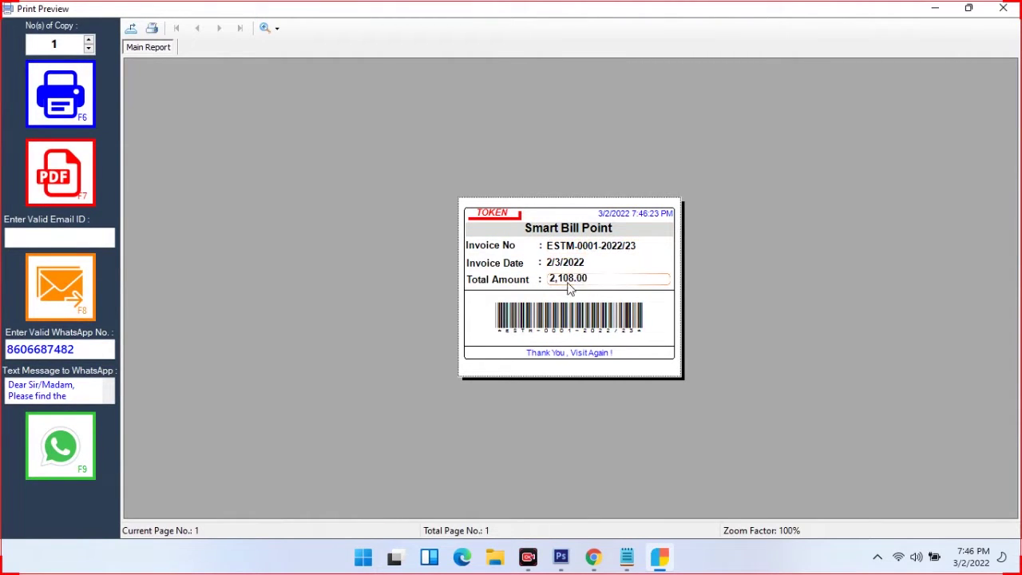
{"action": "left_click", "coordinate": [1002, 9]}
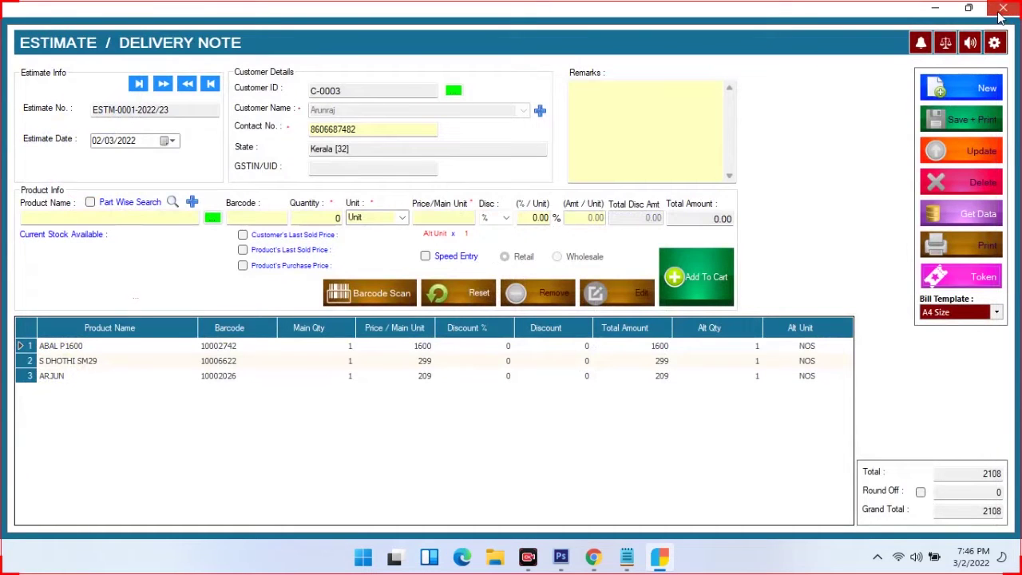
{"action": "left_click", "coordinate": [1001, 9]}
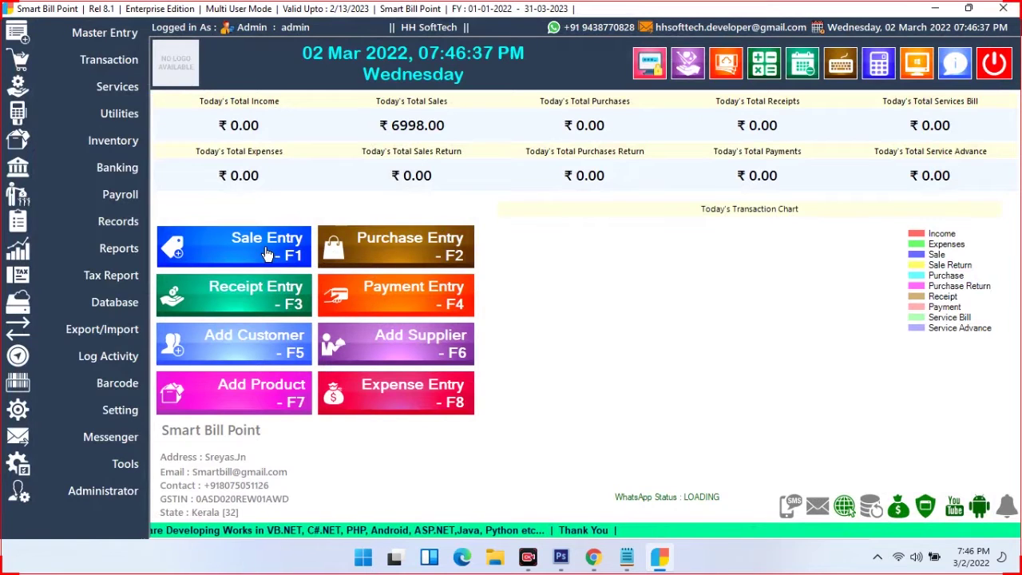
Copy estimate ESTM-0001-2022/23's three items into invoice GST-0022 from the Estimate Register, reaching 2108.00
{"action": "left_click", "coordinate": [453, 307]}
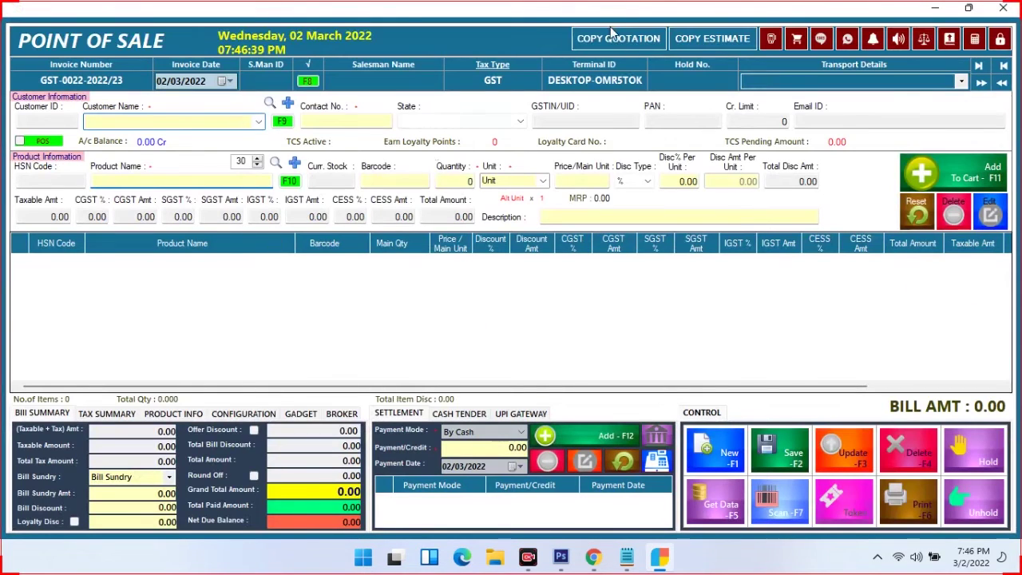
{"action": "left_click", "coordinate": [704, 39]}
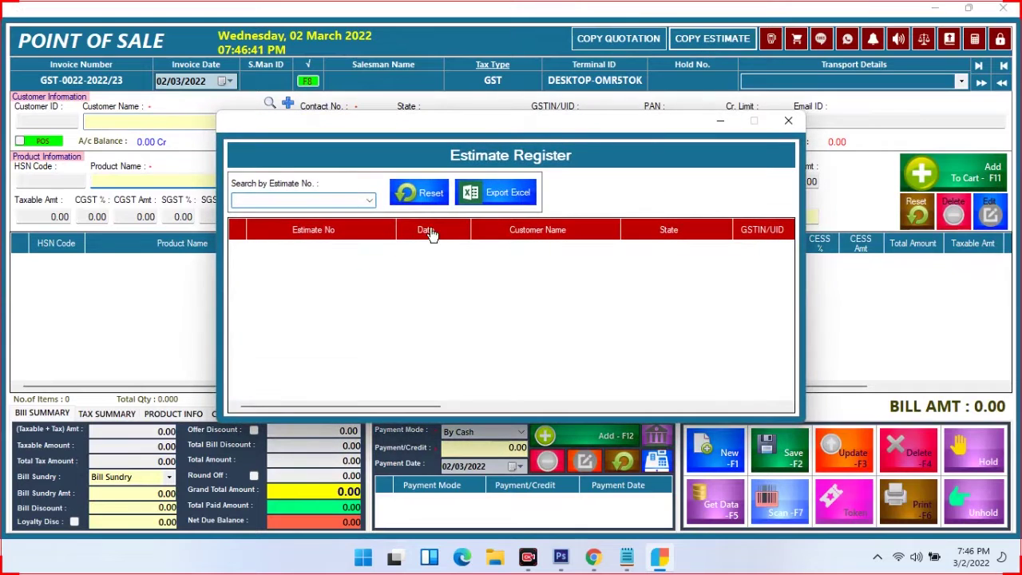
{"action": "left_click", "coordinate": [370, 201]}
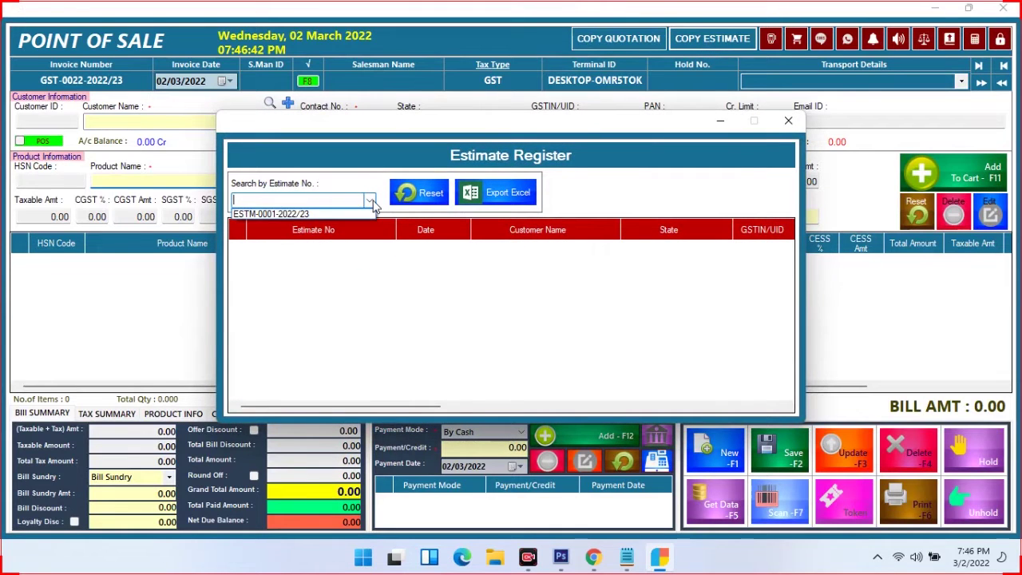
{"action": "left_click", "coordinate": [282, 214]}
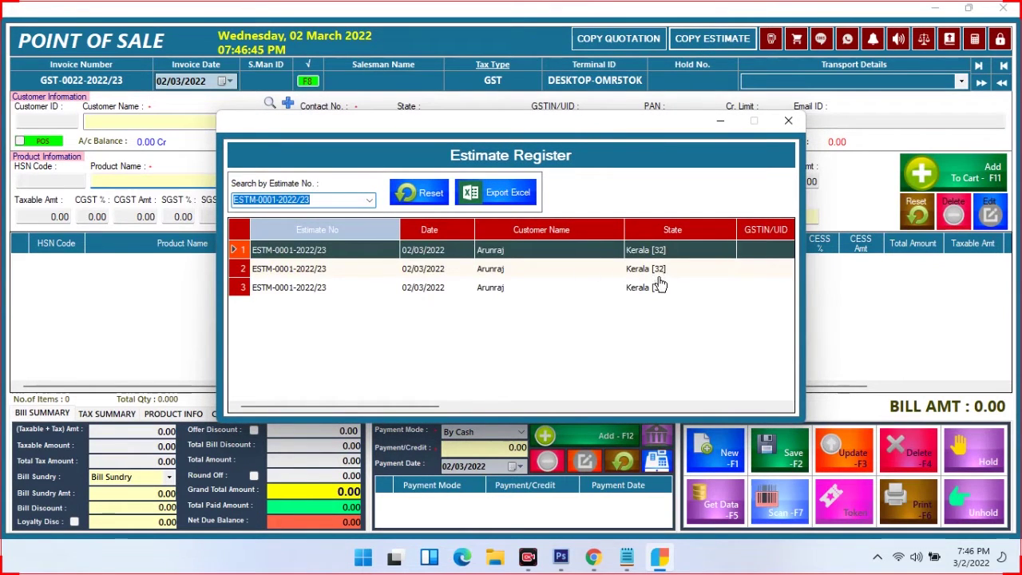
{"action": "left_click_drag", "start_coordinate": [319, 407], "coordinate": [272, 408]}
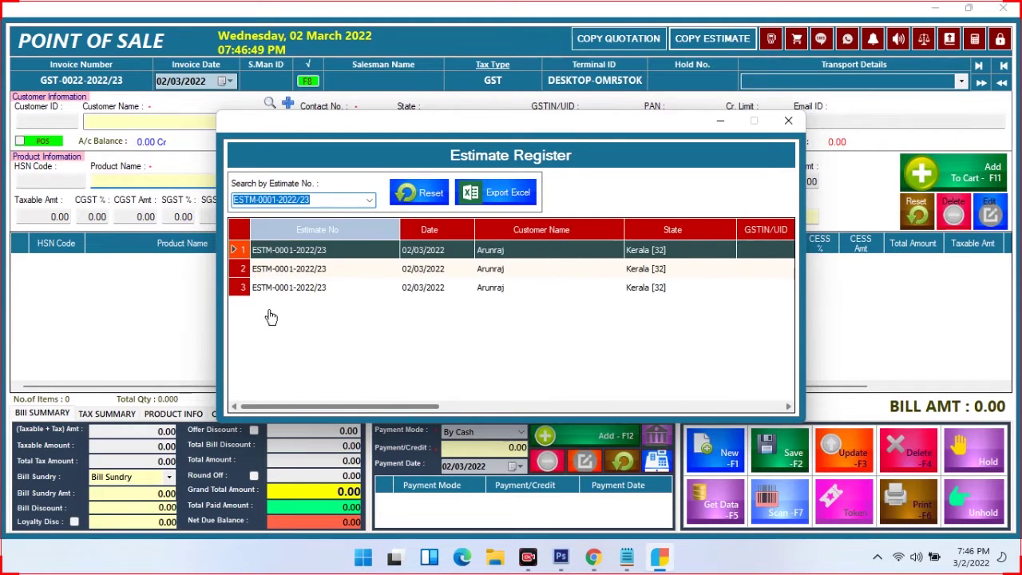
{"action": "double_click", "coordinate": [310, 253]}
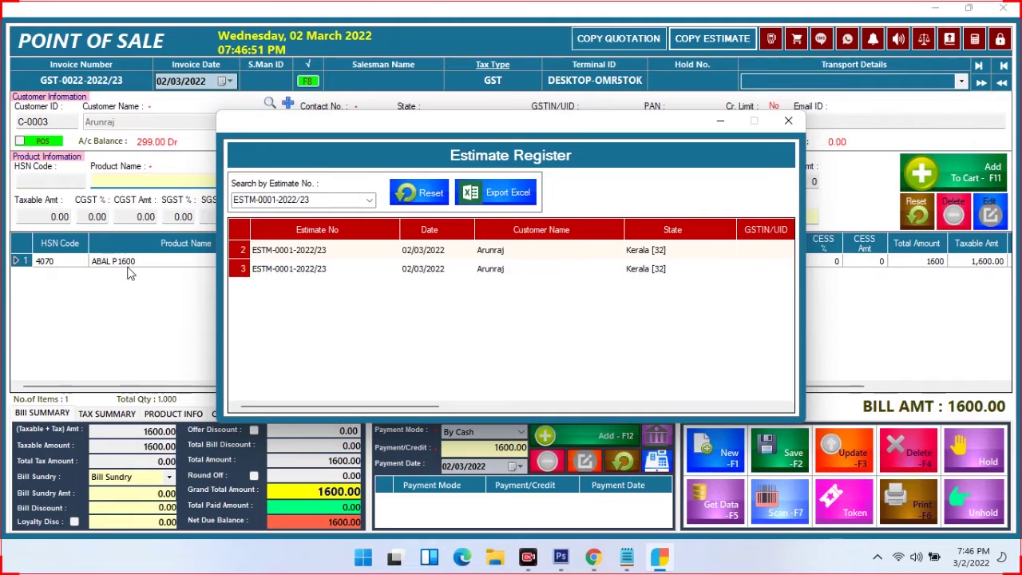
{"action": "double_click", "coordinate": [508, 254]}
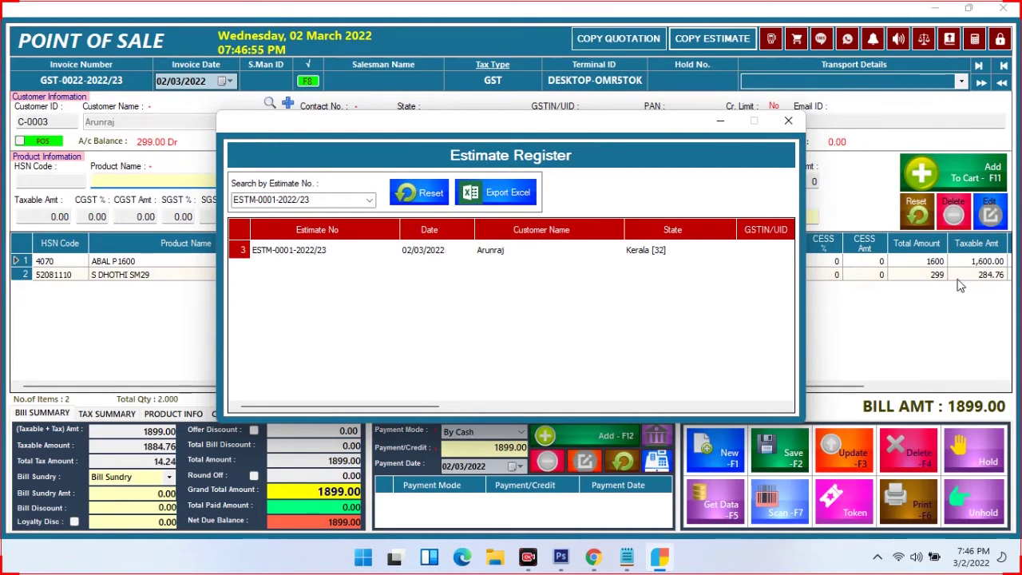
{"action": "double_click", "coordinate": [581, 253]}
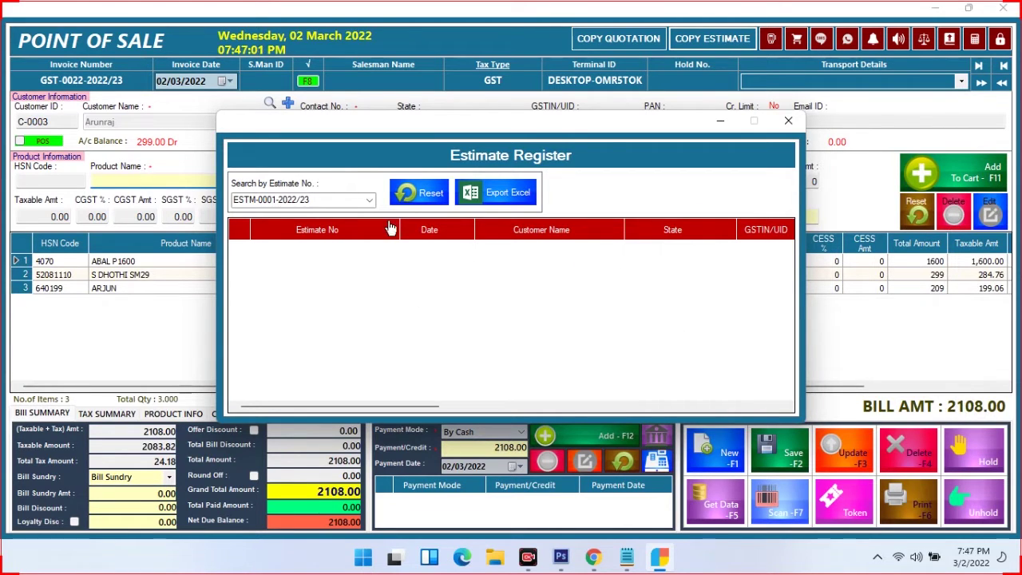
{"action": "left_click", "coordinate": [788, 120]}
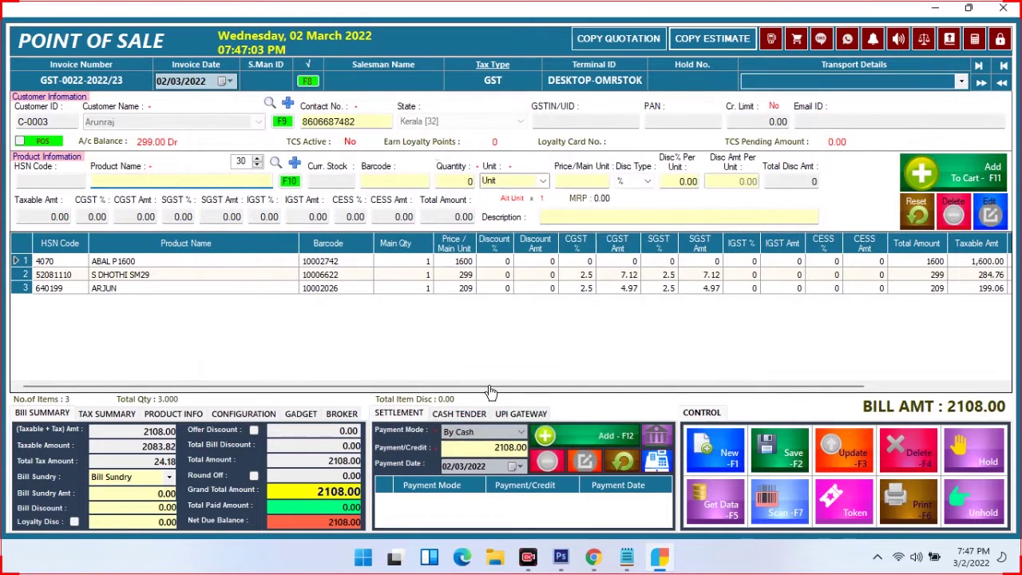
Pay the 2108.00 bill in cash, then save and print invoice GST-0022-2022/23 despite the stock warnings
{"action": "left_click", "coordinate": [597, 438]}
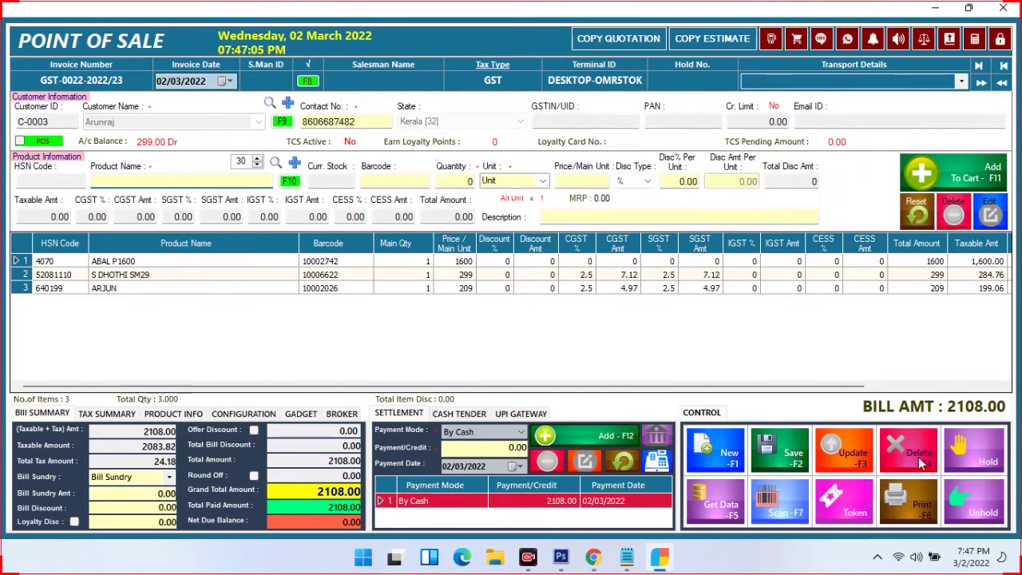
{"action": "left_click", "coordinate": [779, 467]}
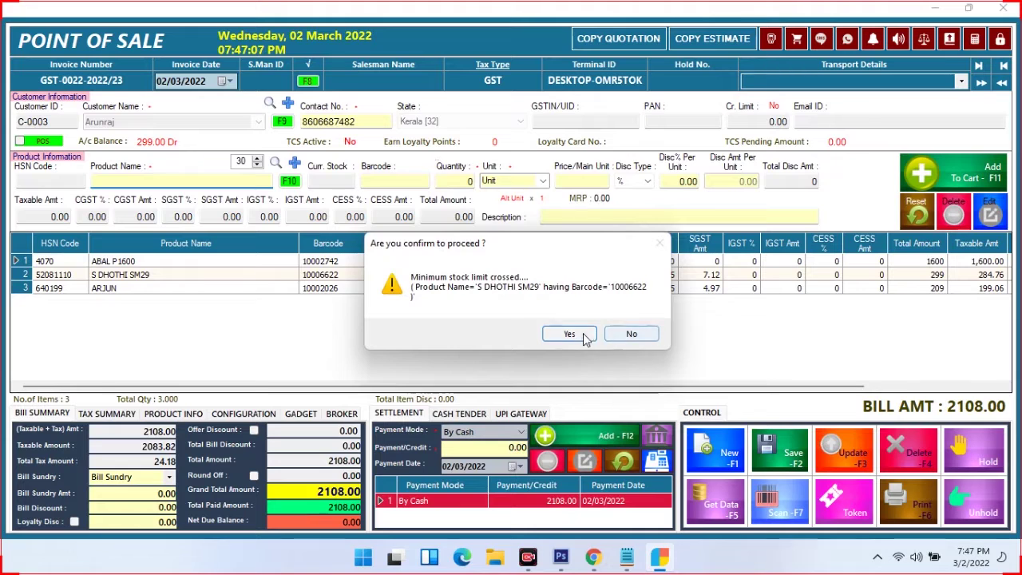
{"action": "left_click", "coordinate": [580, 332]}
{"action": "left_click", "coordinate": [559, 330]}
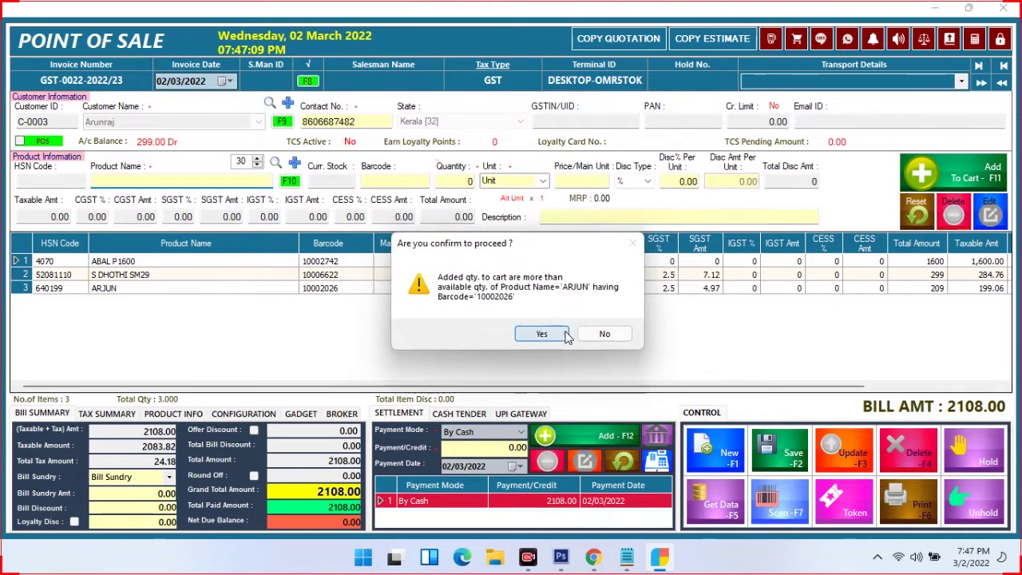
{"action": "left_click", "coordinate": [525, 335]}
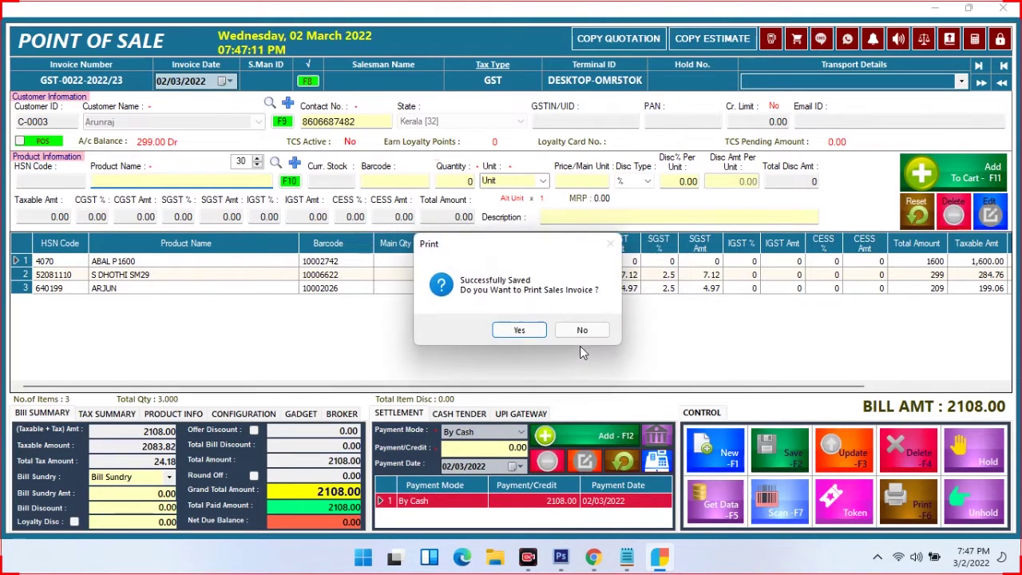
{"action": "left_click", "coordinate": [519, 330]}
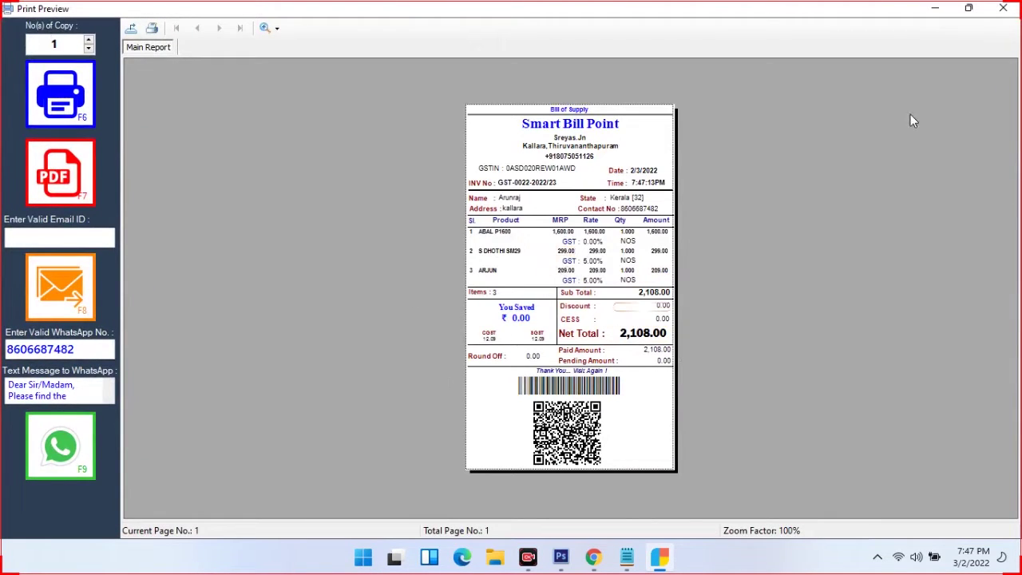
{"action": "left_click", "coordinate": [1003, 8]}
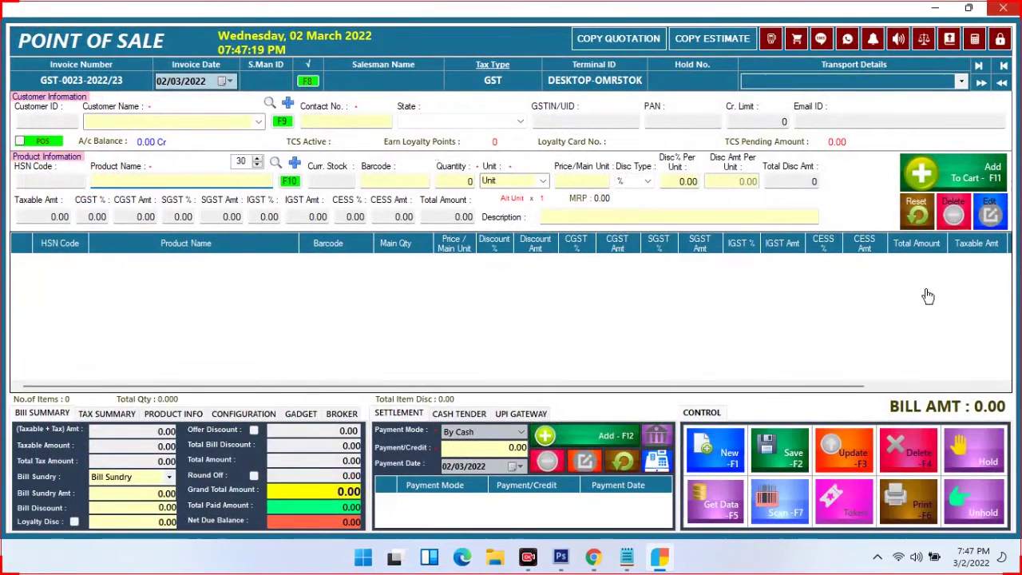
Load saved invoice GST-0022-2022/23 and turn off the POS customer setting
{"action": "left_click", "coordinate": [733, 509]}
{"action": "double_click", "coordinate": [593, 272]}
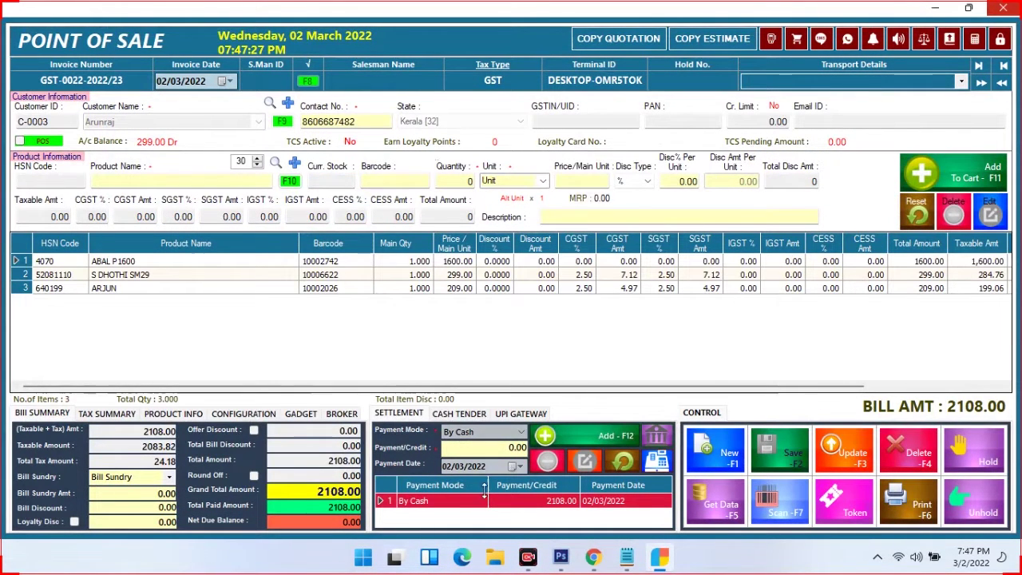
{"action": "left_click", "coordinate": [106, 178]}
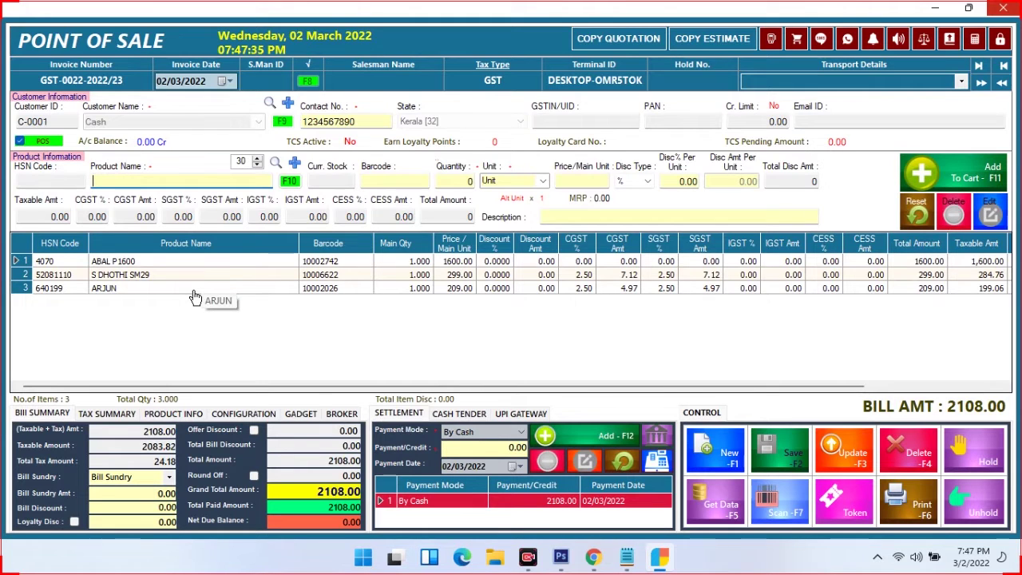
{"action": "left_click", "coordinate": [20, 141]}
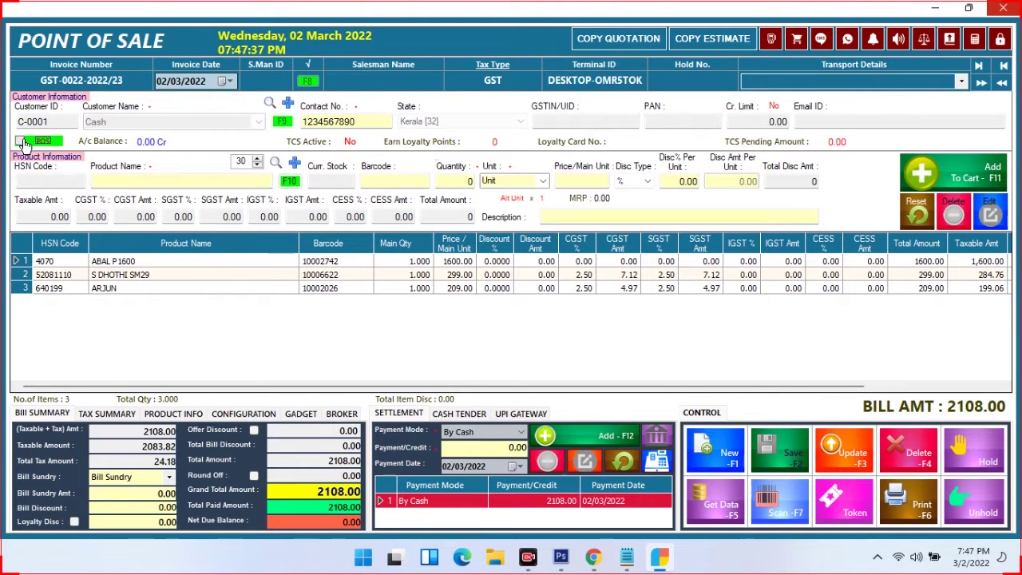
Start a blank invoice, then reload GST-0022-2022/23 with its three items totalling 2108.00
{"action": "left_click", "coordinate": [701, 453]}
{"action": "left_click", "coordinate": [715, 505]}
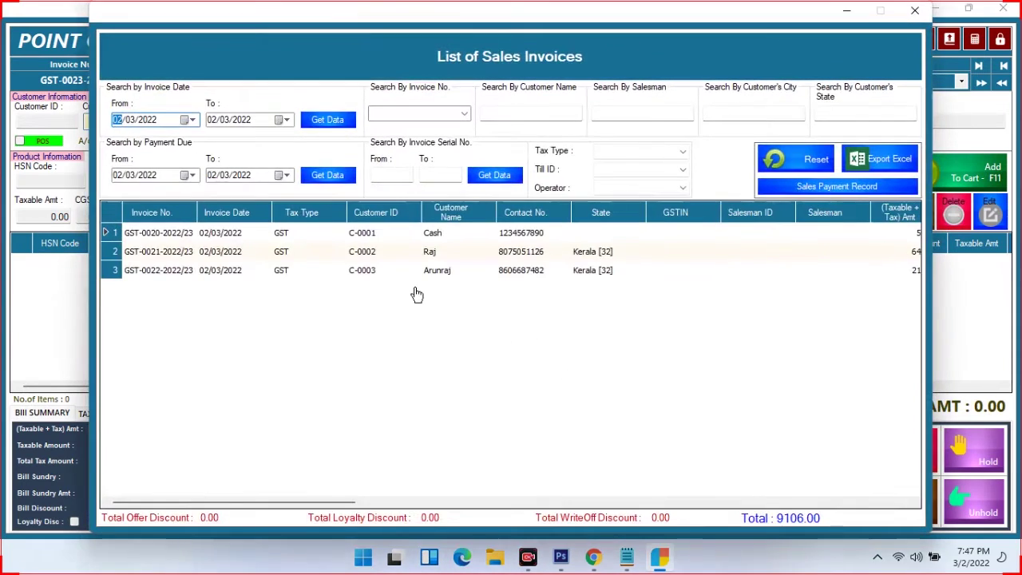
{"action": "double_click", "coordinate": [422, 280]}
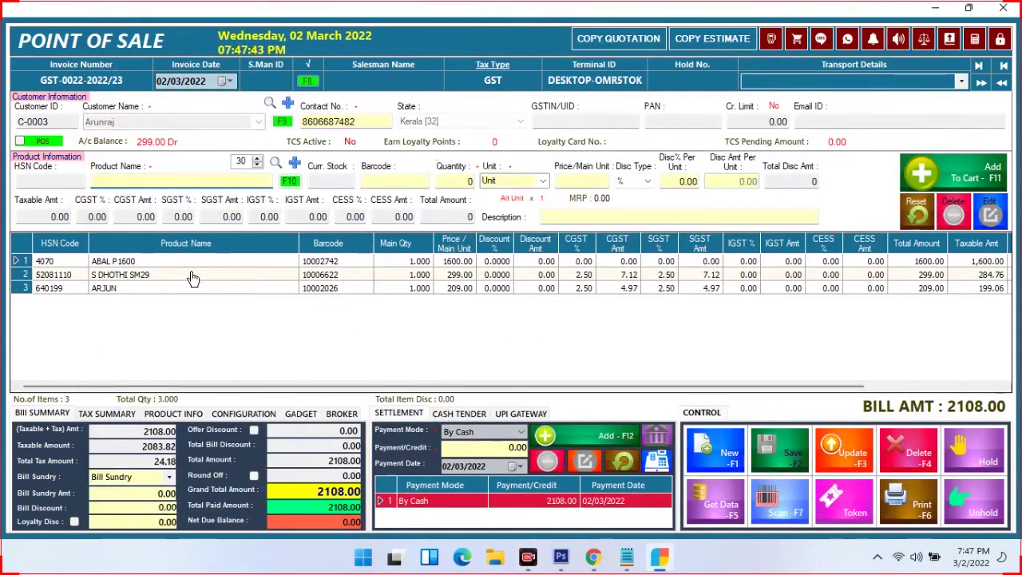
Add D DHOTHI SM30 to invoice GST-0022-2022/23 and pay the extra 408.00 in cash
{"action": "left_click", "coordinate": [144, 181]}
{"action": "type", "text": "d"}
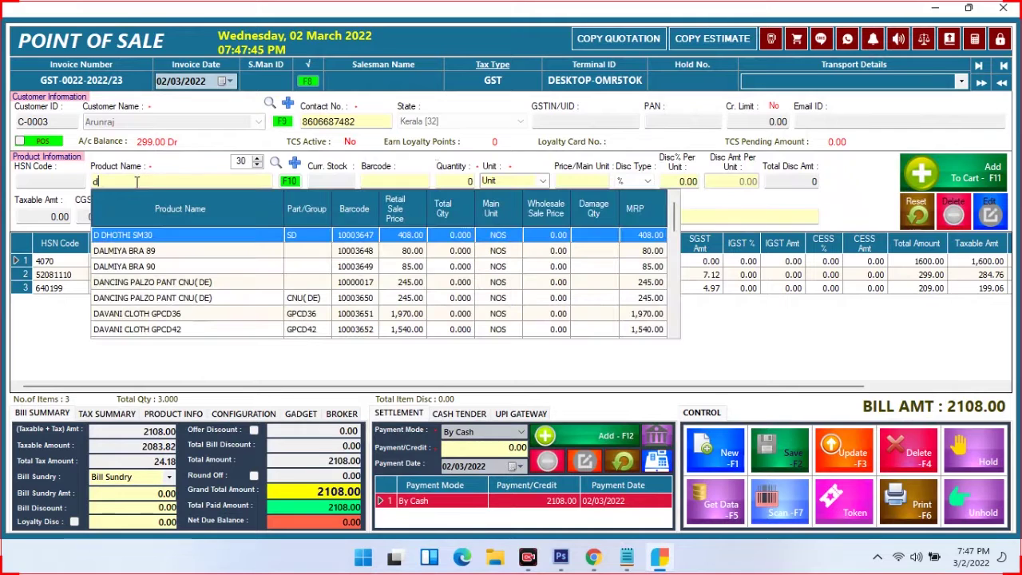
{"action": "left_click", "coordinate": [148, 238]}
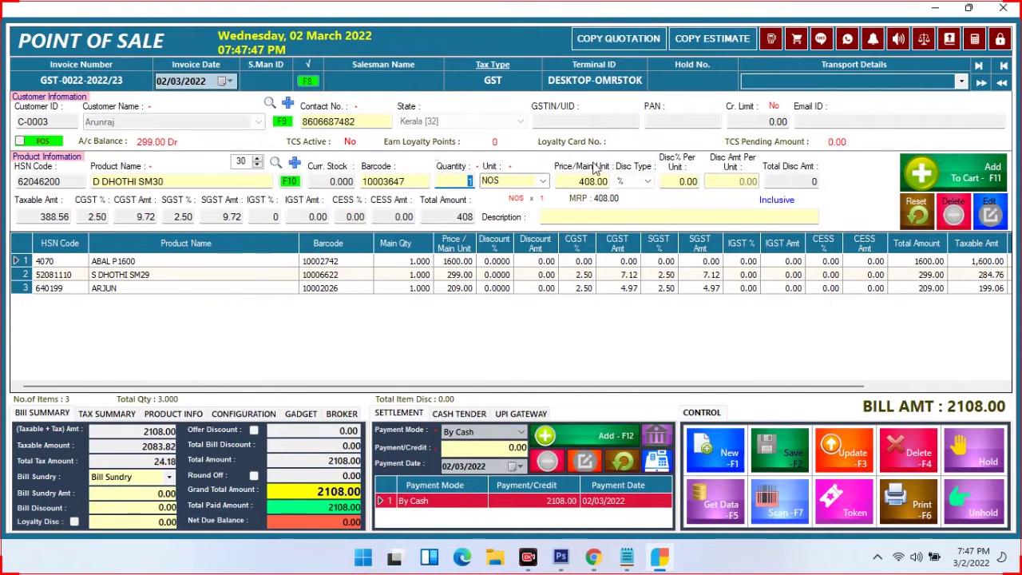
{"action": "left_click", "coordinate": [950, 170]}
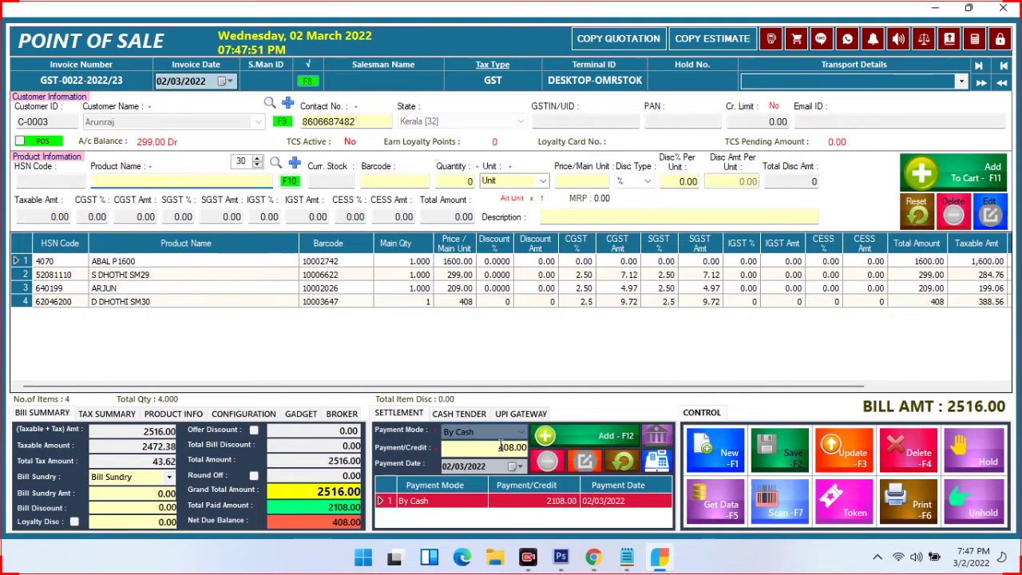
{"action": "left_click", "coordinate": [591, 435]}
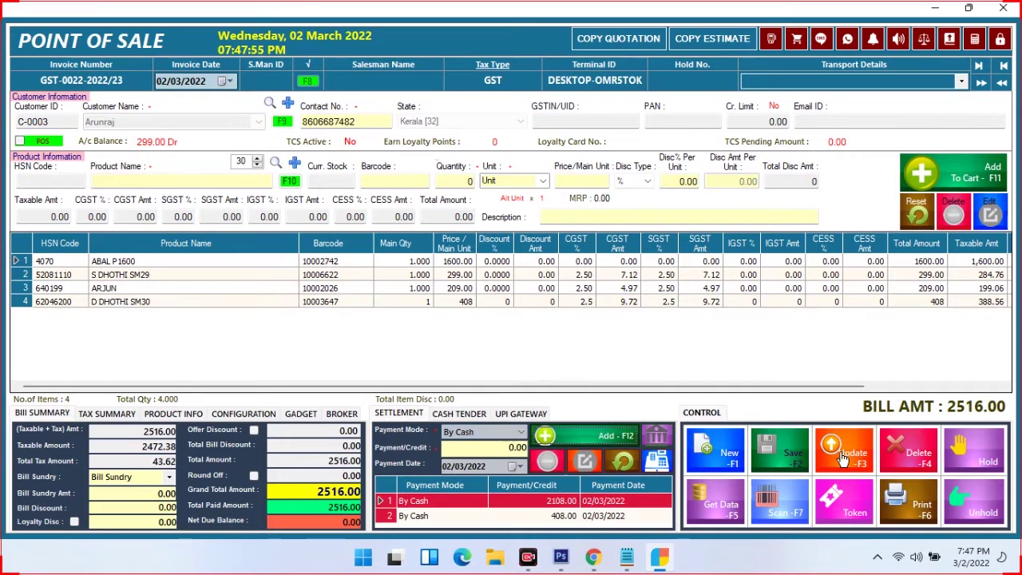
Update the invoice to a 2,516.00 net total past the stock warnings, and print it
{"action": "left_click", "coordinate": [830, 459]}
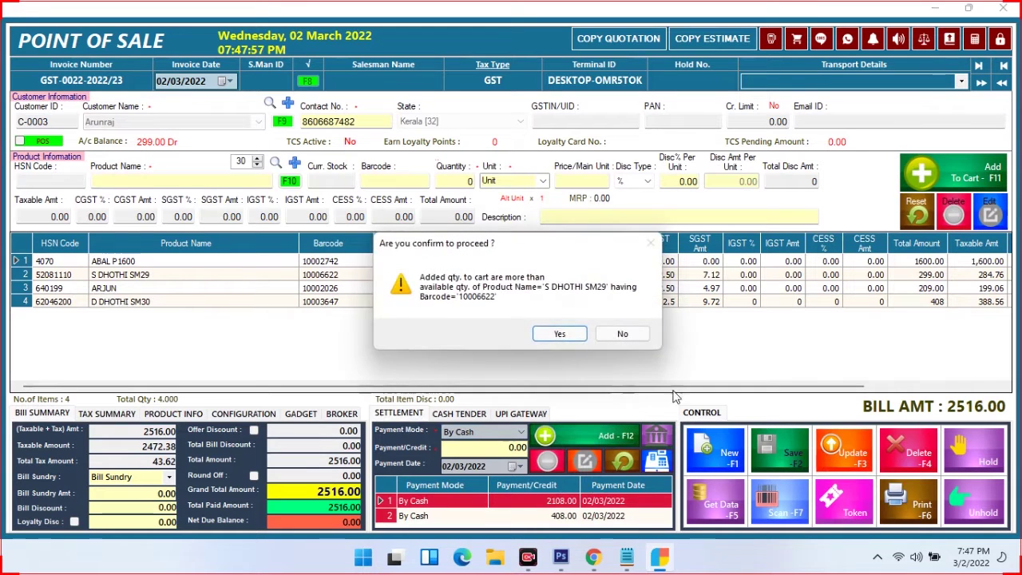
{"action": "left_click", "coordinate": [560, 336]}
{"action": "left_click", "coordinate": [559, 335]}
{"action": "left_click", "coordinate": [559, 335]}
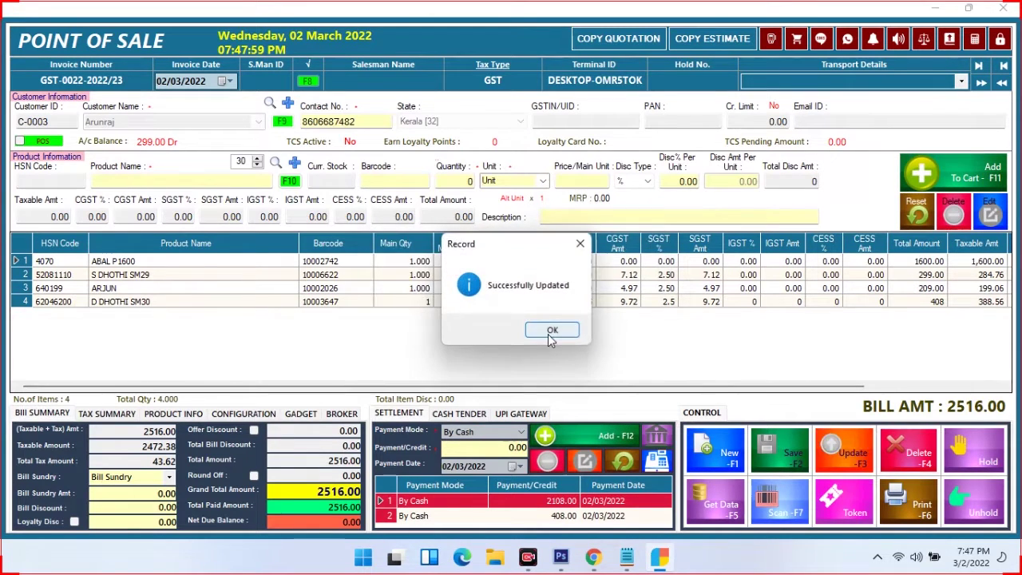
{"action": "left_click", "coordinate": [549, 330]}
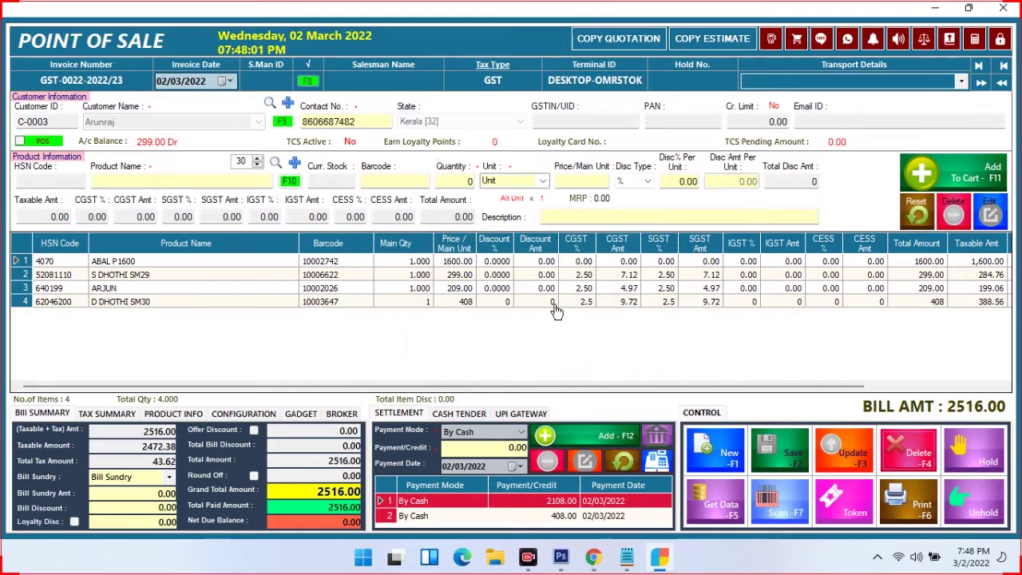
{"action": "left_click", "coordinate": [894, 508]}
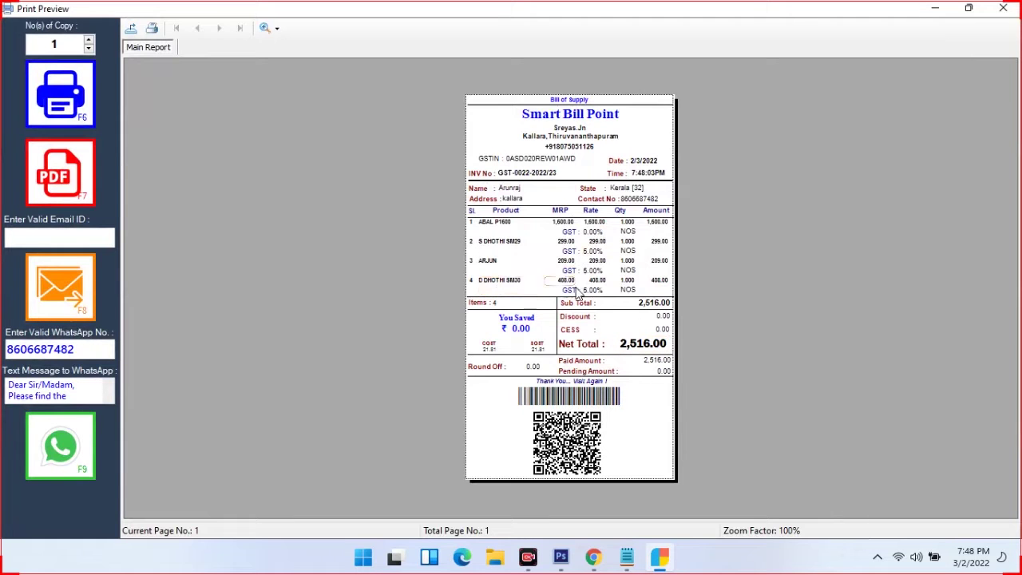
{"action": "left_click", "coordinate": [1003, 8]}
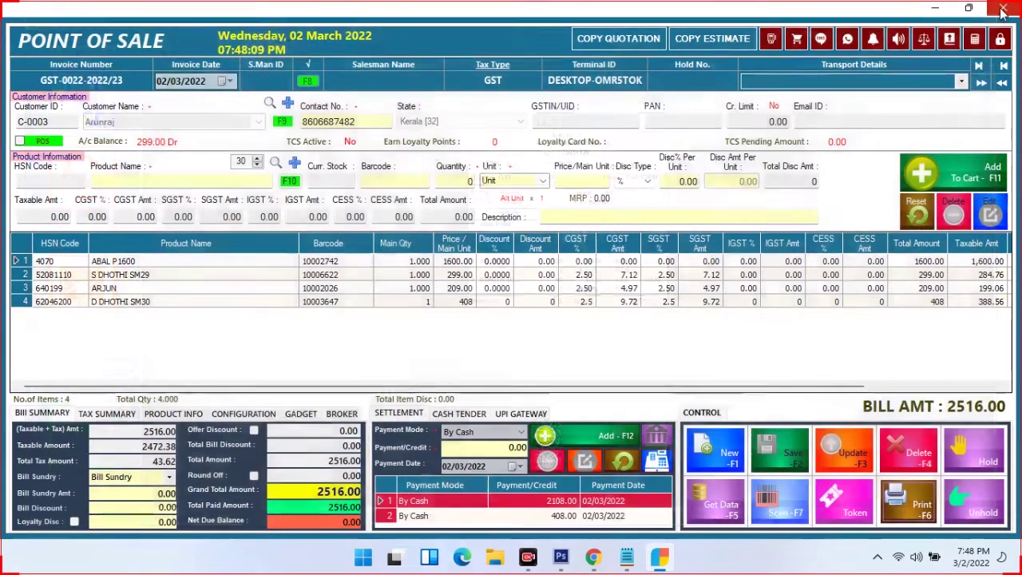
Put a new cash-customer bill with DALMIYA BRA 89 and EGG BEATER C17 on hold
{"action": "left_click", "coordinate": [714, 455]}
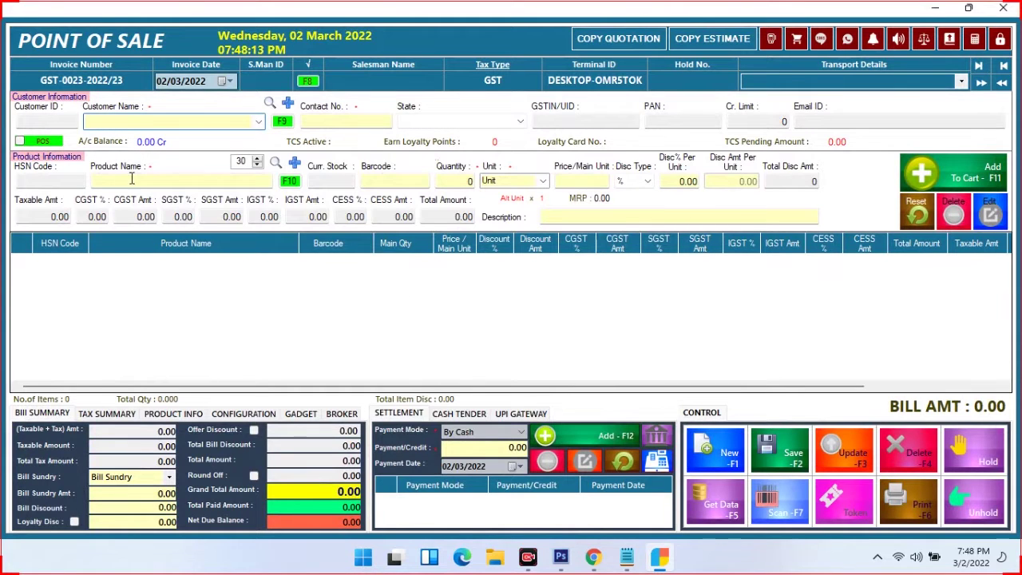
{"action": "left_click", "coordinate": [44, 144]}
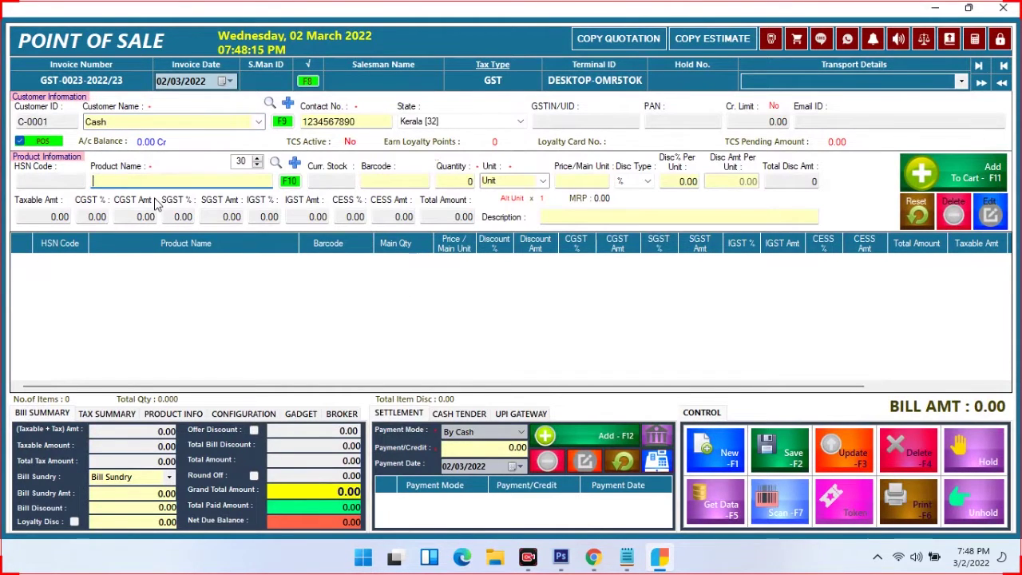
{"action": "type", "text": "da"}
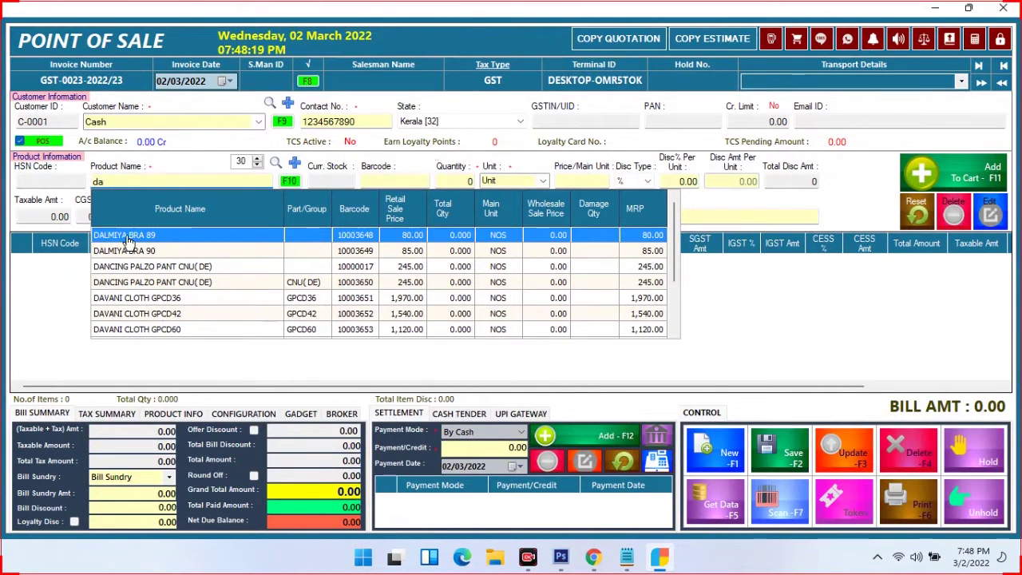
{"action": "left_click", "coordinate": [130, 237]}
{"action": "key", "text": "Return"}
{"action": "key", "text": "Return"}
{"action": "key", "text": "Return"}
{"action": "key", "text": "Return"}
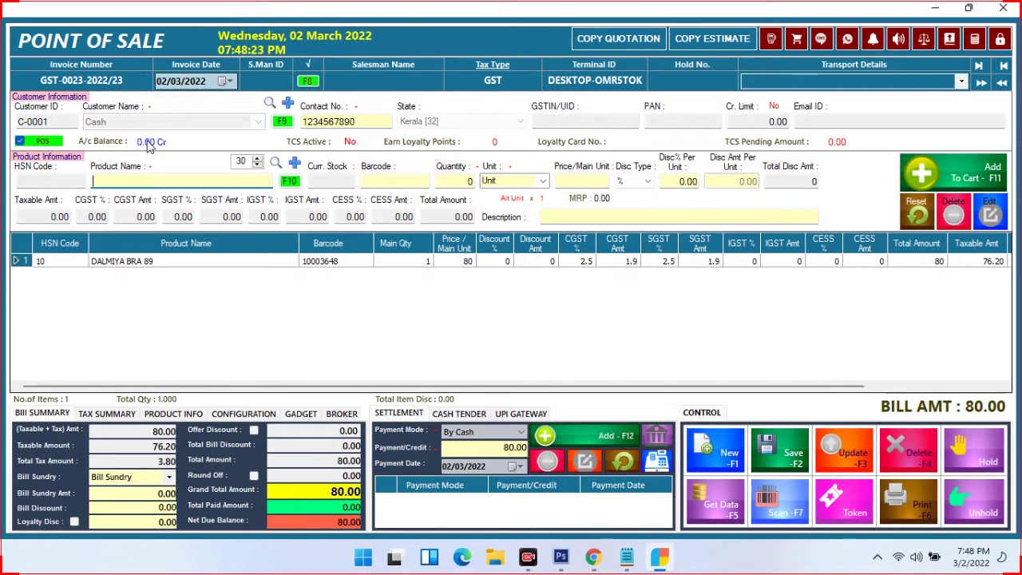
{"action": "type", "text": "e"}
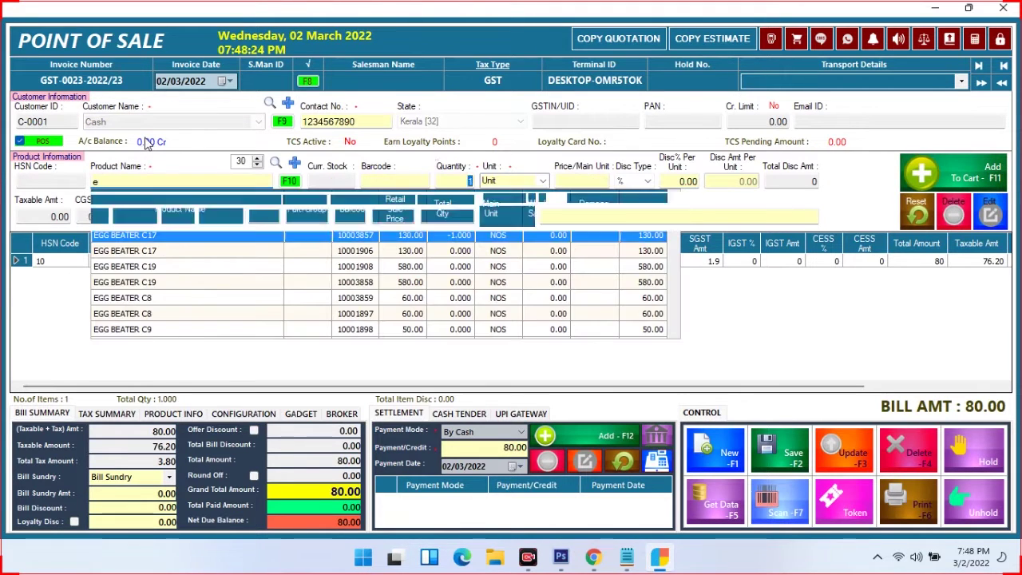
{"action": "key", "text": "Return"}
{"action": "key", "text": "Return"}
{"action": "key", "text": "Return"}
{"action": "key", "text": "Return"}
{"action": "key", "text": "Return"}
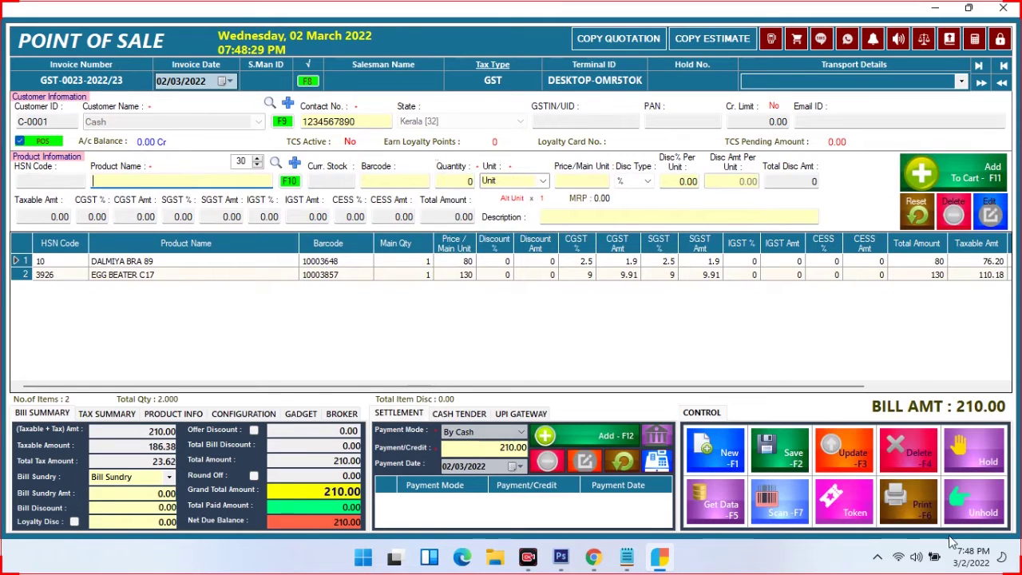
{"action": "left_click", "coordinate": [964, 452]}
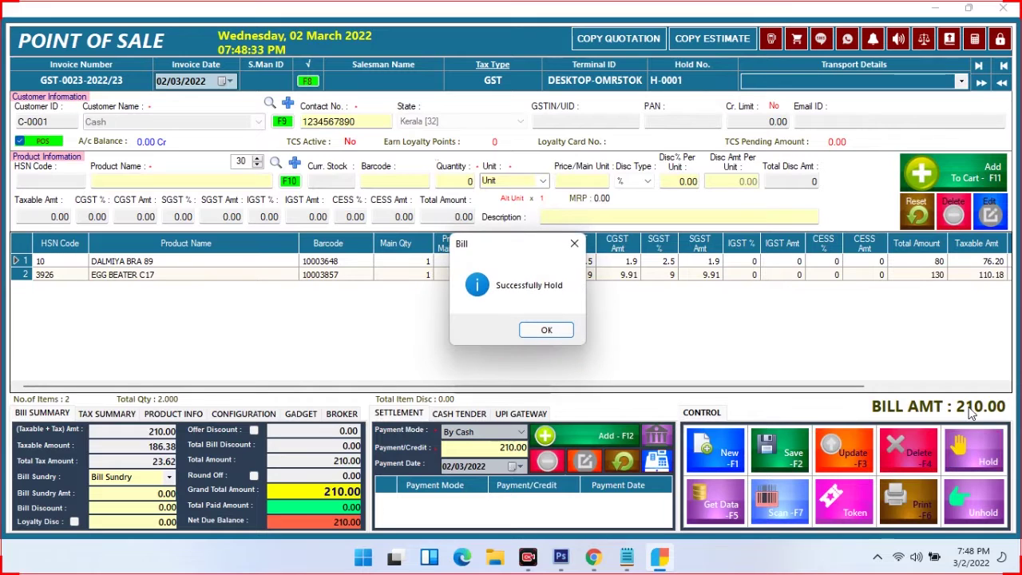
{"action": "left_click", "coordinate": [538, 330]}
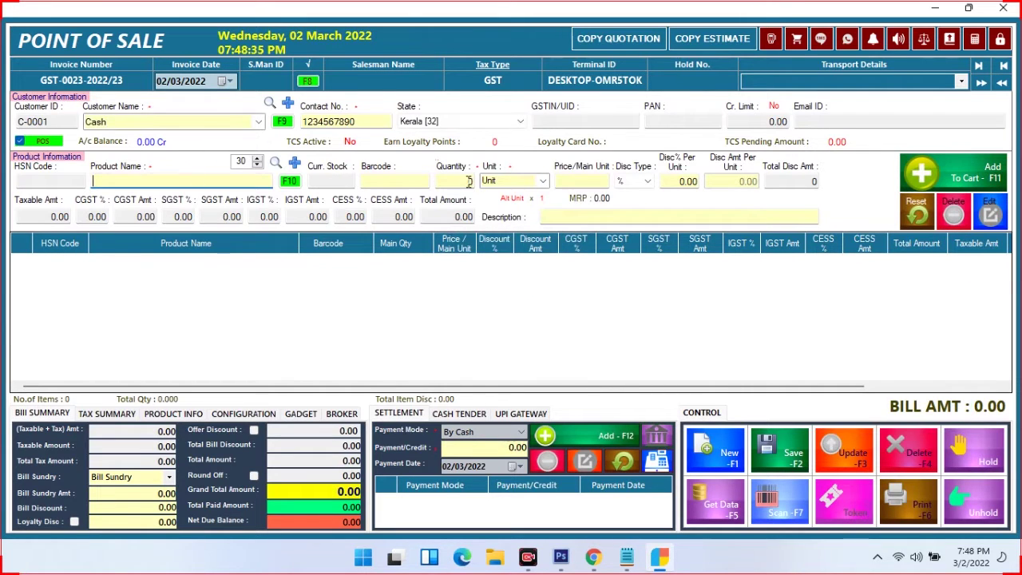
Hold a second 730.00 bill with DELI GLASS FALOODA and TRACH PANT-ATT11
{"action": "type", "text": "de"}
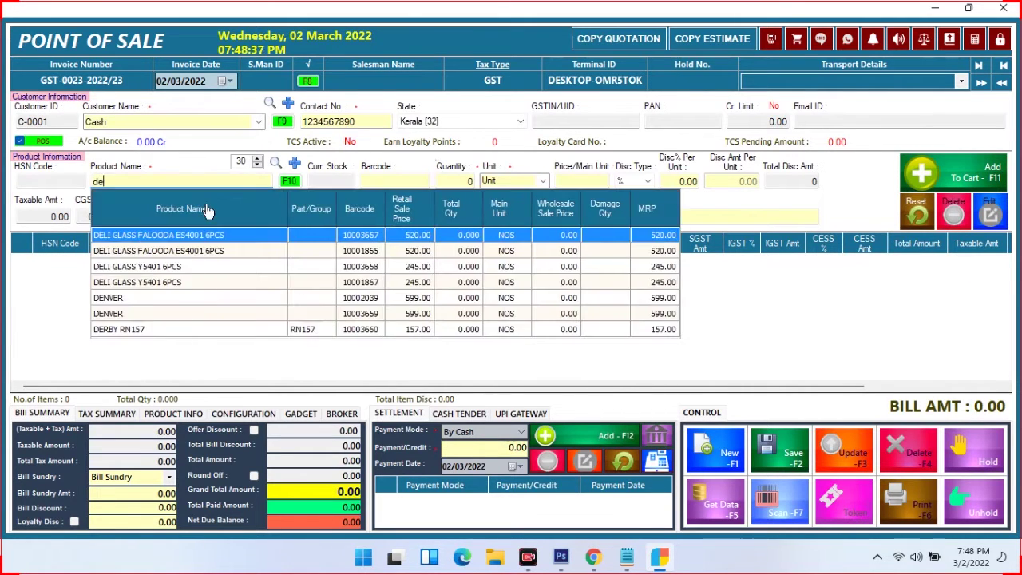
{"action": "key", "text": "Return"}
{"action": "key", "text": "Return"}
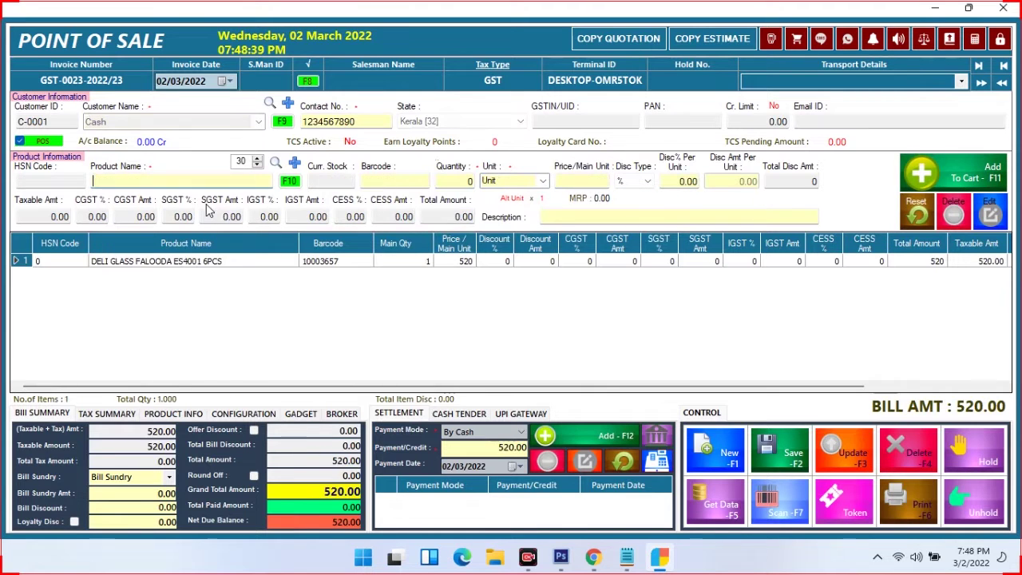
{"action": "type", "text": "tr"}
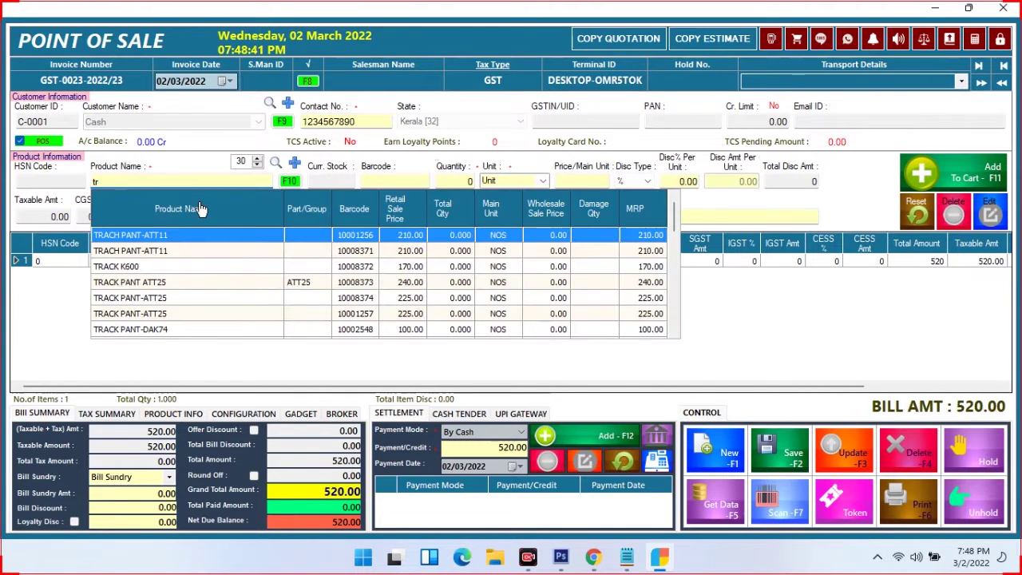
{"action": "key", "text": "Return"}
{"action": "key", "text": "Return"}
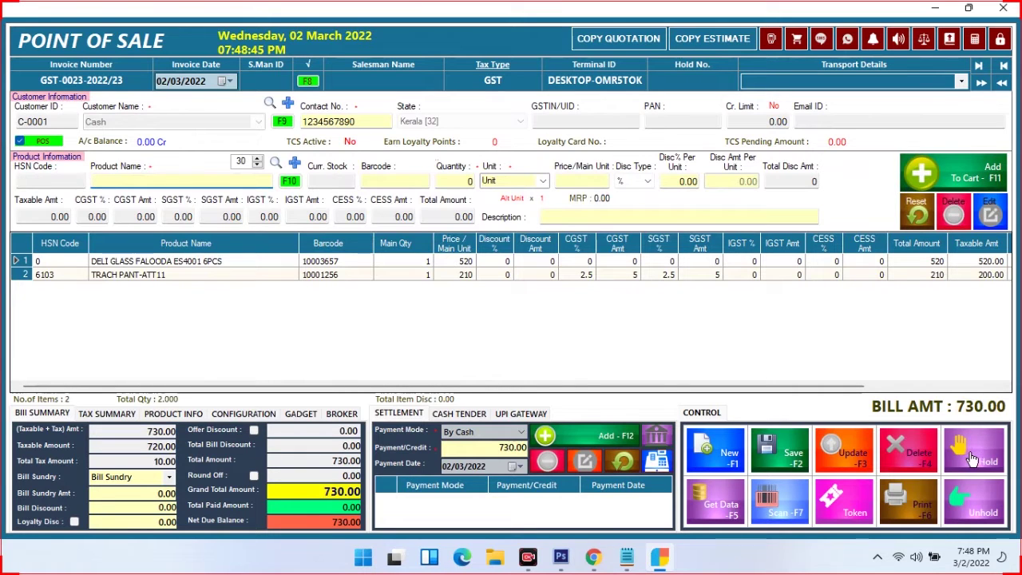
{"action": "left_click", "coordinate": [977, 454]}
{"action": "left_click", "coordinate": [550, 332]}
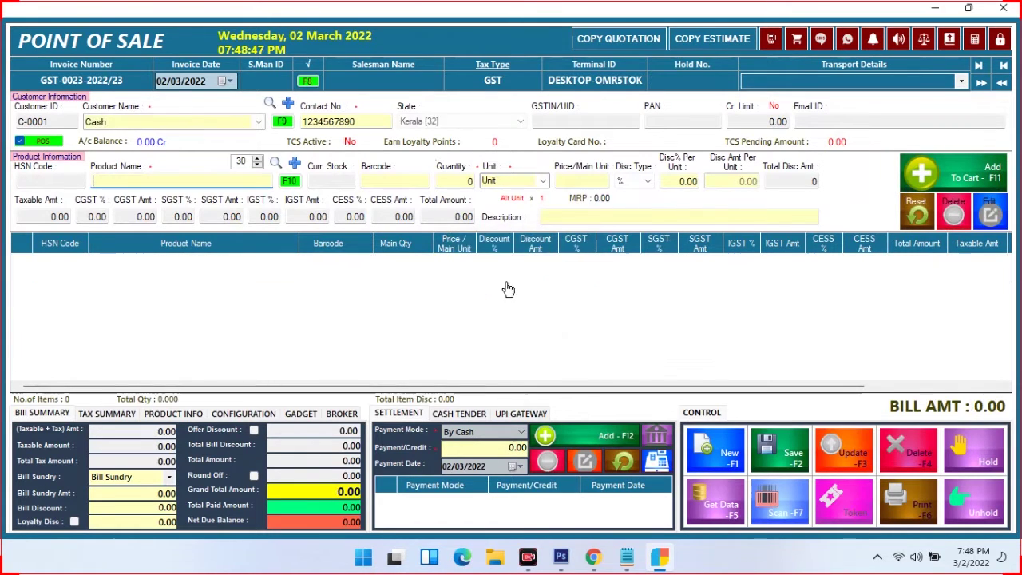
Recall held bill H-0001 and record its 210.00 cash payment
{"action": "left_click", "coordinate": [978, 503]}
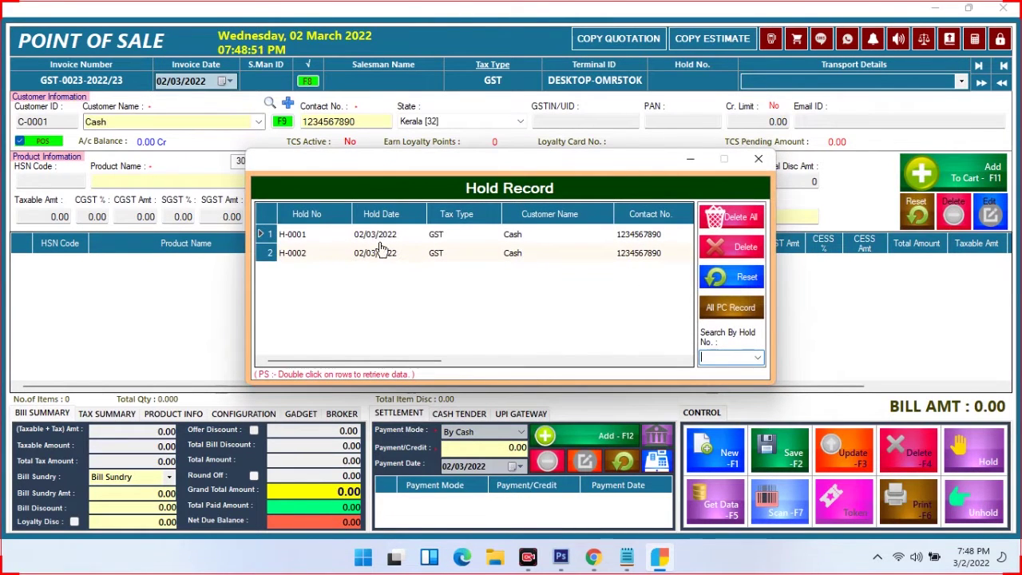
{"action": "left_click_drag", "start_coordinate": [342, 360], "coordinate": [469, 375]}
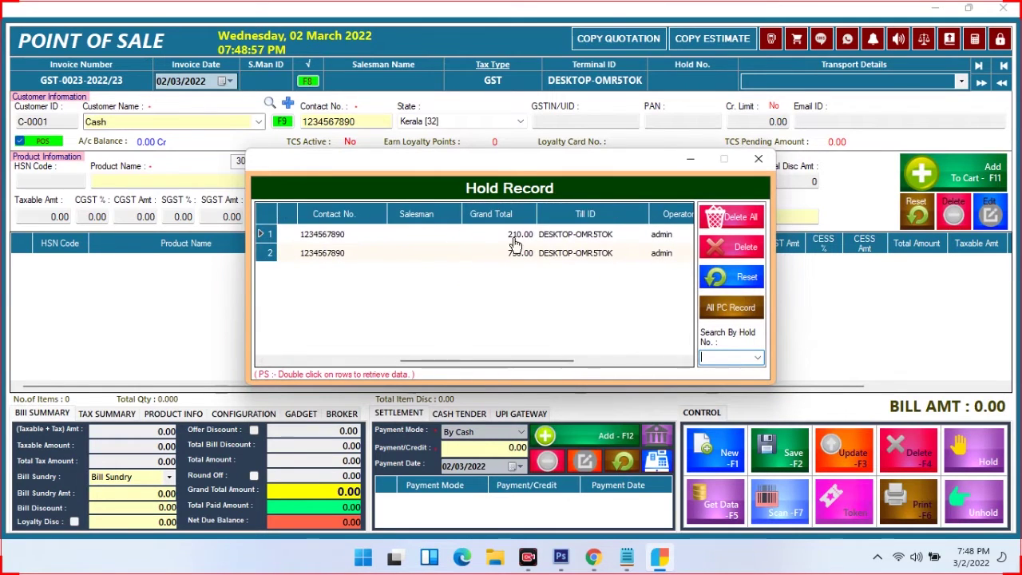
{"action": "left_click", "coordinate": [518, 236]}
{"action": "double_click", "coordinate": [370, 236]}
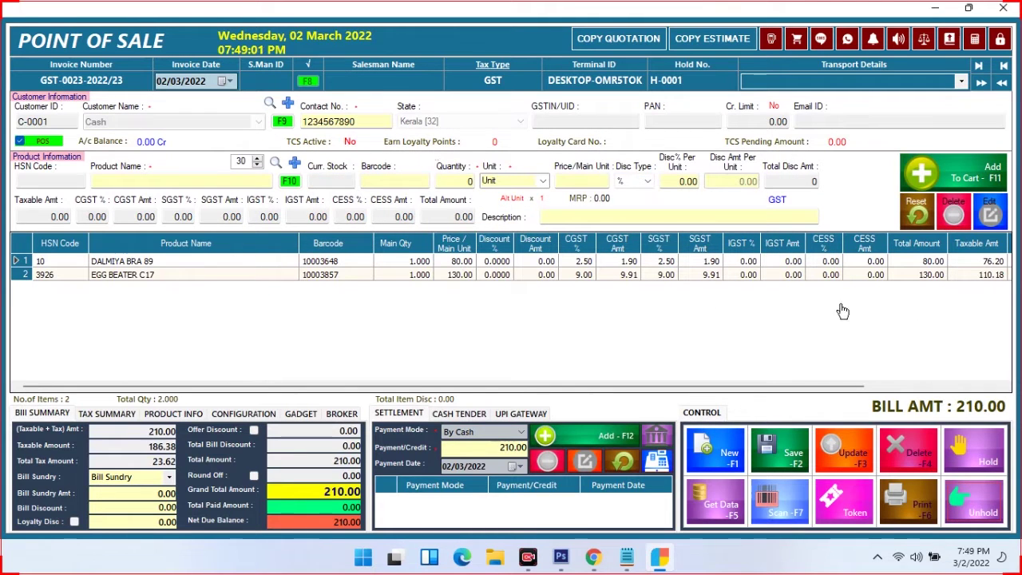
{"action": "left_click", "coordinate": [570, 437]}
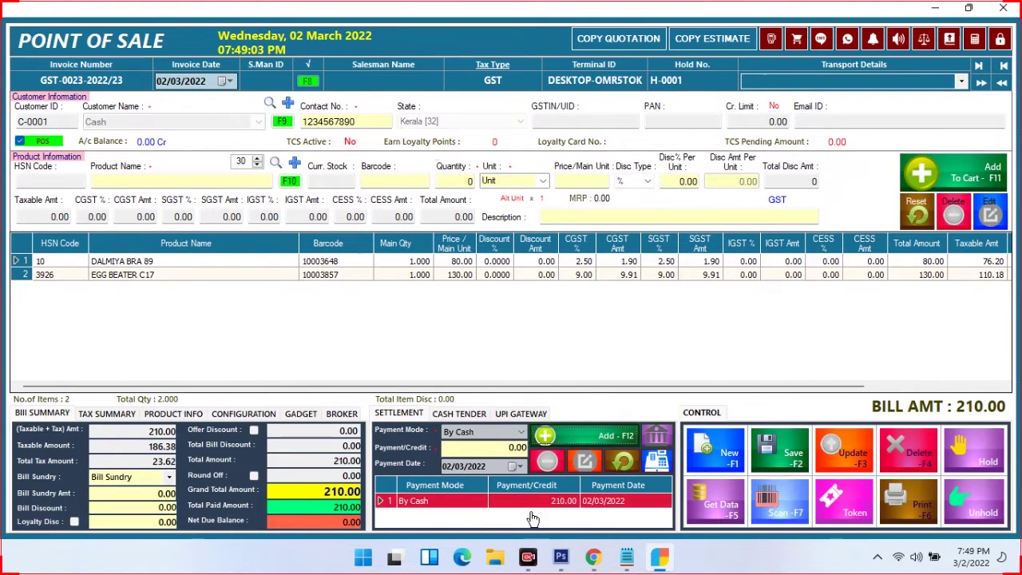
Save the sale as GST-0023-2022/23 past the stock warnings and print it
{"action": "left_click", "coordinate": [781, 452]}
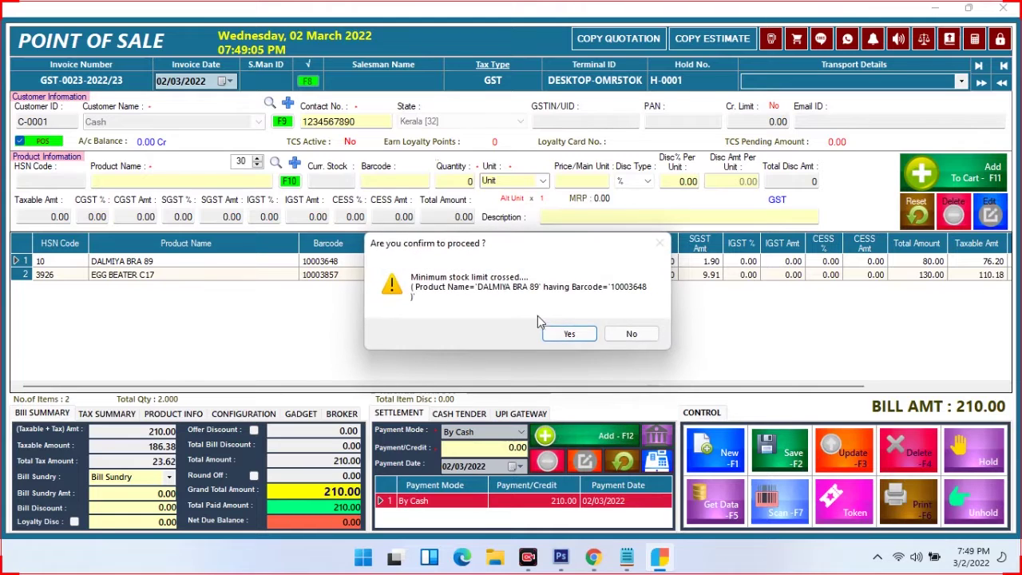
{"action": "left_click", "coordinate": [571, 336]}
{"action": "left_click", "coordinate": [565, 336]}
{"action": "left_click", "coordinate": [565, 335]}
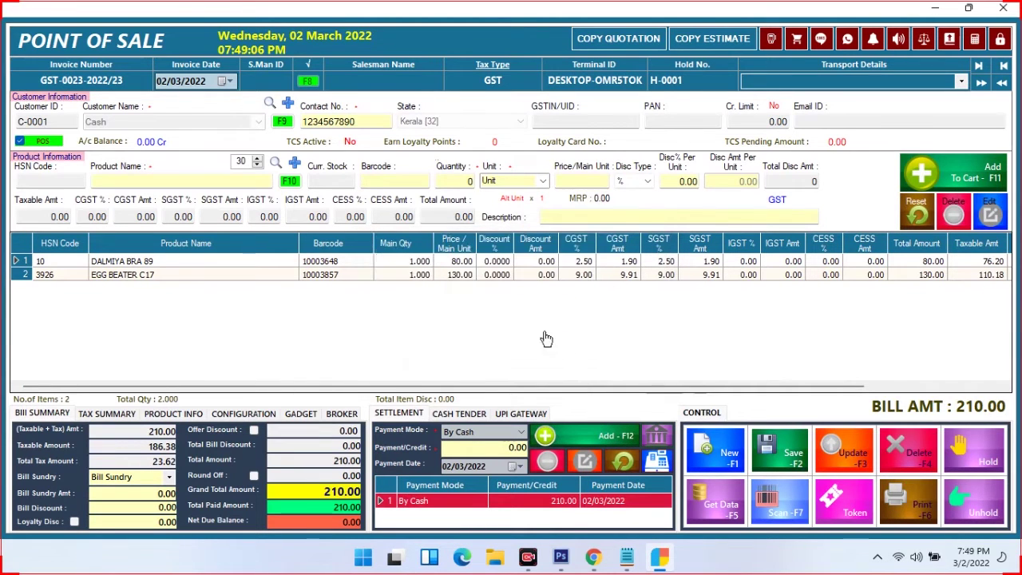
{"action": "left_click", "coordinate": [523, 329]}
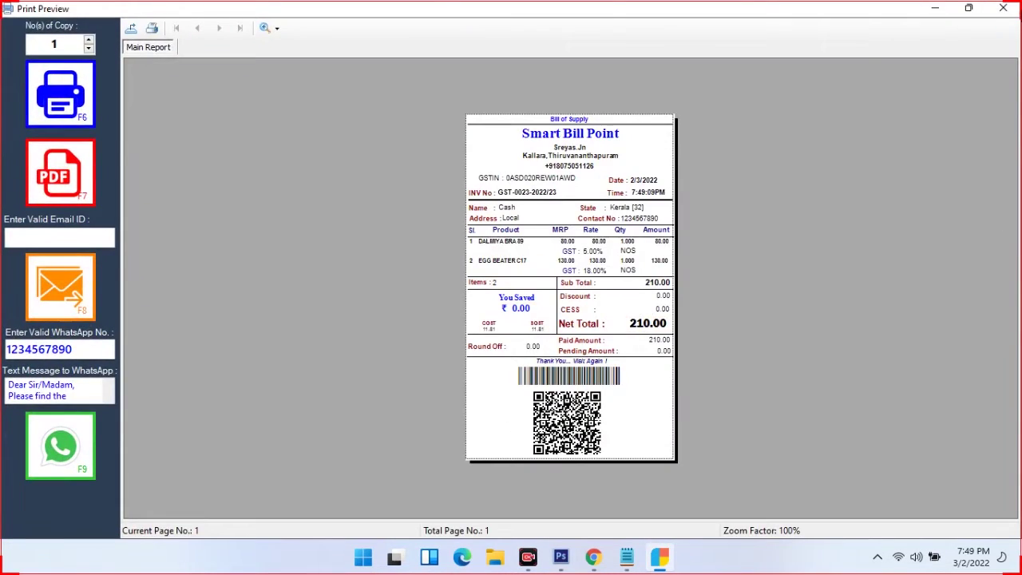
{"action": "left_click", "coordinate": [1002, 8]}
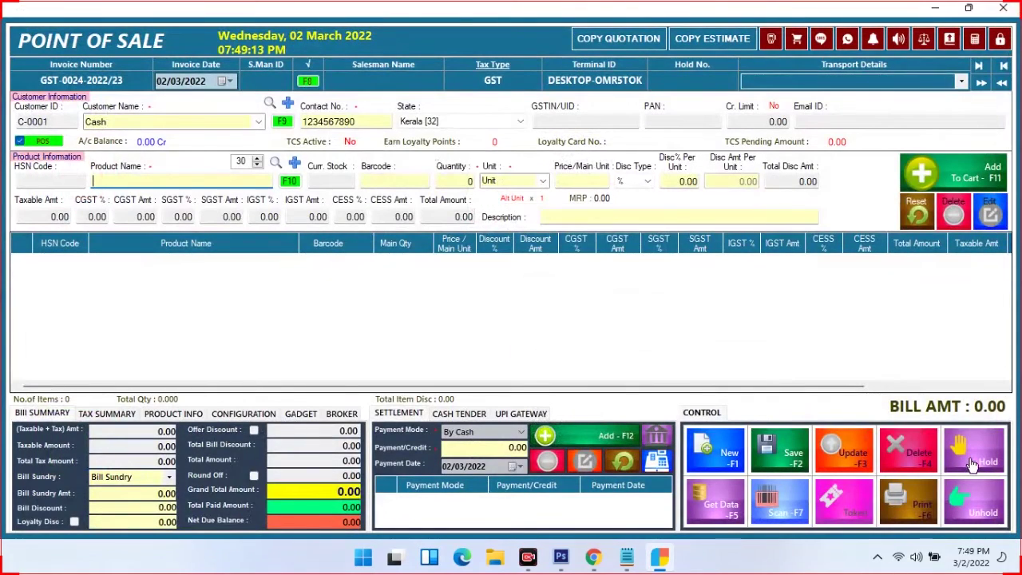
Delete all held bills, including the remaining H-0002, from the hold list
{"action": "left_click", "coordinate": [966, 515]}
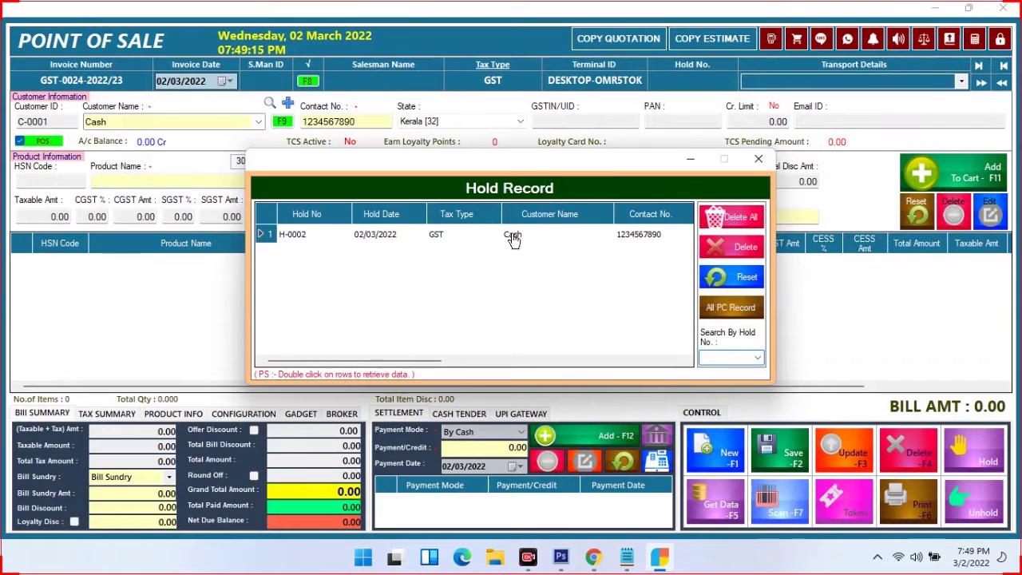
{"action": "left_click_drag", "start_coordinate": [384, 361], "coordinate": [521, 230]}
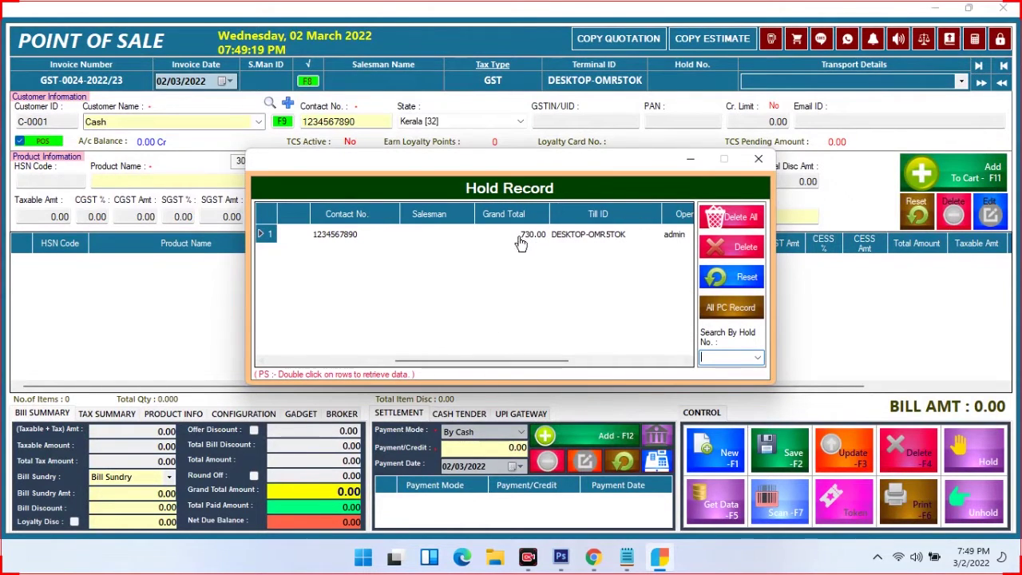
{"action": "left_click", "coordinate": [757, 358]}
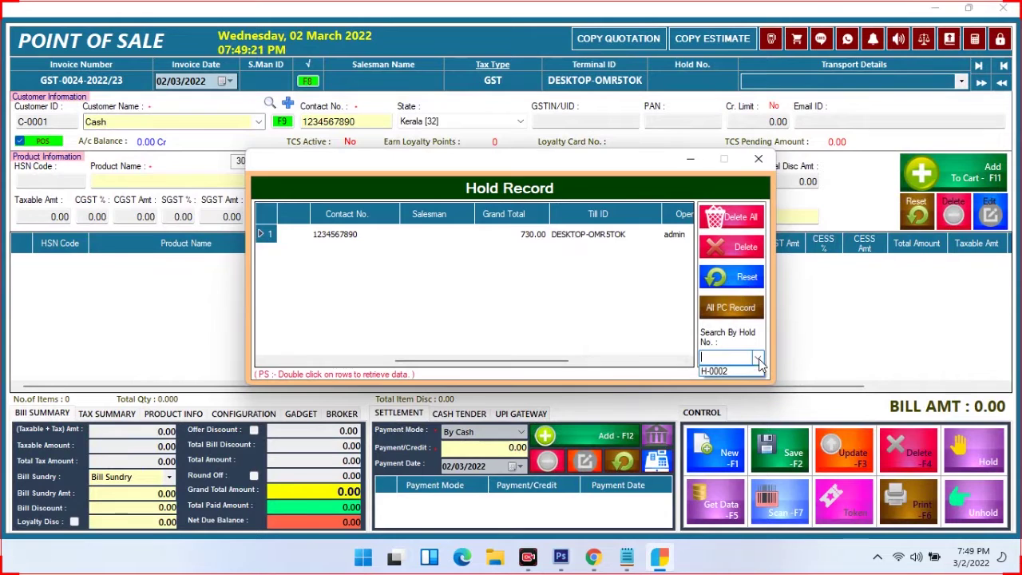
{"action": "left_click", "coordinate": [759, 357]}
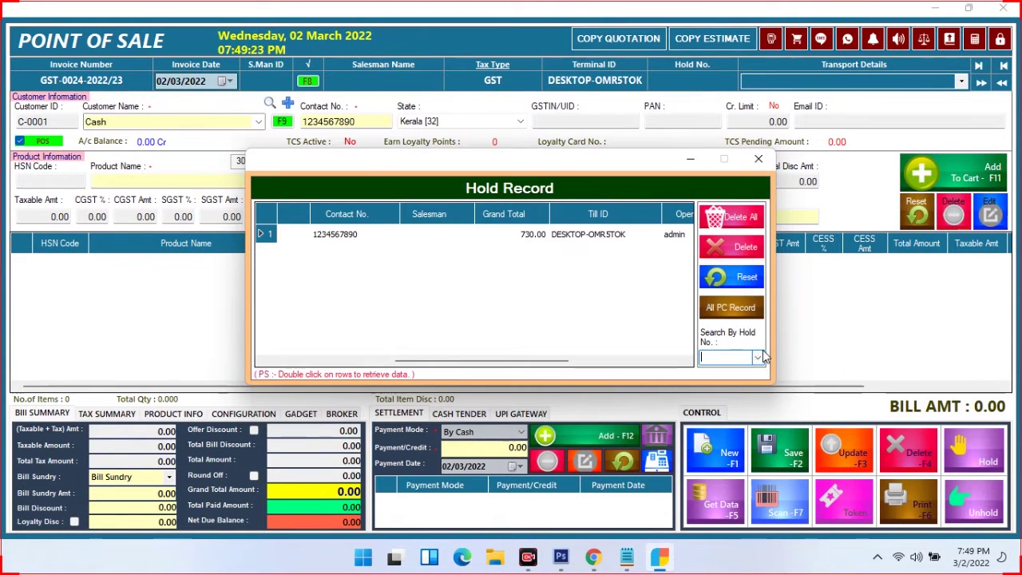
{"action": "left_click", "coordinate": [661, 235]}
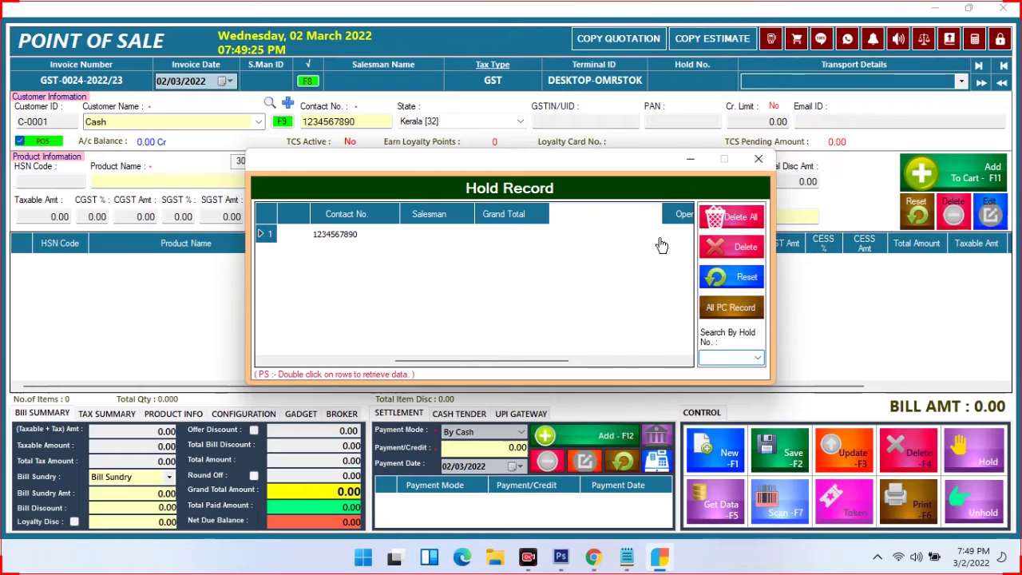
{"action": "left_click", "coordinate": [751, 221]}
{"action": "left_click", "coordinate": [556, 331]}
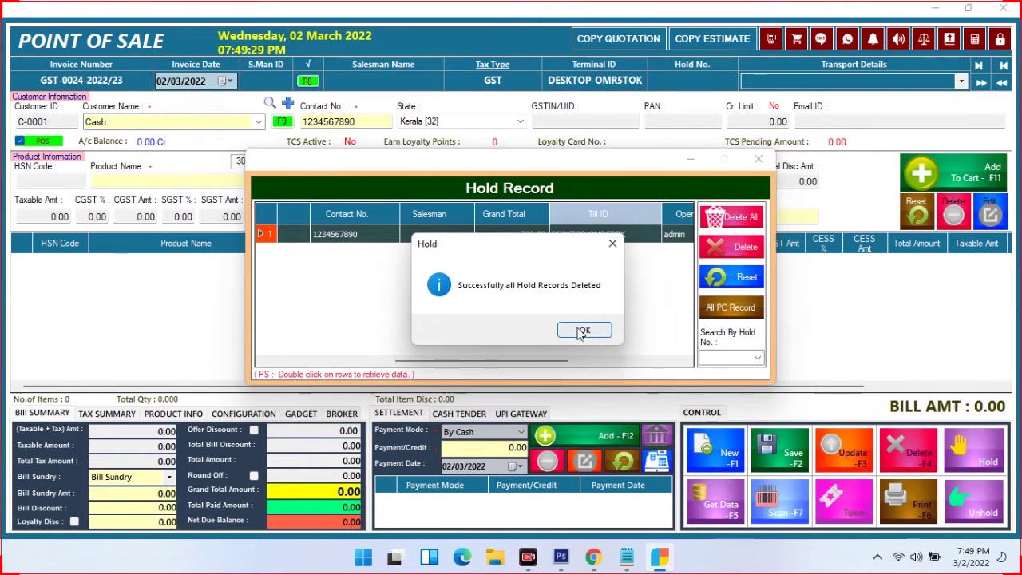
{"action": "left_click", "coordinate": [581, 329]}
Confirm the held bills list is empty, then close it and the point of sale screen
{"action": "left_click", "coordinate": [974, 499]}
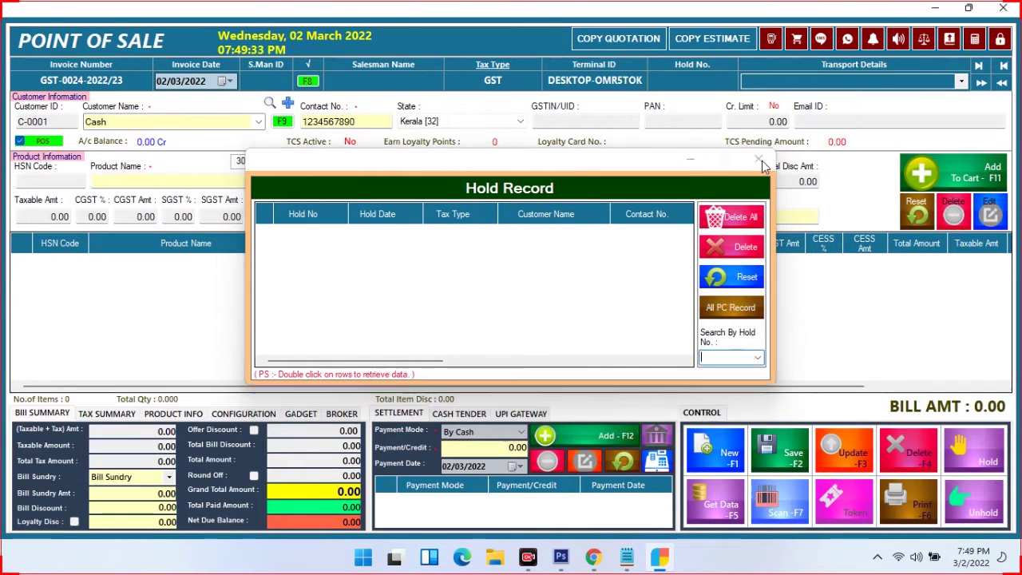
{"action": "left_click", "coordinate": [758, 159]}
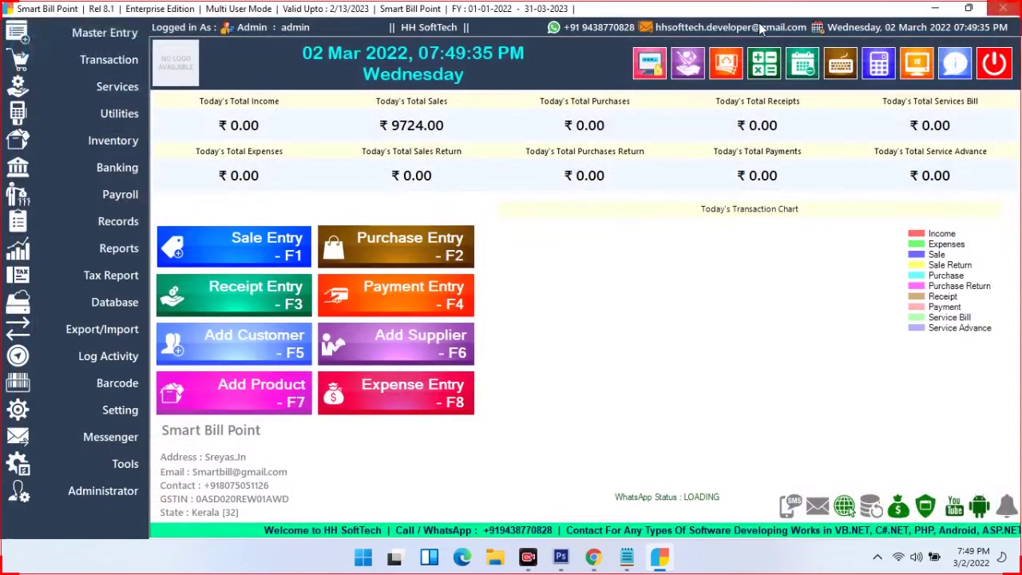
{"action": "left_click", "coordinate": [1003, 7]}
Create Sale Return SR-0001-2022/23 loaded with the four items of invoice GST-0022-2022/23
{"action": "left_click", "coordinate": [96, 71]}
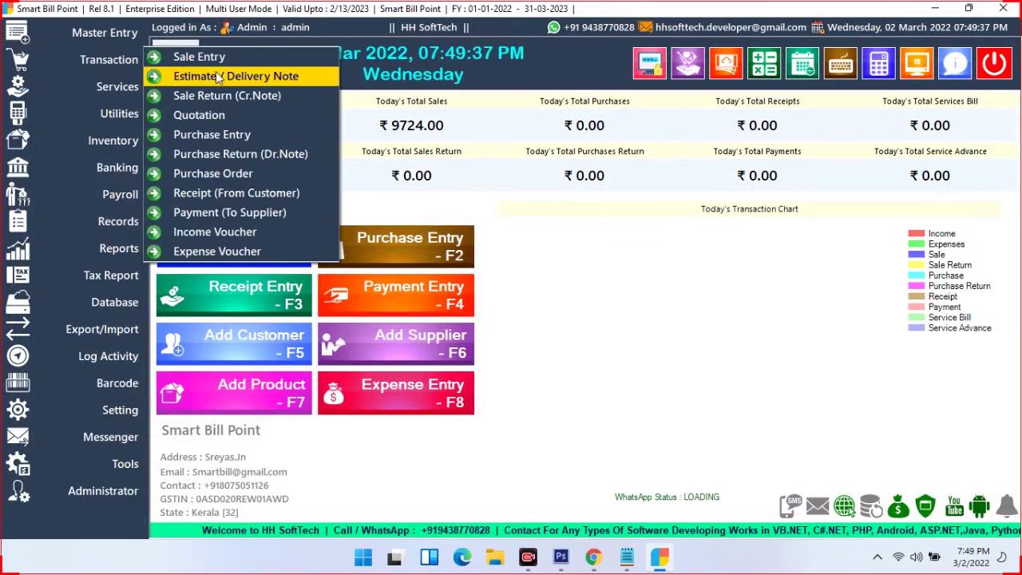
{"action": "left_click", "coordinate": [236, 100]}
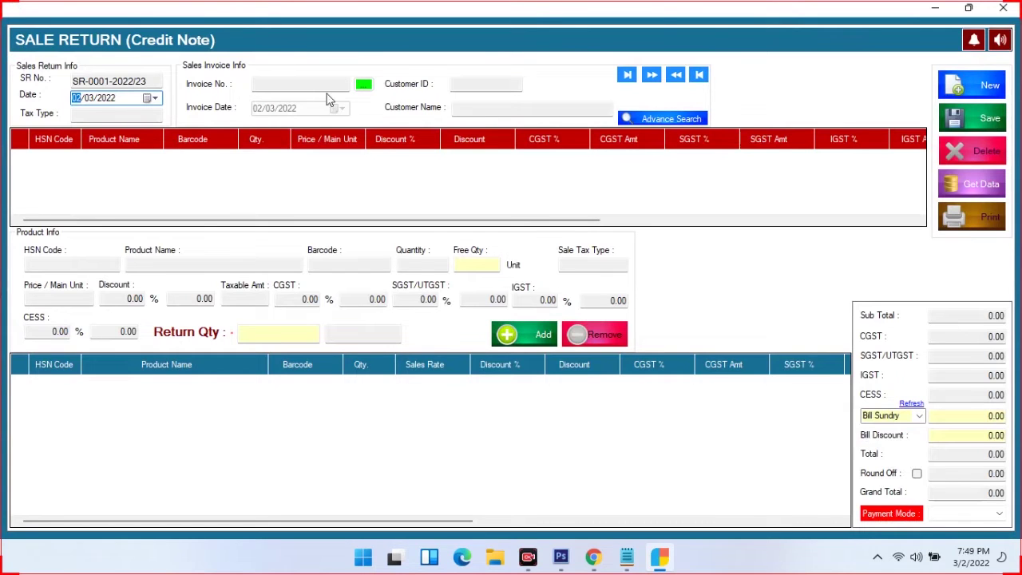
{"action": "left_click", "coordinate": [364, 86]}
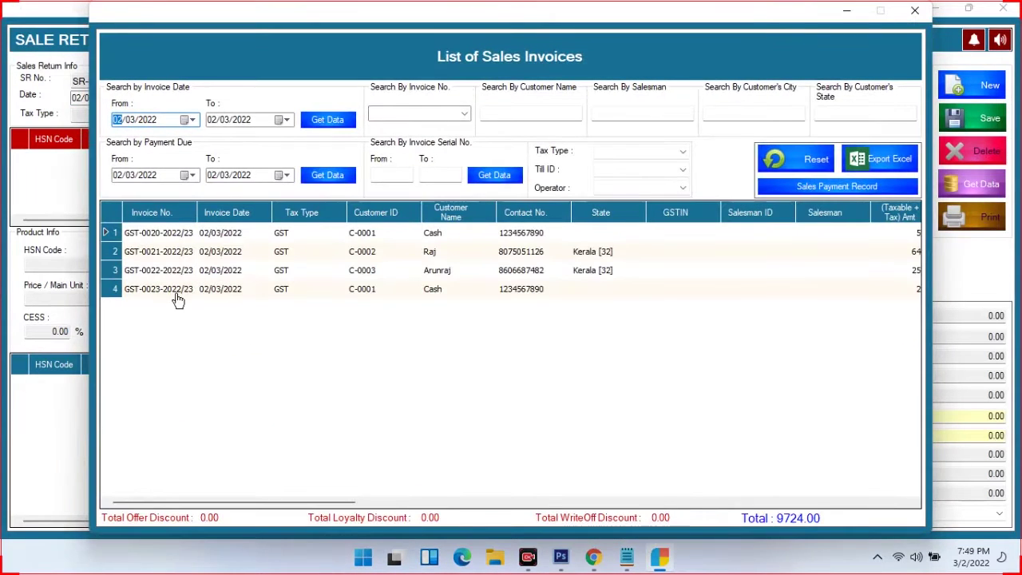
{"action": "double_click", "coordinate": [449, 275]}
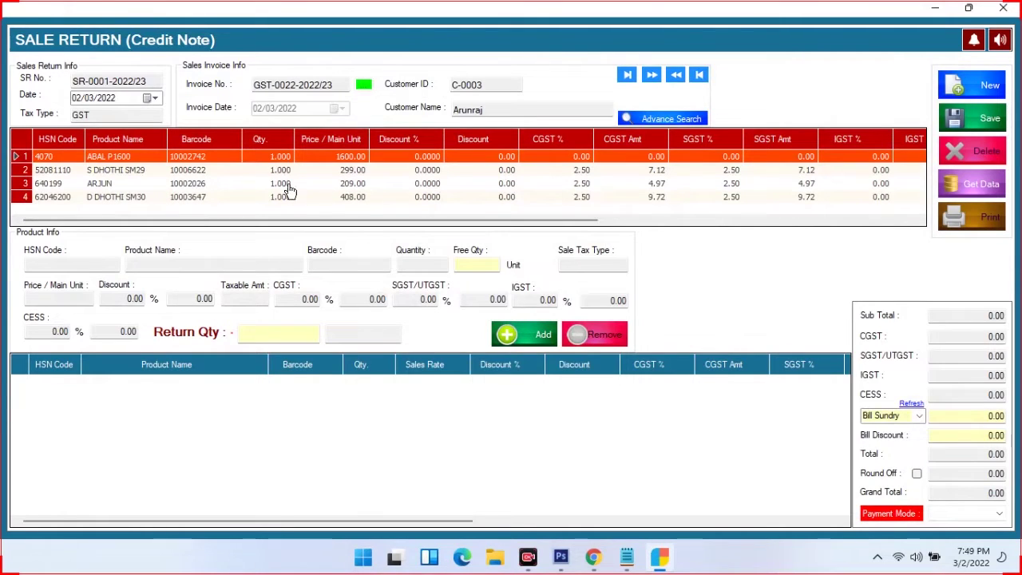
Return 1 ABAL P1600 at 1600 with a Cash refund and save the credit note
{"action": "double_click", "coordinate": [264, 158]}
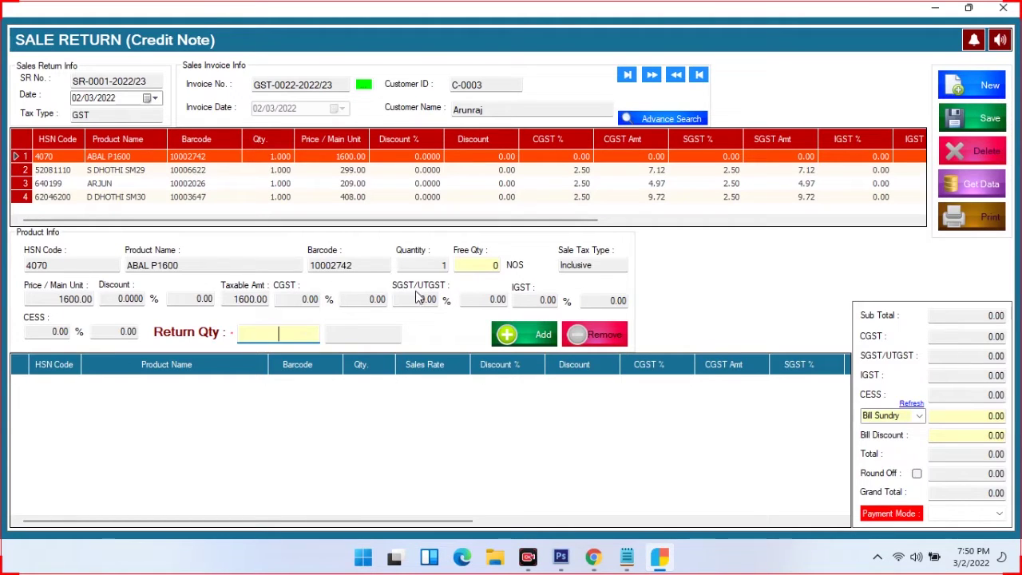
{"action": "type", "text": "1"}
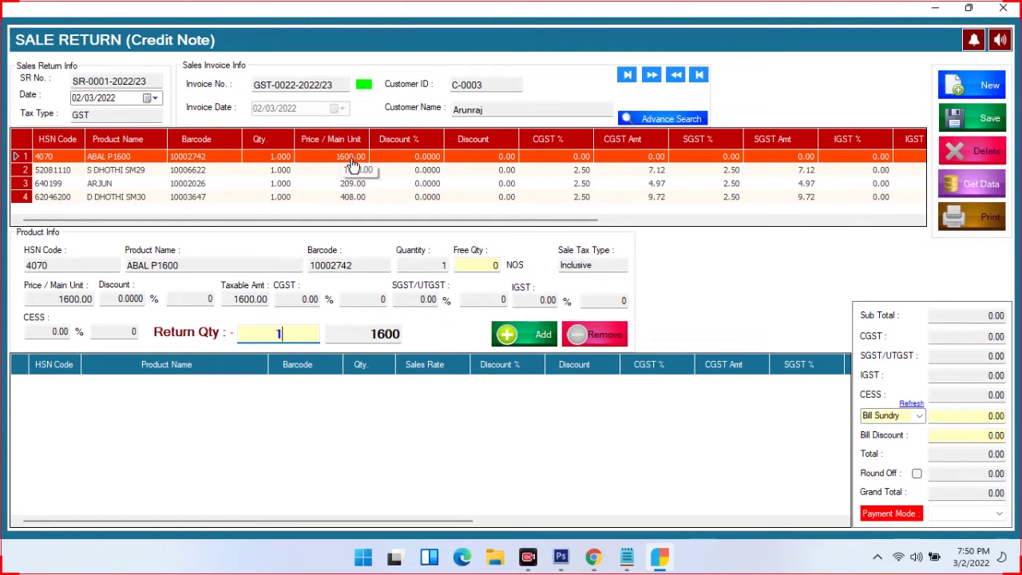
{"action": "left_click", "coordinate": [543, 343]}
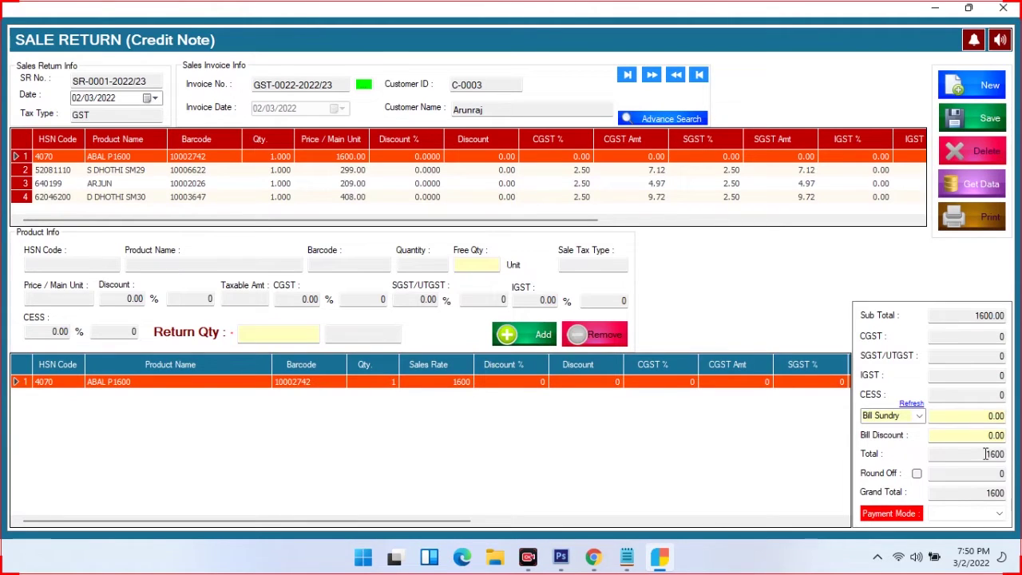
{"action": "left_click", "coordinate": [998, 513]}
{"action": "left_click", "coordinate": [938, 528]}
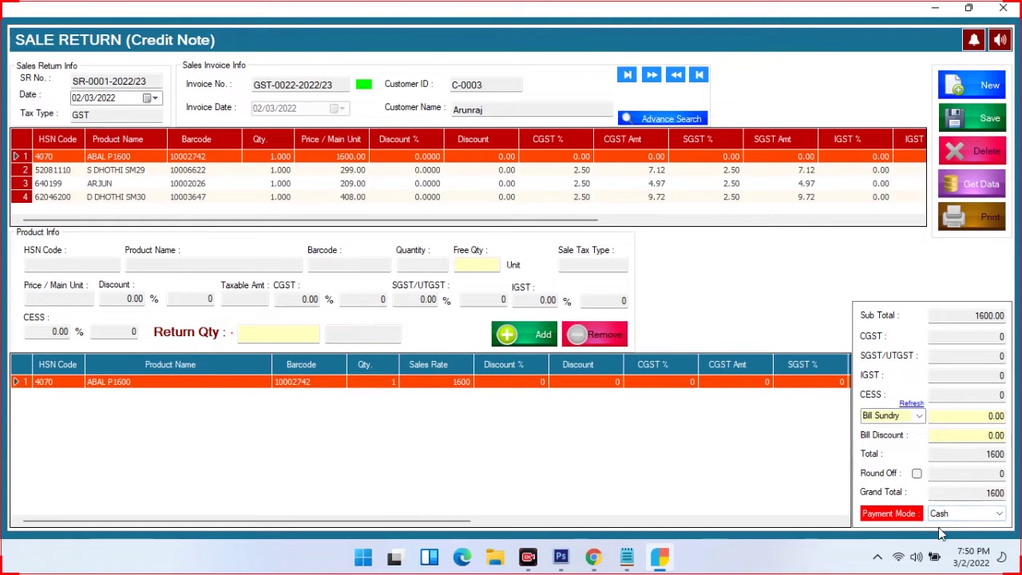
{"action": "left_click", "coordinate": [978, 118]}
{"action": "left_click", "coordinate": [547, 331]}
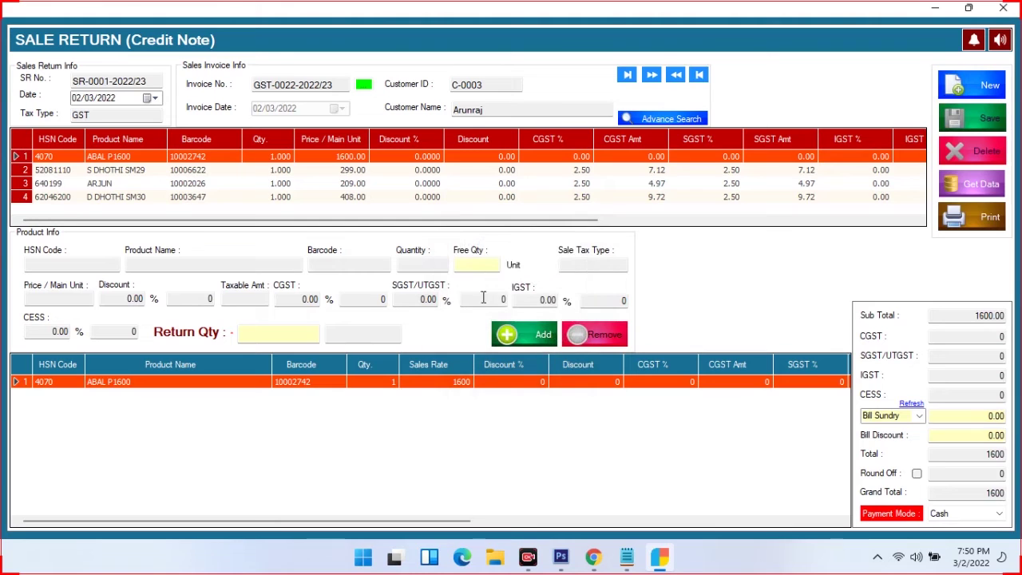
Preview credit note SR-0001-2022/23, then close the preview and the Sale Return form
{"action": "left_click", "coordinate": [979, 226]}
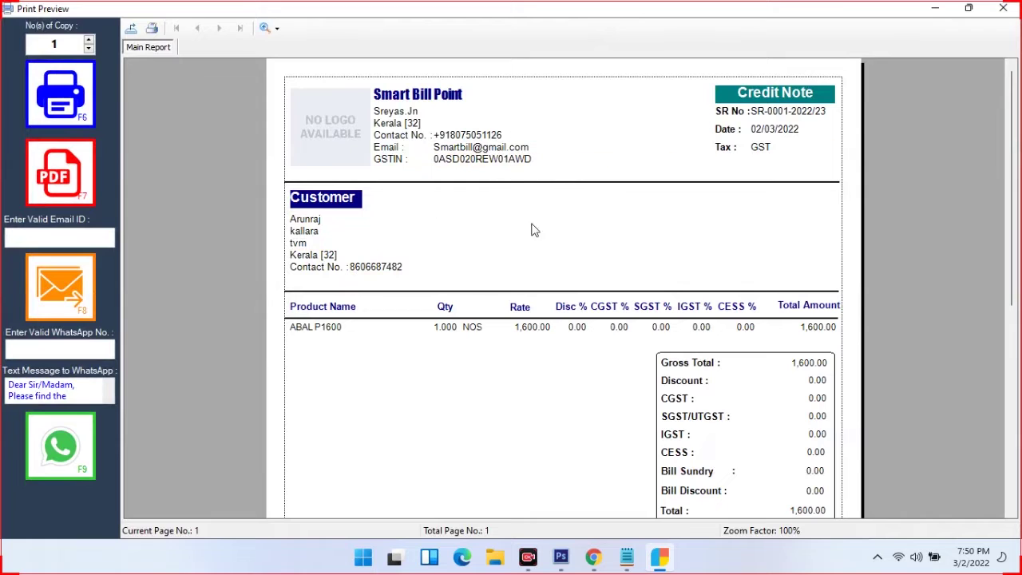
{"action": "scroll", "coordinate": [719, 348], "scroll_direction": "down", "scroll_amount": 5}
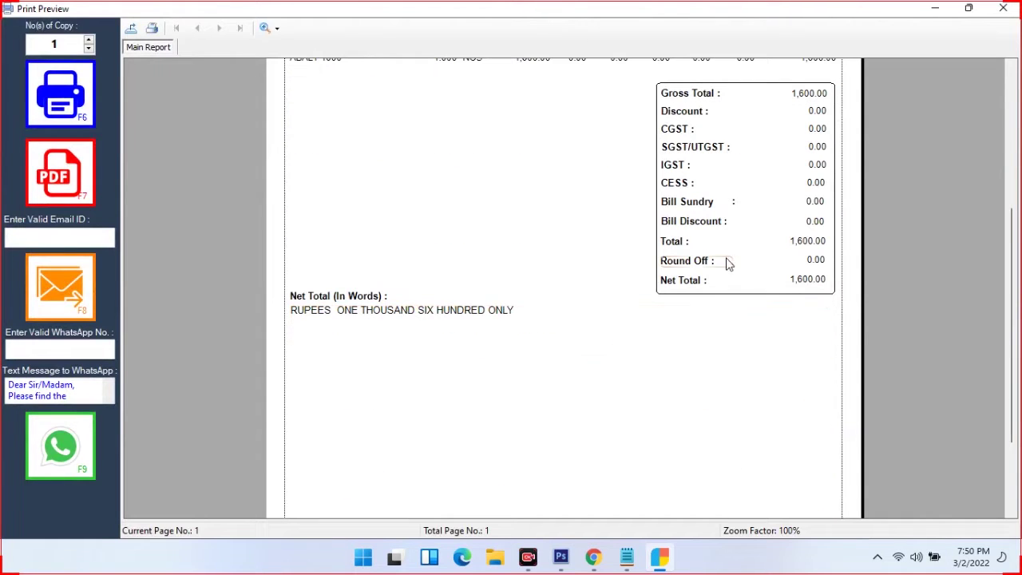
{"action": "scroll", "coordinate": [808, 171], "scroll_direction": "up", "scroll_amount": 3}
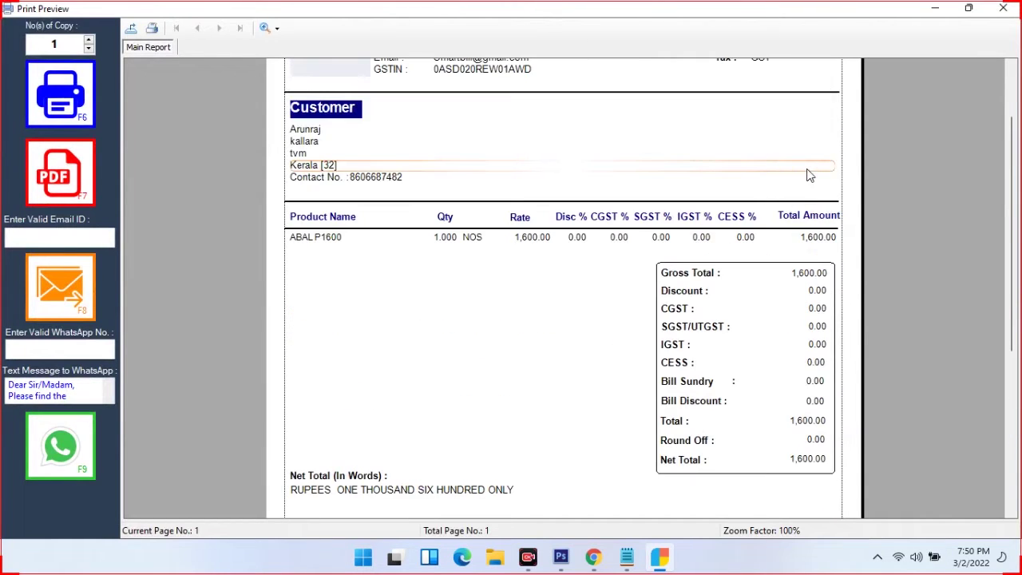
{"action": "scroll", "coordinate": [612, 253], "scroll_direction": "up", "scroll_amount": 2}
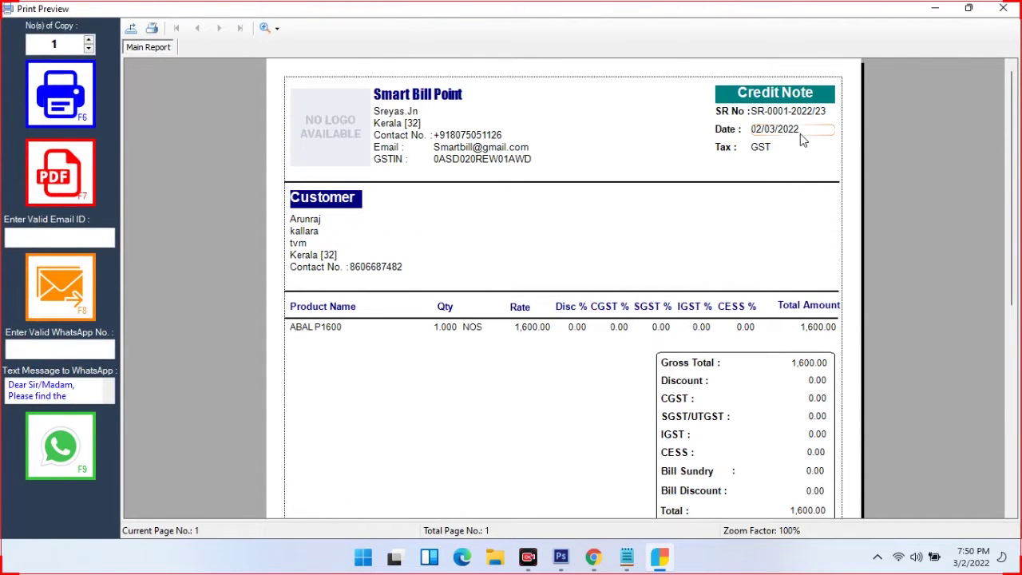
{"action": "left_click", "coordinate": [1002, 8]}
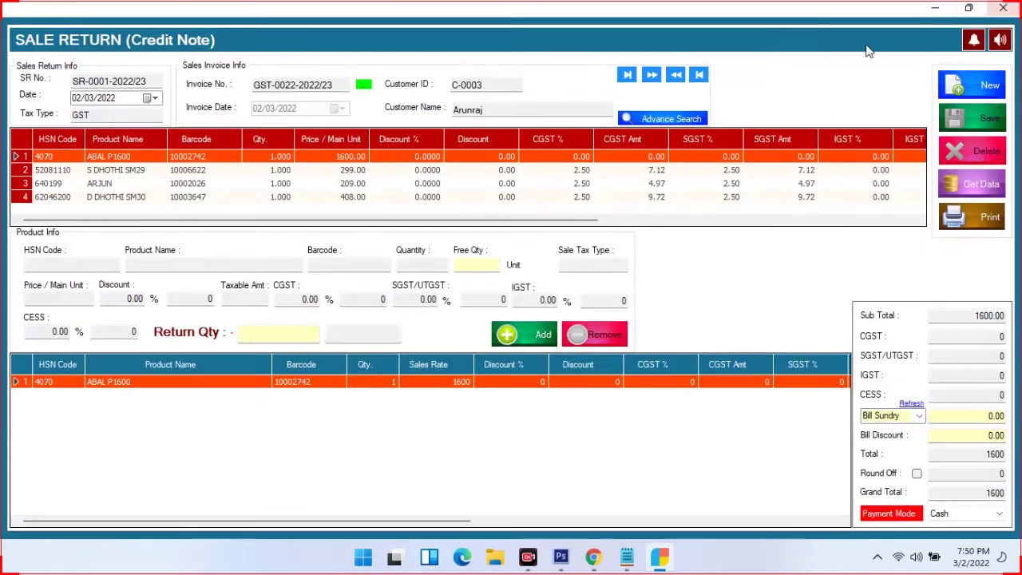
{"action": "left_click", "coordinate": [1003, 9]}
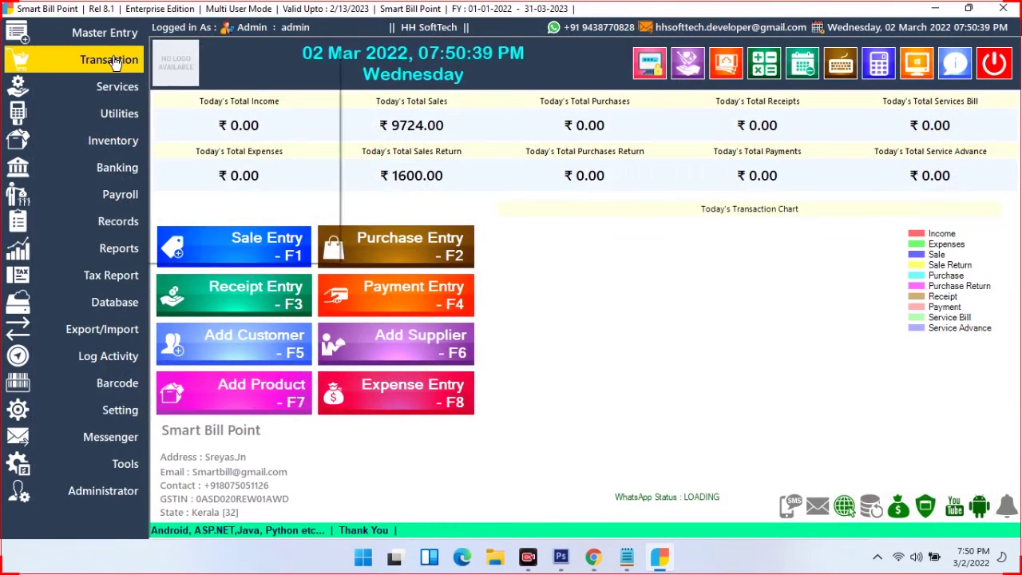
Start Quotation Q-0001-2022/23 for an existing customer
{"action": "left_click", "coordinate": [116, 62]}
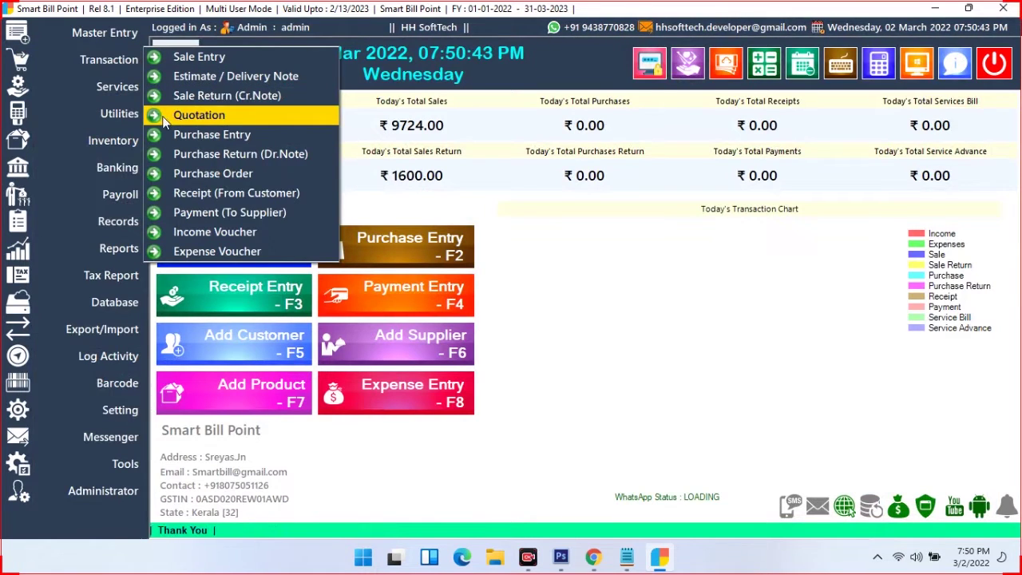
{"action": "left_click", "coordinate": [234, 118]}
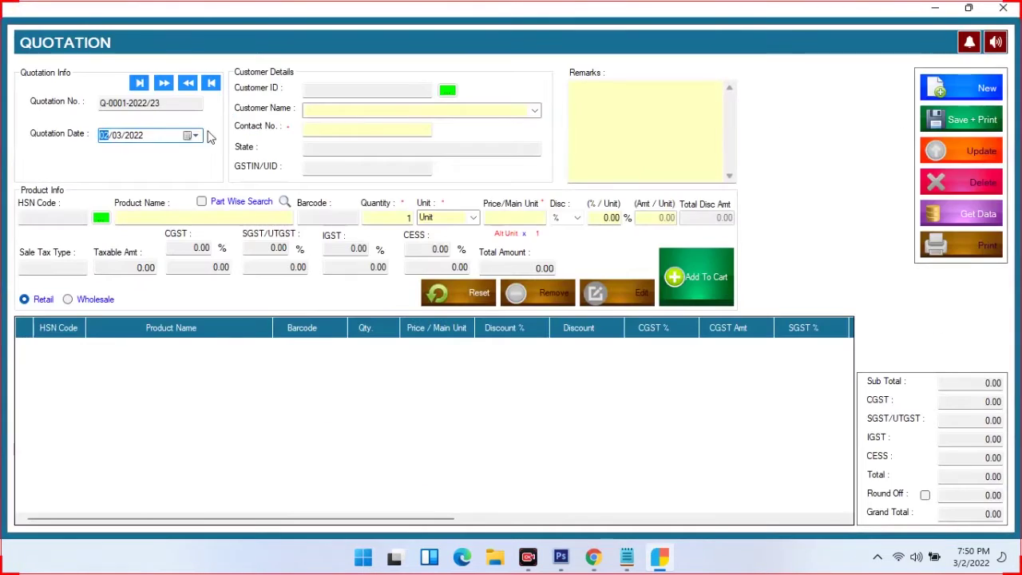
{"action": "left_click", "coordinate": [534, 112]}
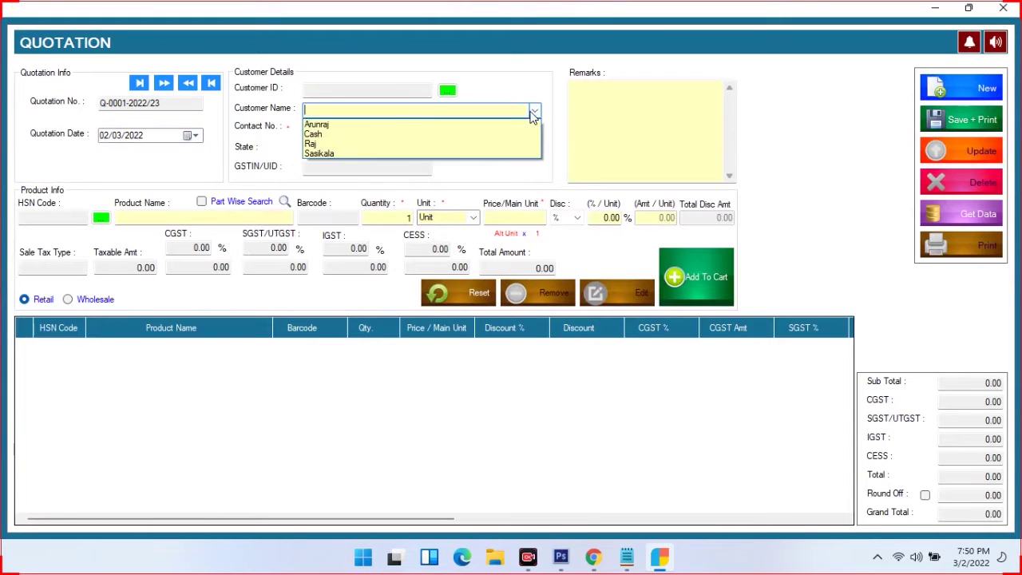
{"action": "left_click", "coordinate": [318, 125]}
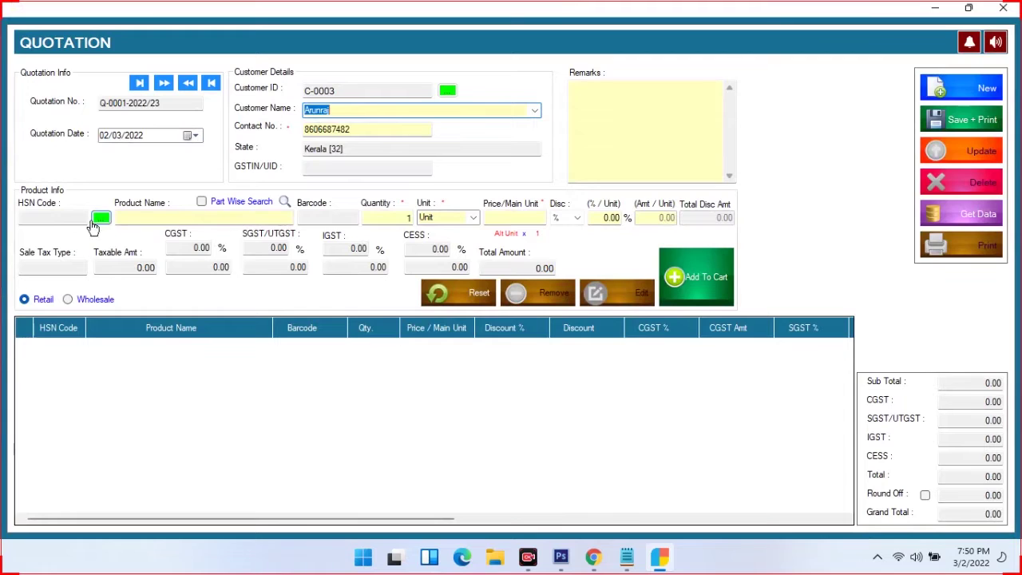
Add one ABAL P1600 at 1600 to the quotation
{"action": "left_click", "coordinate": [164, 215]}
{"action": "type", "text": "a"}
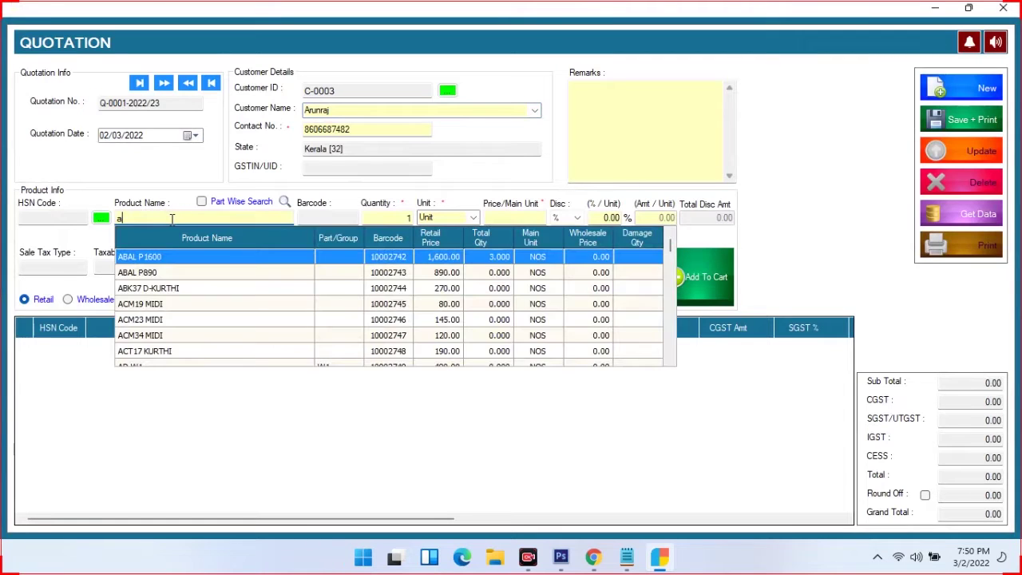
{"action": "key", "text": "Return"}
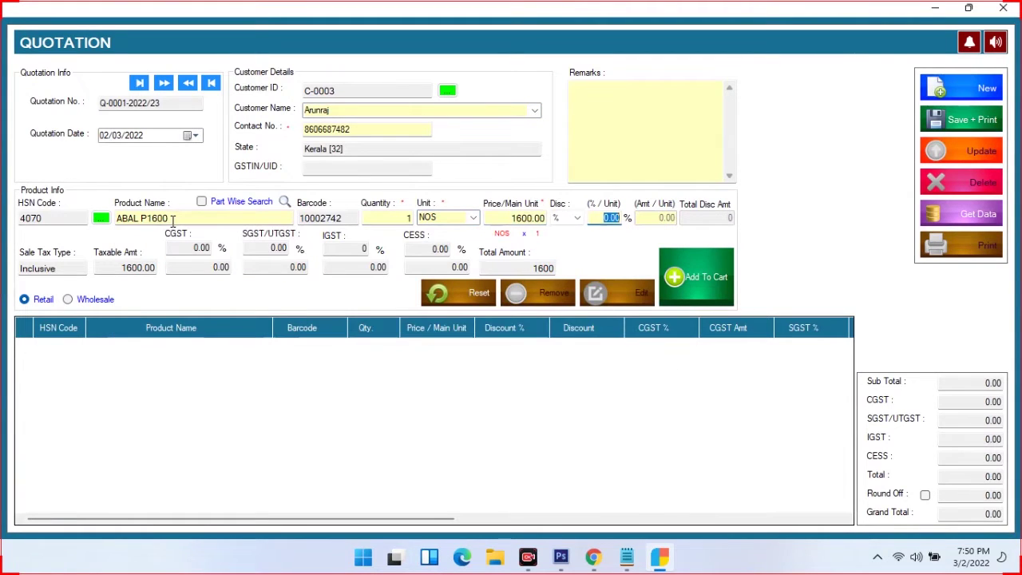
{"action": "key", "text": "Return"}
{"action": "key", "text": "Return"}
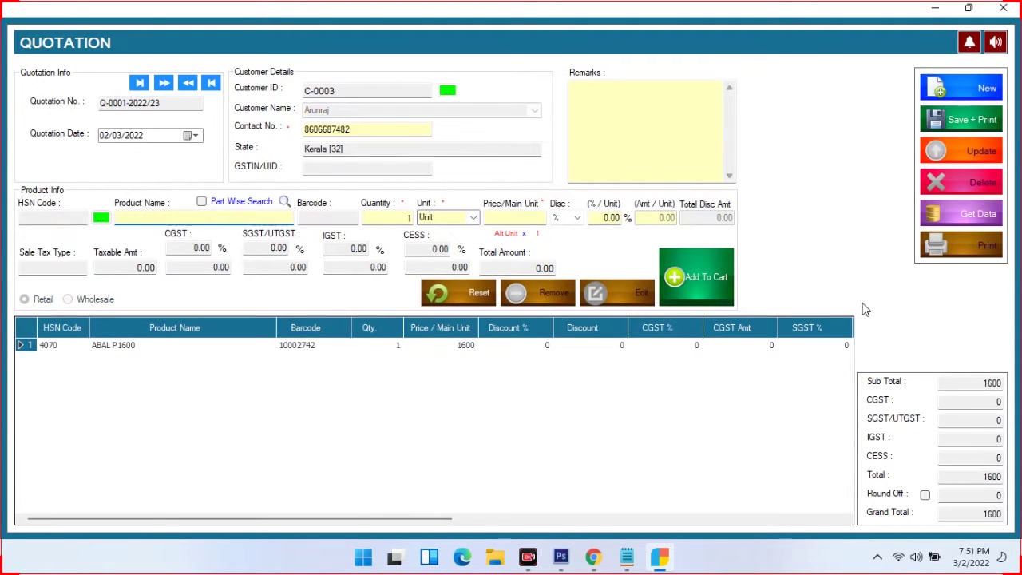
Save and print quotation Q-0001-2022/23, check its 1,600.00 print preview, then close it
{"action": "left_click", "coordinate": [980, 128]}
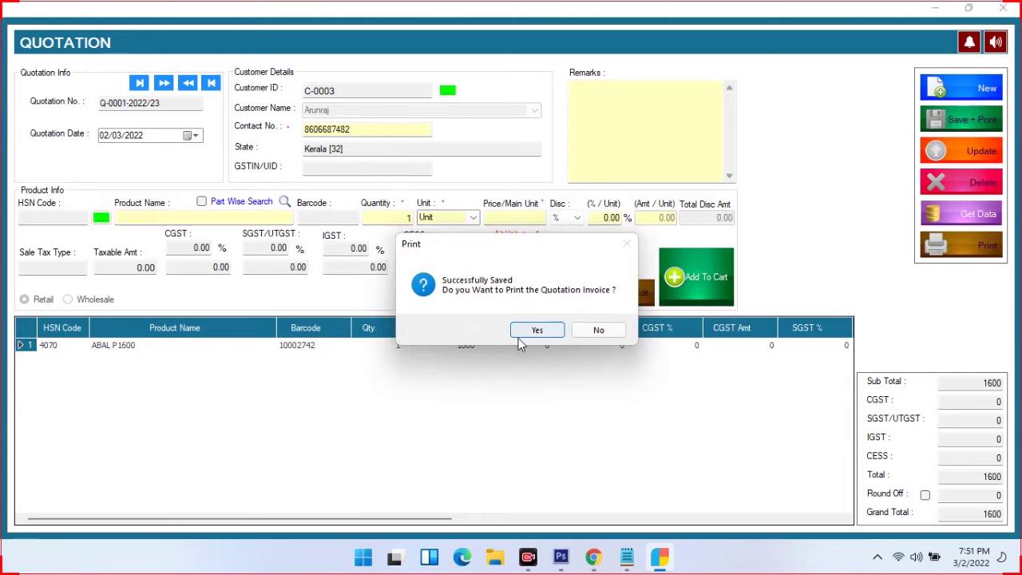
{"action": "left_click", "coordinate": [519, 335]}
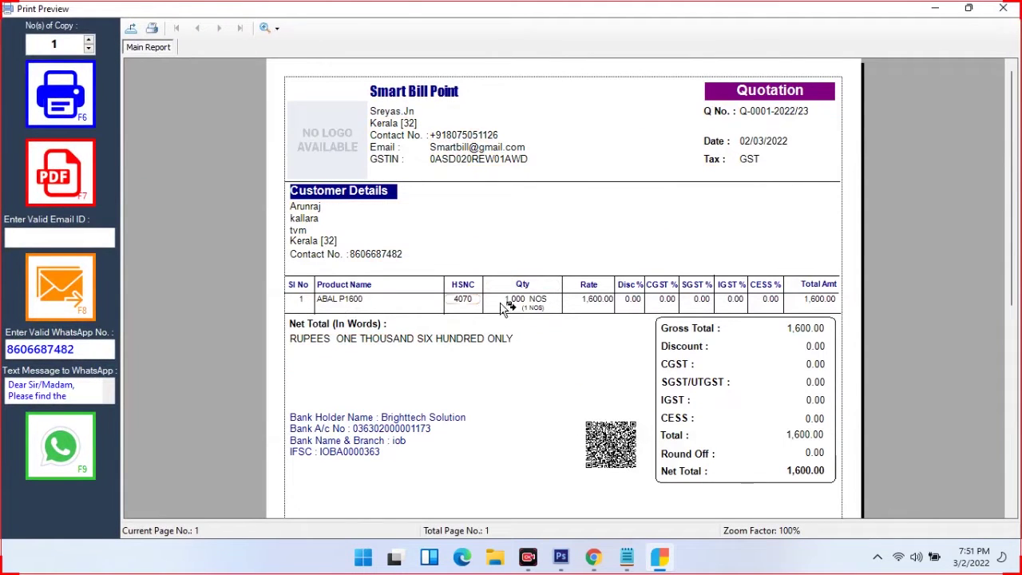
{"action": "scroll", "coordinate": [715, 364], "scroll_direction": "down", "scroll_amount": 1}
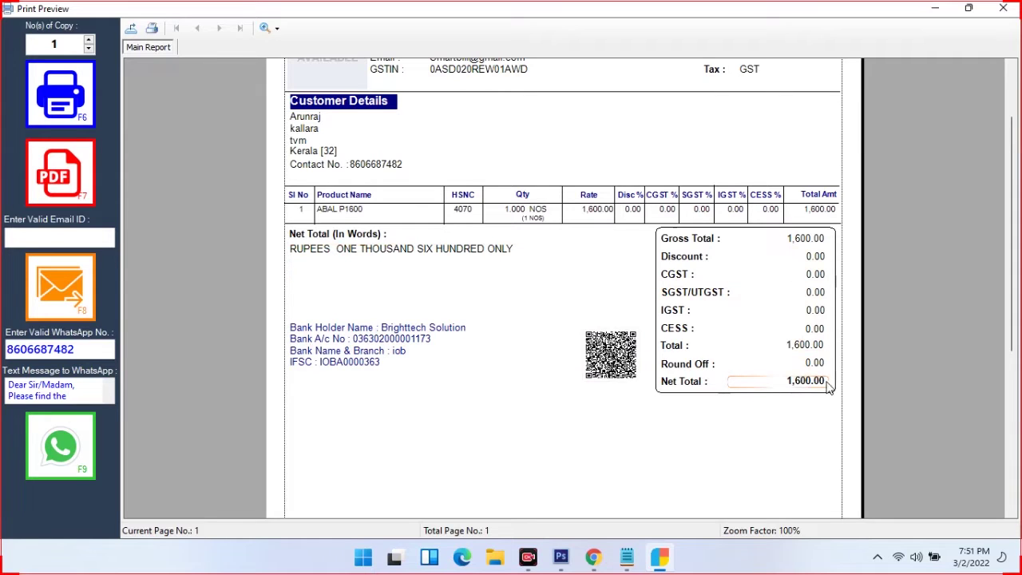
{"action": "scroll", "coordinate": [470, 235], "scroll_direction": "down", "scroll_amount": 4}
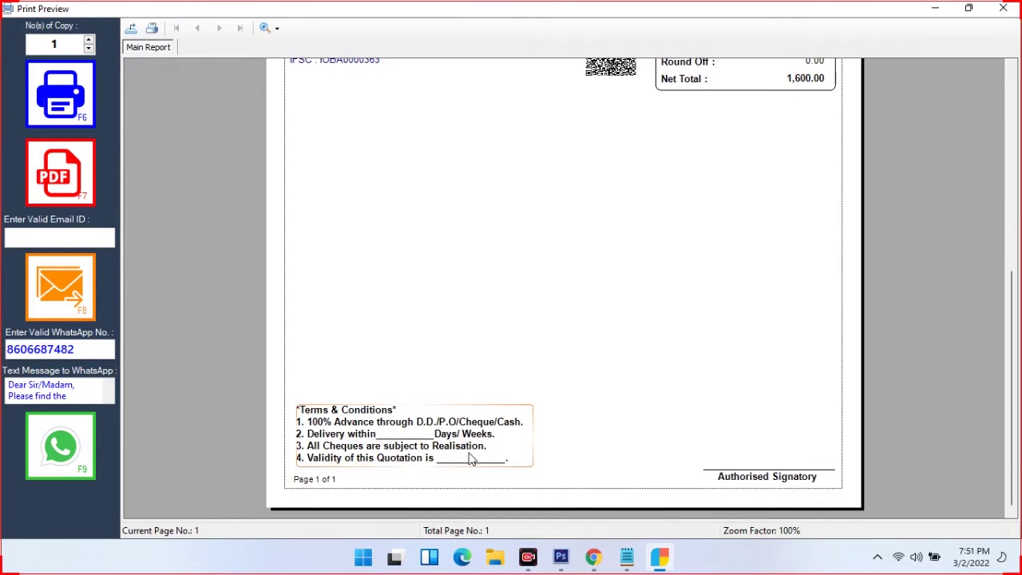
{"action": "scroll", "coordinate": [731, 395], "scroll_direction": "up", "scroll_amount": 5}
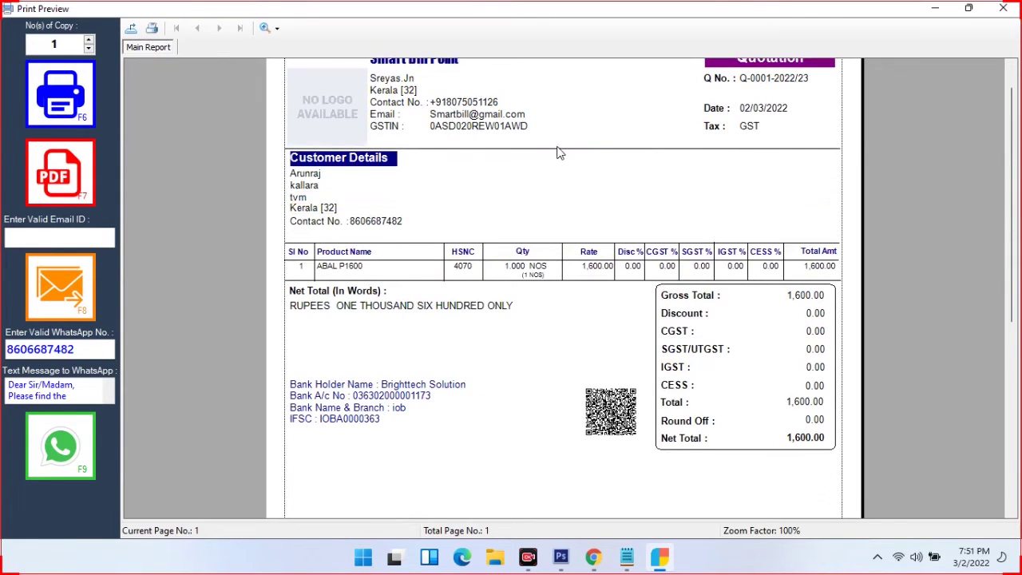
{"action": "left_click", "coordinate": [1002, 8]}
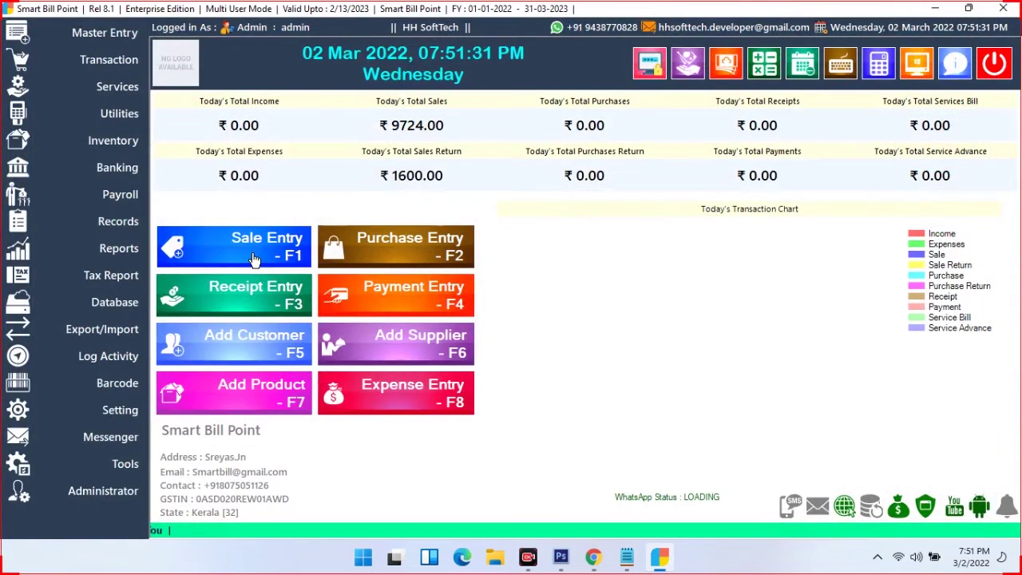
Start a new sale and copy quotation Q-0001-2022/23's customer and item into it
{"action": "left_click", "coordinate": [254, 254]}
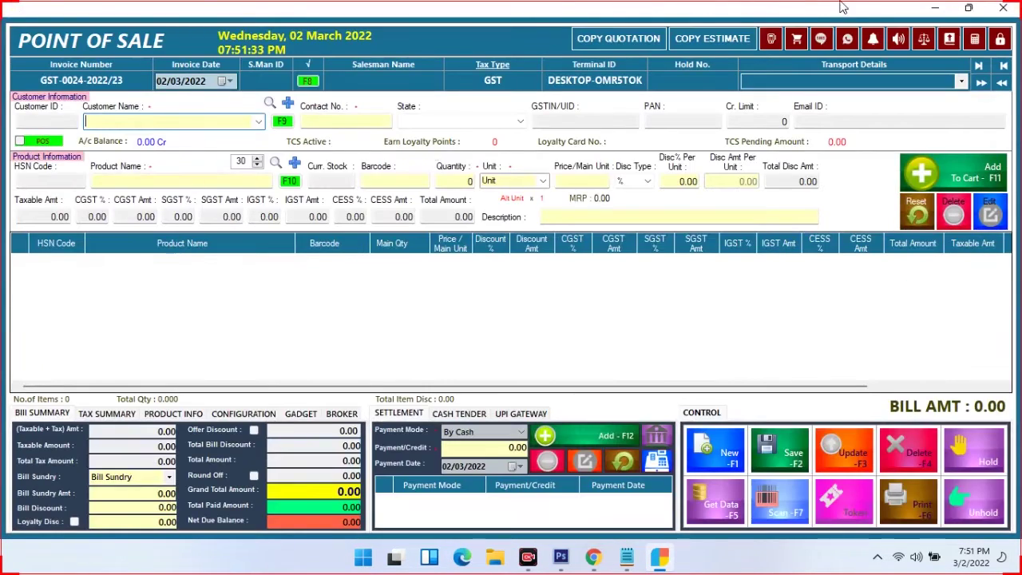
{"action": "left_click", "coordinate": [617, 42]}
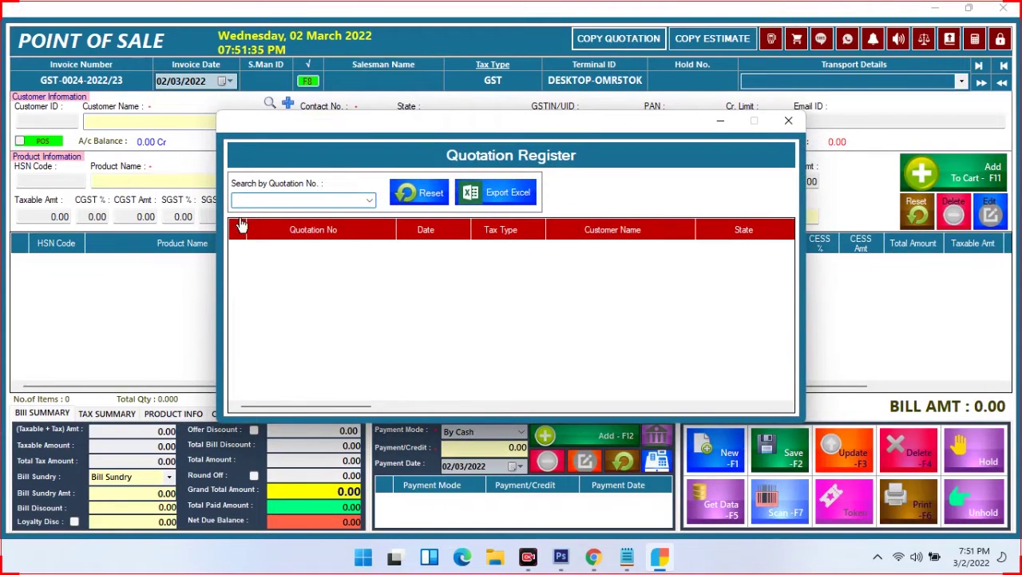
{"action": "left_click", "coordinate": [371, 201]}
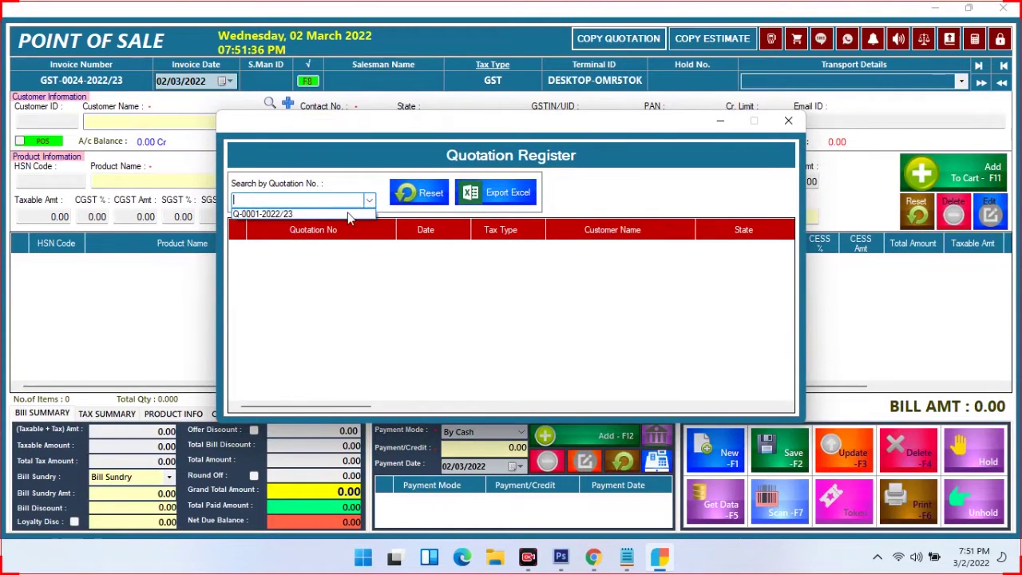
{"action": "left_click", "coordinate": [279, 214]}
{"action": "double_click", "coordinate": [327, 254]}
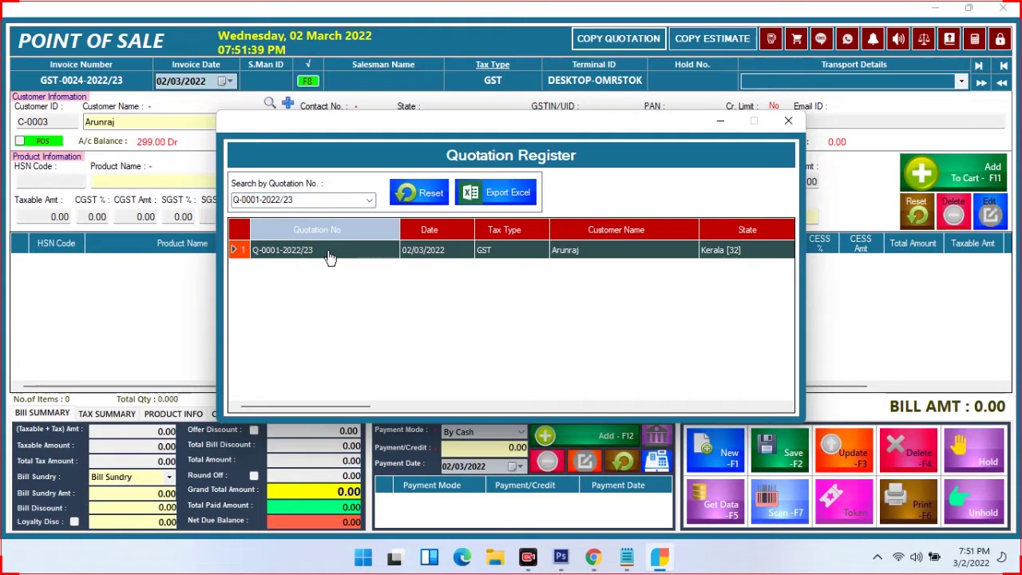
{"action": "left_click", "coordinate": [788, 120]}
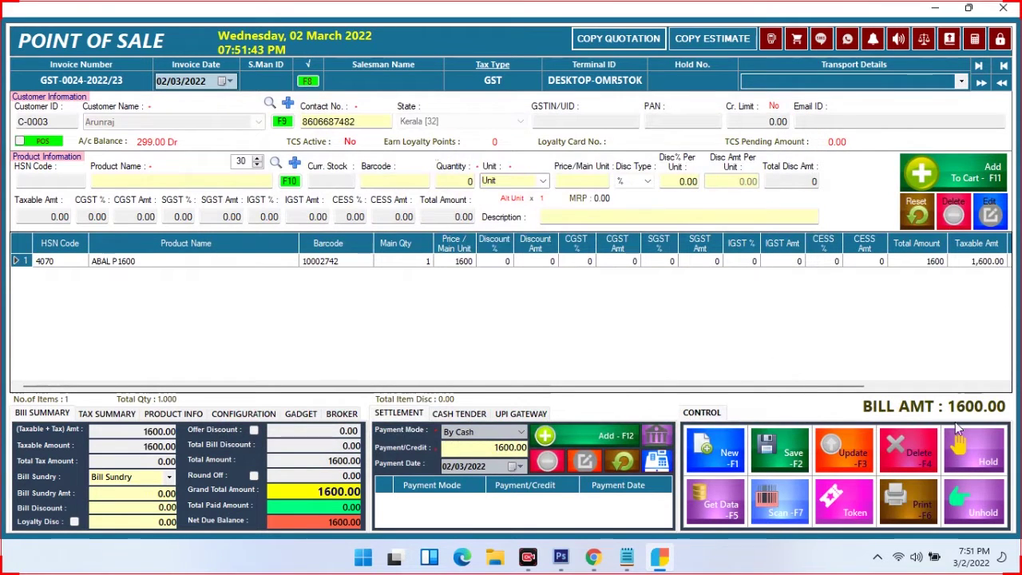
Record the 1600 cash payment, then save and print invoice GST-0024-2022/23
{"action": "left_click", "coordinate": [607, 435]}
{"action": "left_click", "coordinate": [775, 463]}
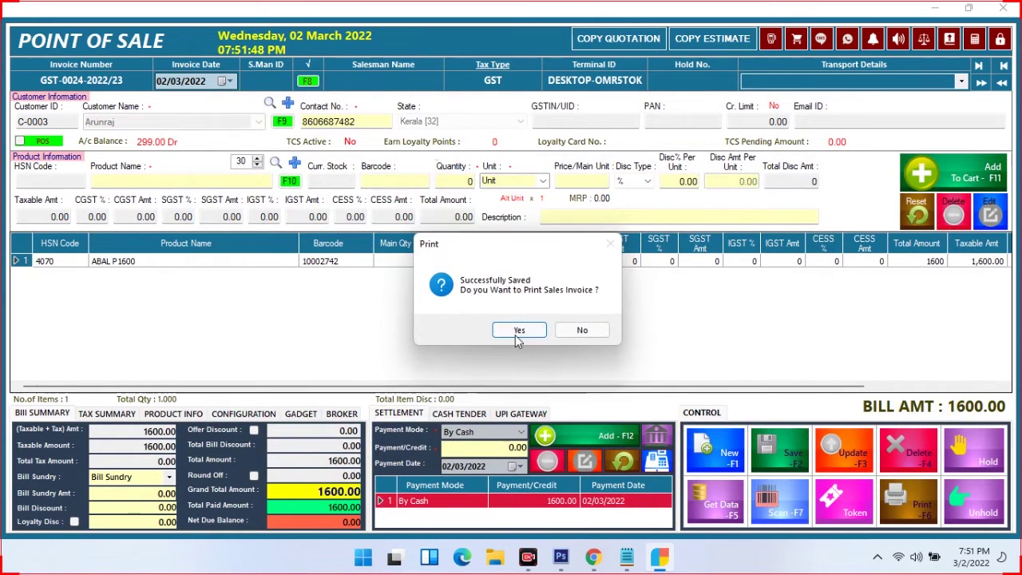
{"action": "left_click", "coordinate": [516, 331]}
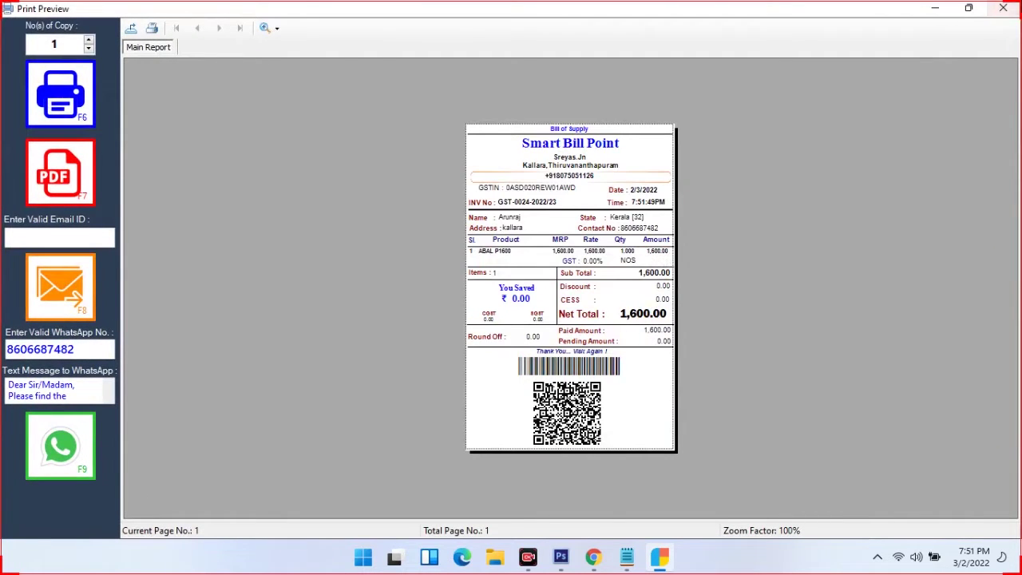
{"action": "left_click", "coordinate": [1003, 8]}
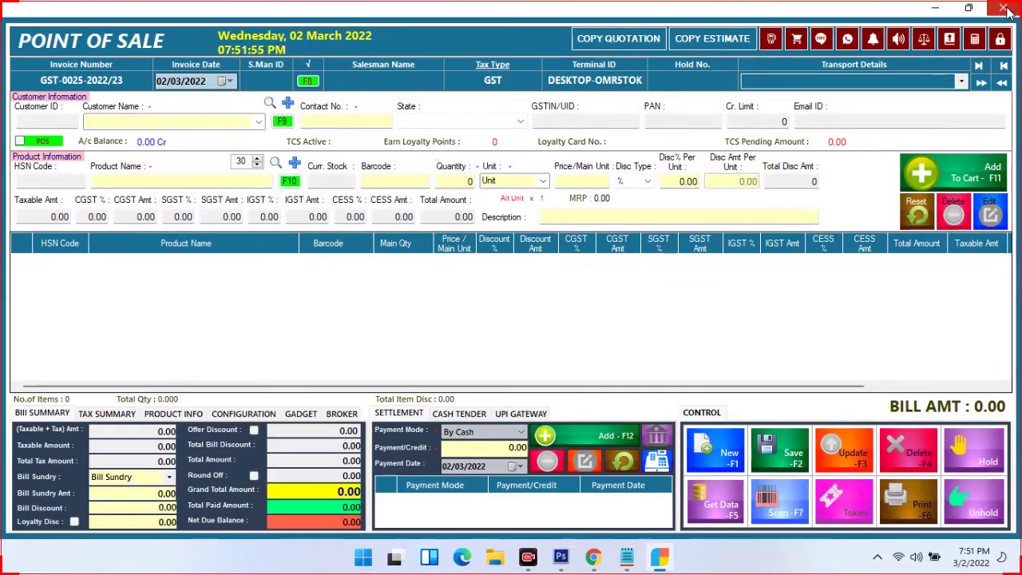
{"action": "left_click", "coordinate": [1006, 9]}
Open and close blank quotation Q-0002-2022/23, then start a new Purchase Entry
{"action": "left_click", "coordinate": [118, 68]}
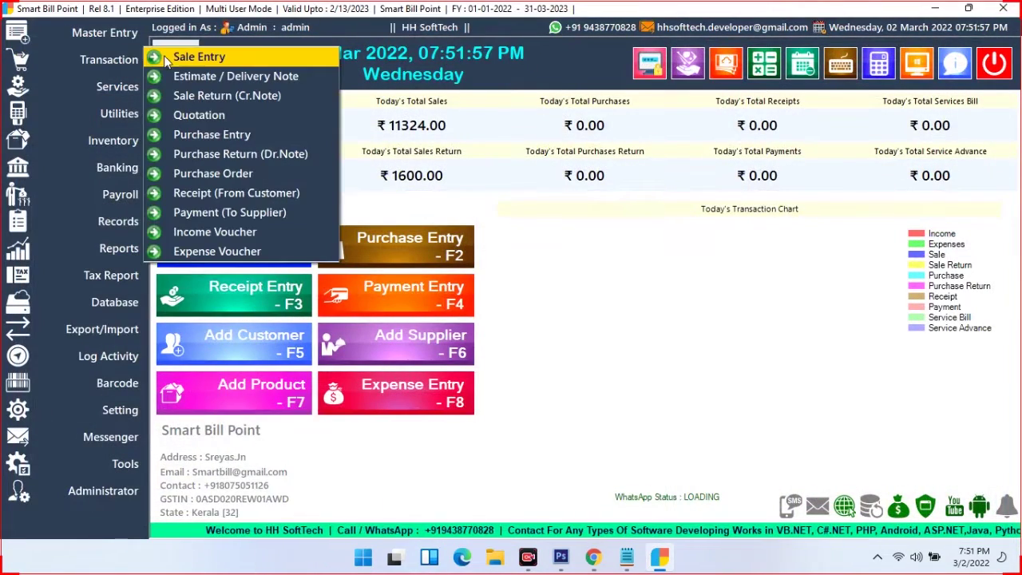
{"action": "left_click", "coordinate": [174, 115]}
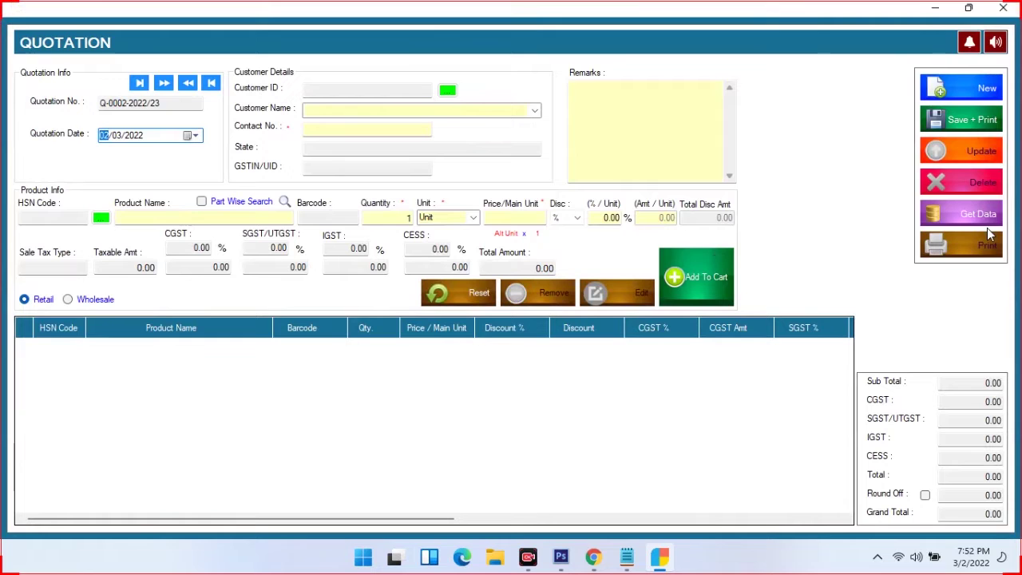
{"action": "left_click", "coordinate": [1002, 8]}
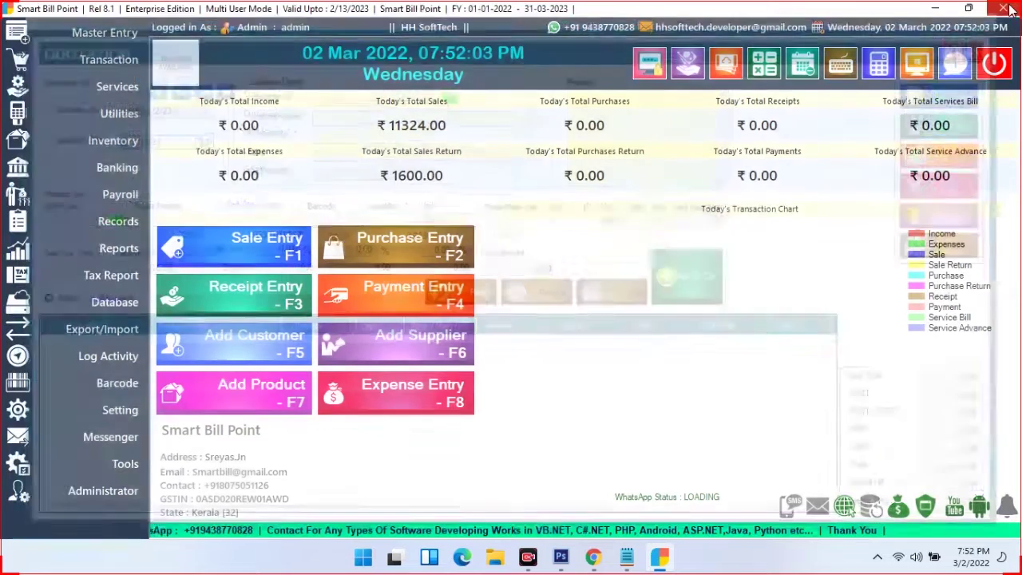
{"action": "left_click", "coordinate": [116, 62]}
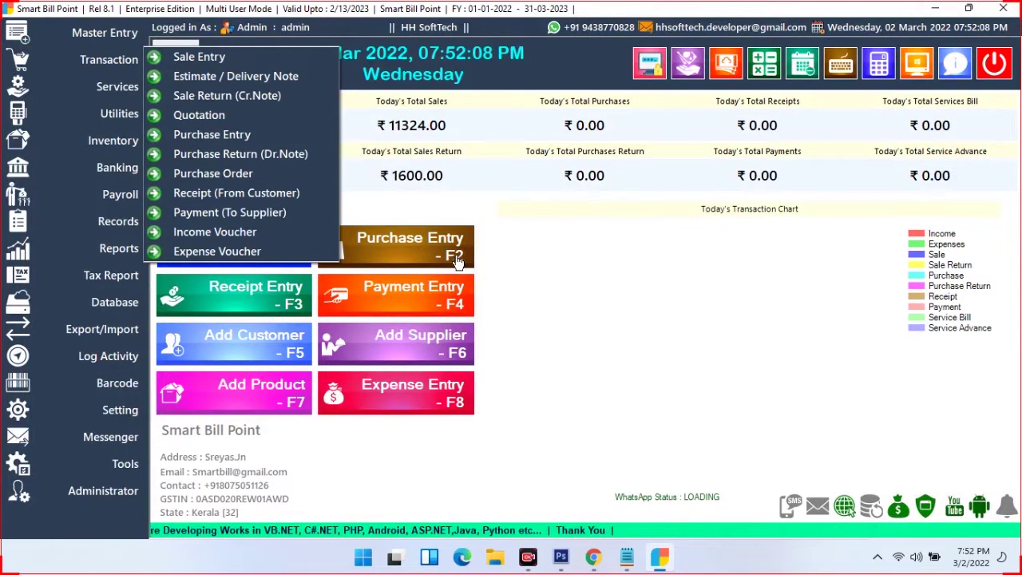
{"action": "left_click", "coordinate": [255, 134]}
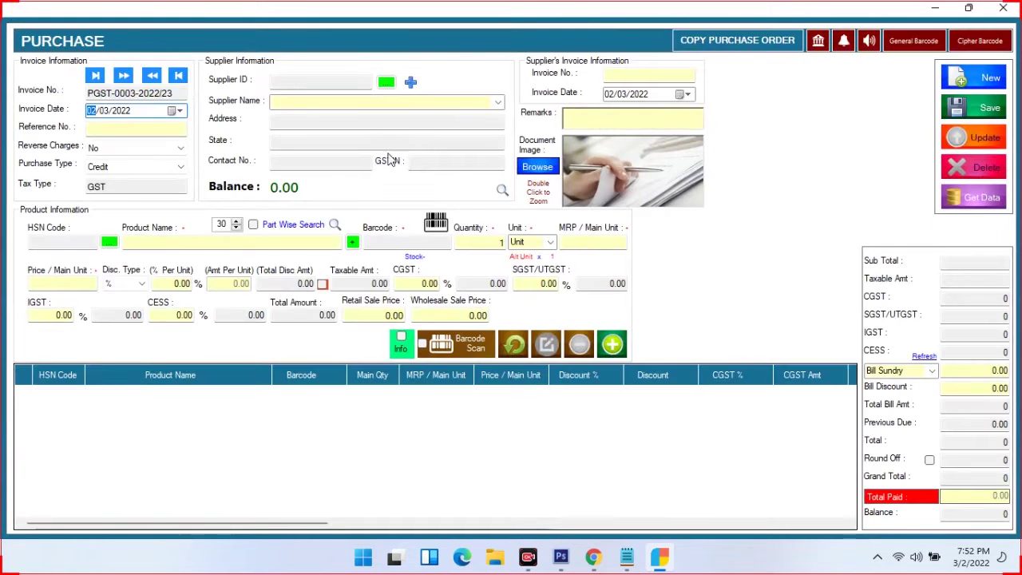
Choose Local Purchase as the supplier and enter supplier invoice number 12
{"action": "left_click", "coordinate": [498, 103]}
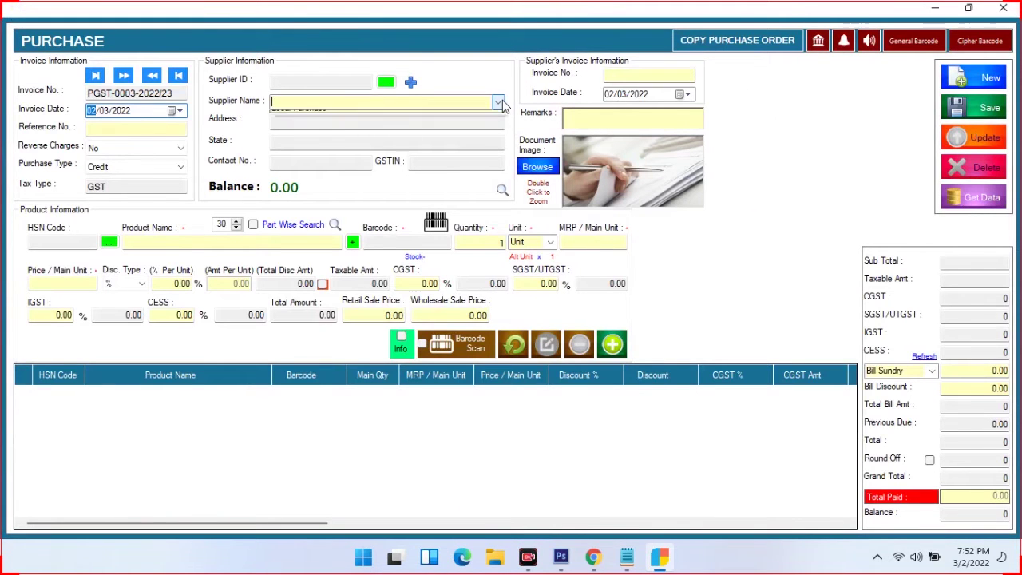
{"action": "left_click", "coordinate": [304, 116]}
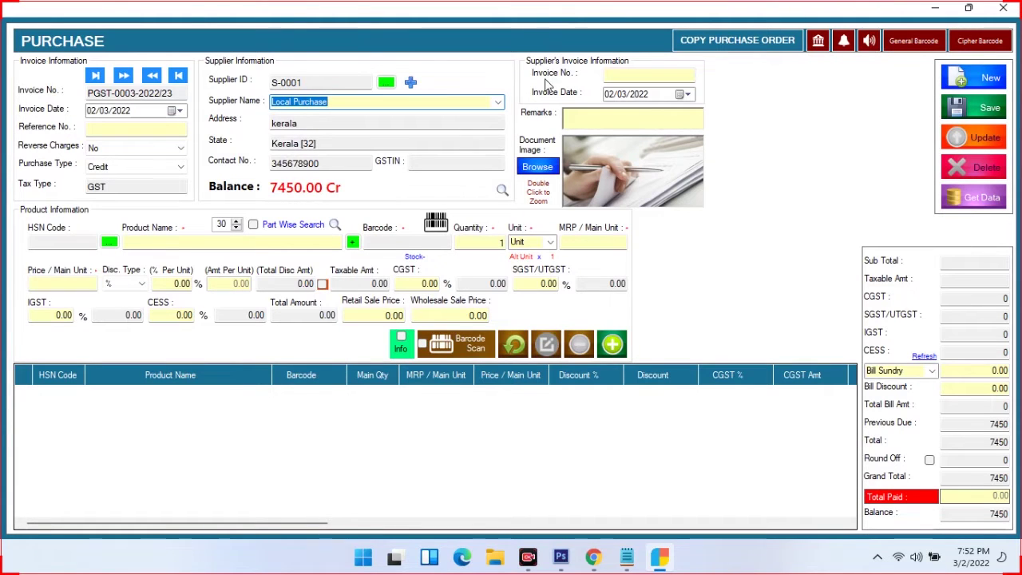
{"action": "left_click", "coordinate": [608, 74]}
{"action": "type", "text": "123"}
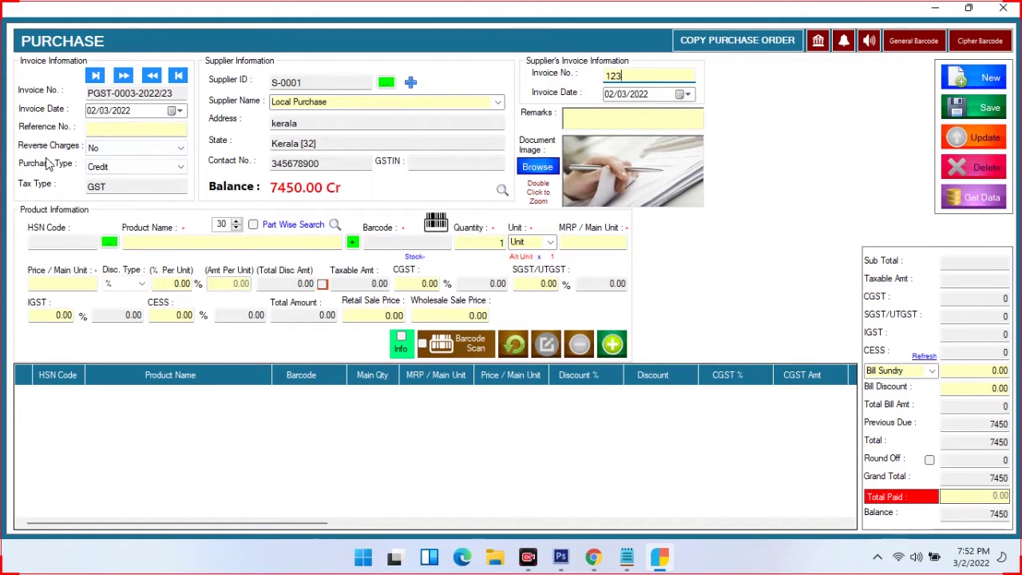
Set the purchase type to Cash, keeping GST as the tax type
{"action": "left_click", "coordinate": [119, 169]}
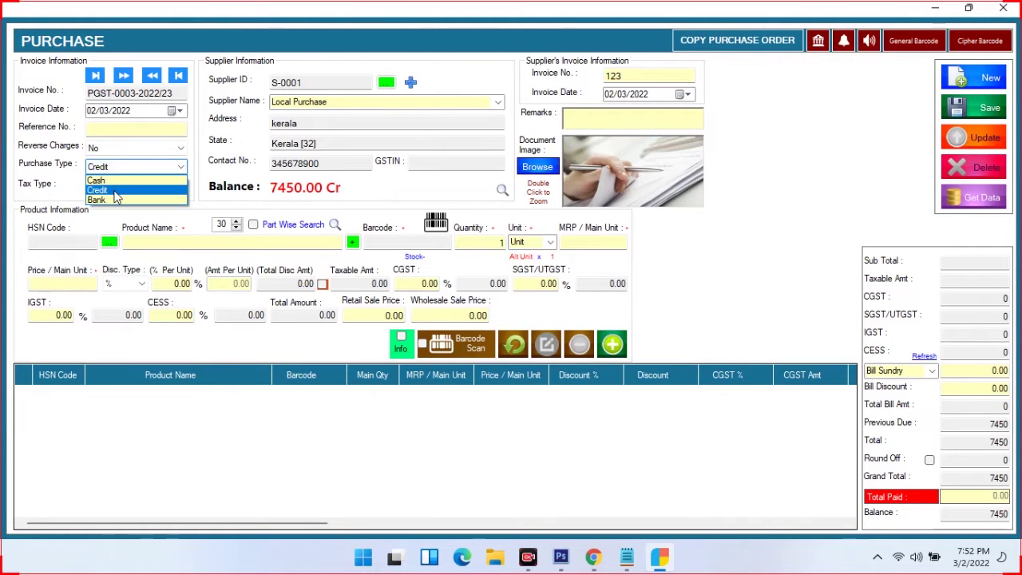
{"action": "left_click", "coordinate": [114, 182]}
{"action": "left_click", "coordinate": [119, 189]}
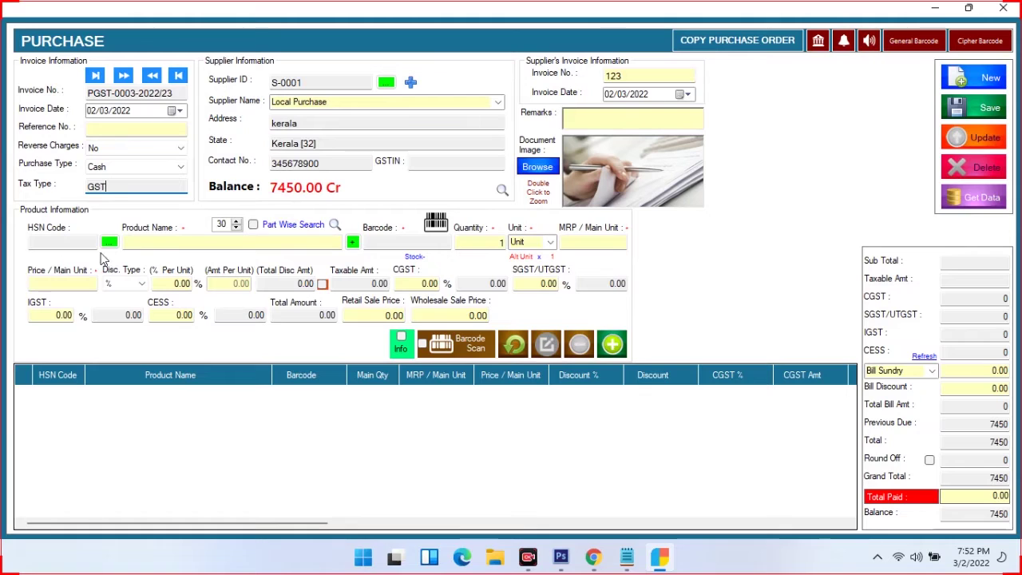
Pick ARJUN as the first product by typing 'ar', keeping NOS as its unit
{"action": "left_click", "coordinate": [160, 244]}
{"action": "type", "text": "a"}
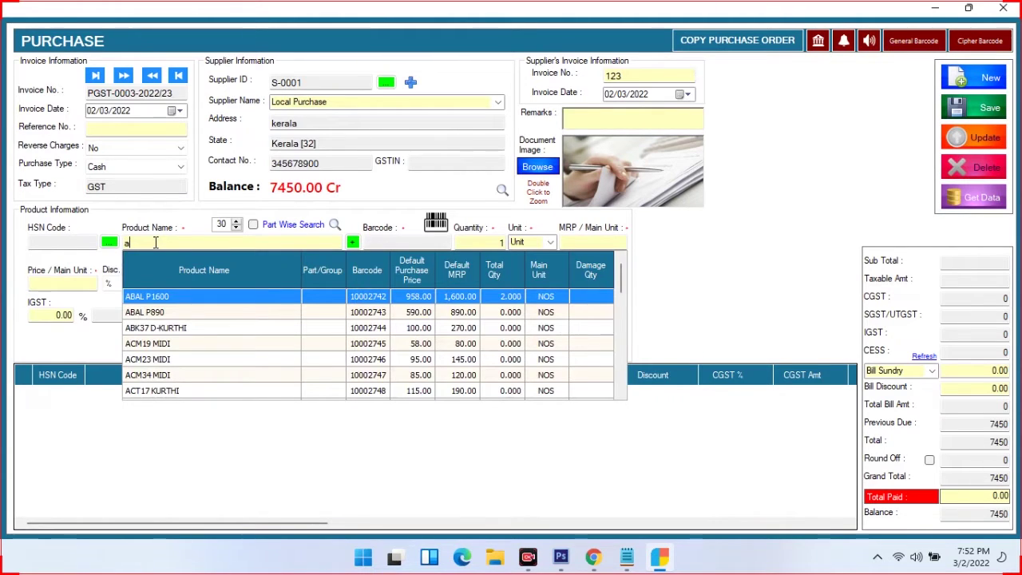
{"action": "type", "text": "r"}
{"action": "key", "text": "Return"}
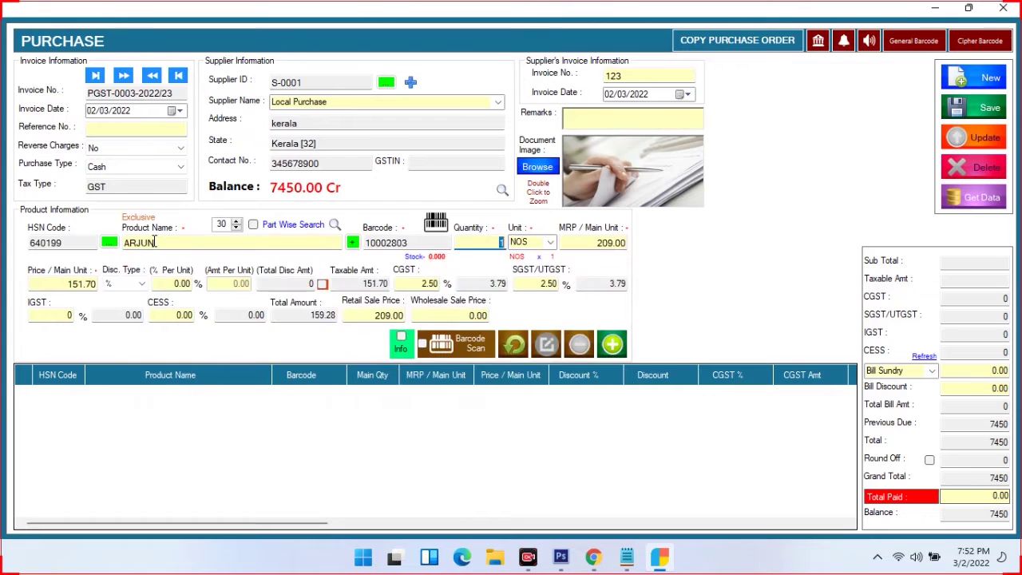
{"action": "key", "text": "Return"}
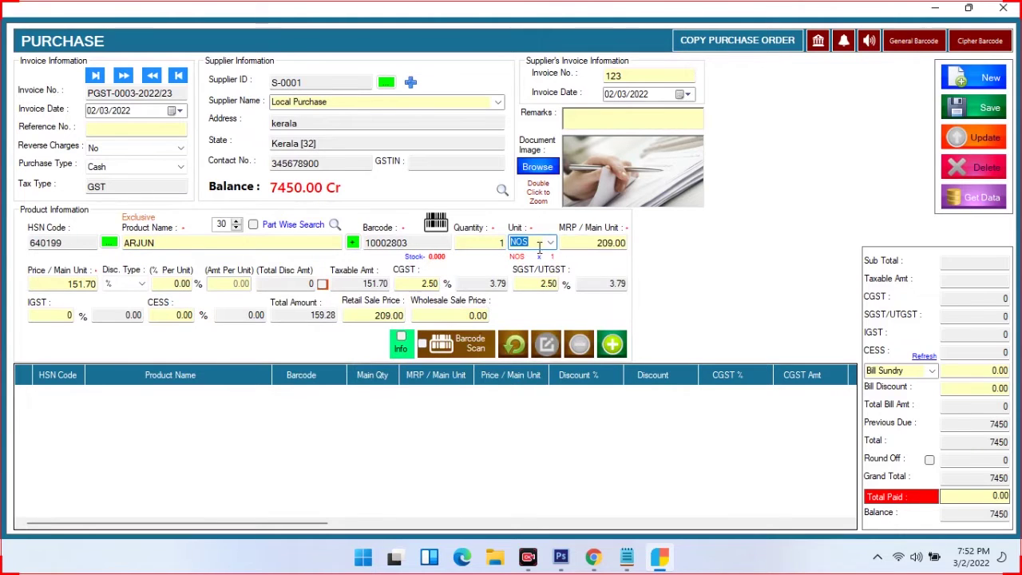
{"action": "left_click", "coordinate": [551, 243]}
{"action": "left_click", "coordinate": [551, 243]}
Add 1 ARJUN at 151.70 with 2.5% CGST and SGST to the purchase list
{"action": "left_click", "coordinate": [616, 246]}
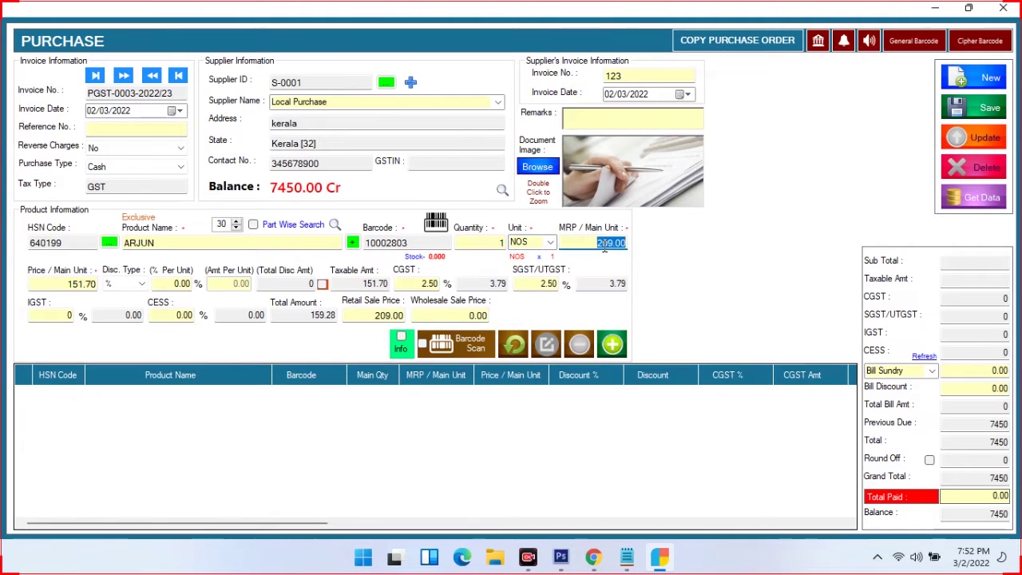
{"action": "left_click", "coordinate": [62, 285]}
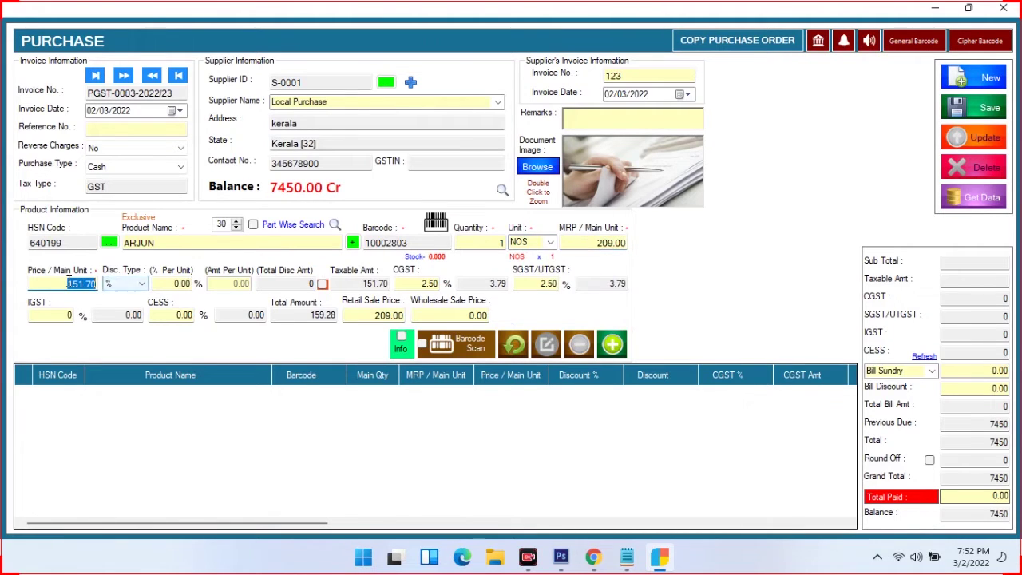
{"action": "key", "text": "Tab"}
{"action": "key", "text": "Tab"}
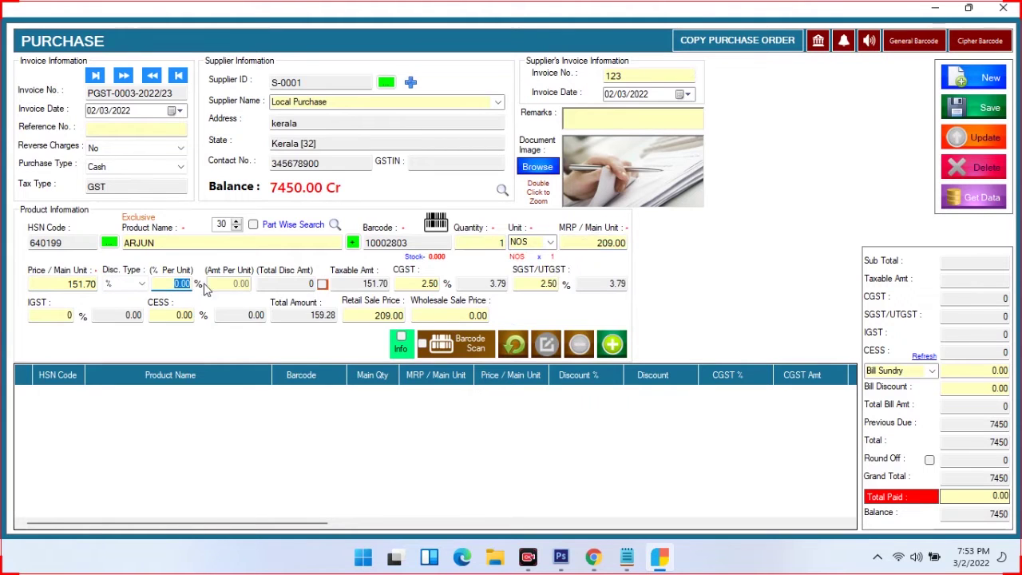
{"action": "key", "text": "Tab"}
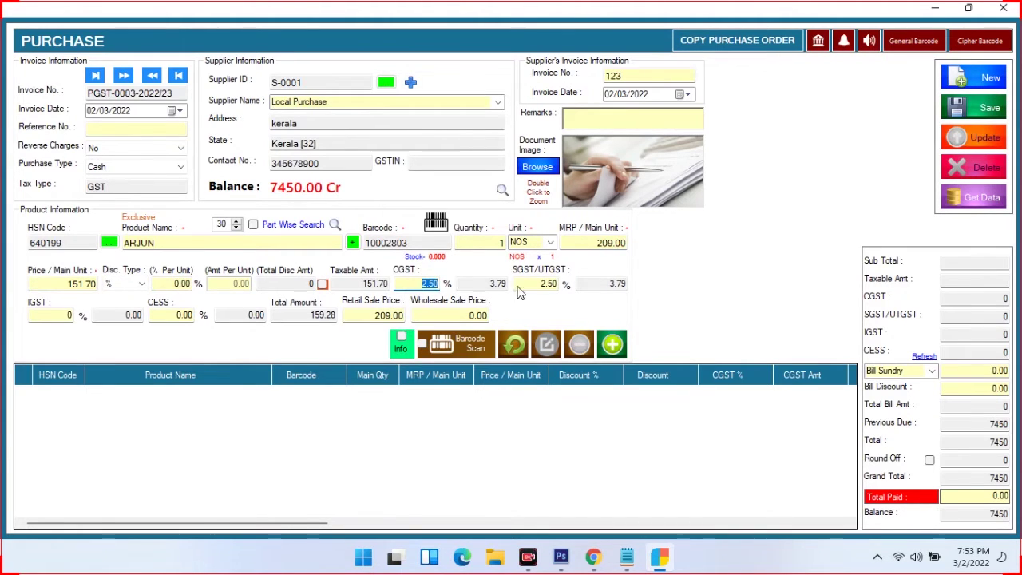
{"action": "key", "text": "Tab"}
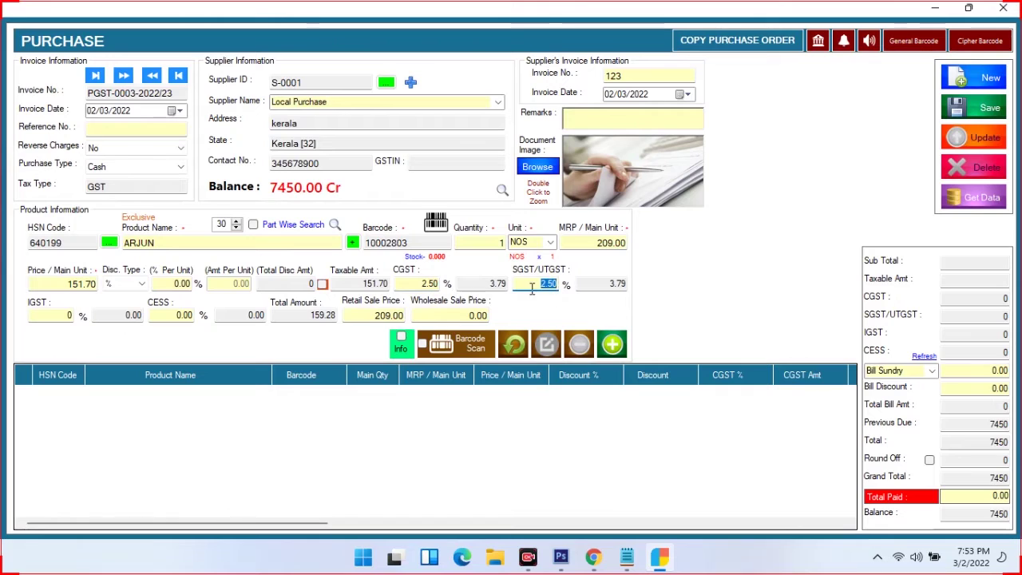
{"action": "key", "text": "Tab"}
{"action": "key", "text": "Tab"}
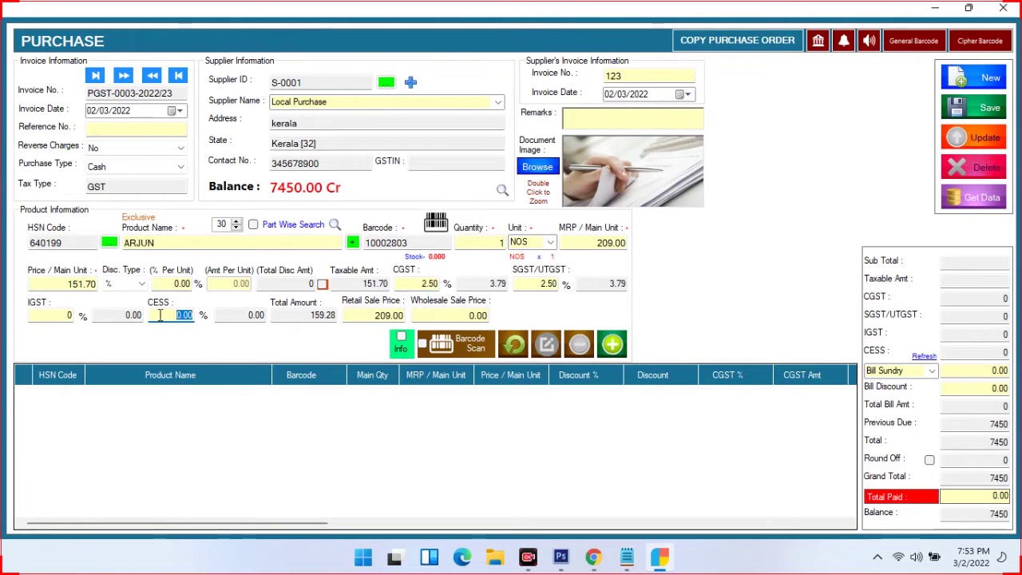
{"action": "key", "text": "Tab"}
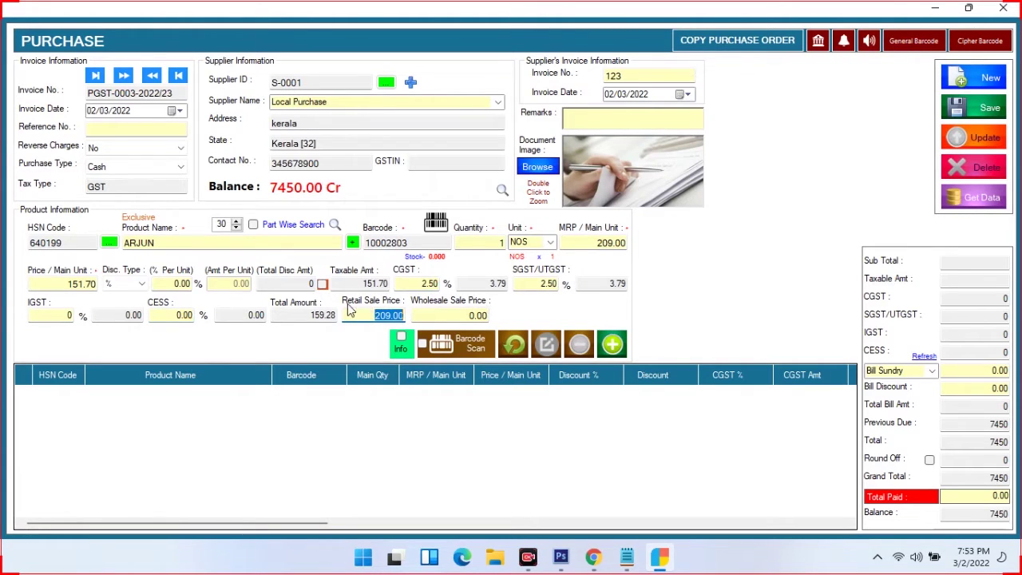
{"action": "key", "text": "Tab"}
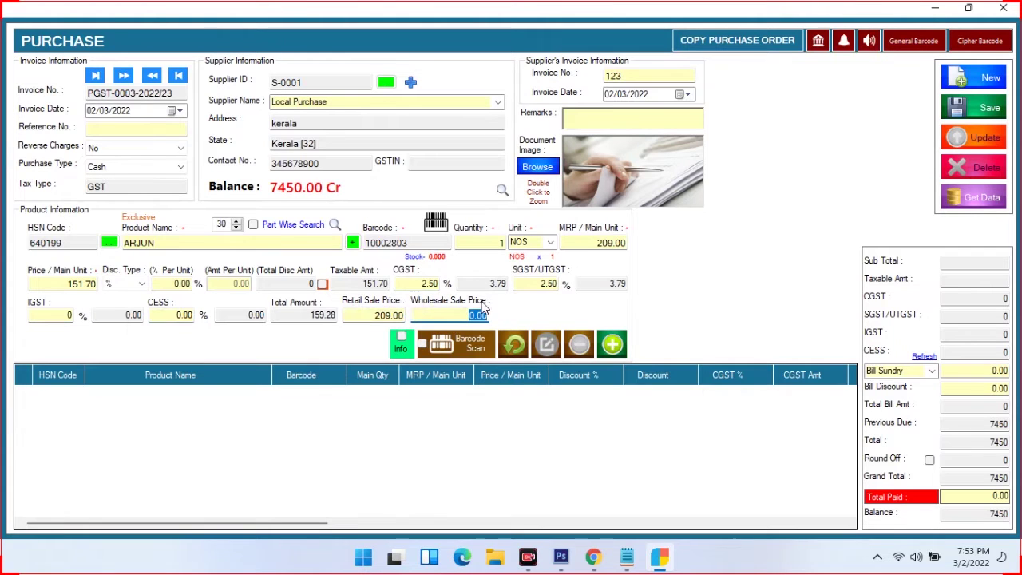
{"action": "left_click", "coordinate": [612, 343]}
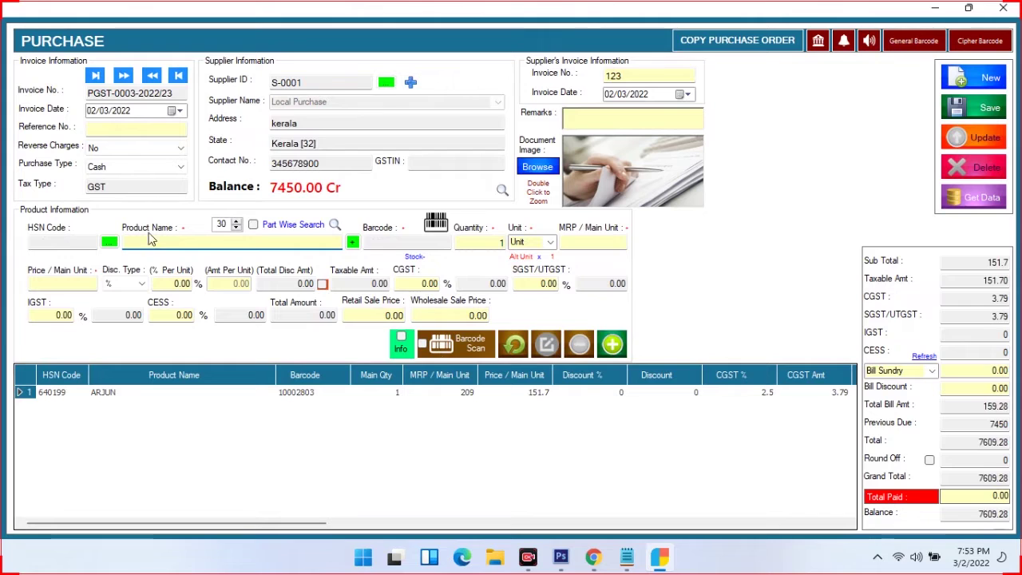
{"action": "type", "text": "d"}
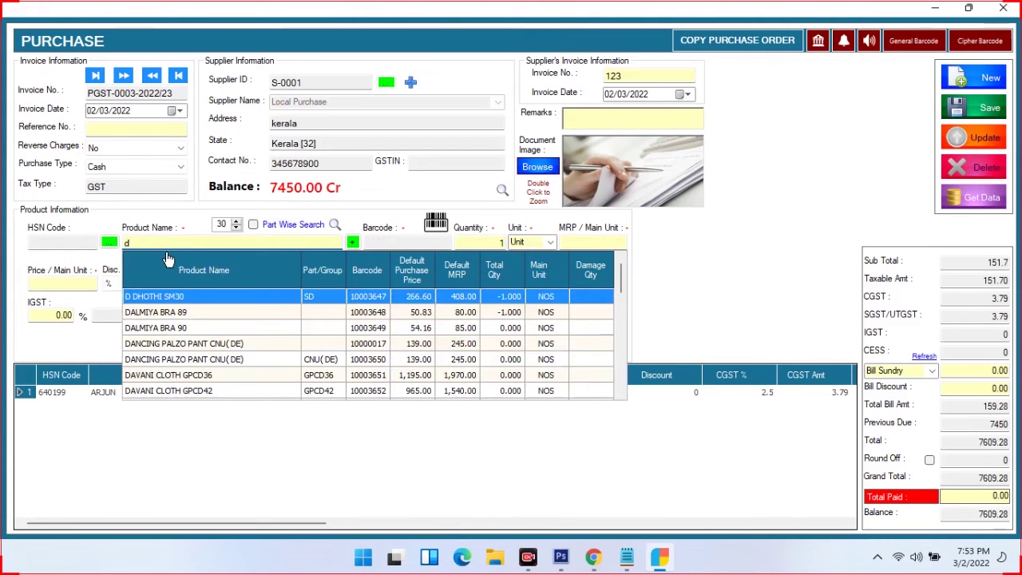
{"action": "type", "text": "o"}
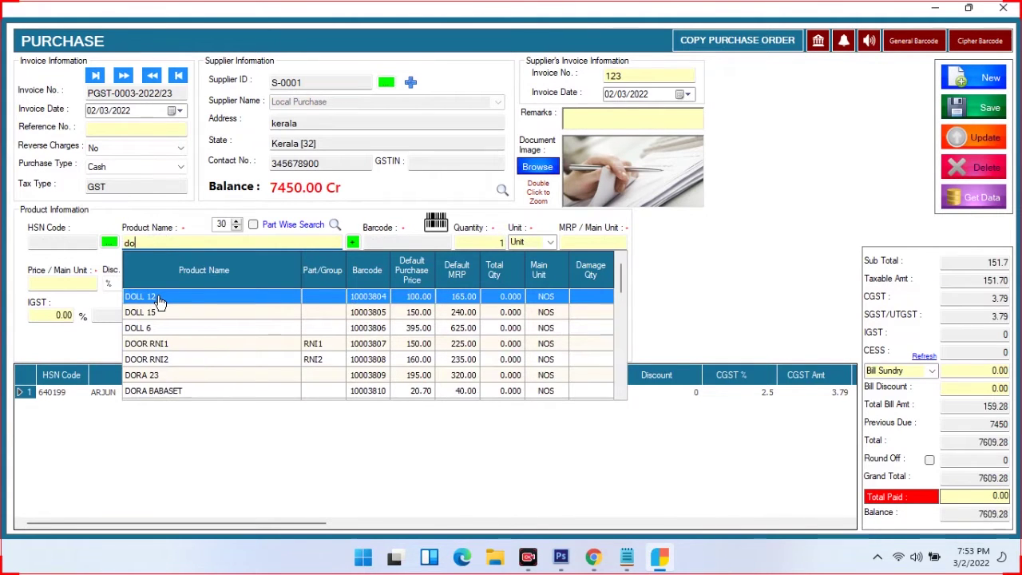
{"action": "type", "text": "v"}
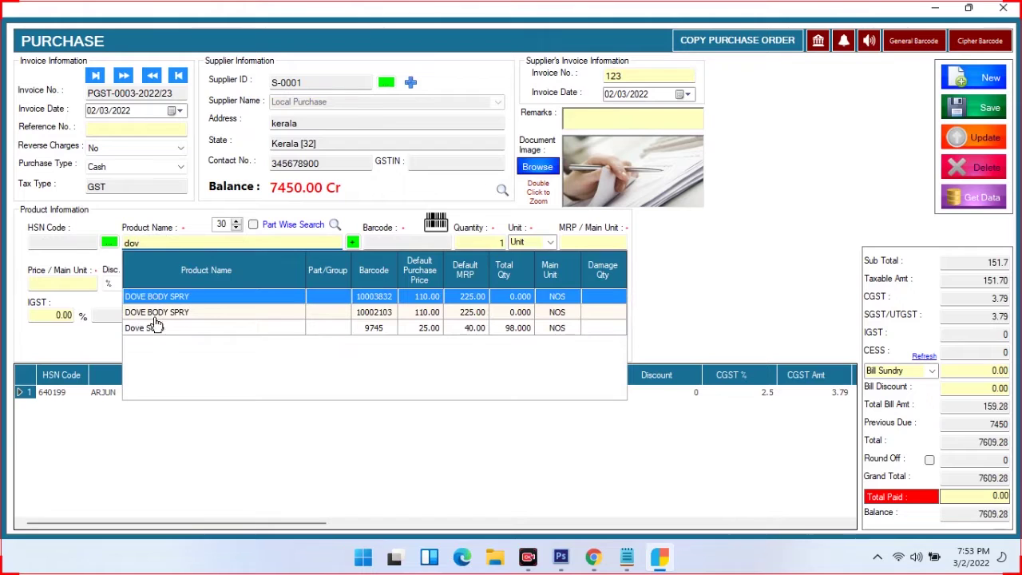
{"action": "type", "text": "5"}
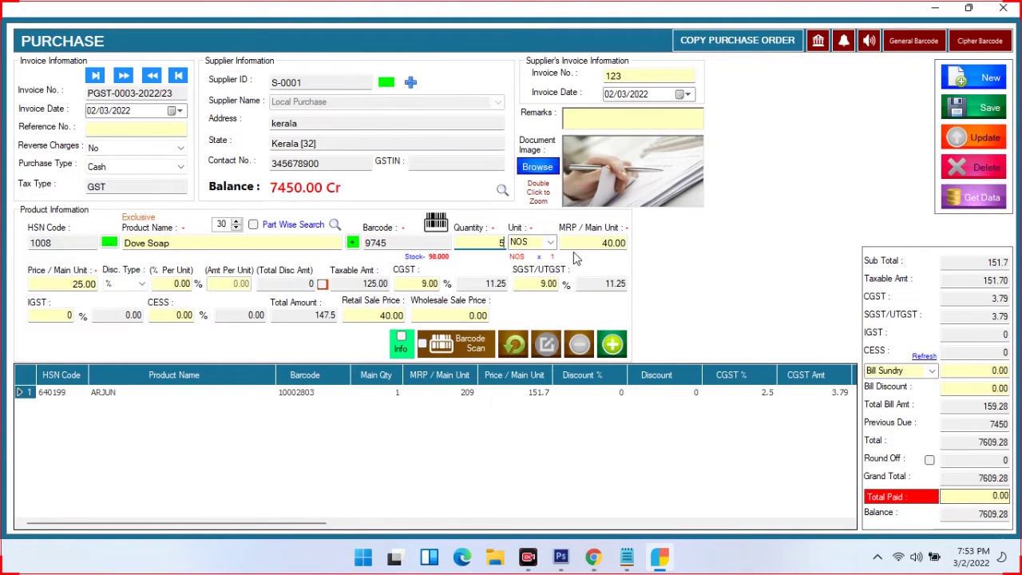
Fill in 5 NOS Dove Soap at 25.00 with 9% CGST/SGST, showing the Info fields
{"action": "key", "text": "Tab"}
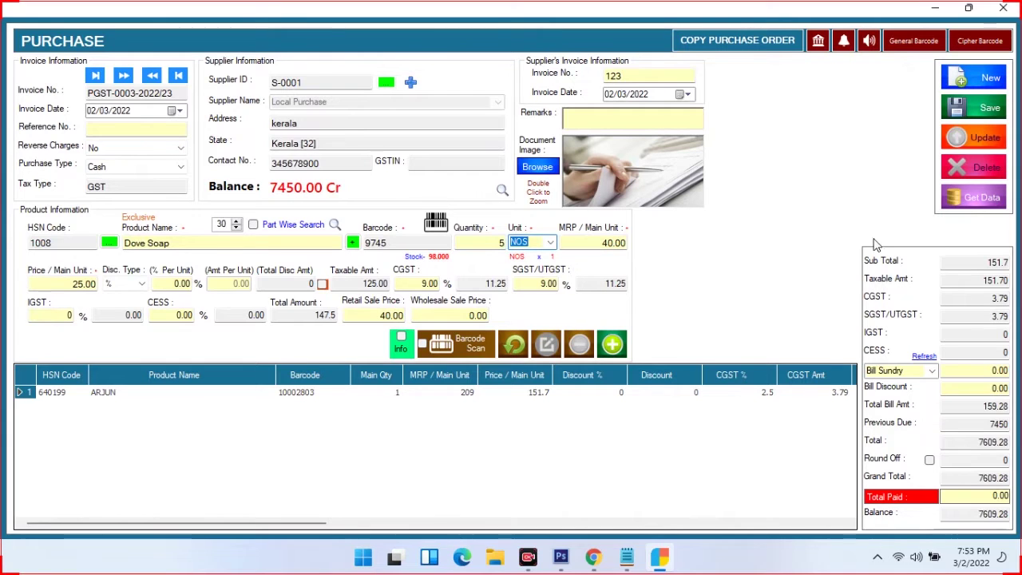
{"action": "left_click", "coordinate": [400, 344]}
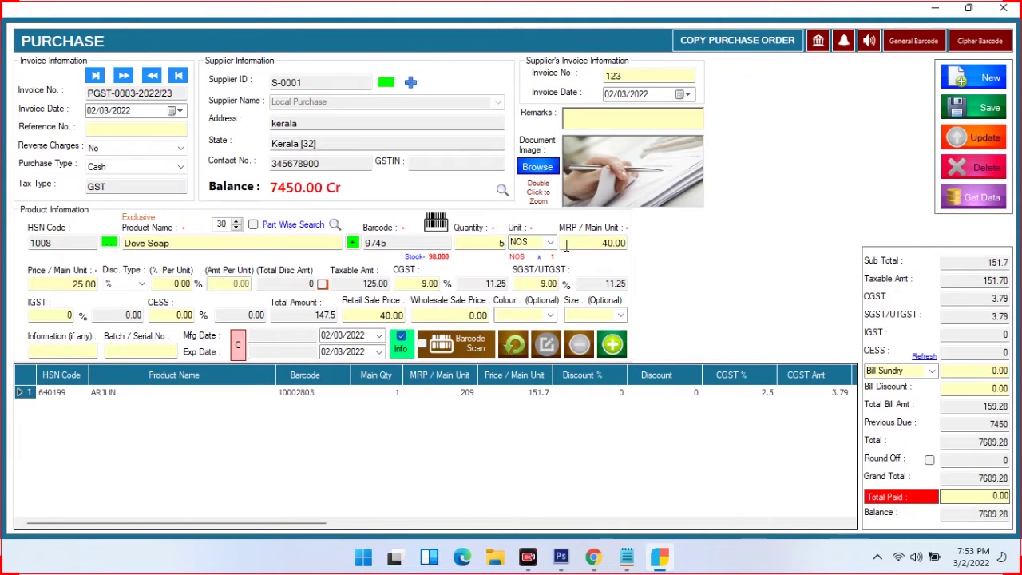
{"action": "left_click", "coordinate": [493, 244]}
{"action": "key", "text": "Return"}
{"action": "key", "text": "Return"}
{"action": "key", "text": "Return"}
{"action": "key", "text": "Return"}
{"action": "key", "text": "Return"}
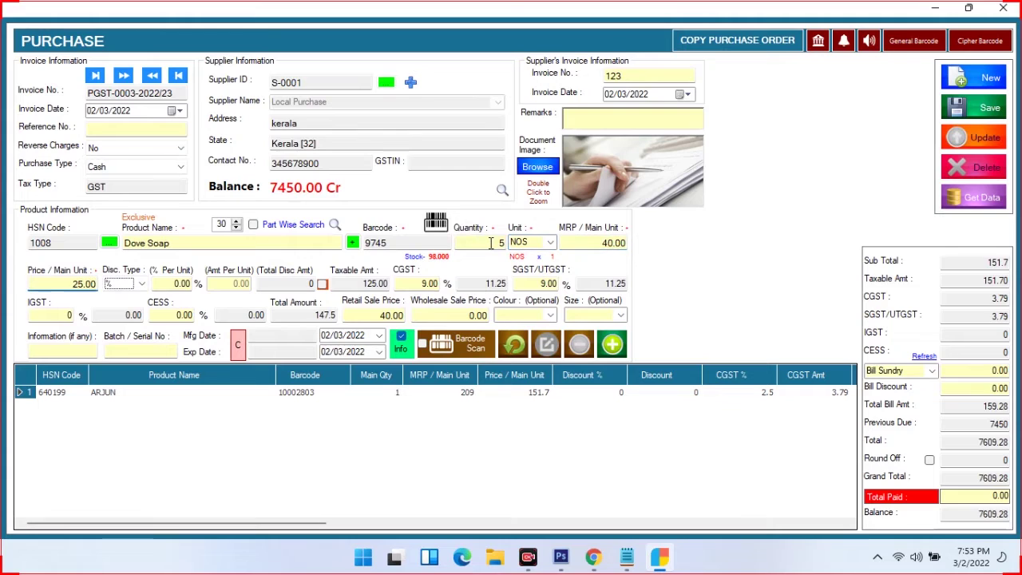
{"action": "key", "text": "Return"}
{"action": "key", "text": "Return"}
{"action": "key", "text": "Return"}
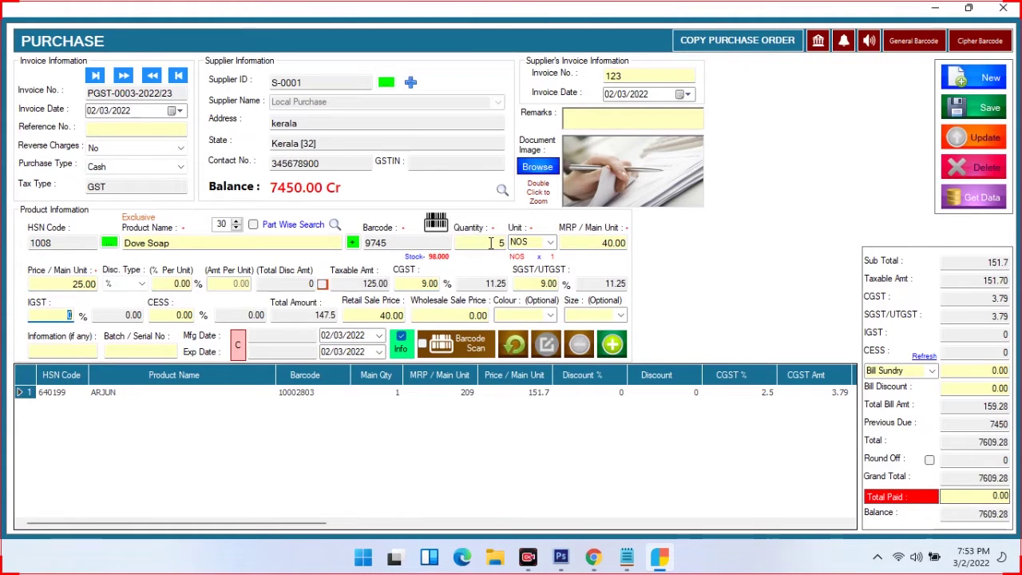
{"action": "key", "text": "Return"}
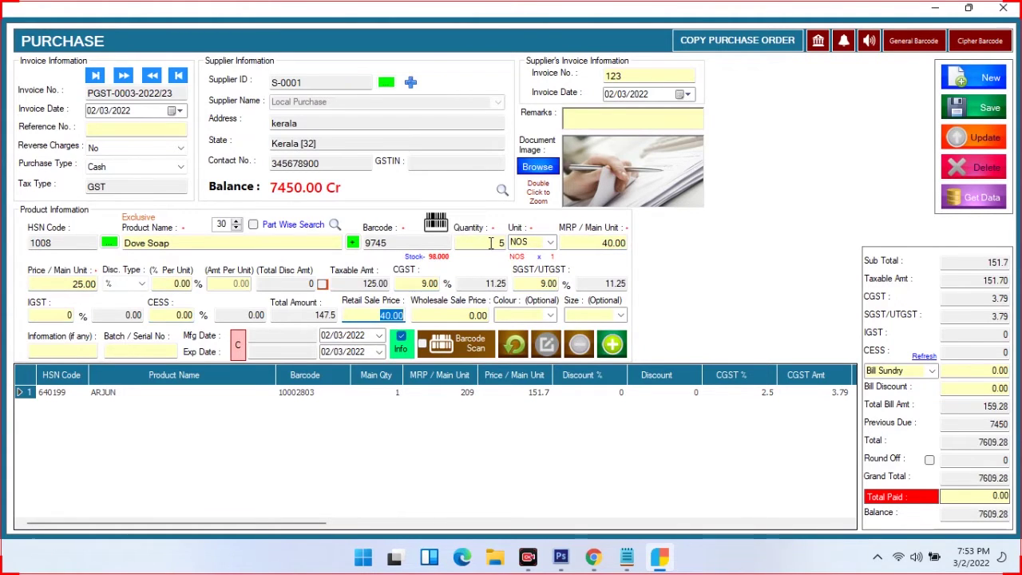
{"action": "key", "text": "Return"}
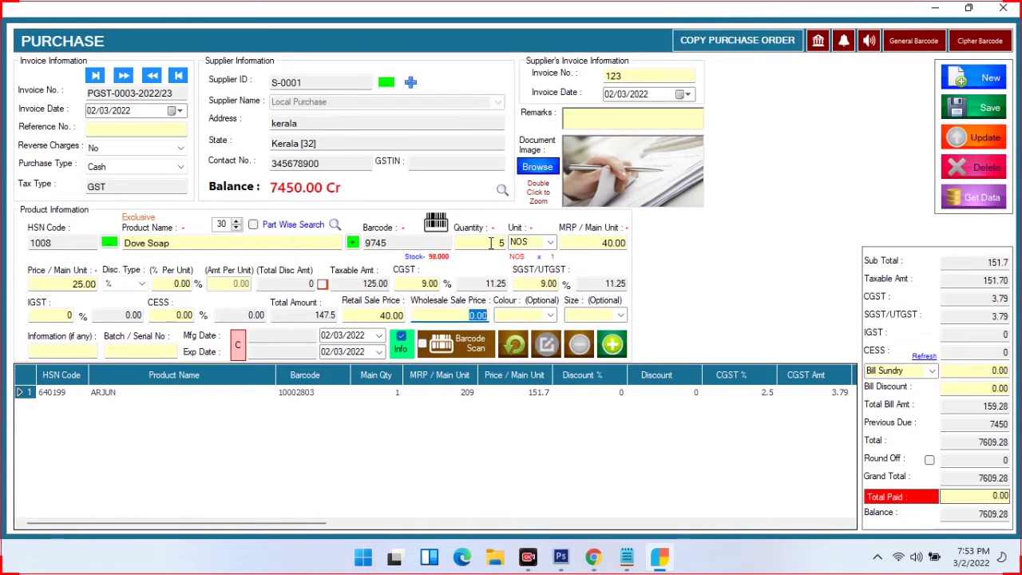
{"action": "key", "text": "Return"}
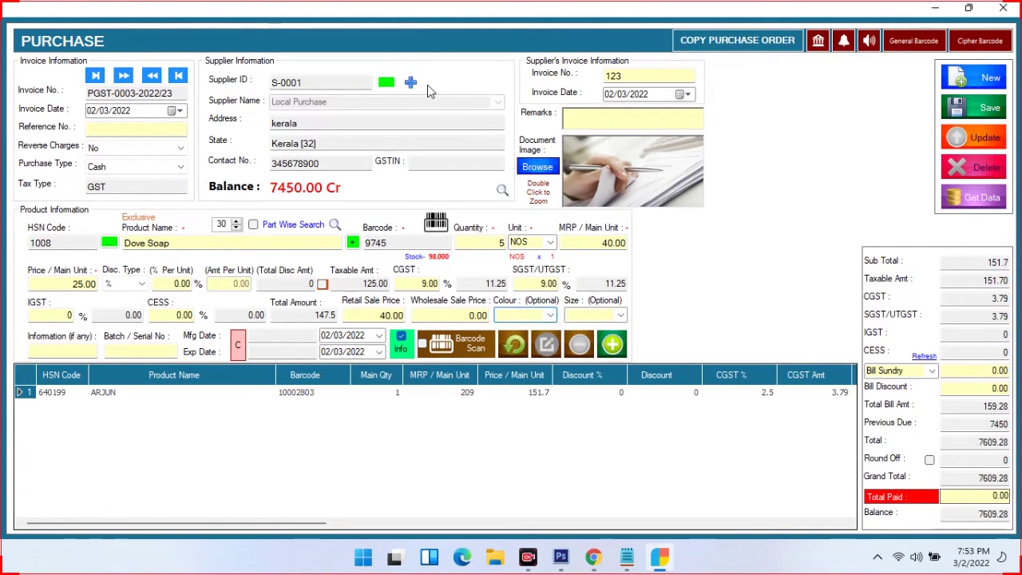
Enter colour pink, size medium and batch aderc for the Dove Soap line
{"action": "type", "text": "k"}
{"action": "left_click", "coordinate": [596, 316]}
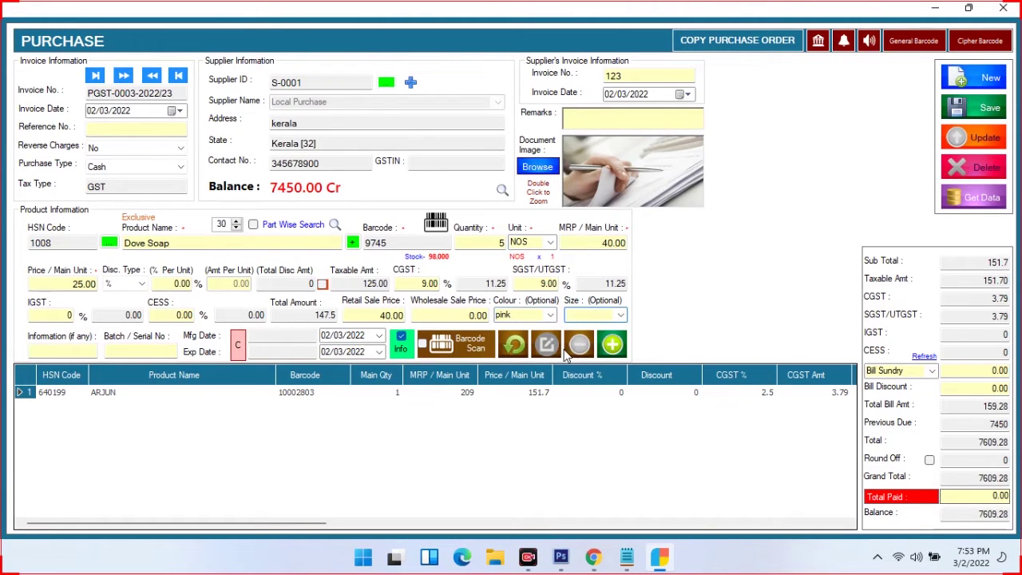
{"action": "type", "text": "medium"}
{"action": "left_click", "coordinate": [60, 354]}
{"action": "left_click", "coordinate": [147, 353]}
{"action": "type", "text": "aderc"}
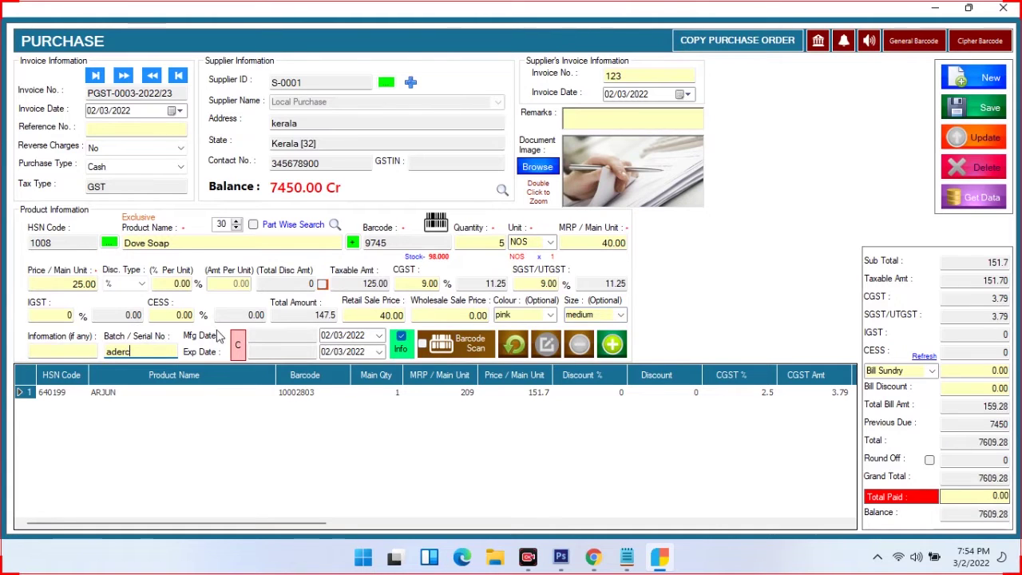
Set expiry 31/03/2022 and manufacture 01/03/2022, then add Dove Soap to the purchase
{"action": "left_click", "coordinate": [355, 351]}
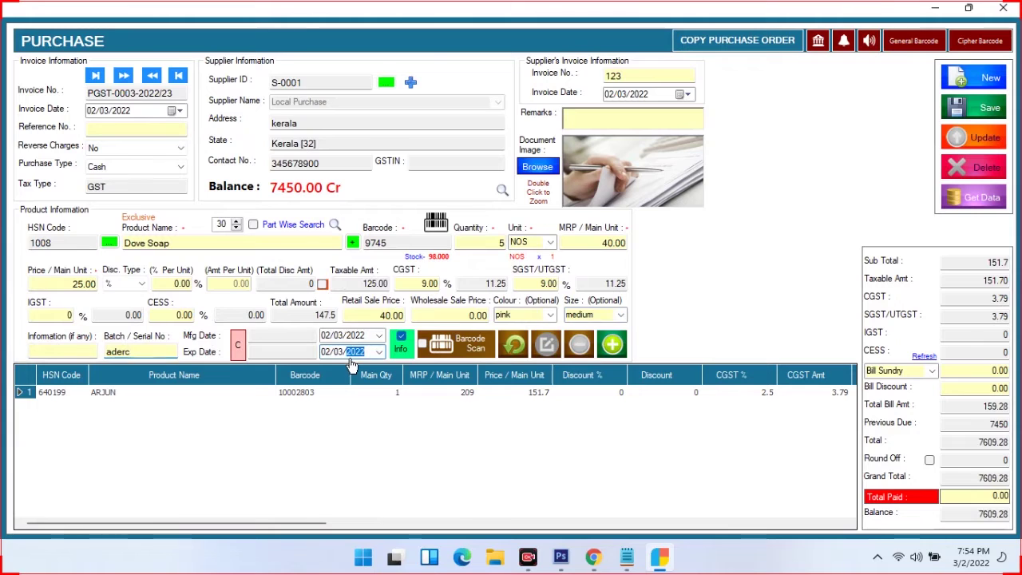
{"action": "left_click", "coordinate": [380, 355]}
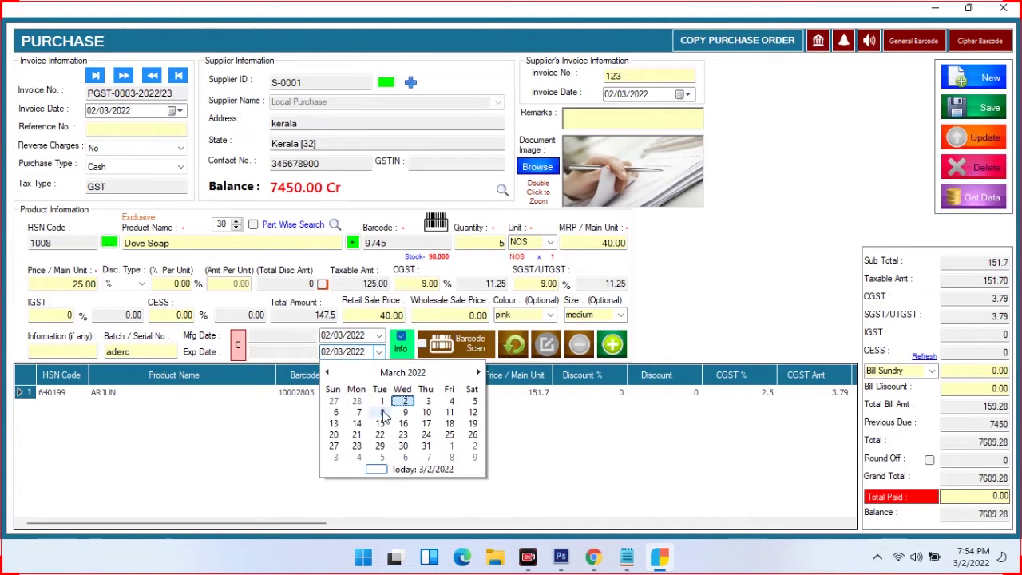
{"action": "left_click", "coordinate": [476, 374]}
{"action": "left_click", "coordinate": [426, 401]}
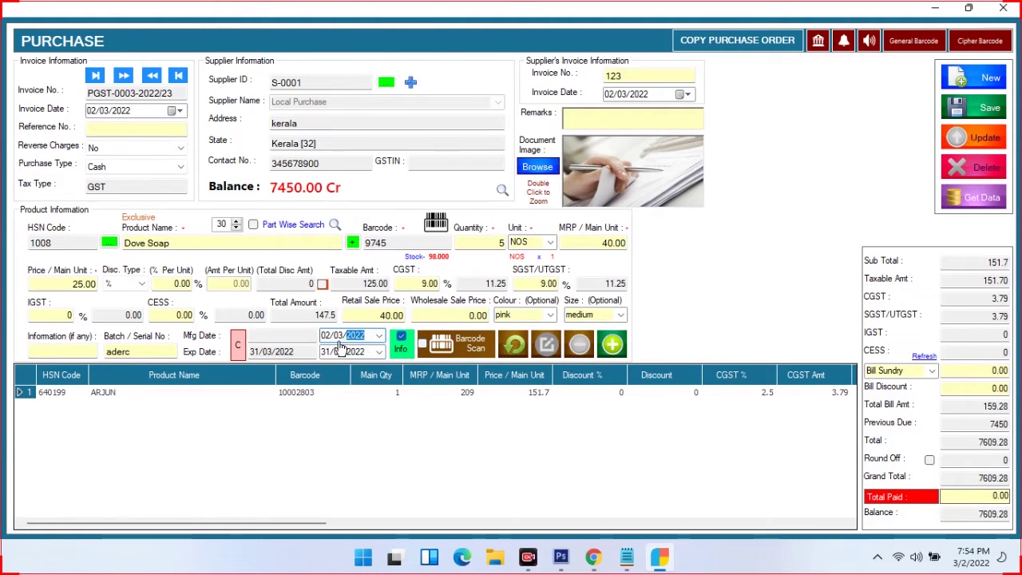
{"action": "left_click", "coordinate": [379, 336]}
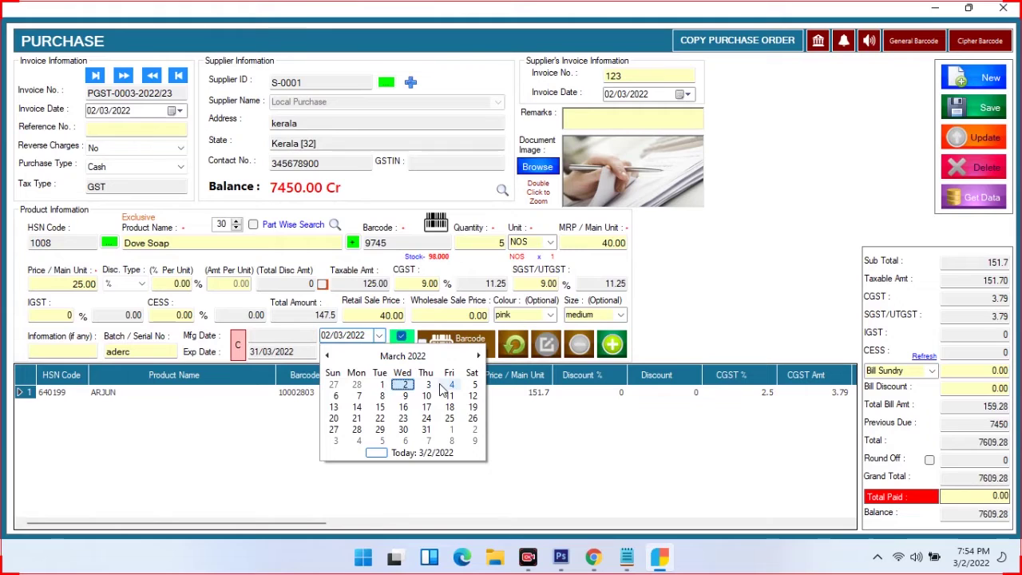
{"action": "left_click", "coordinate": [380, 384]}
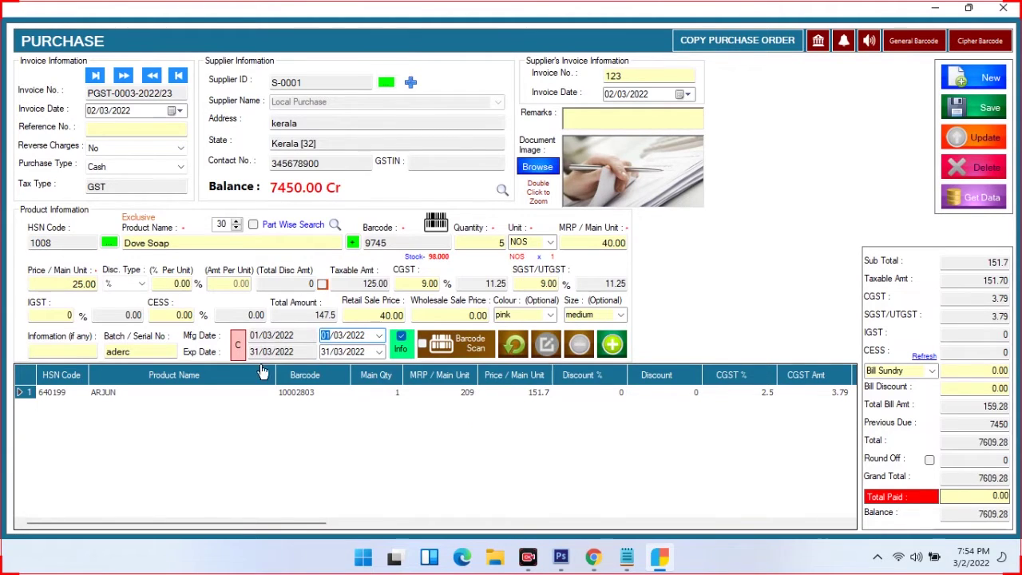
{"action": "left_click", "coordinate": [612, 345]}
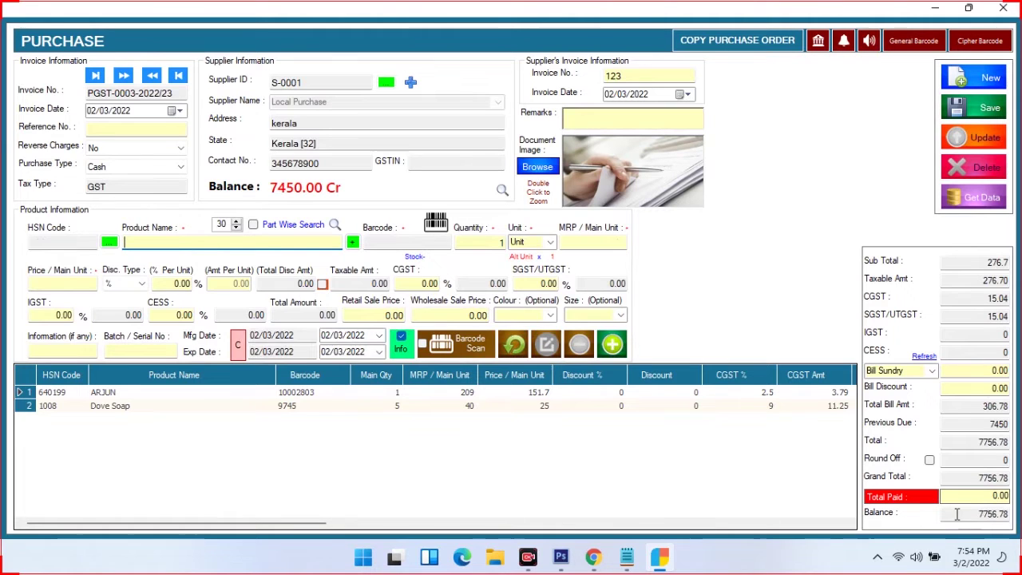
{"action": "left_click", "coordinate": [973, 499]}
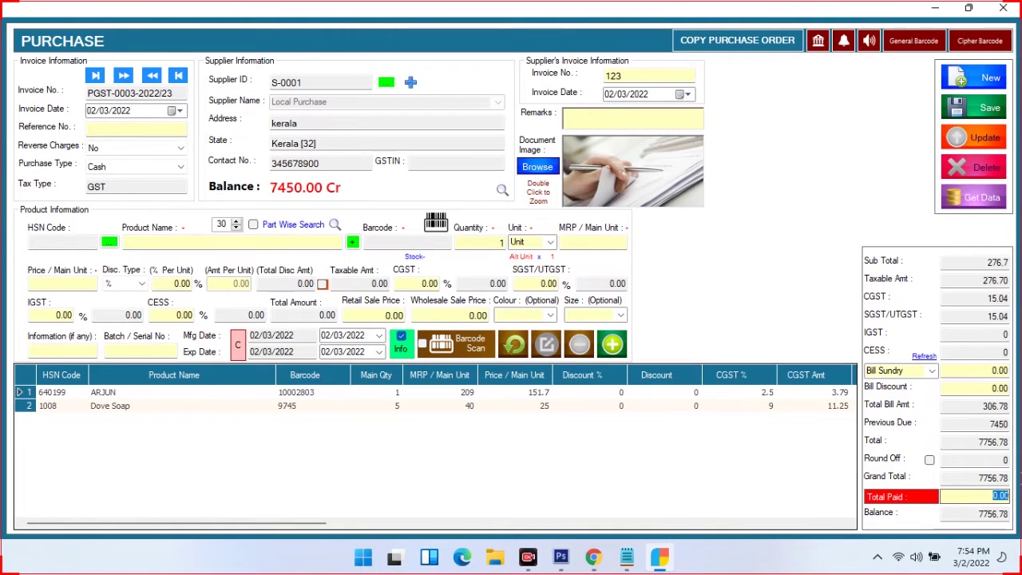
Clear the amount paid so the full 7756.78 remains as balance
{"action": "type", "text": "7756"}
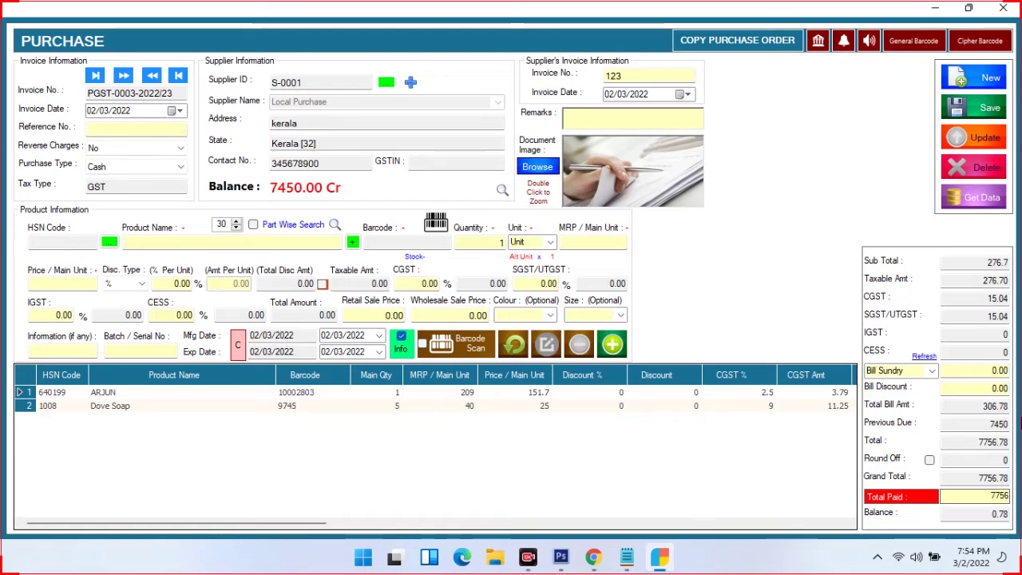
{"action": "key", "text": "BackSpace"}
{"action": "key", "text": "BackSpace"}
{"action": "key", "text": "BackSpace"}
{"action": "key", "text": "BackSpace"}
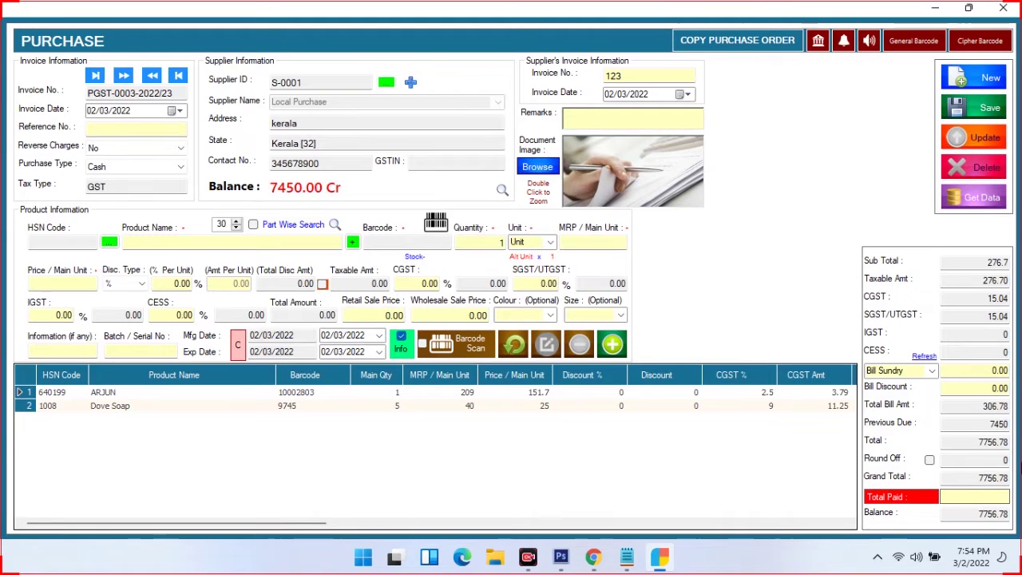
{"action": "double_click", "coordinate": [1017, 512]}
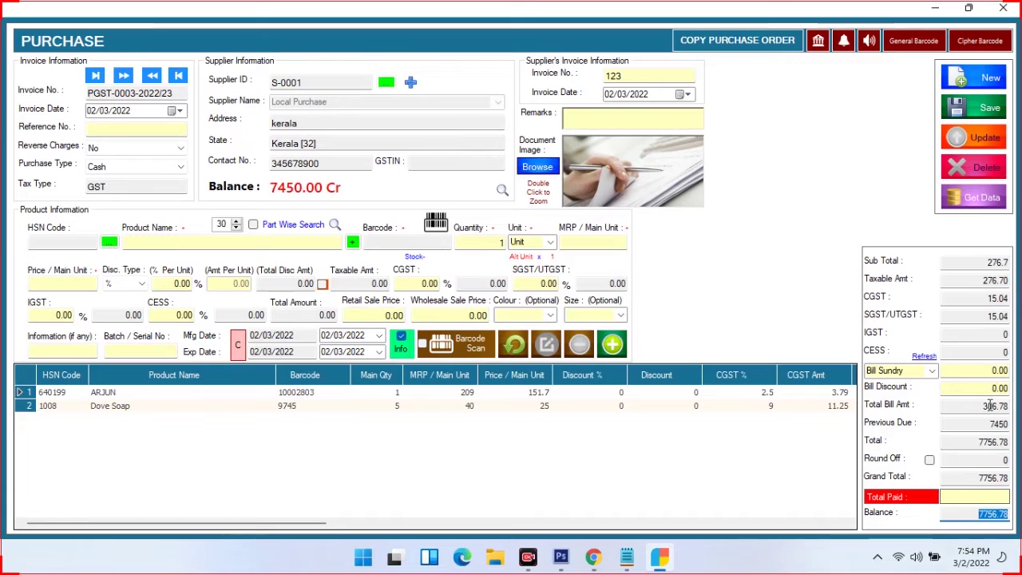
{"action": "double_click", "coordinate": [1015, 406]}
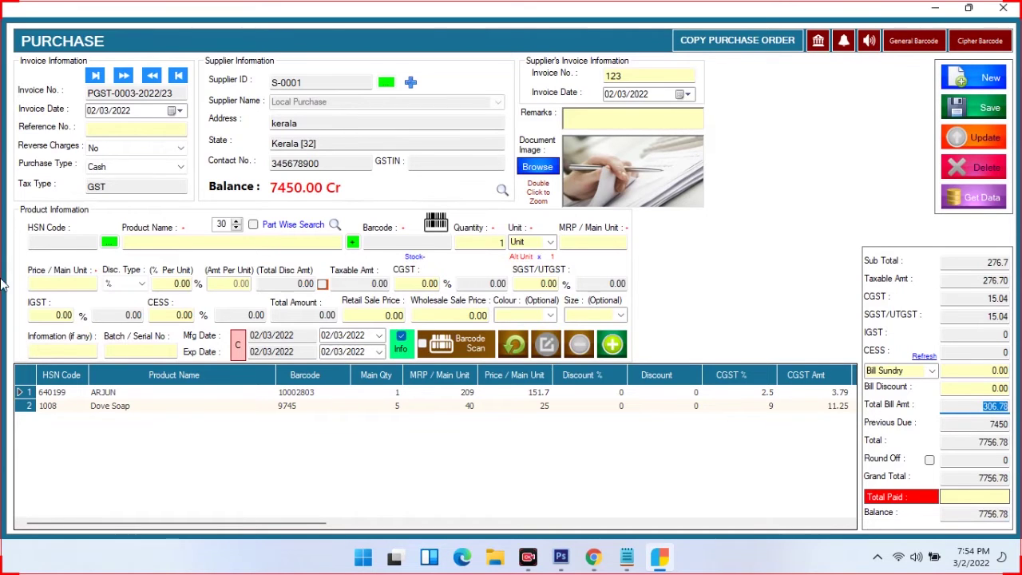
Set the purchase type to Credit and save the purchase invoice
{"action": "left_click", "coordinate": [135, 168]}
{"action": "left_click", "coordinate": [102, 190]}
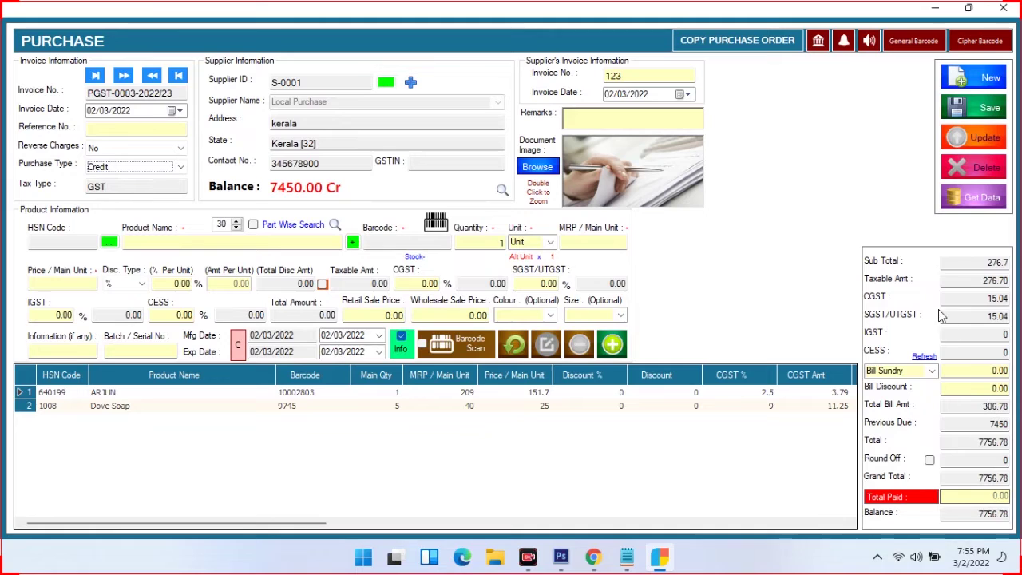
{"action": "left_click", "coordinate": [969, 110]}
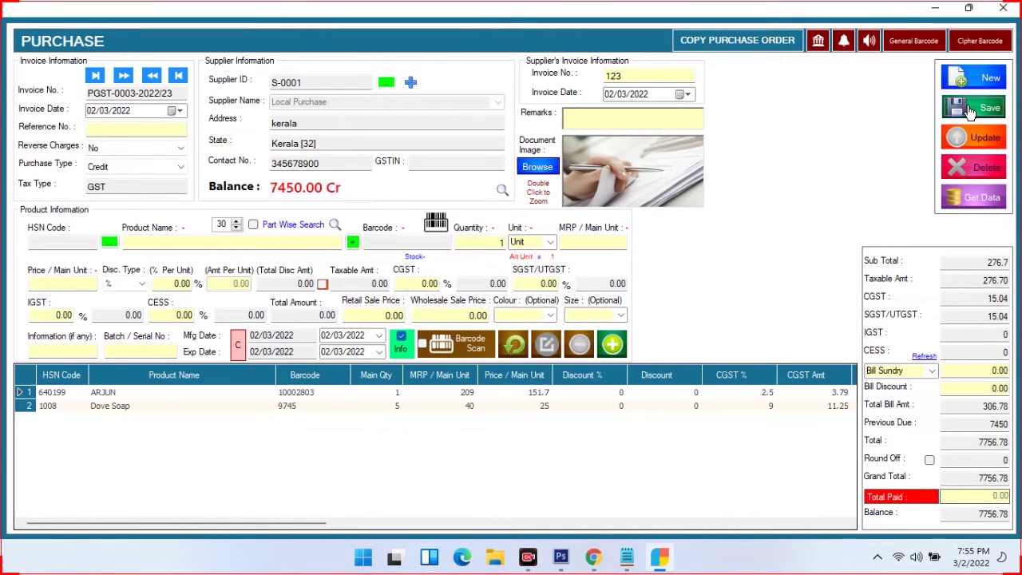
{"action": "left_click", "coordinate": [548, 335]}
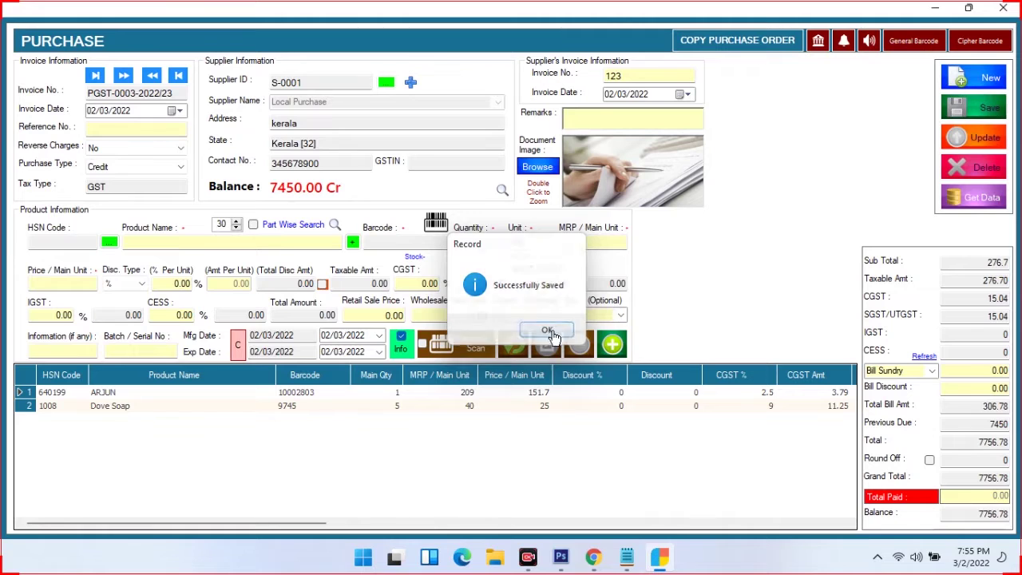
{"action": "left_click", "coordinate": [916, 43]}
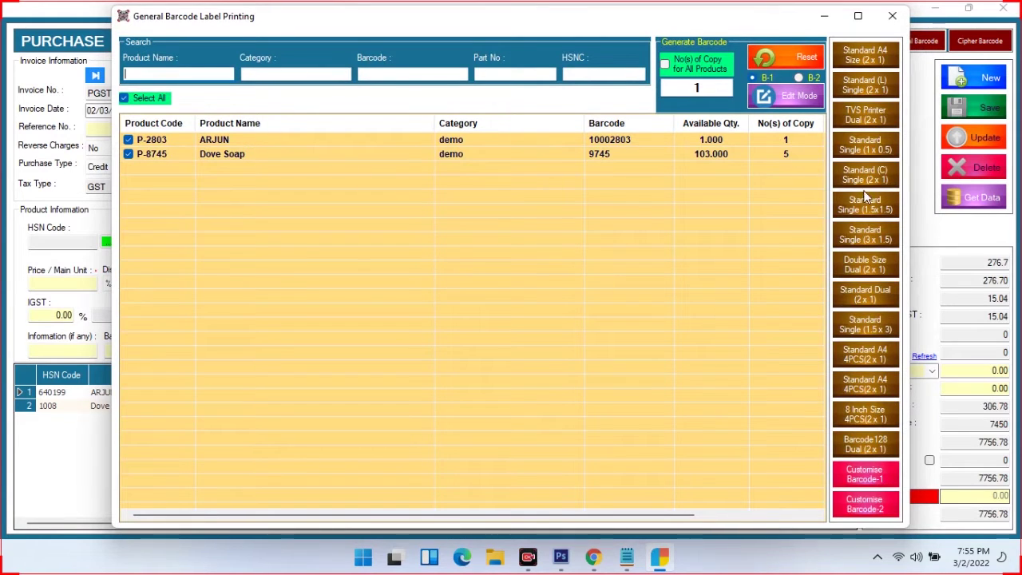
{"action": "left_click", "coordinate": [874, 112]}
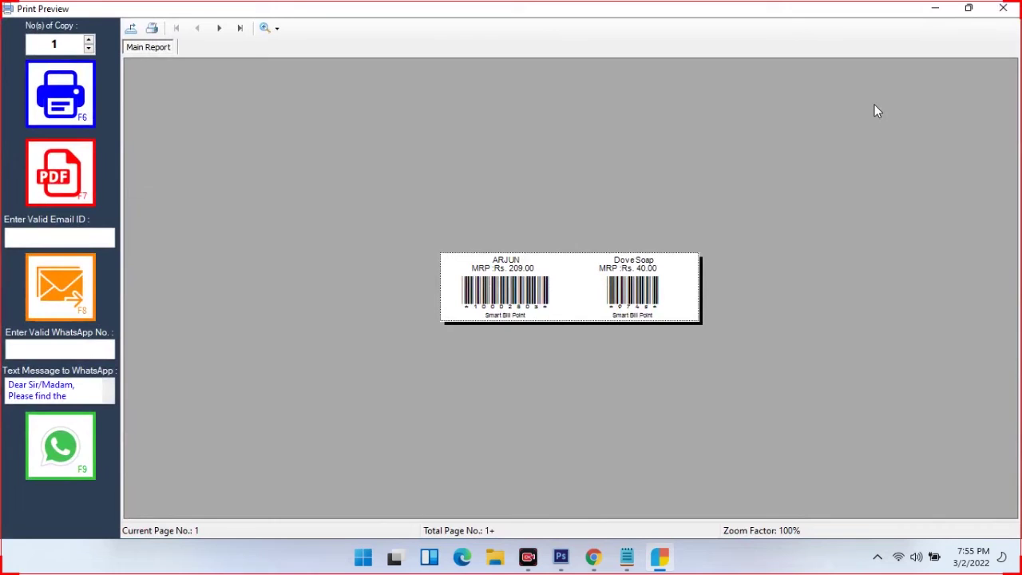
{"action": "left_click", "coordinate": [530, 289]}
{"action": "left_click", "coordinate": [645, 298]}
{"action": "left_click", "coordinate": [313, 223]}
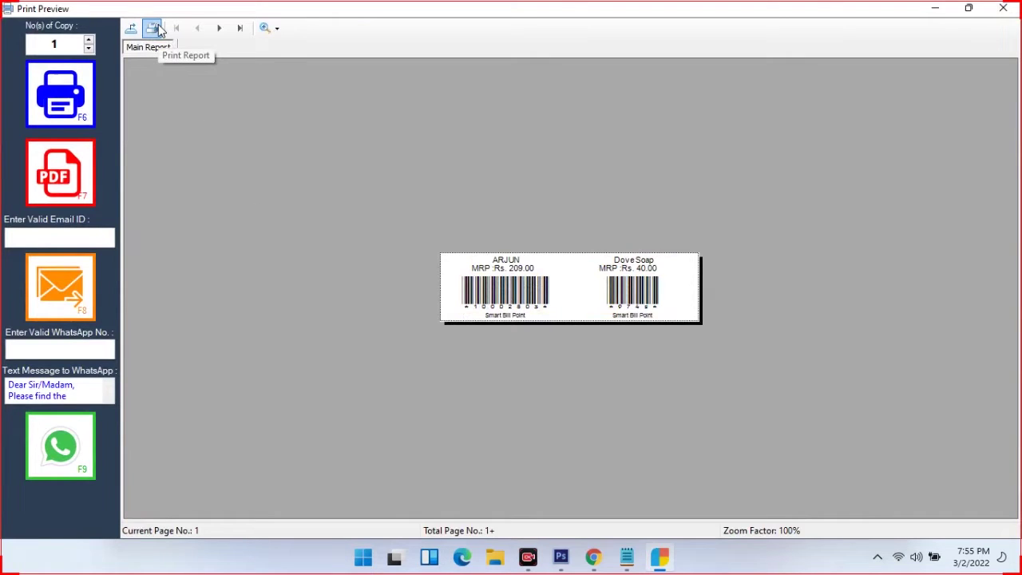
{"action": "left_click", "coordinate": [1004, 9]}
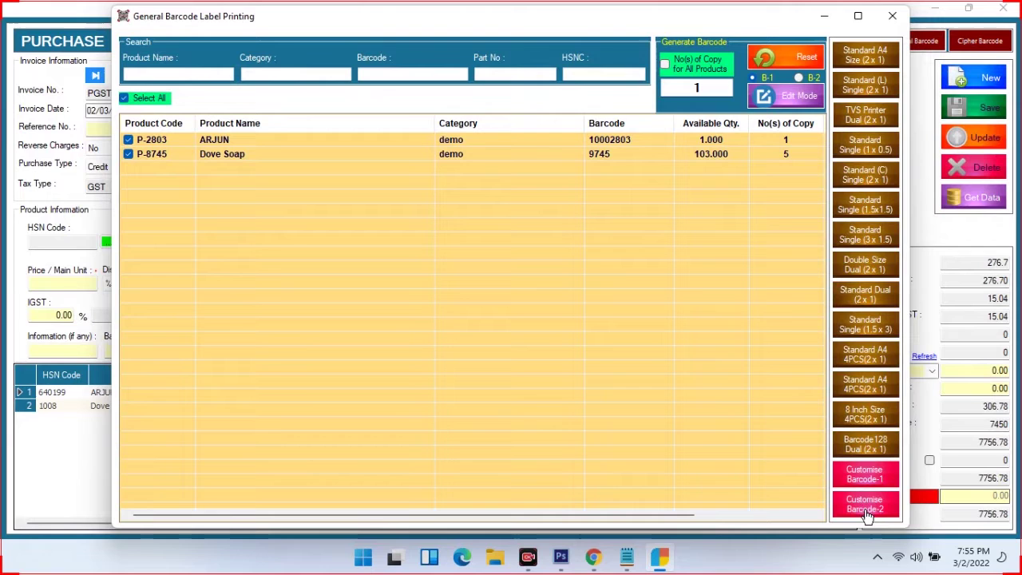
{"action": "left_click", "coordinate": [869, 55]}
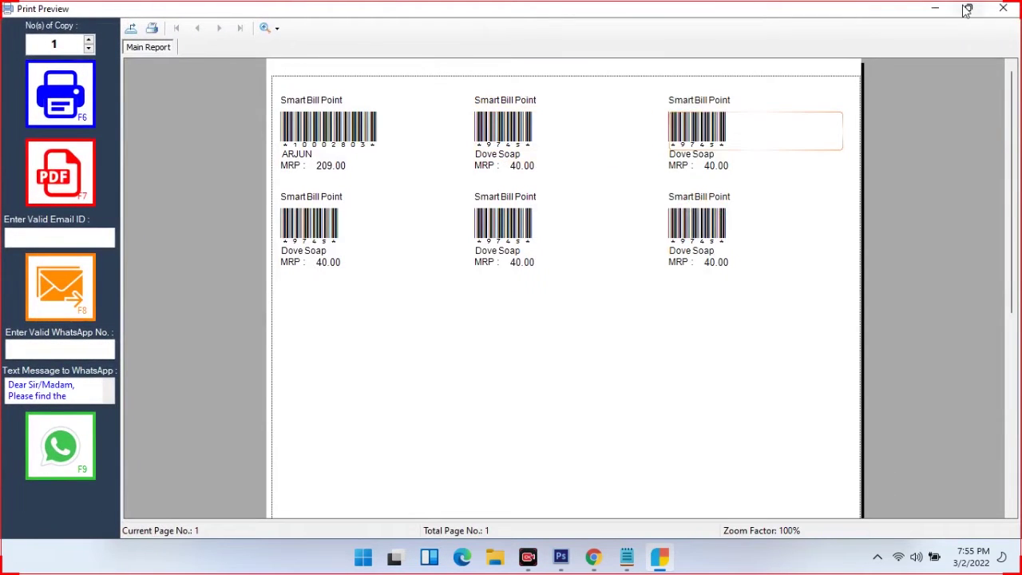
{"action": "left_click", "coordinate": [1007, 11]}
{"action": "left_click", "coordinate": [867, 85]}
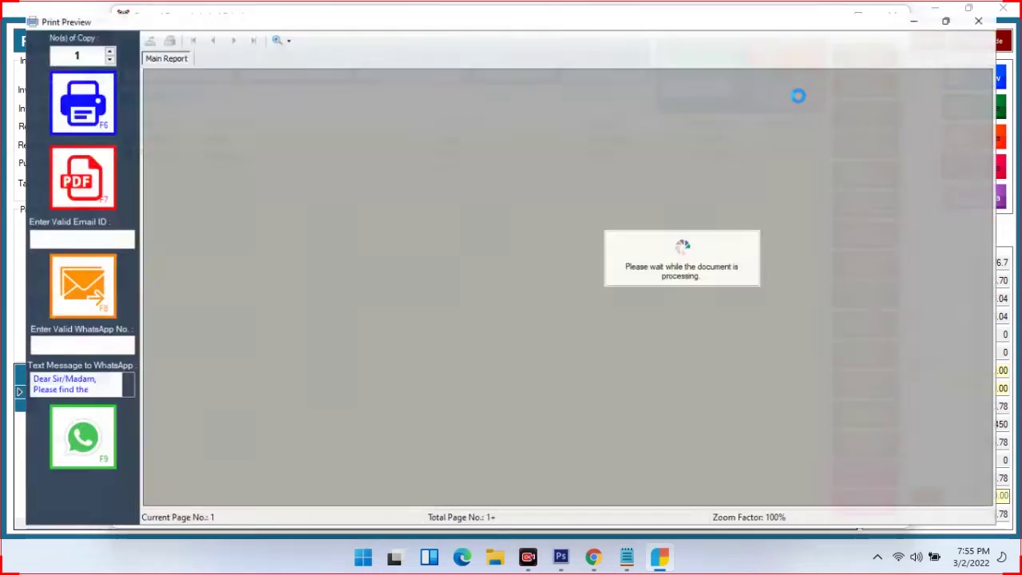
{"action": "left_click", "coordinate": [1003, 8]}
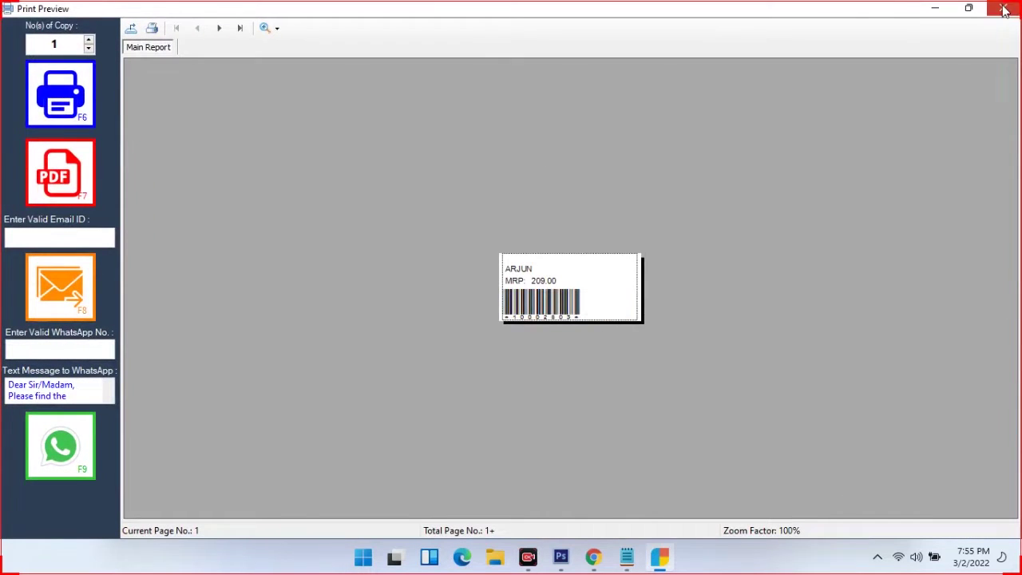
{"action": "left_click", "coordinate": [893, 18]}
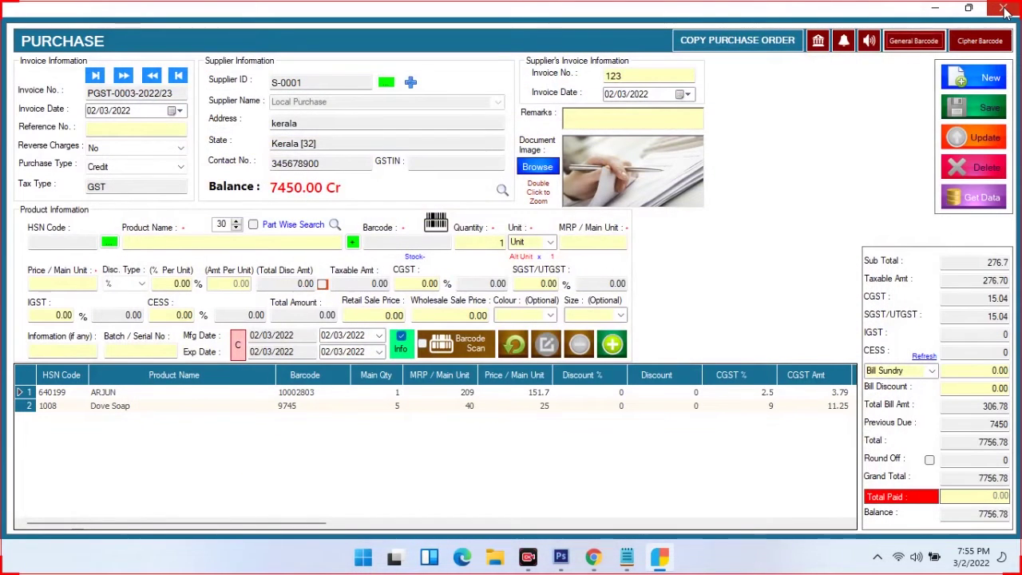
Start a new purchase return loaded from invoice PGST-0003-2022/23
{"action": "left_click", "coordinate": [1004, 8]}
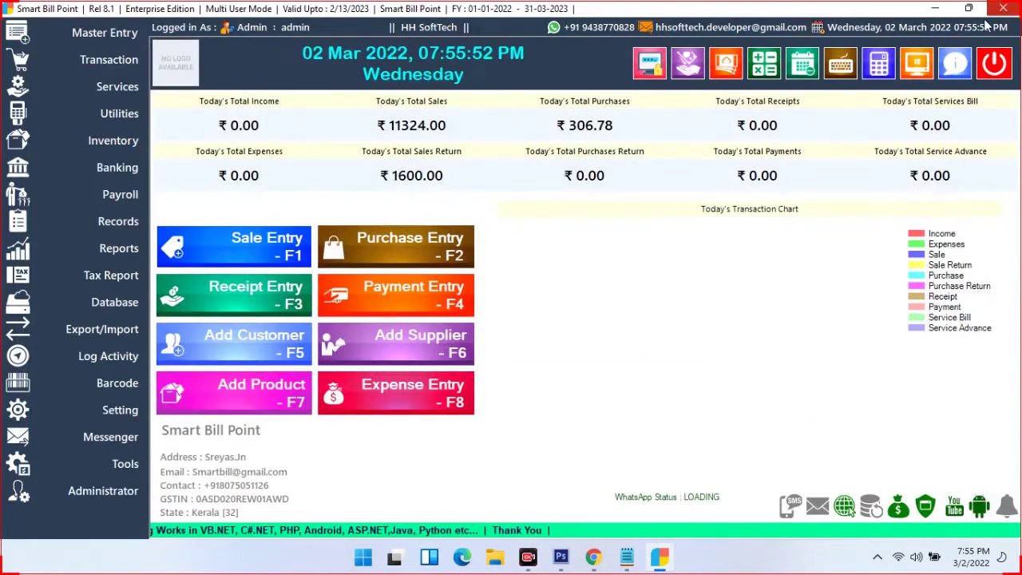
{"action": "left_click", "coordinate": [115, 60]}
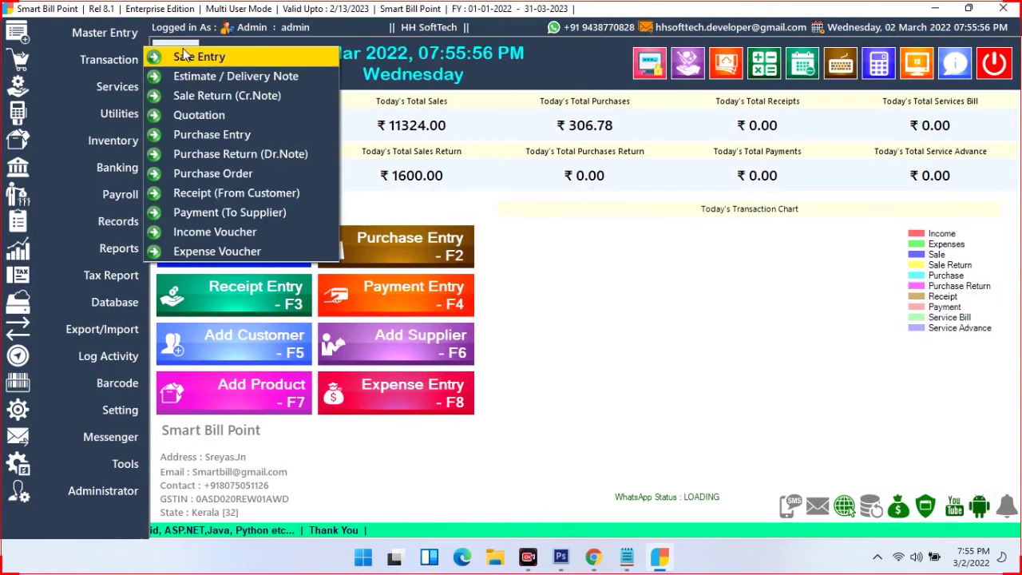
{"action": "left_click", "coordinate": [246, 157]}
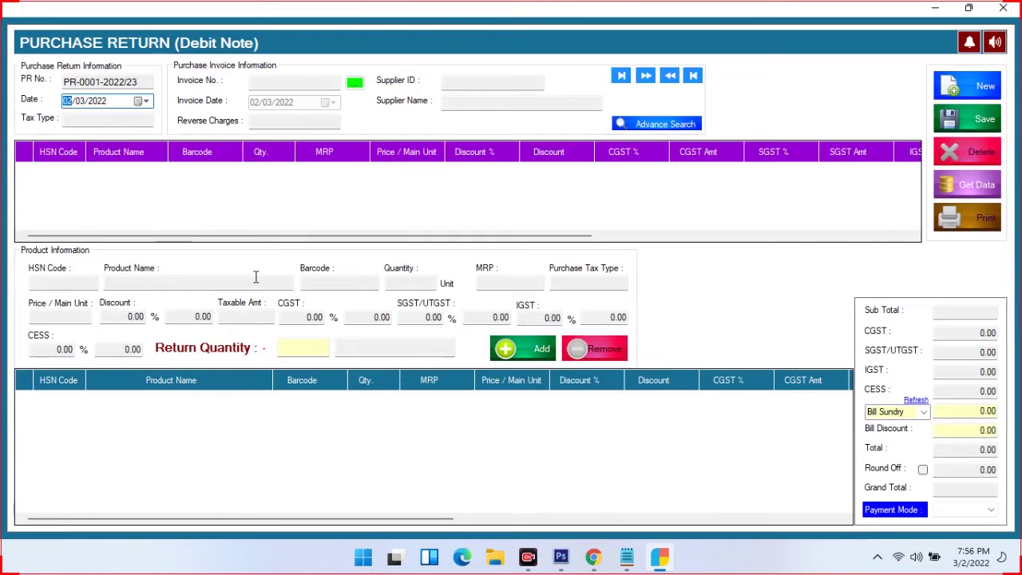
{"action": "left_click", "coordinate": [354, 83]}
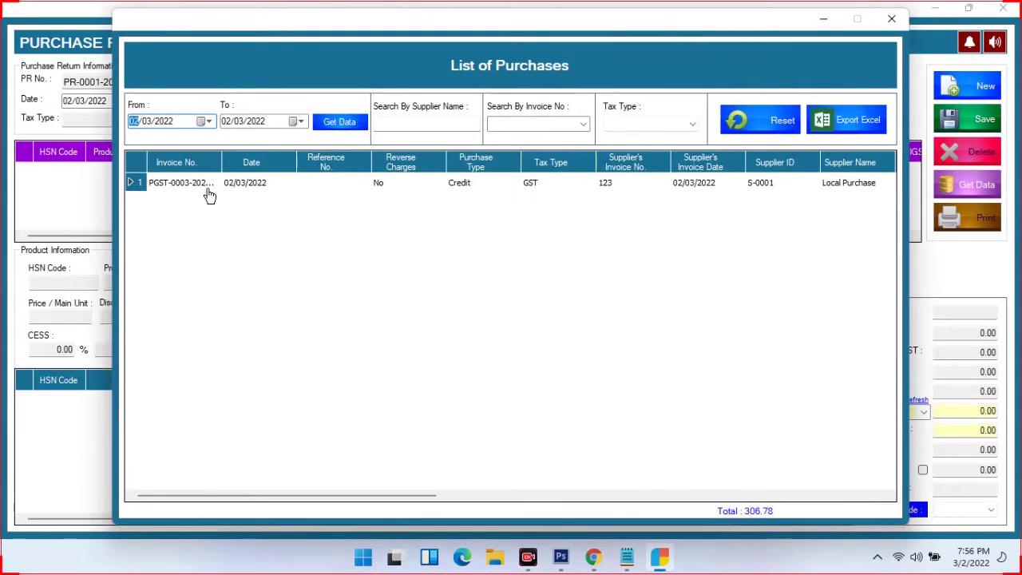
{"action": "double_click", "coordinate": [206, 185]}
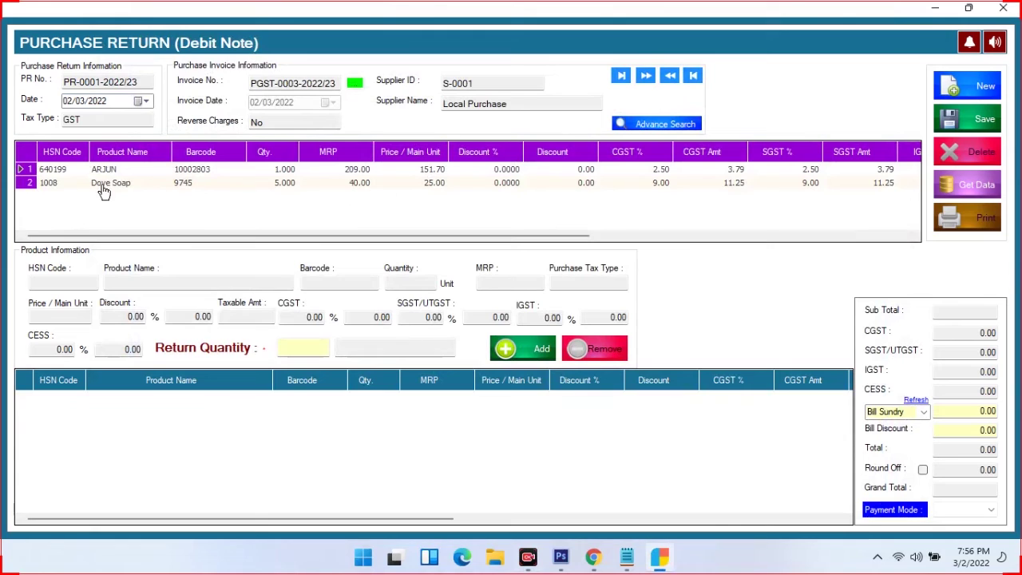
Return 2 Dove Soap, settle the debit note in Cash and save it
{"action": "left_click", "coordinate": [104, 190]}
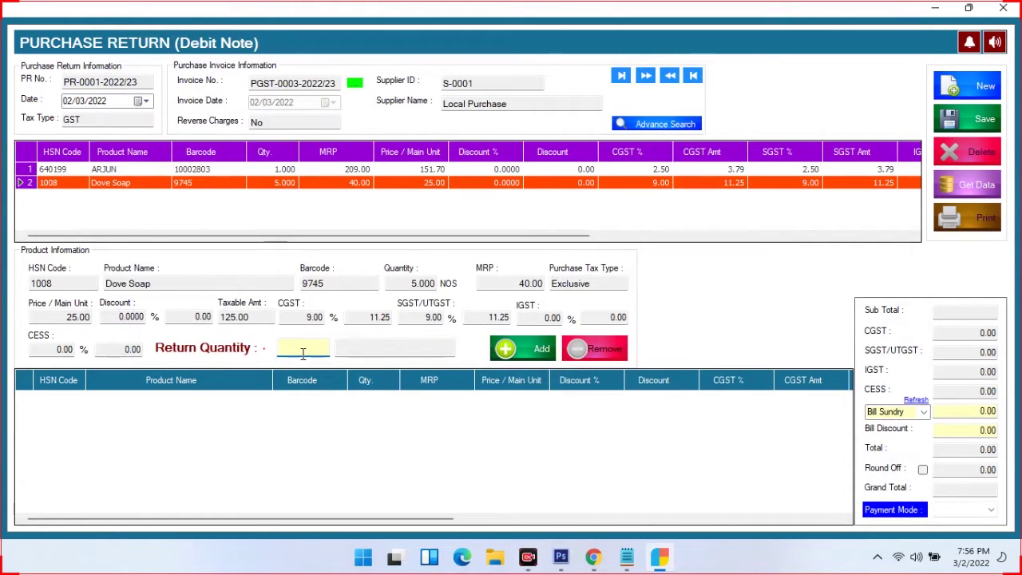
{"action": "type", "text": "2"}
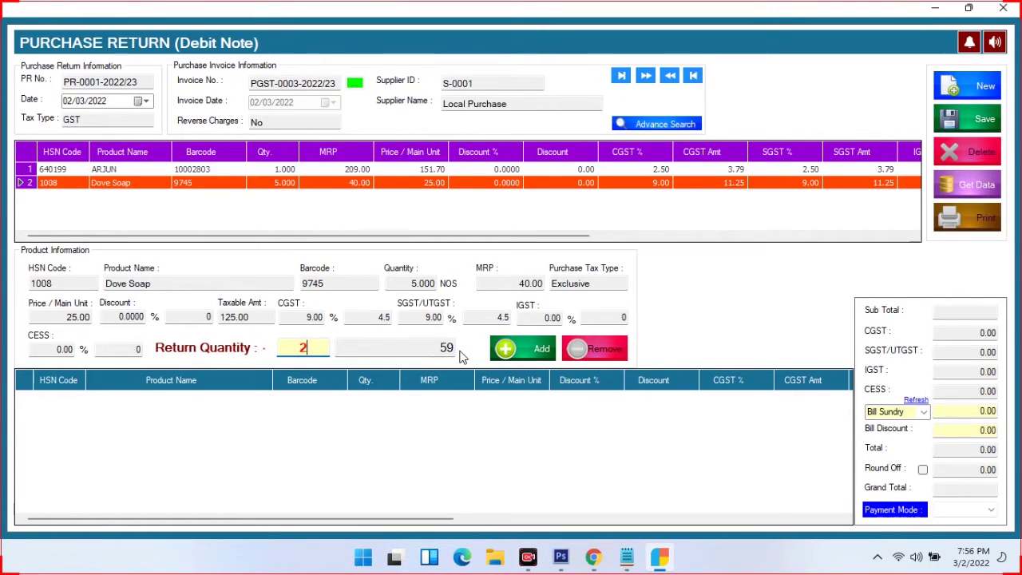
{"action": "left_click", "coordinate": [520, 353]}
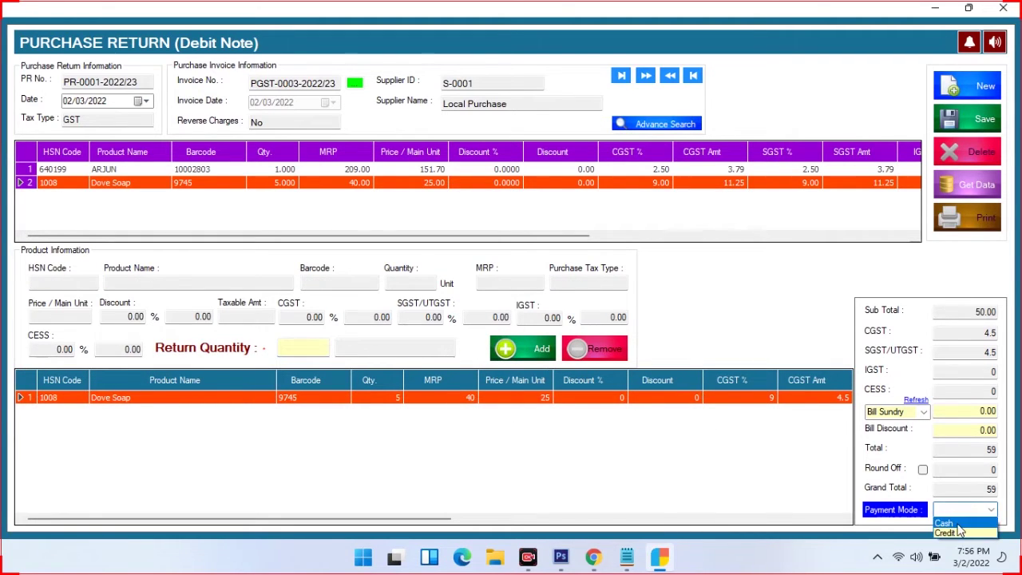
{"action": "left_click", "coordinate": [960, 524]}
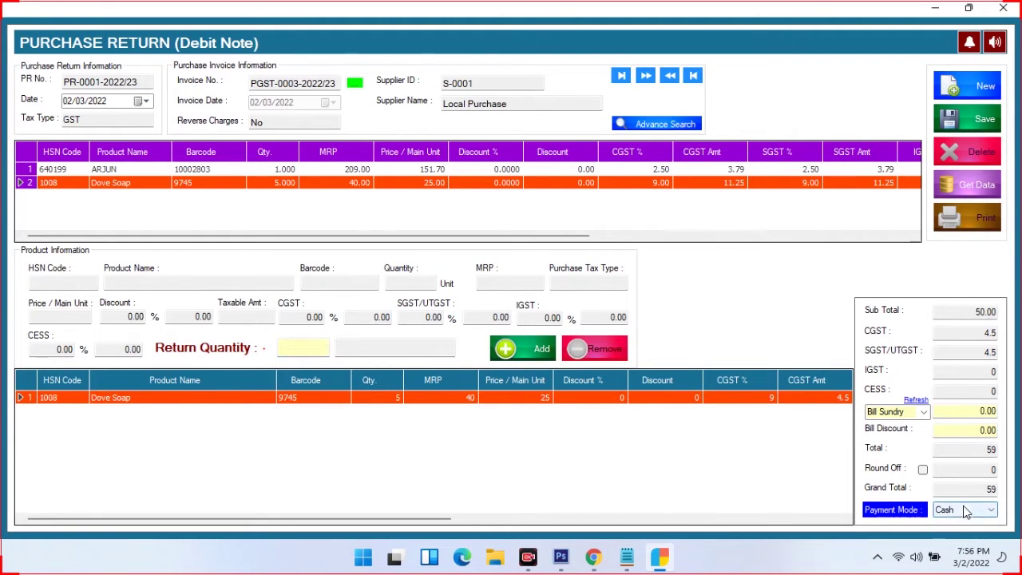
{"action": "left_click", "coordinate": [981, 128]}
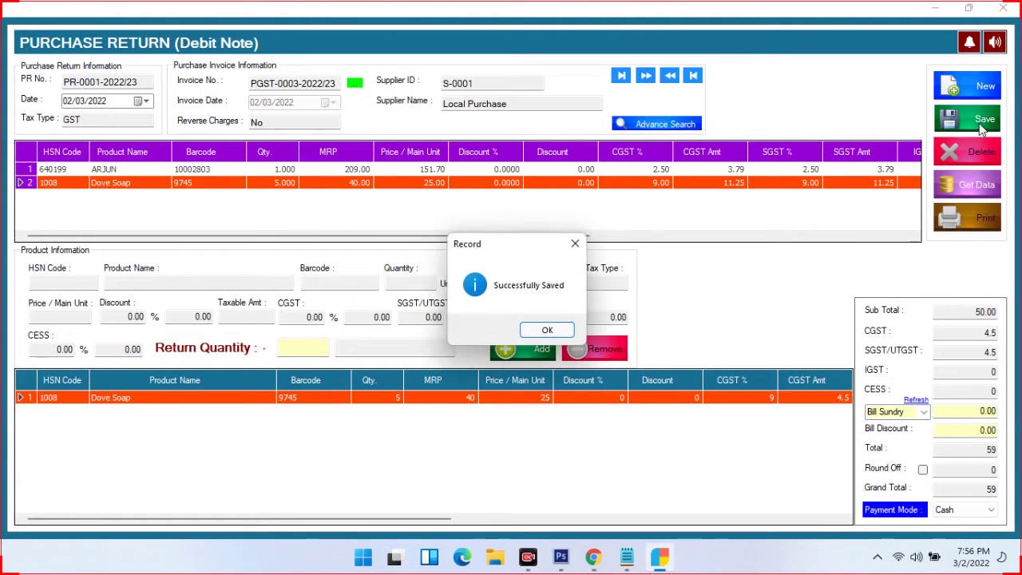
{"action": "left_click", "coordinate": [542, 329]}
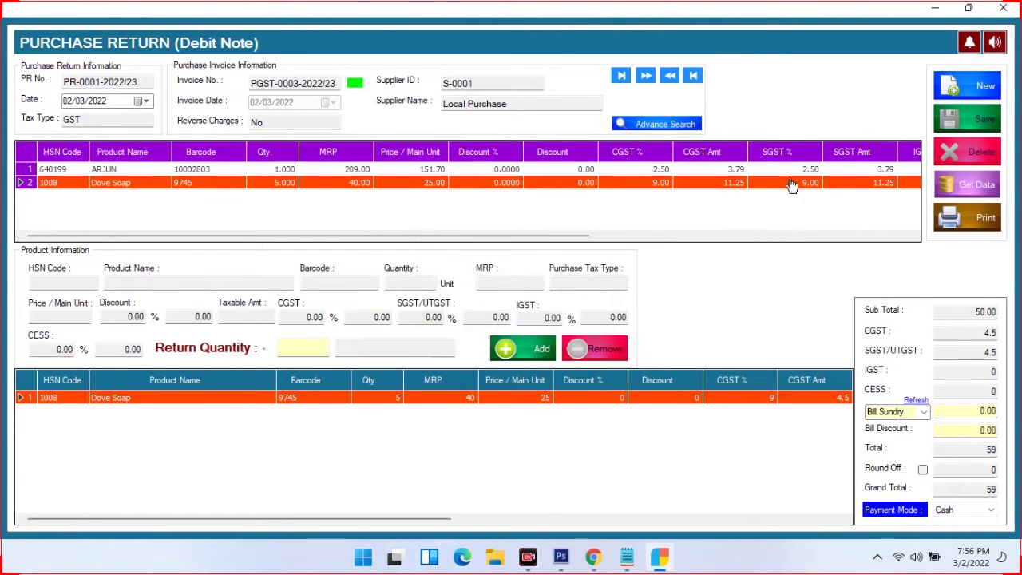
Scroll through the debit note's print preview, then close it
{"action": "left_click", "coordinate": [981, 223]}
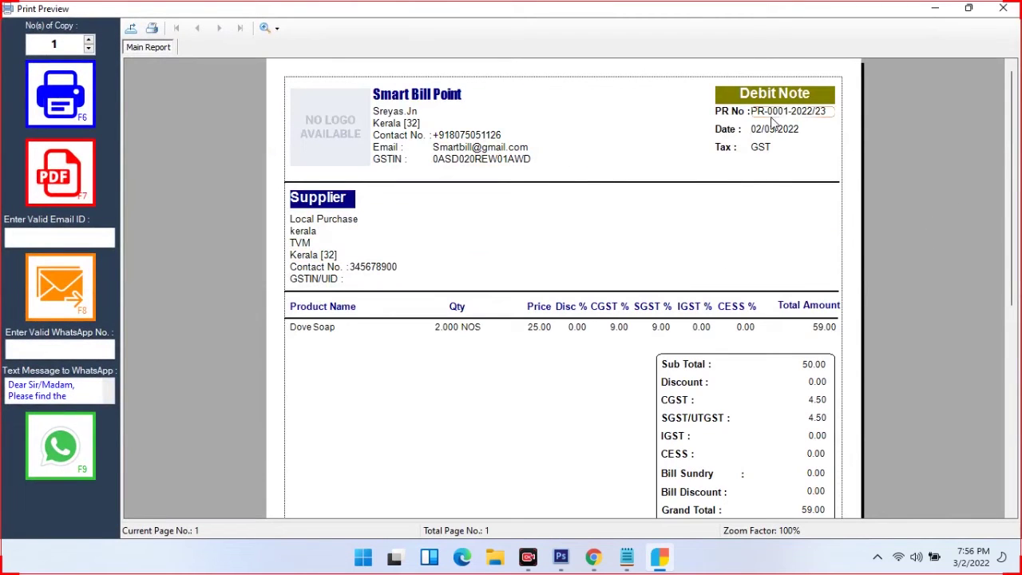
{"action": "scroll", "coordinate": [433, 252], "scroll_direction": "down", "scroll_amount": 3}
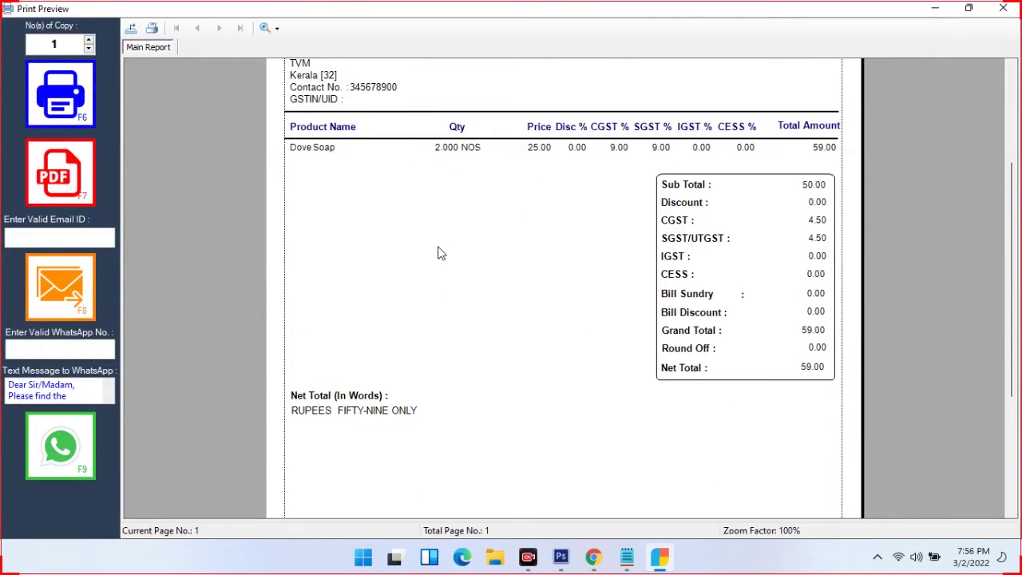
{"action": "scroll", "coordinate": [786, 365], "scroll_direction": "down", "scroll_amount": 3}
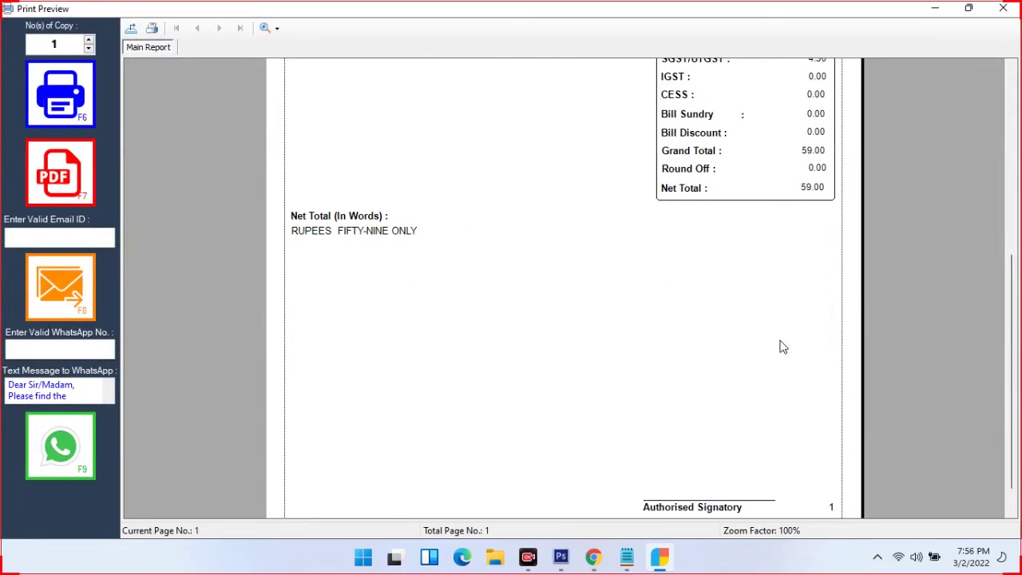
{"action": "scroll", "coordinate": [379, 239], "scroll_direction": "up", "scroll_amount": 5}
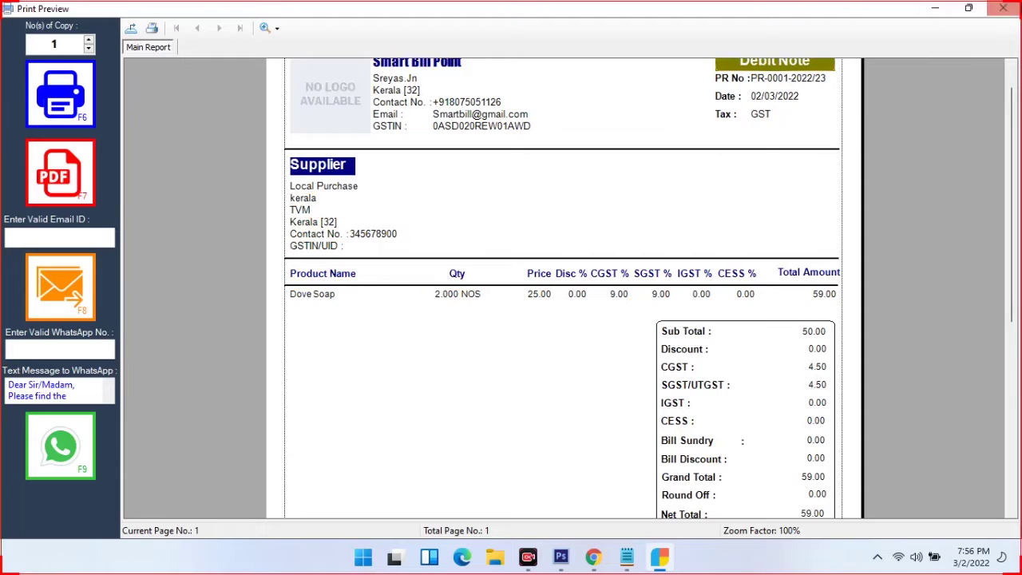
{"action": "left_click", "coordinate": [999, 10]}
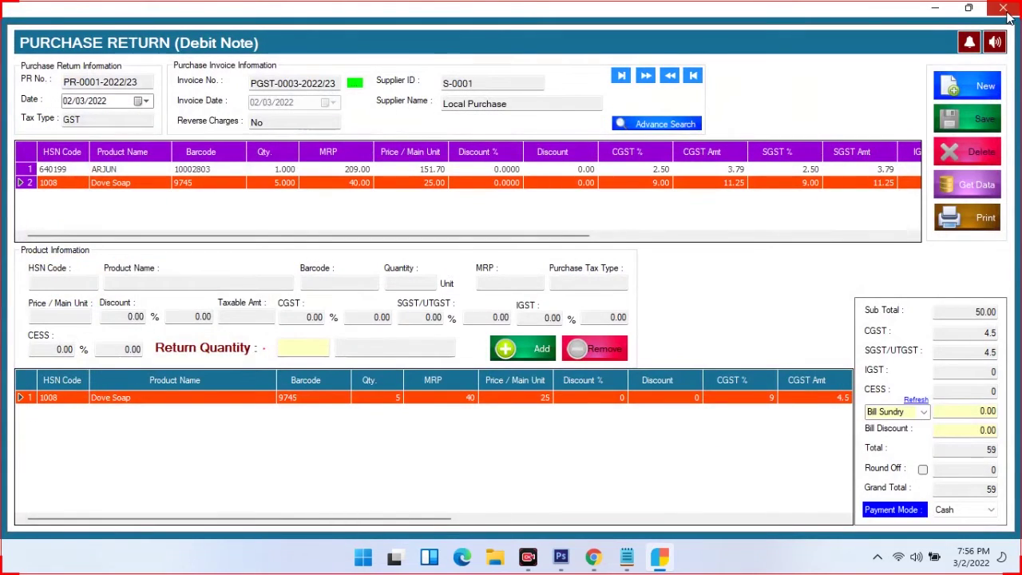
Close the purchase return and start a new purchase order
{"action": "left_click", "coordinate": [1002, 8]}
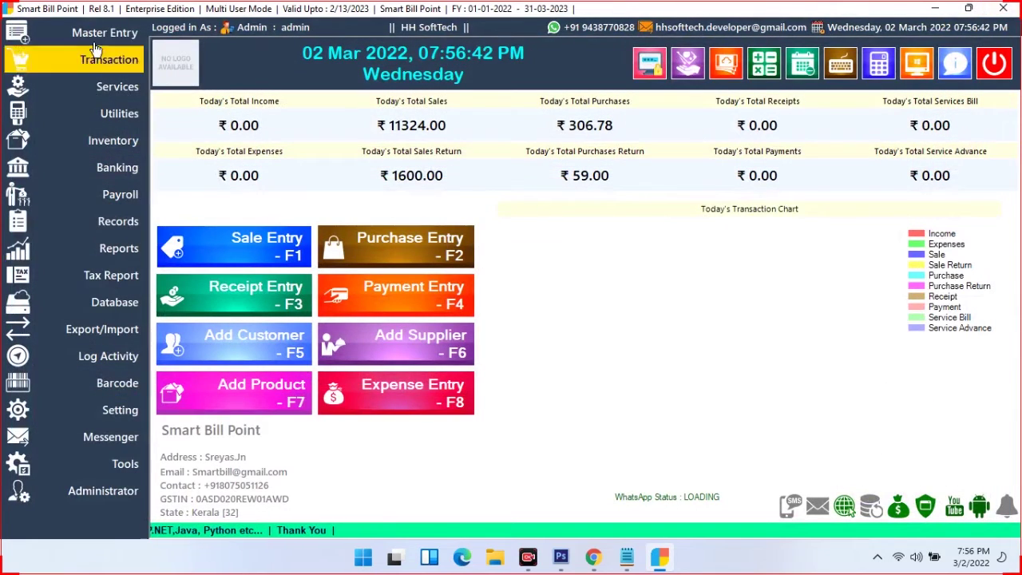
{"action": "left_click", "coordinate": [103, 71]}
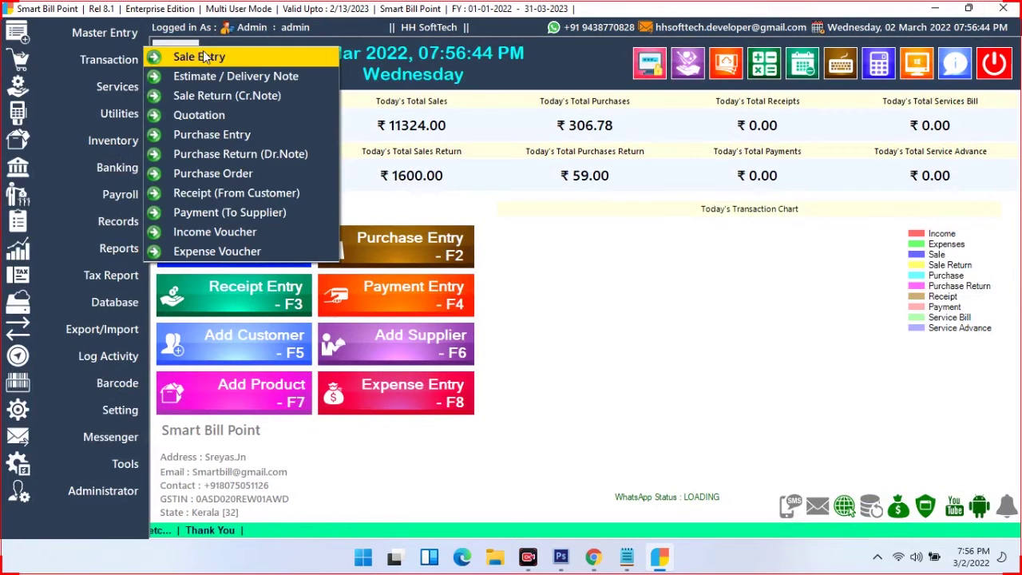
{"action": "left_click", "coordinate": [234, 174]}
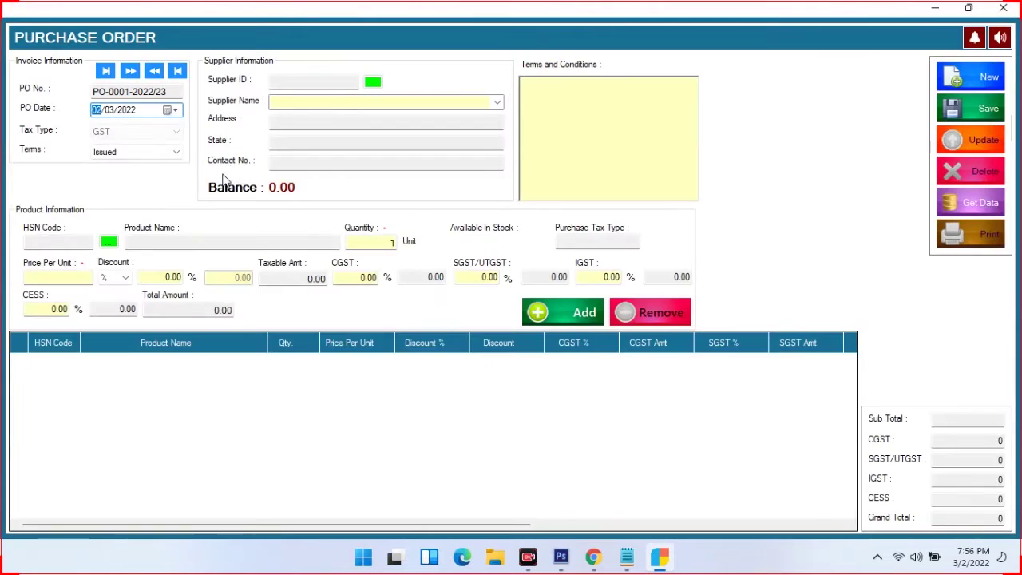
Choose Local Purchase as the supplier with Issued order terms
{"action": "left_click", "coordinate": [497, 104]}
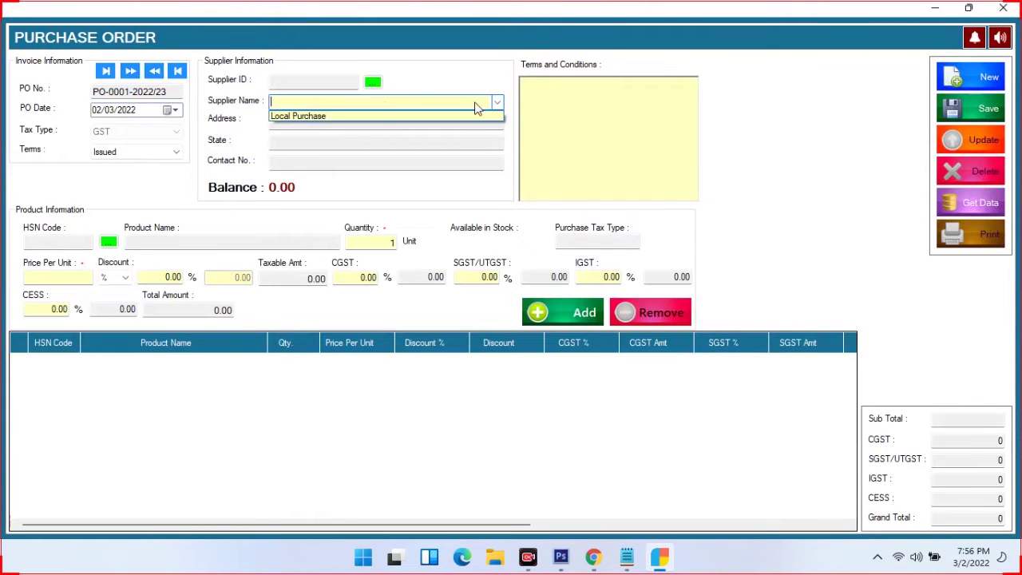
{"action": "left_click", "coordinate": [323, 117]}
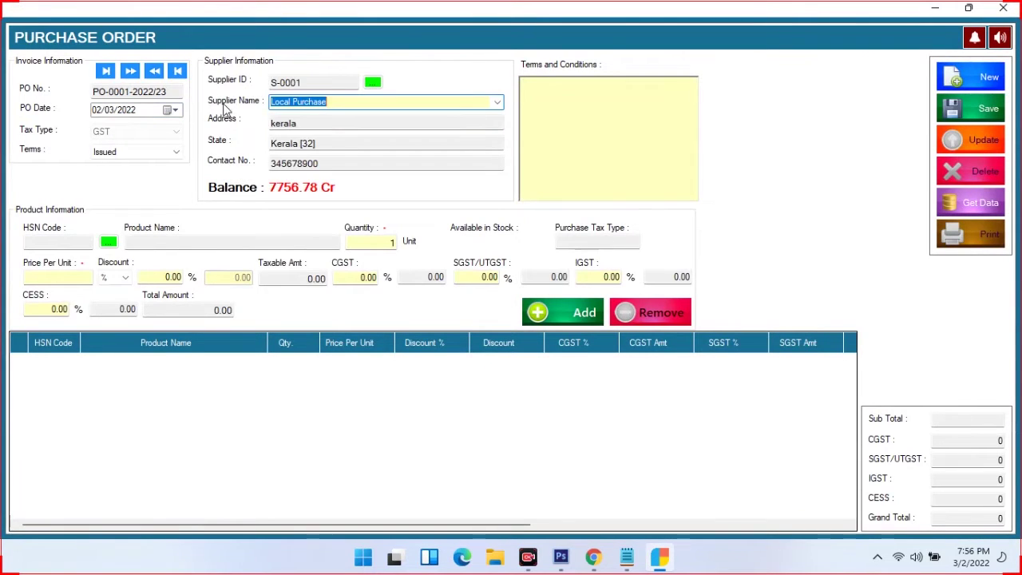
{"action": "left_click", "coordinate": [174, 154]}
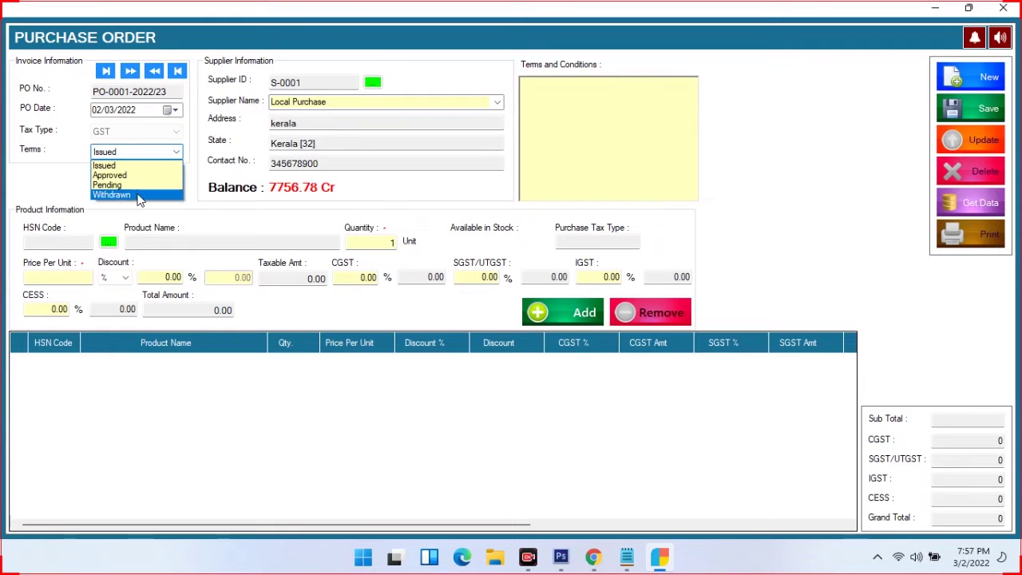
{"action": "left_click", "coordinate": [125, 166]}
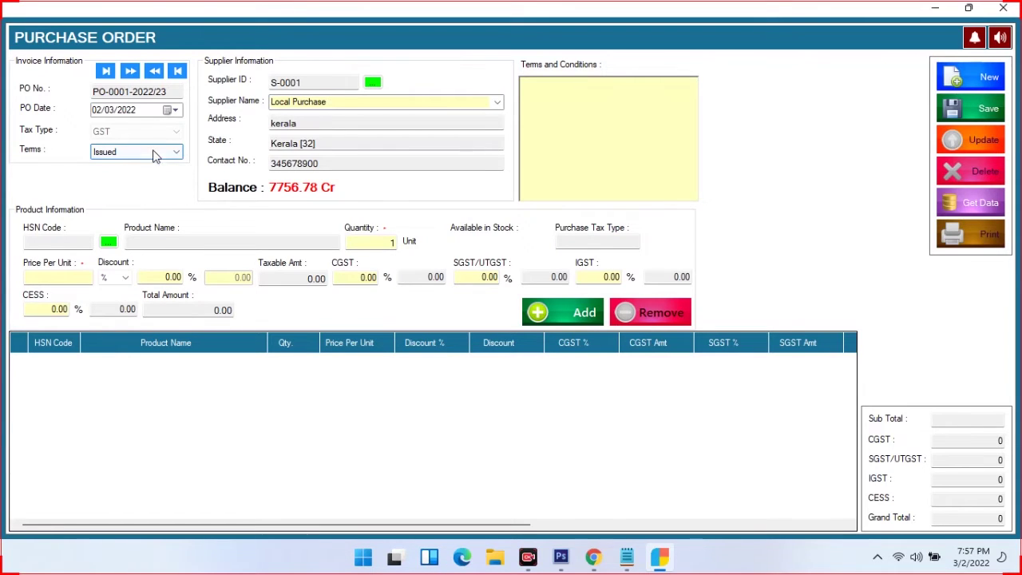
{"action": "left_click", "coordinate": [160, 244]}
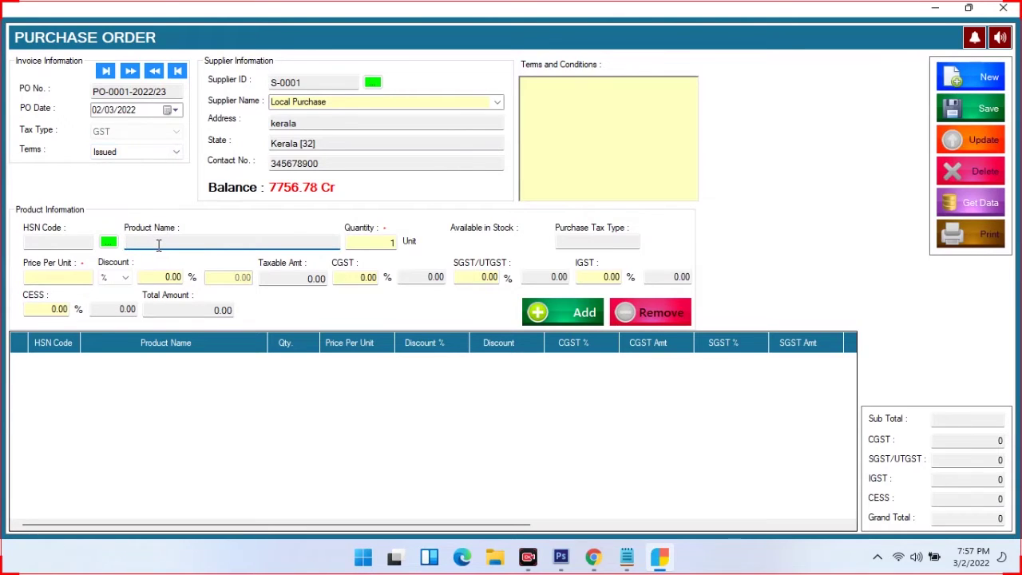
{"action": "left_click", "coordinate": [379, 244]}
{"action": "left_click", "coordinate": [229, 244]}
Switch order terms to Approved and back to Issued, then bring up the product list
{"action": "left_click", "coordinate": [177, 150]}
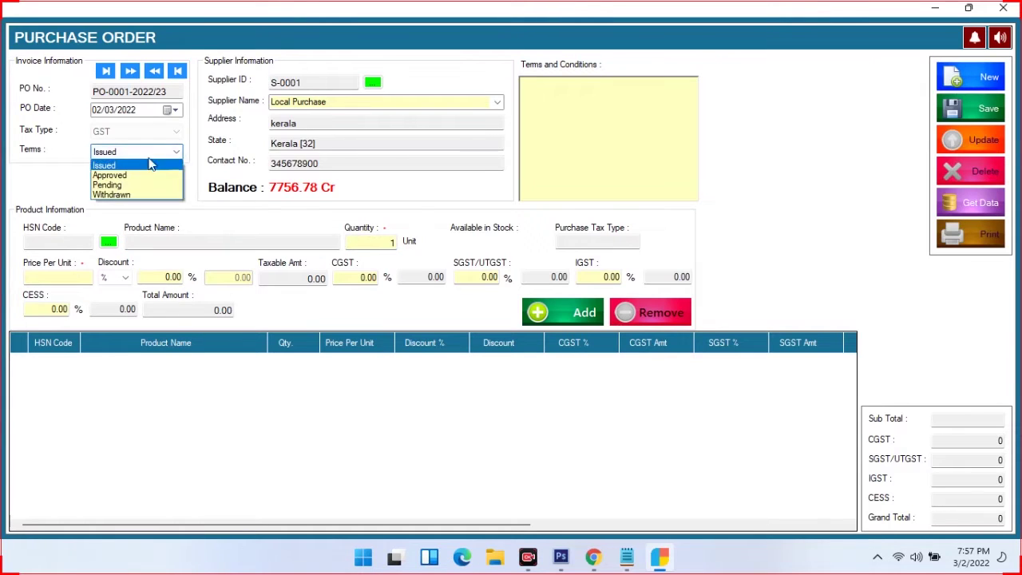
{"action": "left_click", "coordinate": [135, 171]}
{"action": "left_click", "coordinate": [170, 153]}
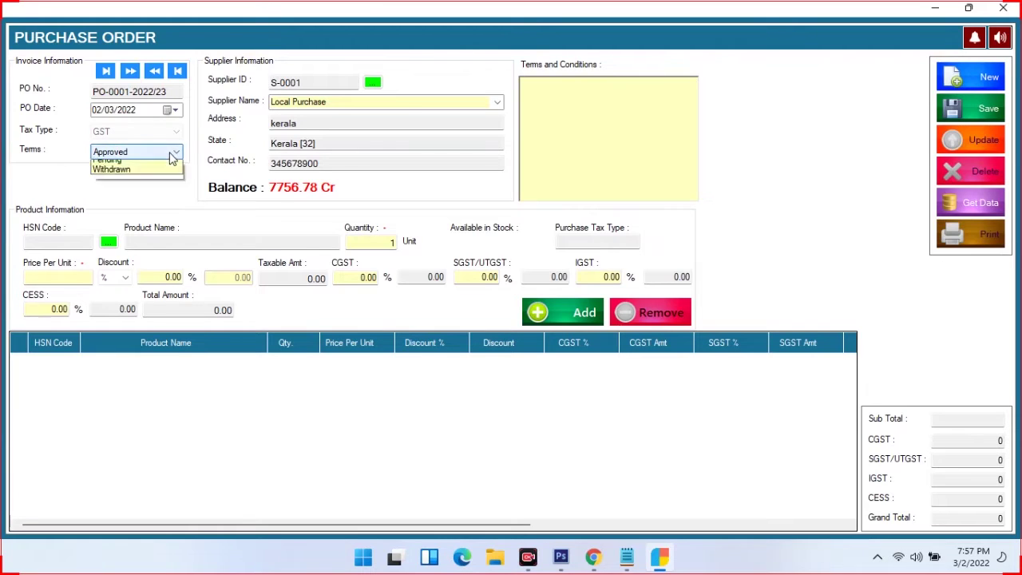
{"action": "left_click", "coordinate": [132, 166]}
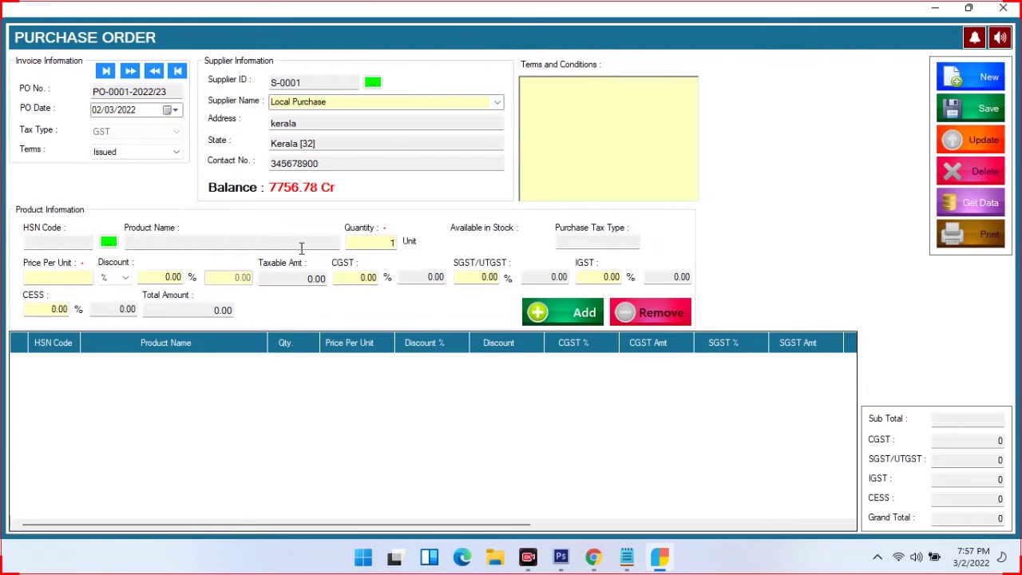
{"action": "left_click", "coordinate": [108, 241]}
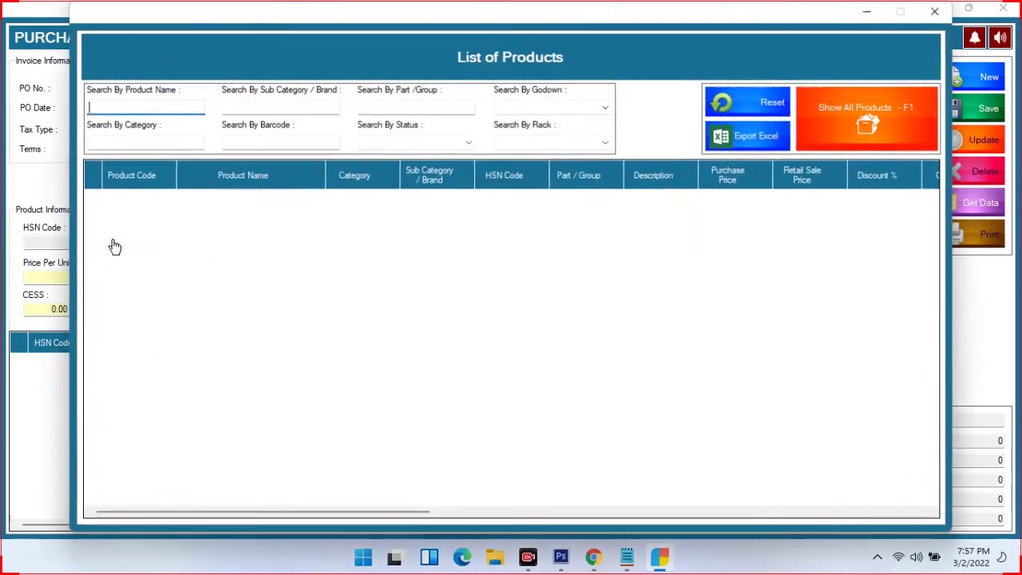
Load all products and add 6 SHIRT COOL COLORS C995HB at 682 to the order
{"action": "left_click", "coordinate": [853, 116]}
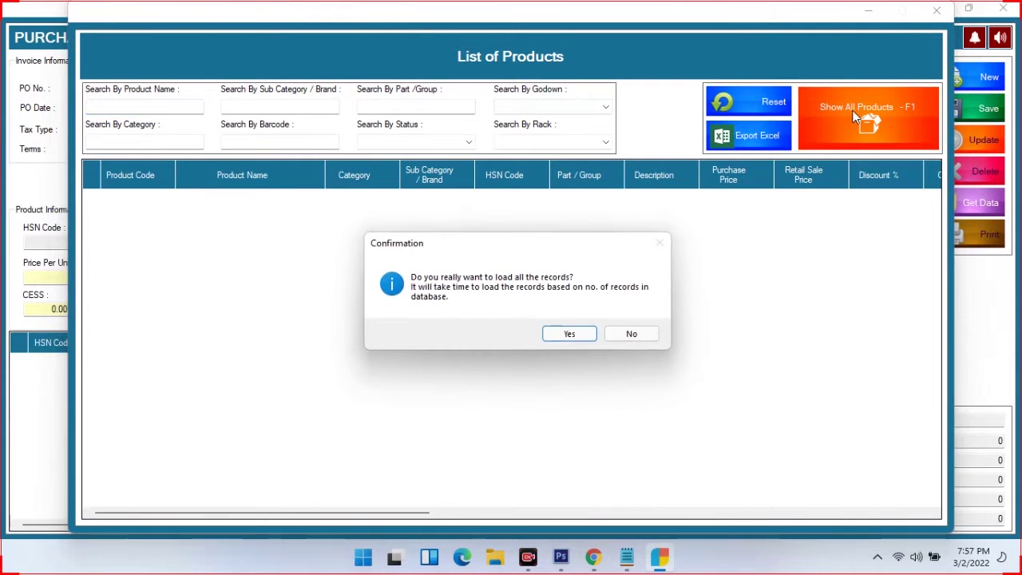
{"action": "left_click", "coordinate": [567, 333]}
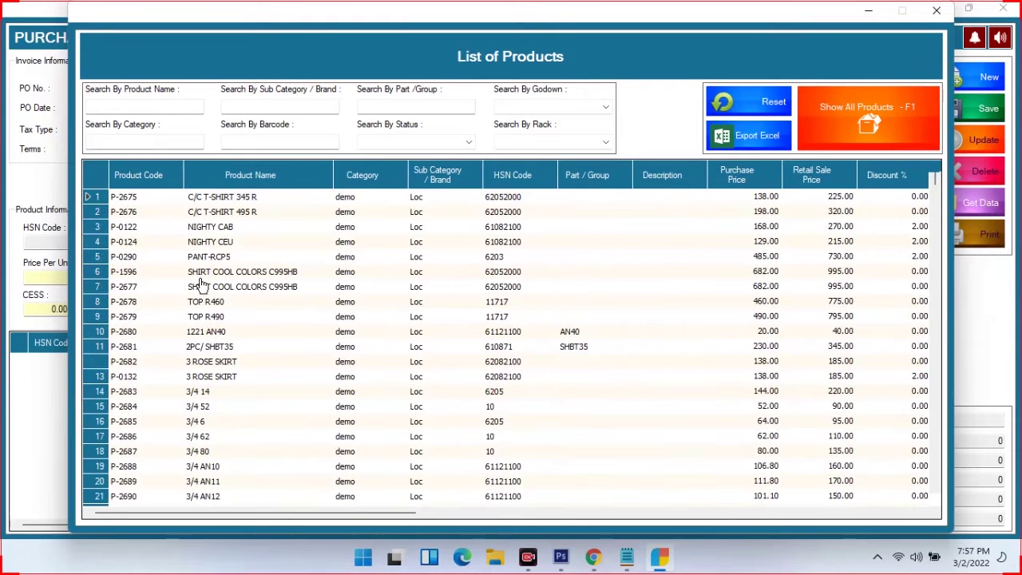
{"action": "double_click", "coordinate": [212, 272]}
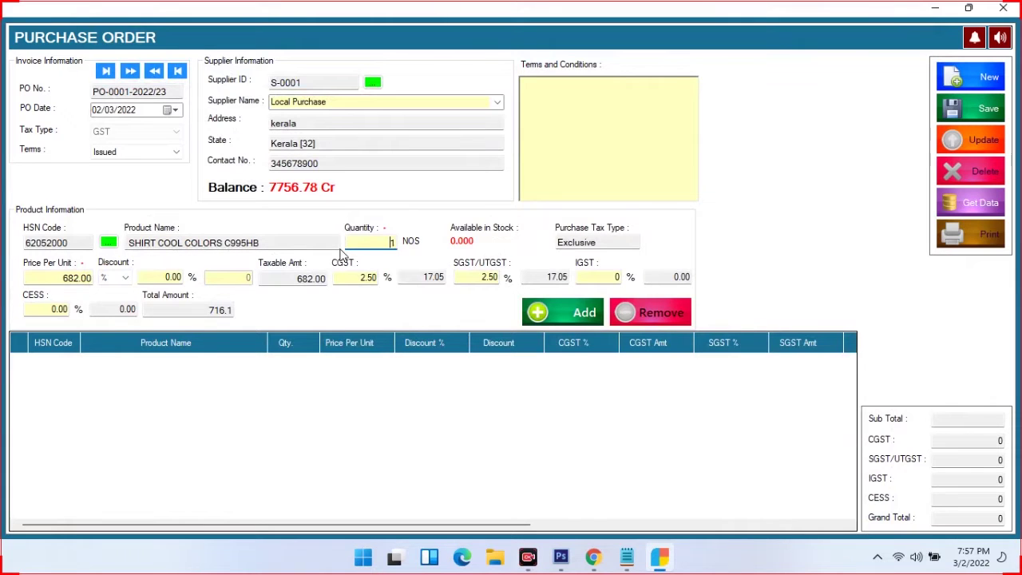
{"action": "type", "text": "6"}
{"action": "left_click", "coordinate": [572, 319]}
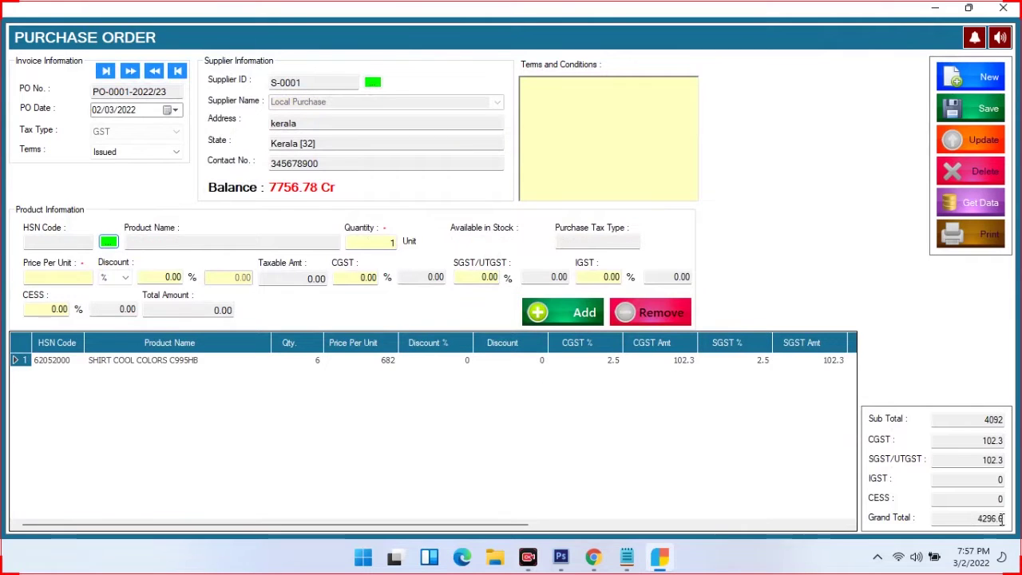
{"action": "left_click", "coordinate": [566, 361]}
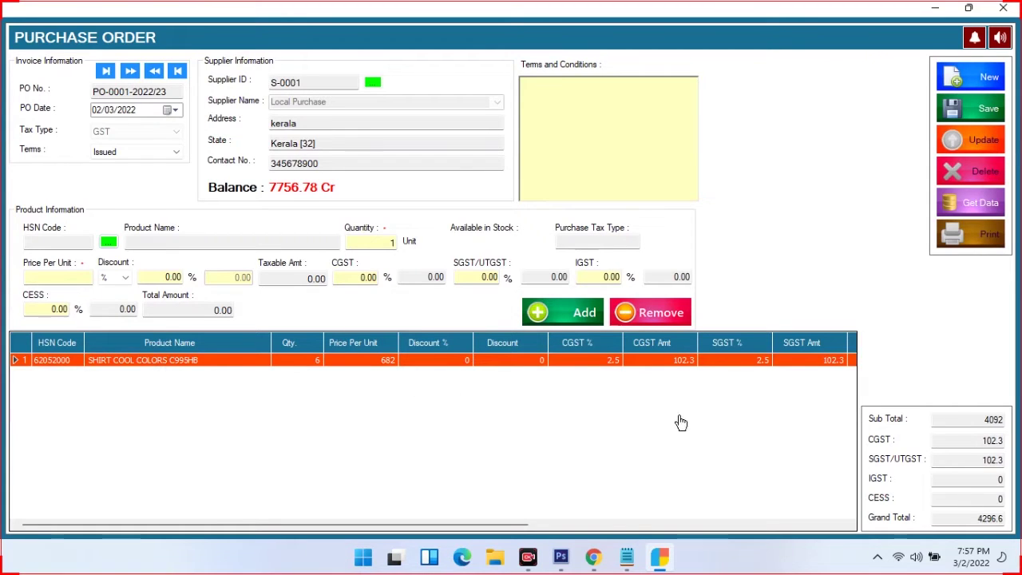
Save purchase order PO-0001-2022/23 and bring up its print preview
{"action": "left_click", "coordinate": [973, 119]}
{"action": "left_click", "coordinate": [547, 330]}
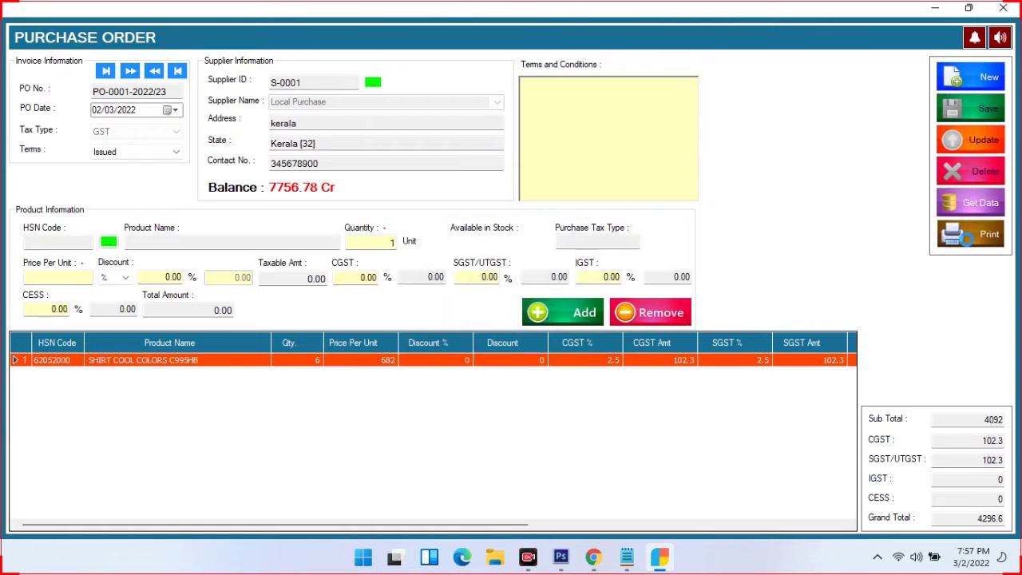
{"action": "left_click", "coordinate": [968, 244]}
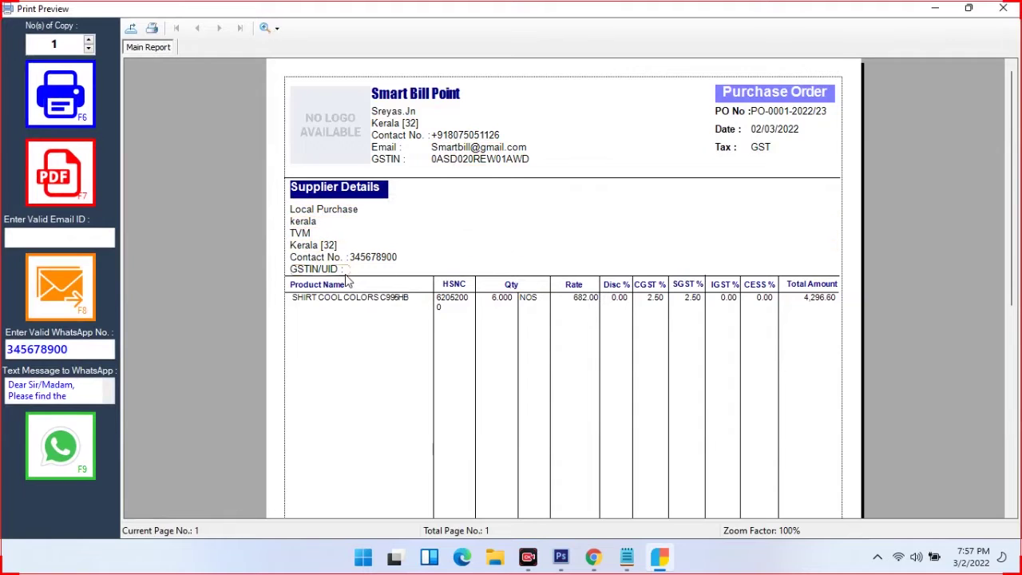
Review the 4,296.60 printout, then close the preview and the order form
{"action": "scroll", "coordinate": [559, 316], "scroll_direction": "down", "scroll_amount": 2}
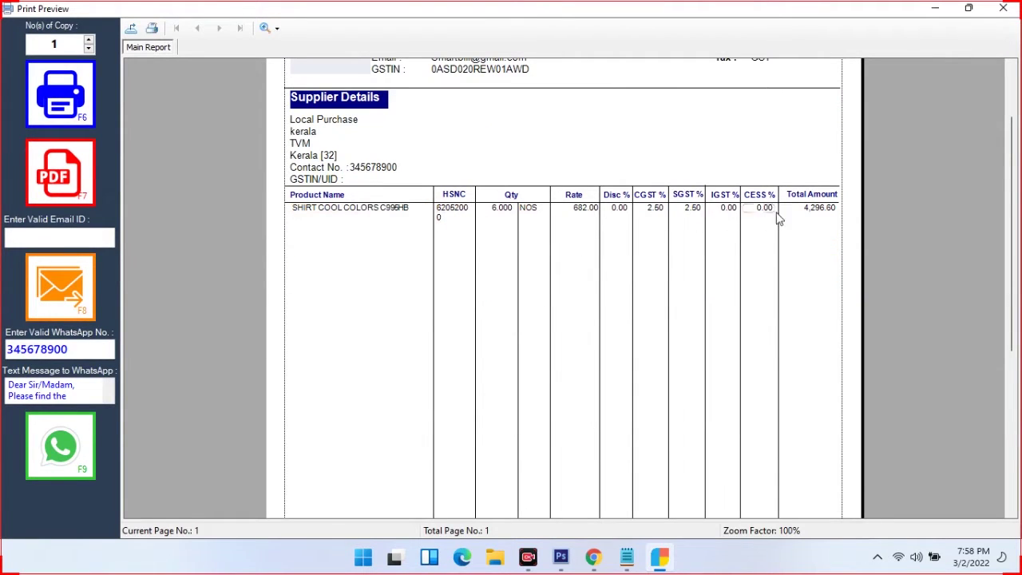
{"action": "scroll", "coordinate": [822, 224], "scroll_direction": "down", "scroll_amount": 3}
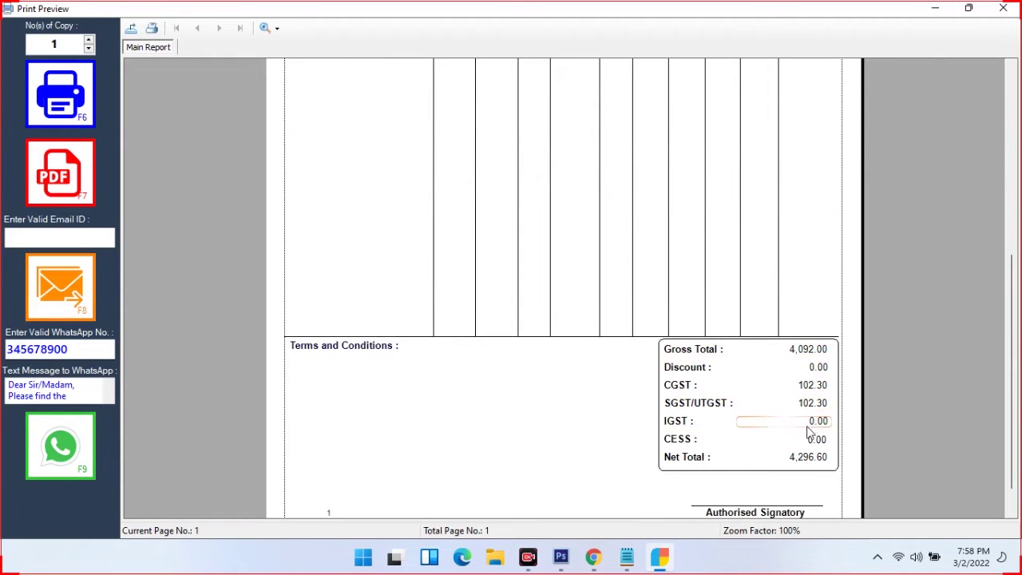
{"action": "scroll", "coordinate": [787, 468], "scroll_direction": "down", "scroll_amount": 1}
{"action": "scroll", "coordinate": [766, 415], "scroll_direction": "up", "scroll_amount": 5}
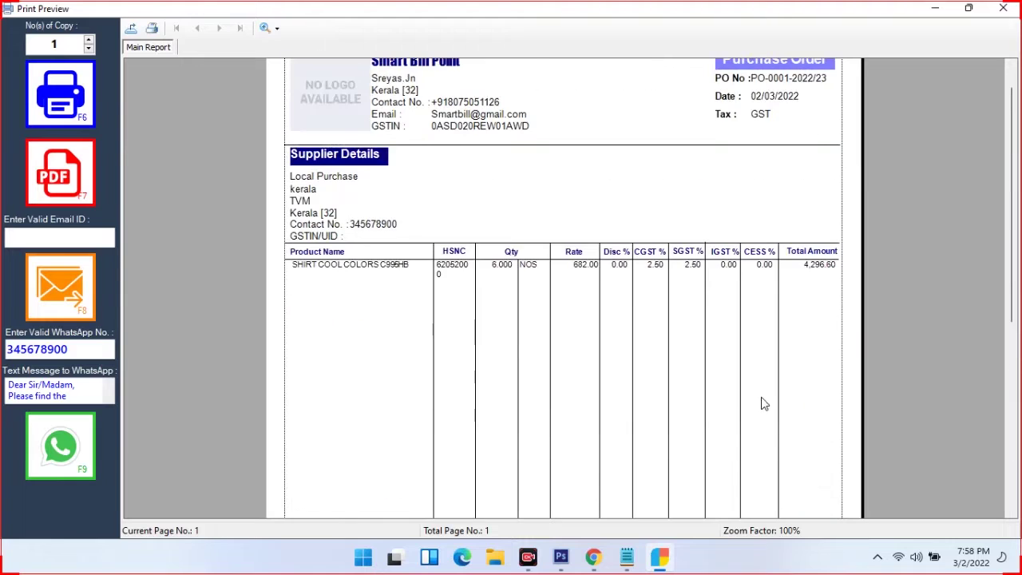
{"action": "scroll", "coordinate": [593, 308], "scroll_direction": "up", "scroll_amount": 1}
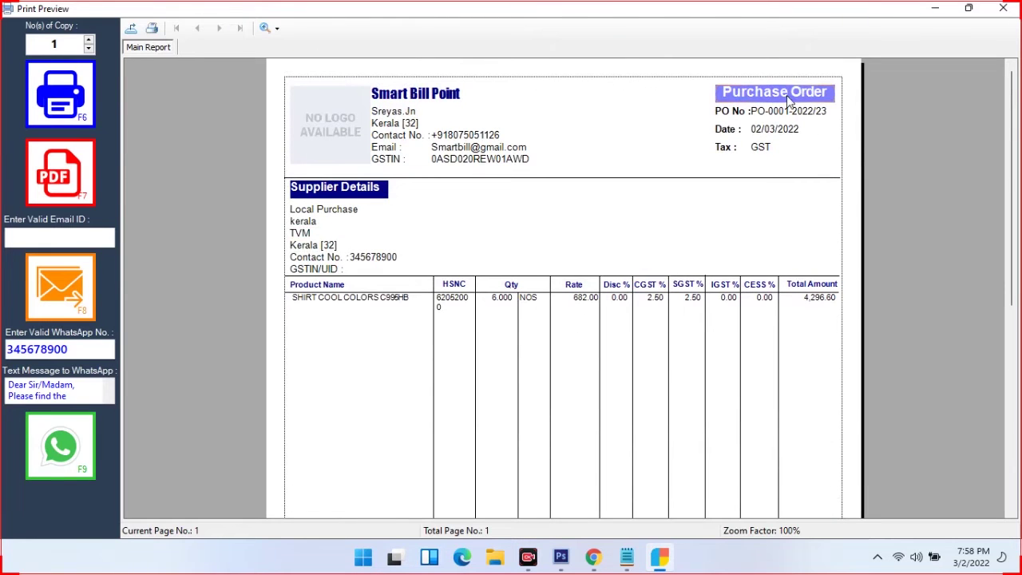
{"action": "left_click", "coordinate": [1003, 10]}
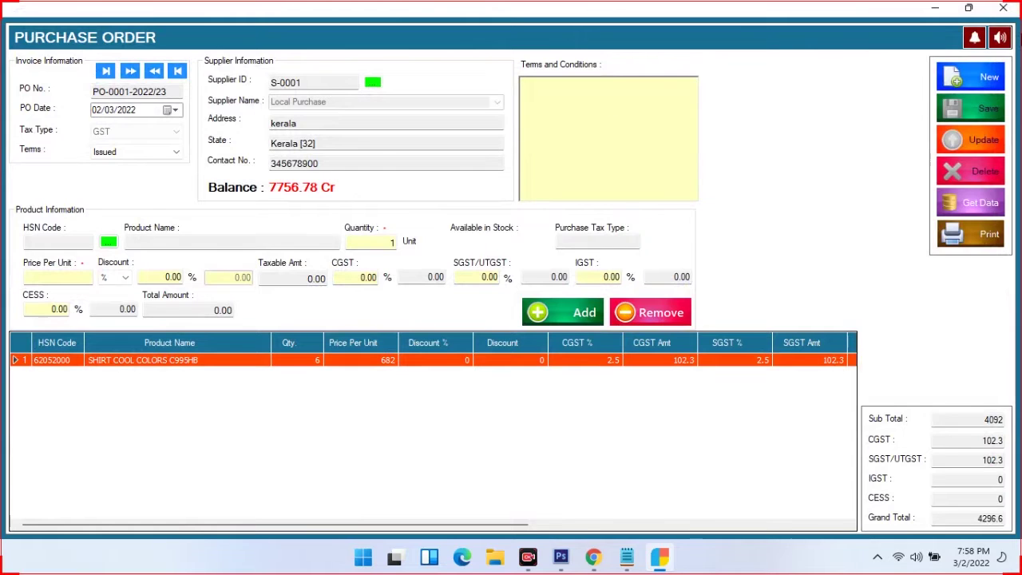
{"action": "left_click", "coordinate": [1004, 8]}
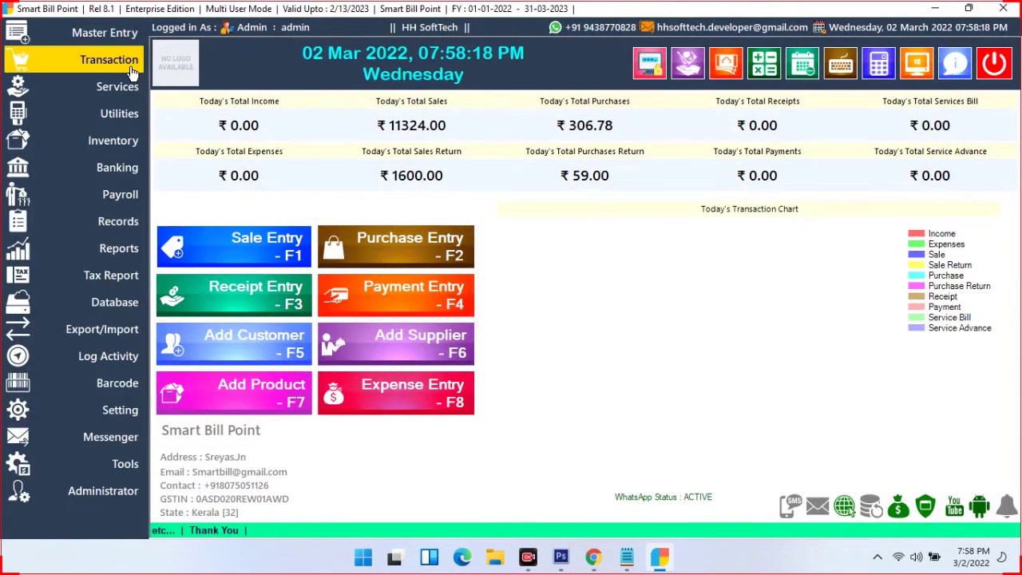
Start a Receipt (From Customer) and select the paying credit customer
{"action": "left_click", "coordinate": [132, 72]}
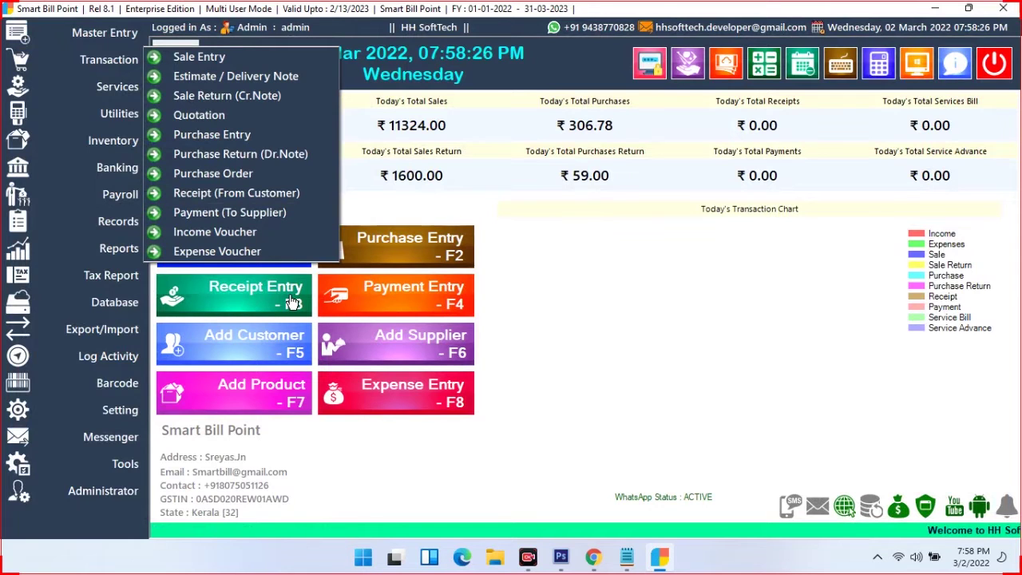
{"action": "left_click", "coordinate": [261, 193]}
{"action": "left_click", "coordinate": [517, 158]}
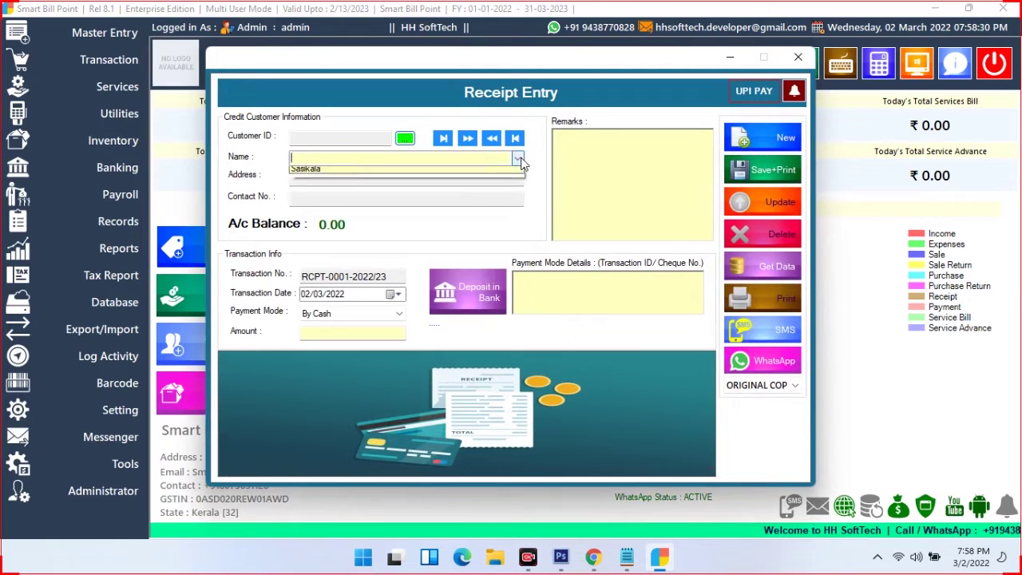
{"action": "left_click", "coordinate": [305, 169]}
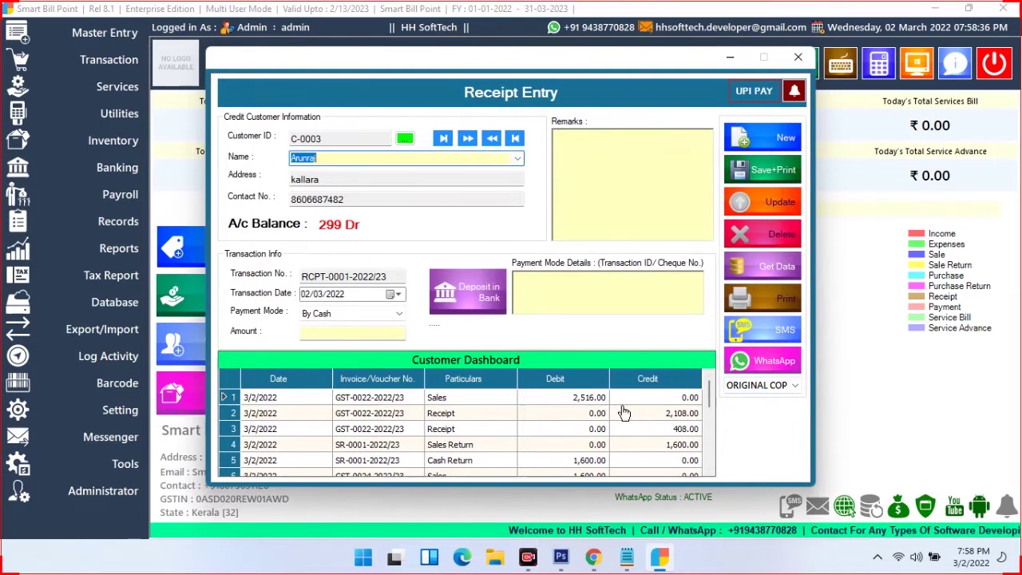
{"action": "left_click_drag", "start_coordinate": [711, 403], "coordinate": [703, 463]}
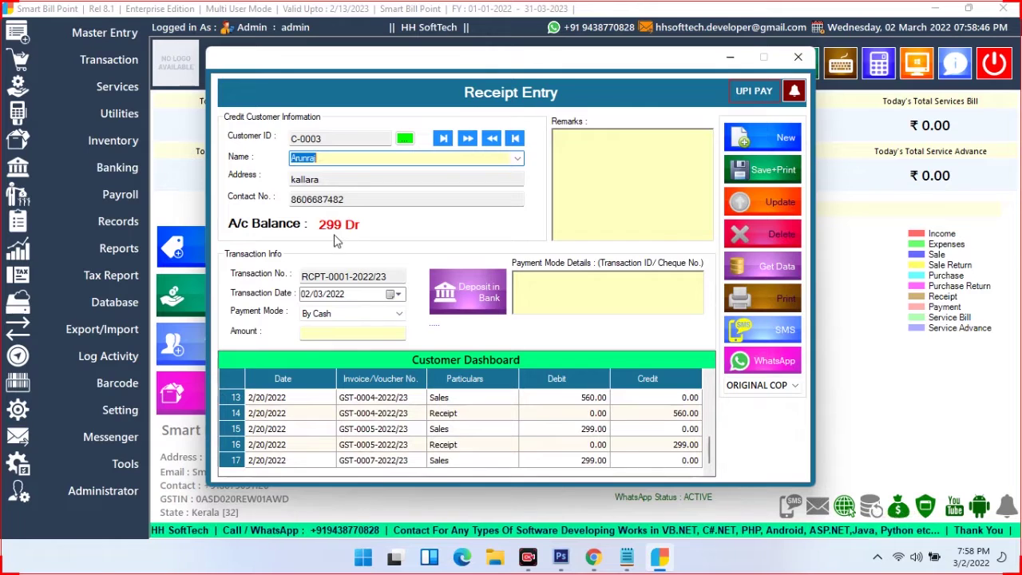
Keep payment By Cash, enter 299 as the amount and Save+Print
{"action": "left_click", "coordinate": [378, 318]}
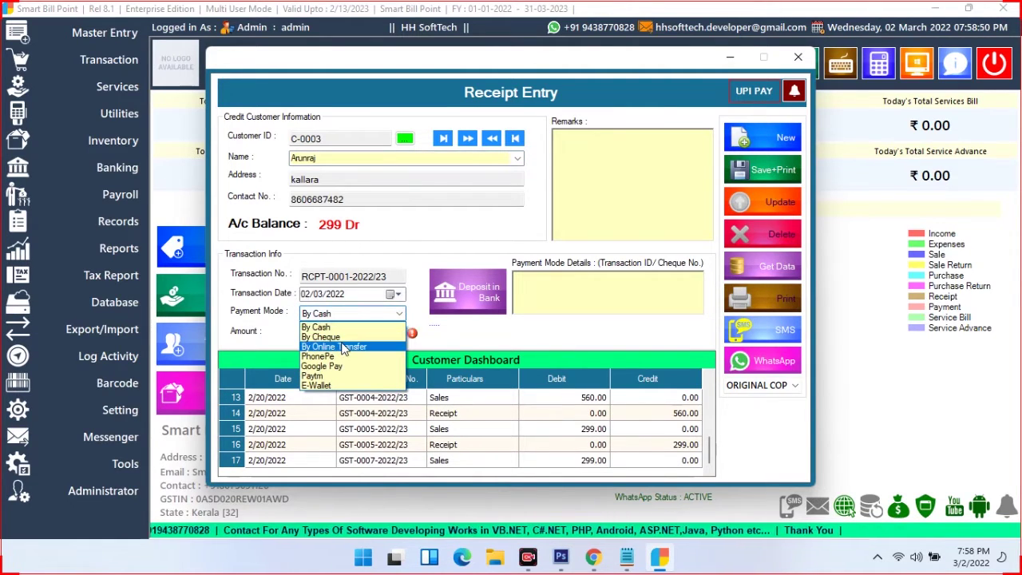
{"action": "left_click", "coordinate": [471, 343]}
{"action": "left_click", "coordinate": [295, 338]}
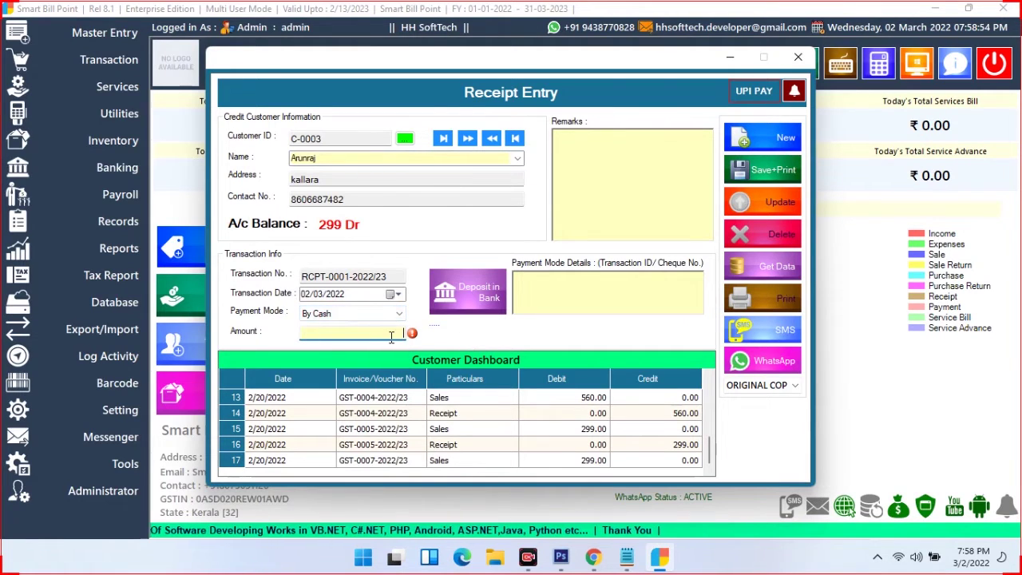
{"action": "type", "text": "299"}
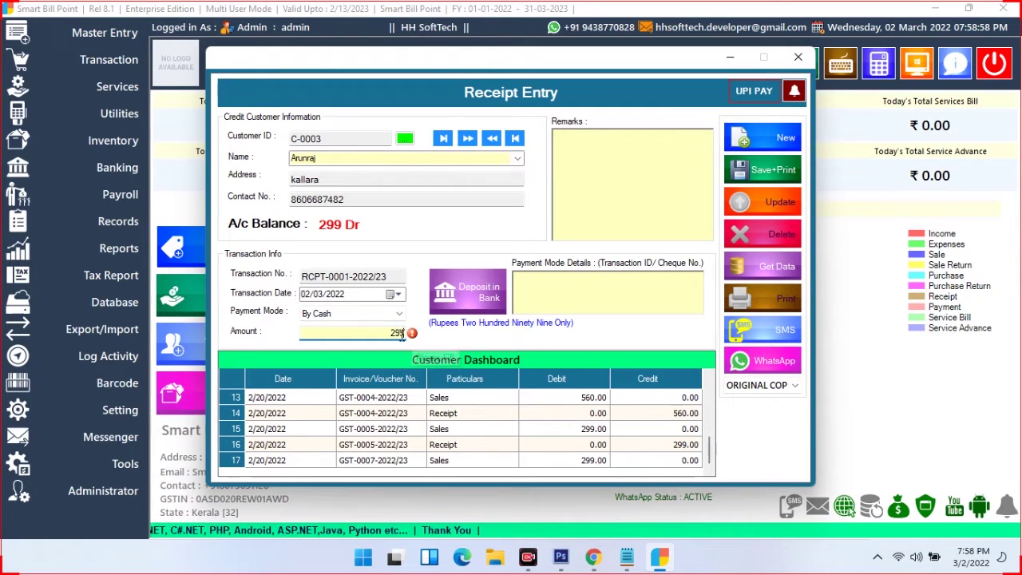
{"action": "left_click", "coordinate": [762, 177]}
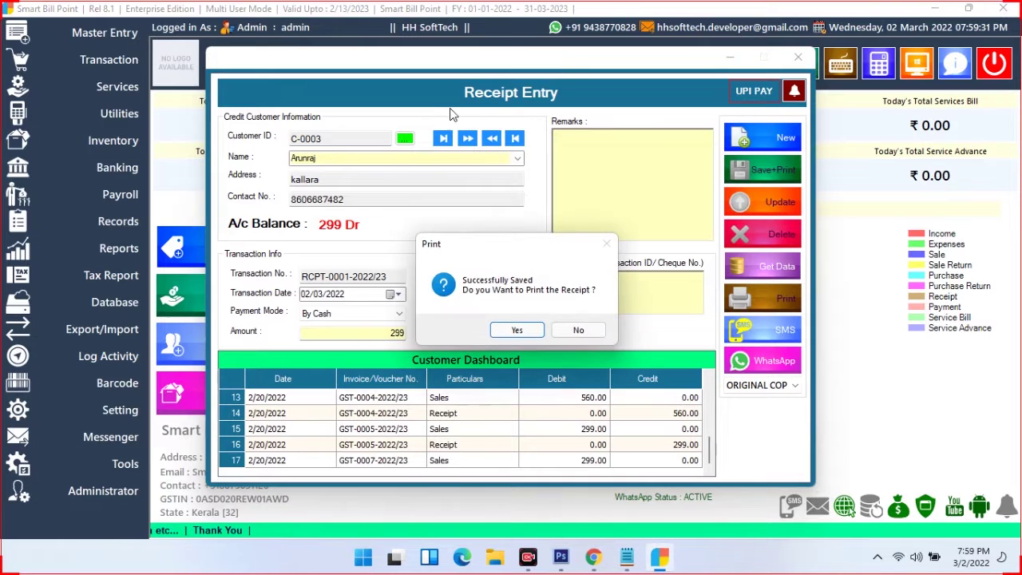
Confirm printing and close the 299 receipt's print preview
{"action": "left_click", "coordinate": [516, 330]}
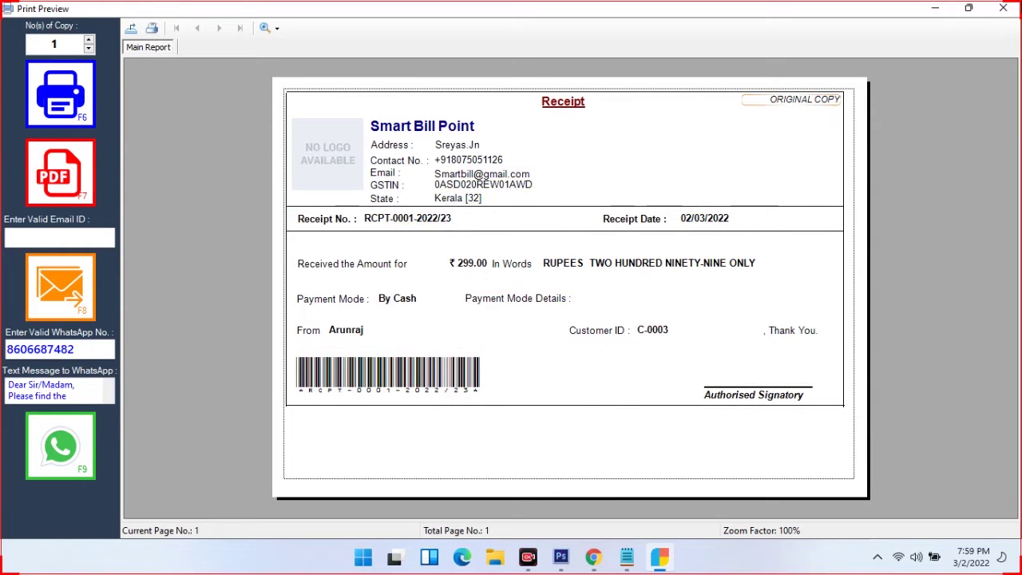
{"action": "left_click", "coordinate": [1003, 8]}
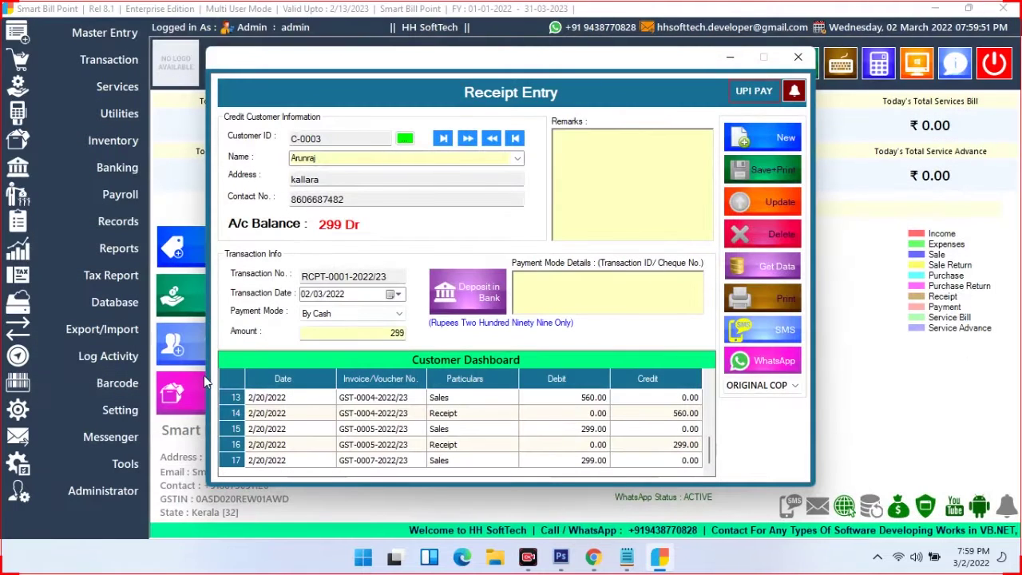
Reload the same customer on a new receipt to confirm a 0 Cr balance, then exit
{"action": "left_click", "coordinate": [750, 140]}
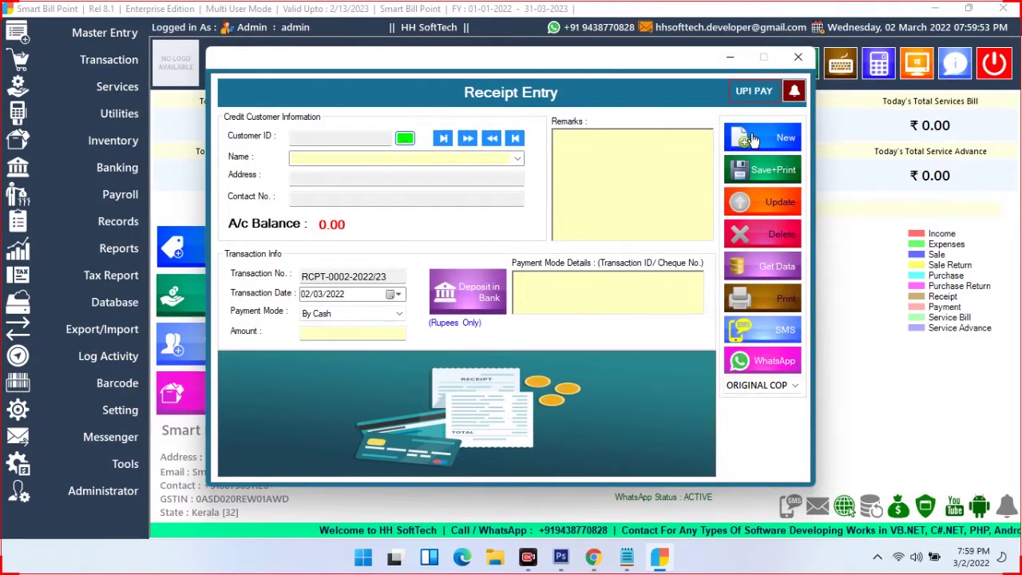
{"action": "left_click", "coordinate": [518, 158]}
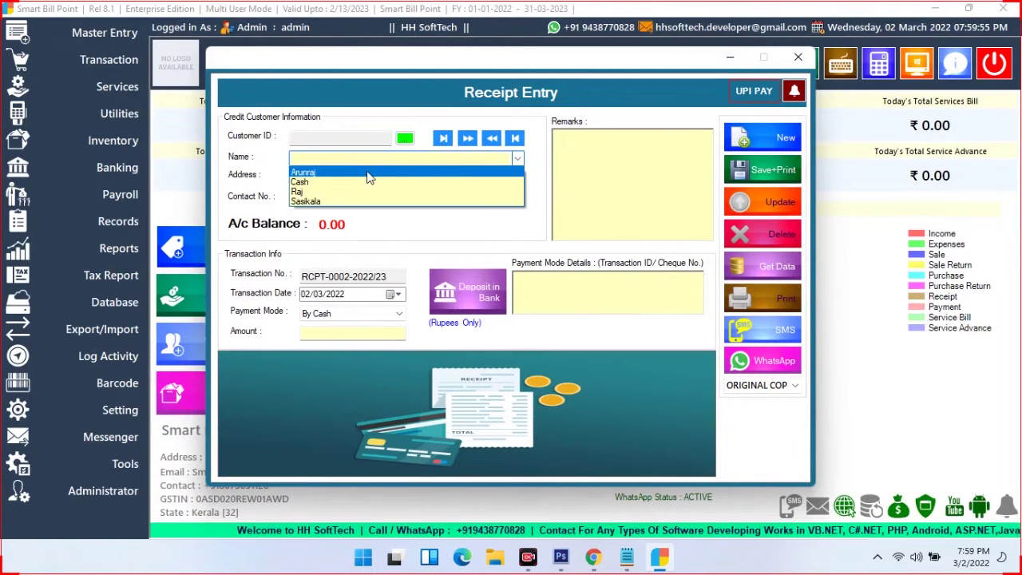
{"action": "left_click", "coordinate": [370, 172]}
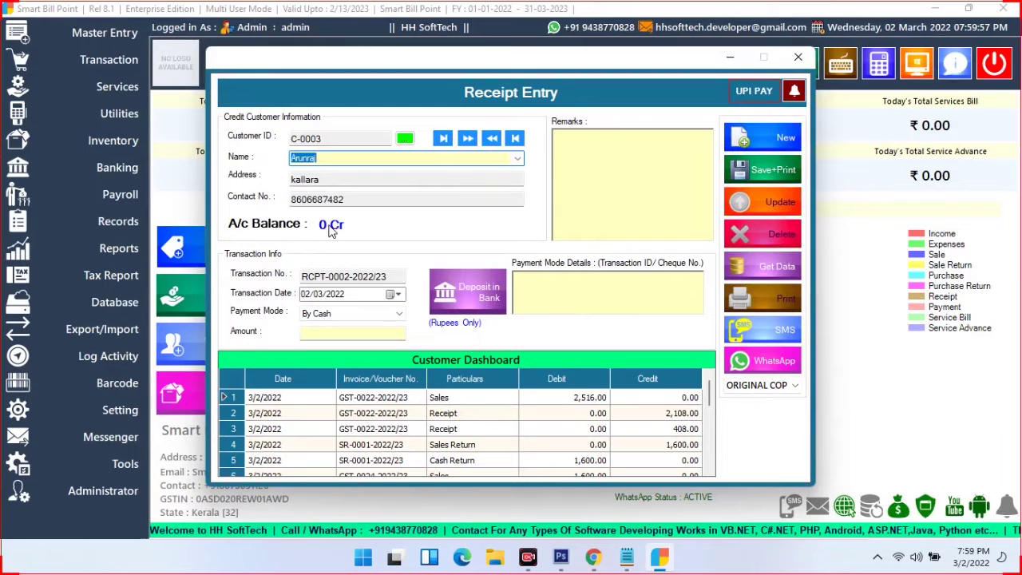
{"action": "left_click", "coordinate": [704, 431]}
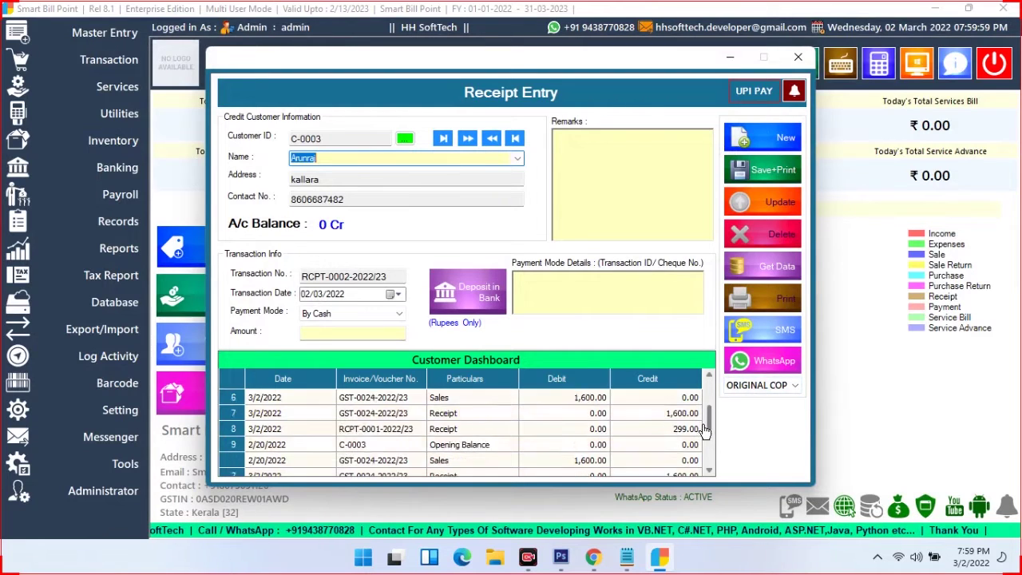
{"action": "left_click_drag", "start_coordinate": [704, 431], "coordinate": [705, 471]}
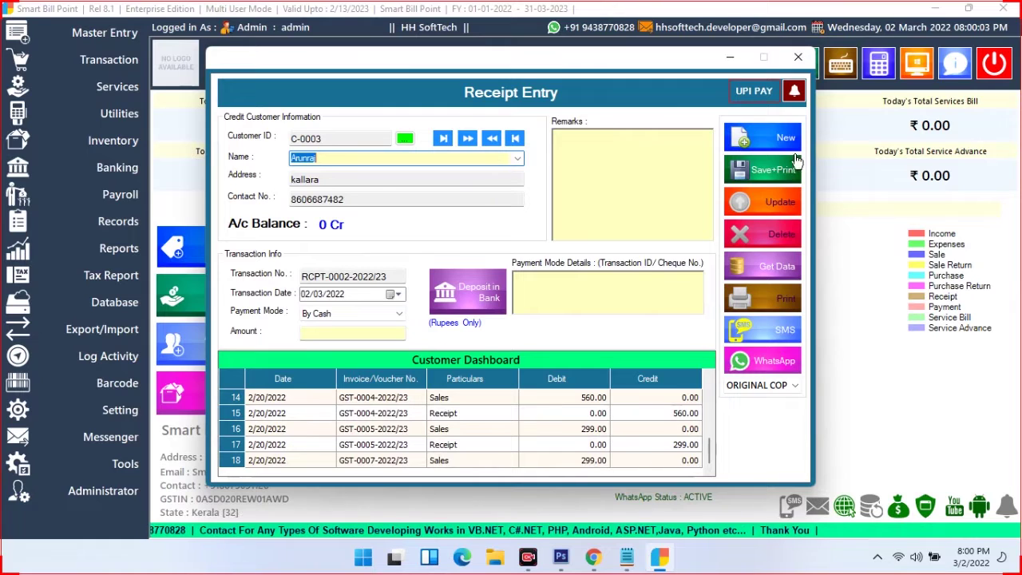
{"action": "left_click_drag", "start_coordinate": [709, 455], "coordinate": [716, 376]}
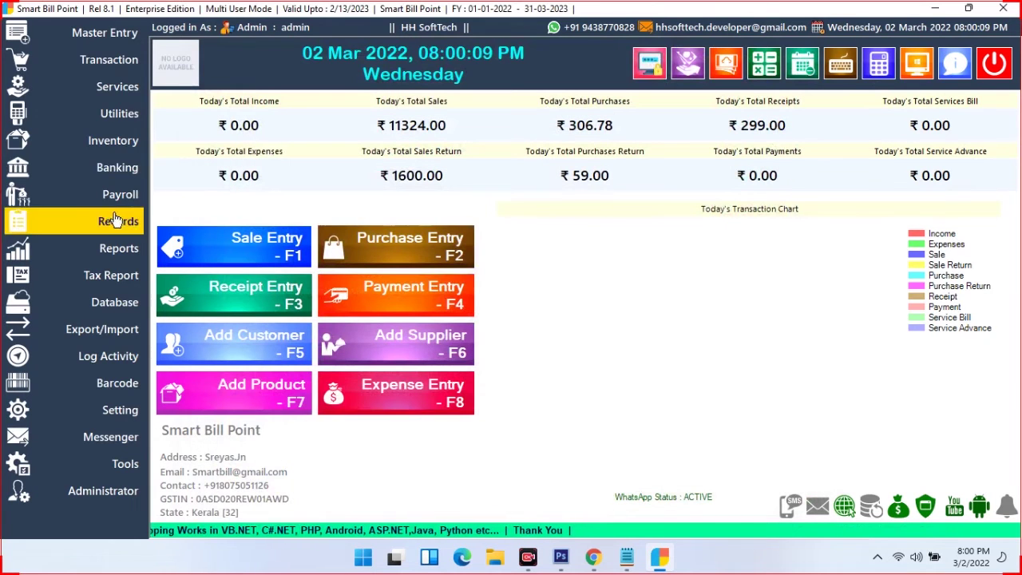
Record and save a 7756 By Cash payment to supplier Local Purchase
{"action": "left_click", "coordinate": [116, 66]}
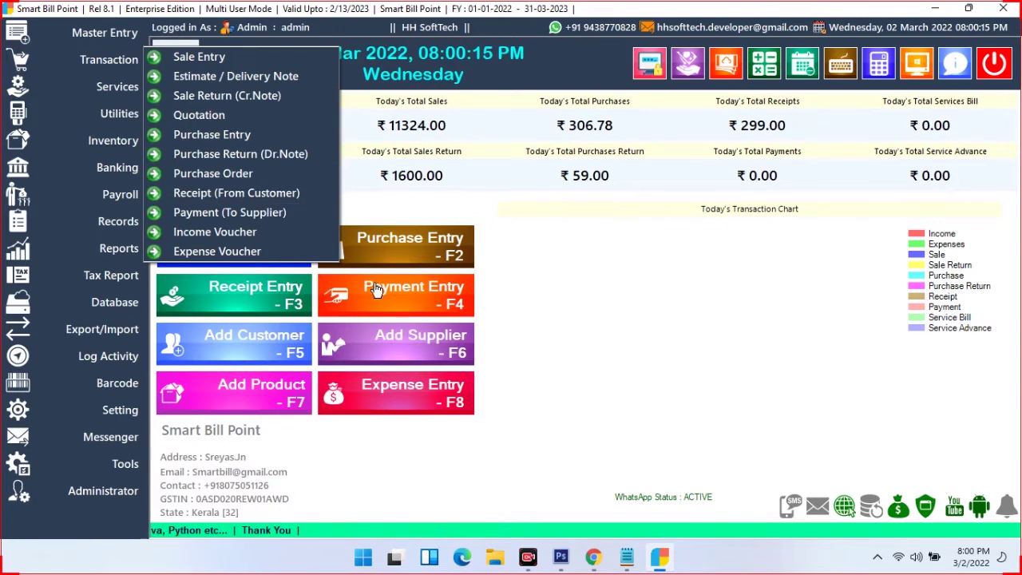
{"action": "left_click", "coordinate": [275, 212]}
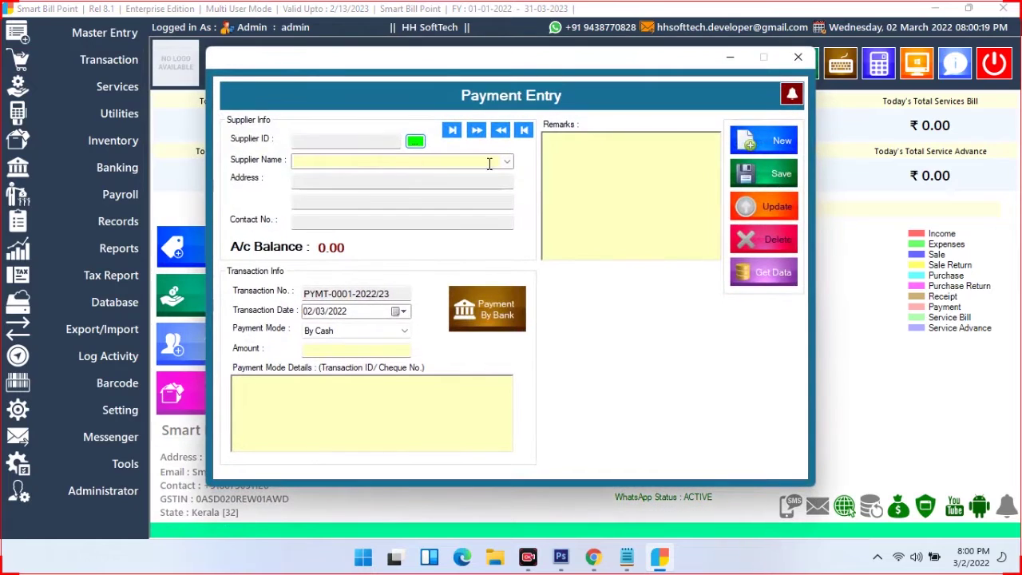
{"action": "left_click", "coordinate": [506, 162]}
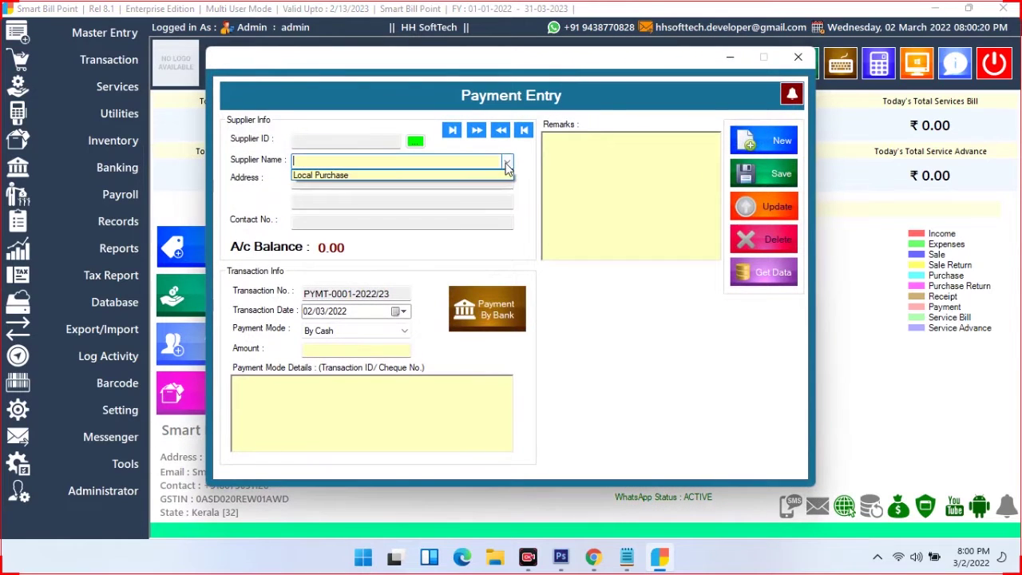
{"action": "left_click", "coordinate": [303, 175]}
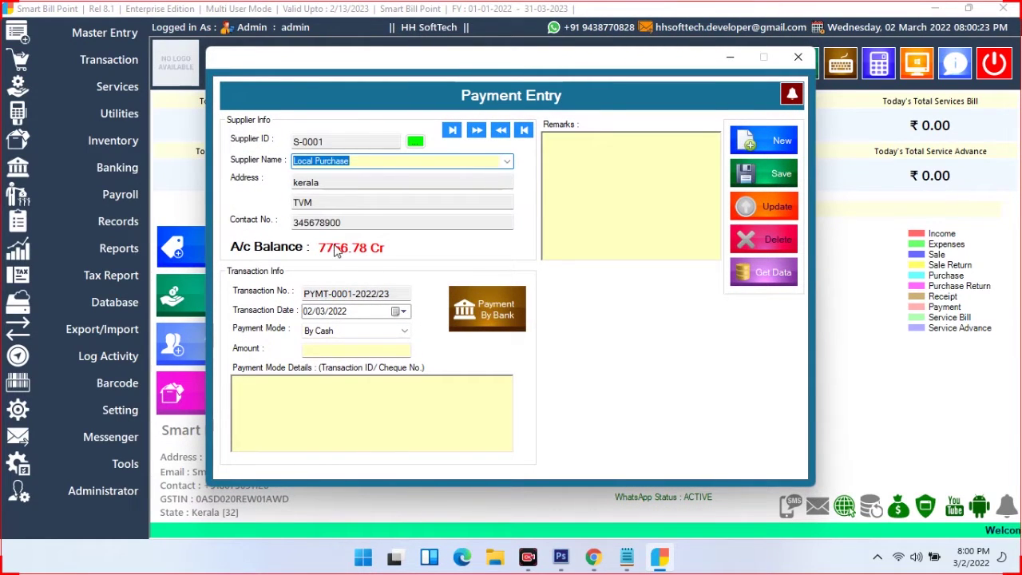
{"action": "left_click", "coordinate": [342, 330]}
{"action": "key", "text": "Down"}
{"action": "key", "text": "Down"}
{"action": "key", "text": "Down"}
{"action": "key", "text": "Down"}
{"action": "key", "text": "Down"}
{"action": "key", "text": "Up"}
{"action": "key", "text": "Up"}
{"action": "key", "text": "Up"}
{"action": "key", "text": "Up"}
{"action": "key", "text": "Up"}
{"action": "key", "text": "Up"}
{"action": "key", "text": "Return"}
{"action": "left_click", "coordinate": [335, 349]}
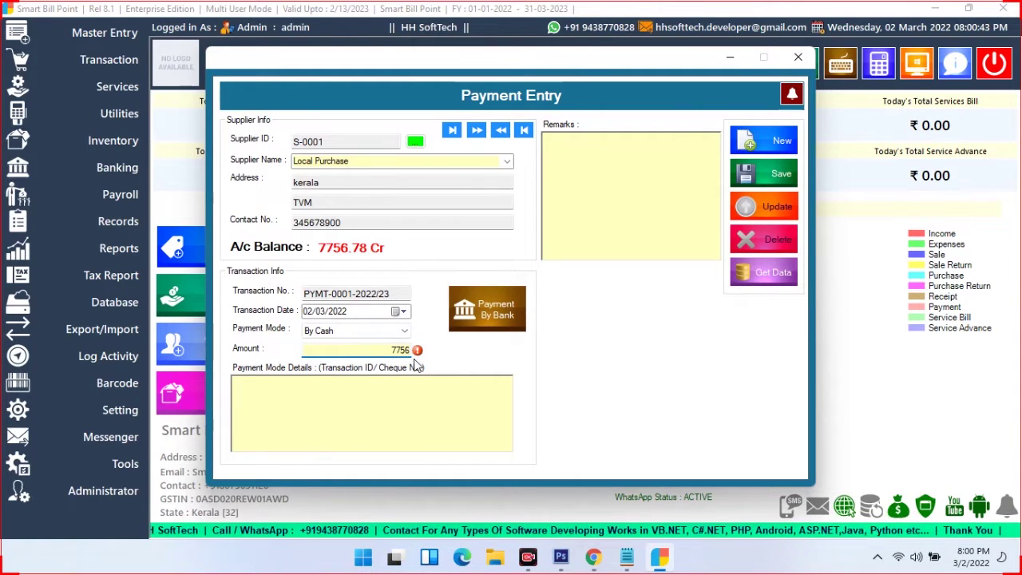
{"action": "left_click", "coordinate": [774, 177]}
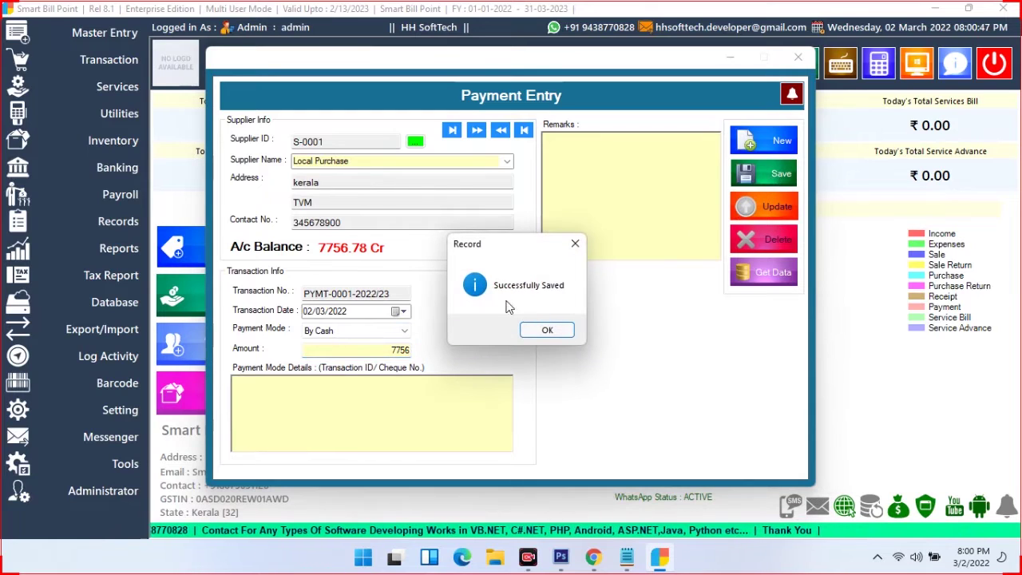
{"action": "left_click", "coordinate": [547, 332]}
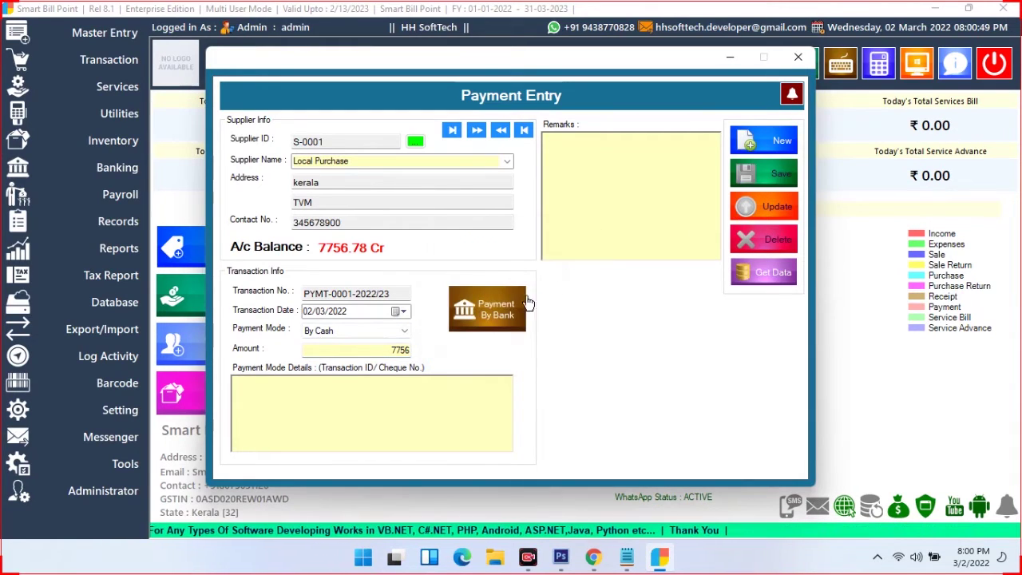
Start a new Local Purchase payment entry and review the list of saved payments
{"action": "left_click", "coordinate": [762, 152]}
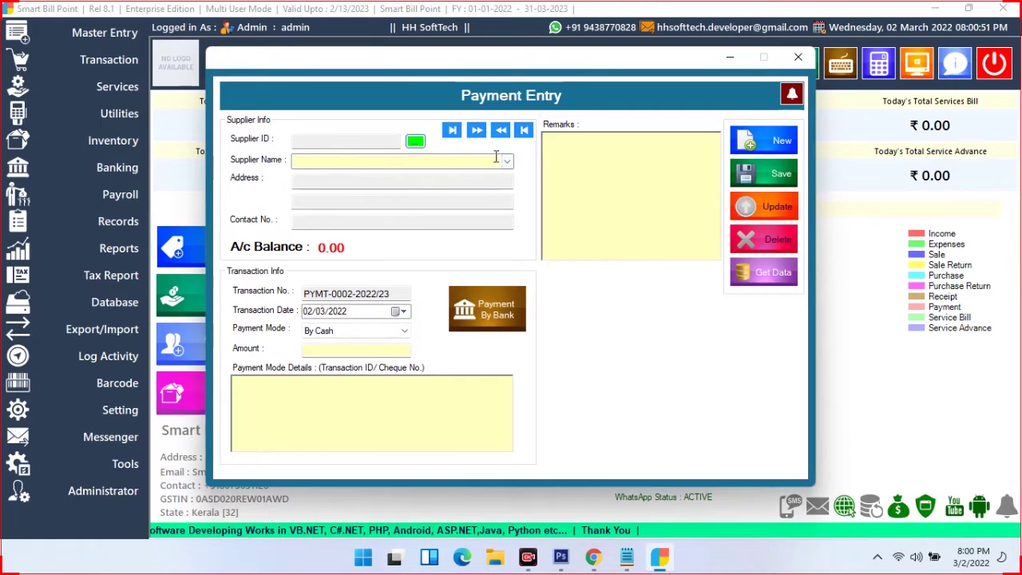
{"action": "left_click", "coordinate": [506, 162]}
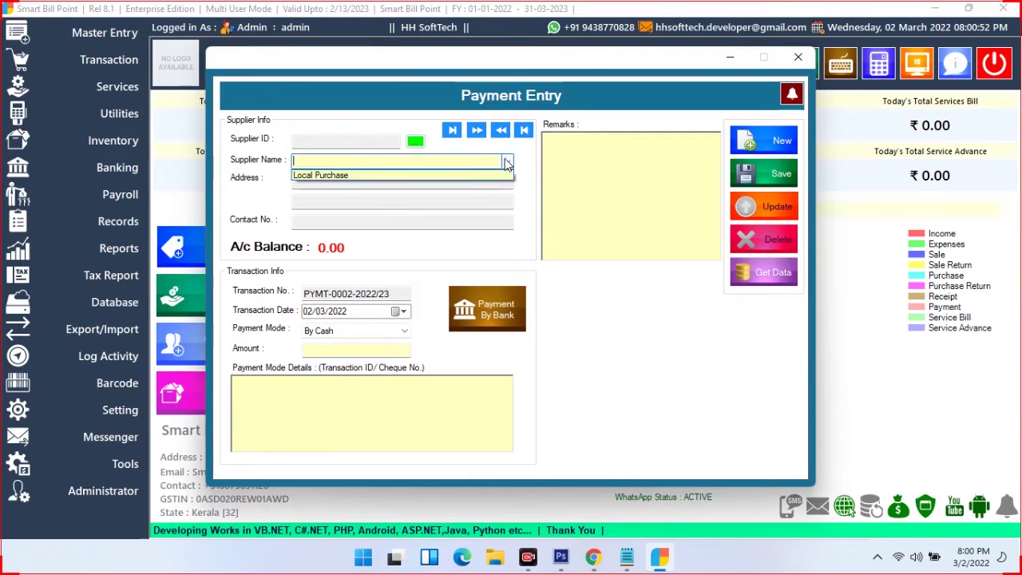
{"action": "left_click", "coordinate": [348, 178]}
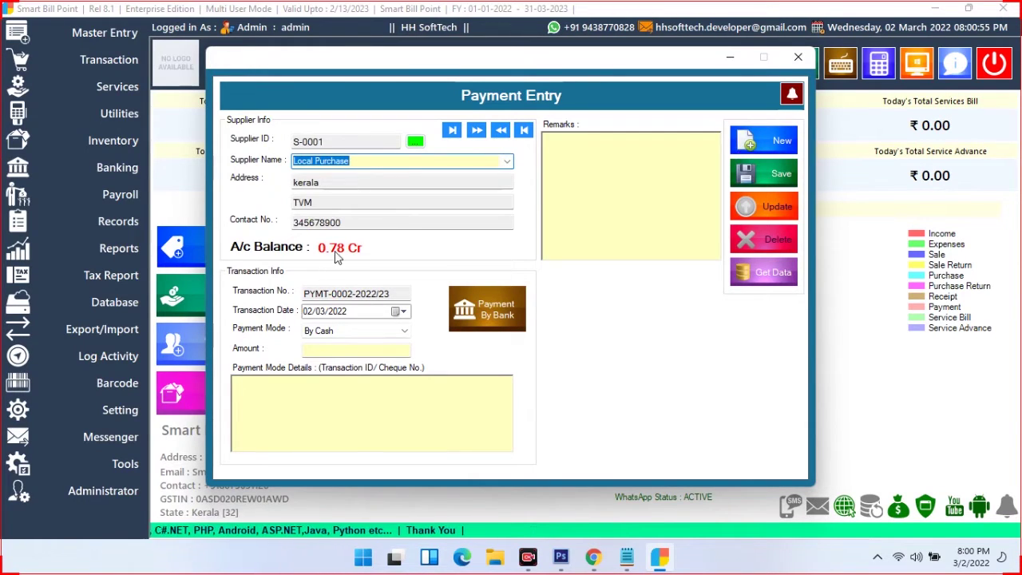
{"action": "left_click", "coordinate": [773, 285]}
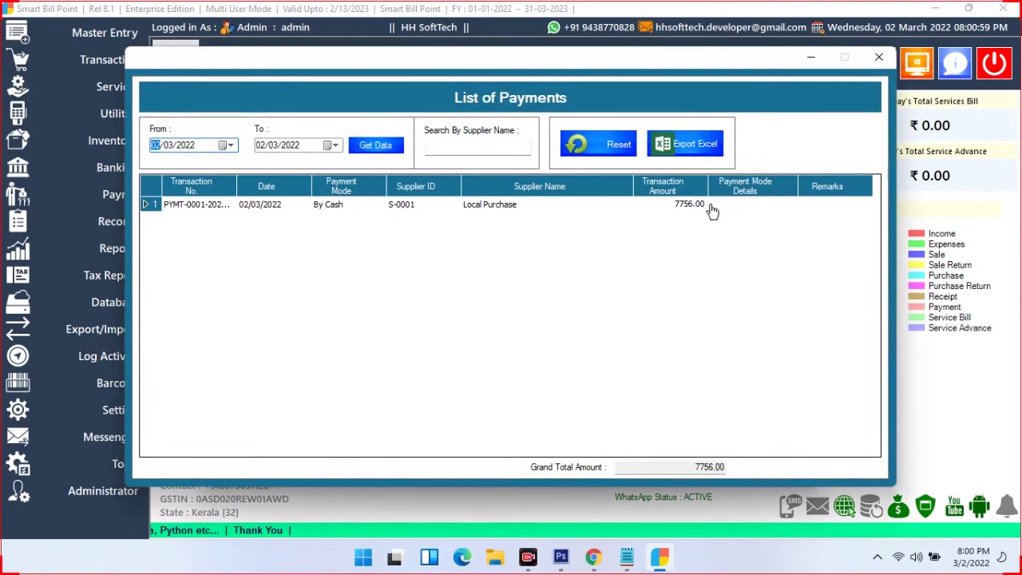
{"action": "left_click", "coordinate": [879, 57]}
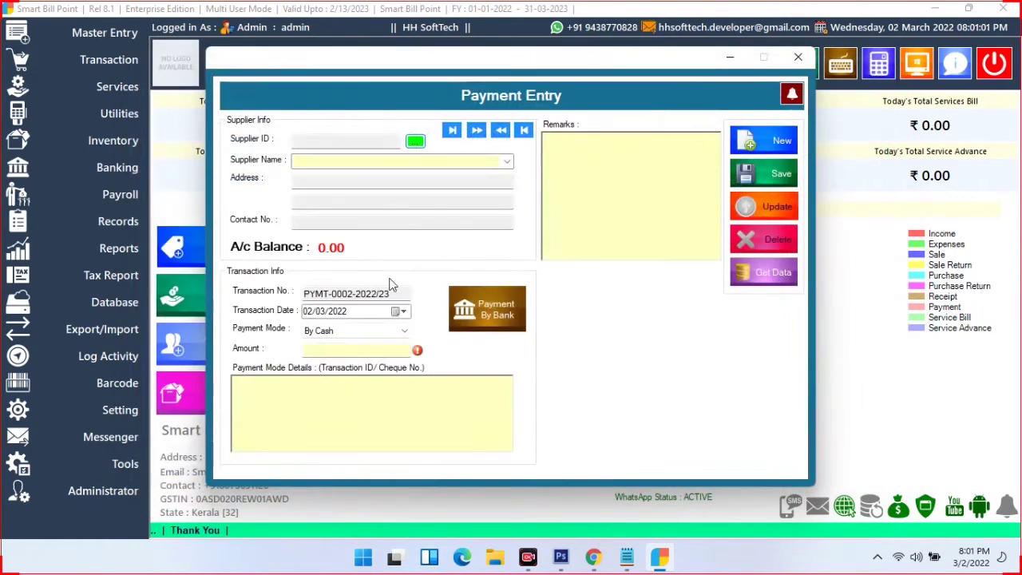
Check the Payment By Bank account list, then close all payment windows
{"action": "left_click", "coordinate": [476, 307]}
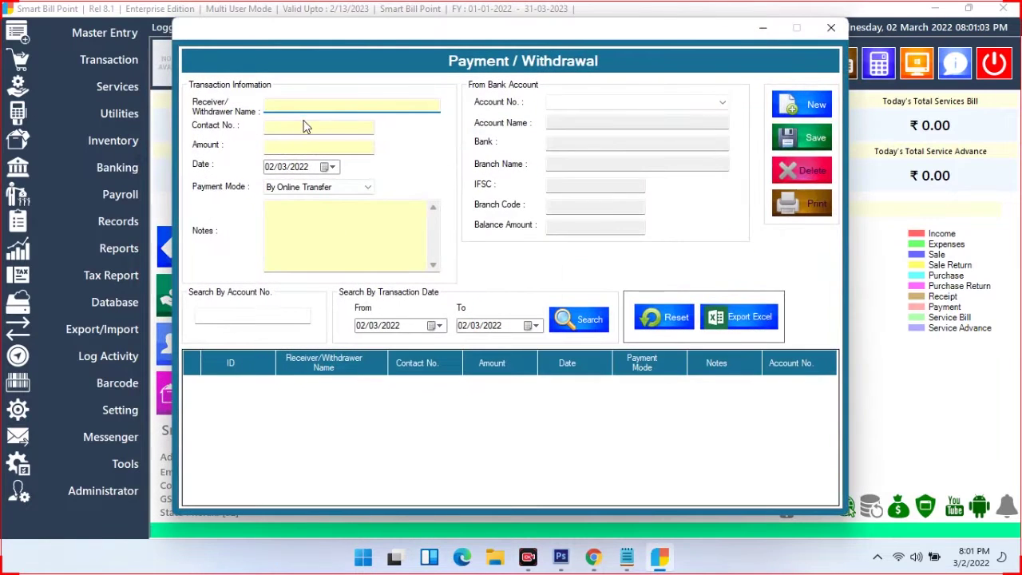
{"action": "left_click", "coordinate": [721, 103]}
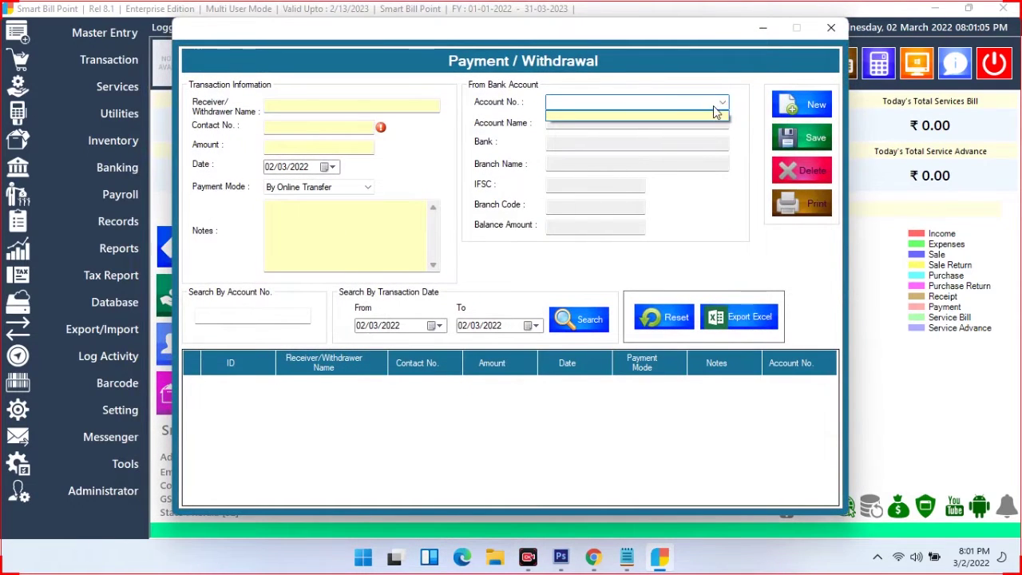
{"action": "left_click", "coordinate": [830, 27]}
{"action": "left_click", "coordinate": [830, 28]}
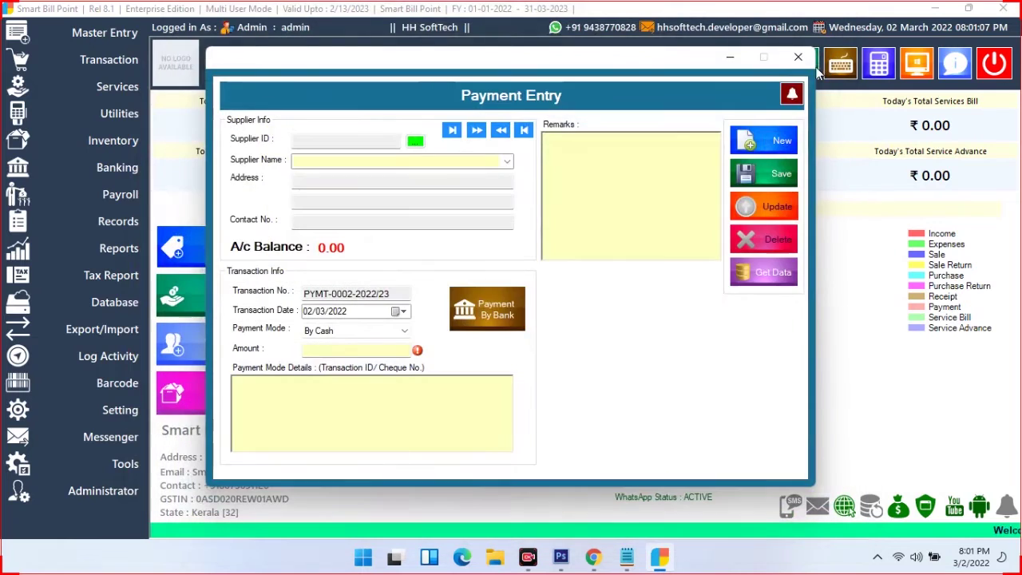
{"action": "left_click", "coordinate": [797, 57]}
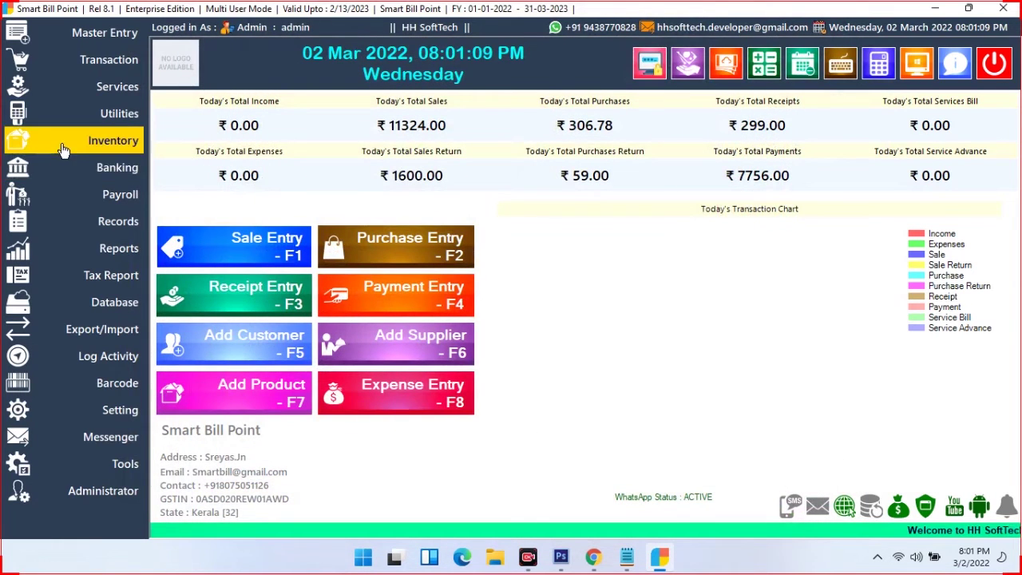
{"action": "left_click", "coordinate": [107, 61]}
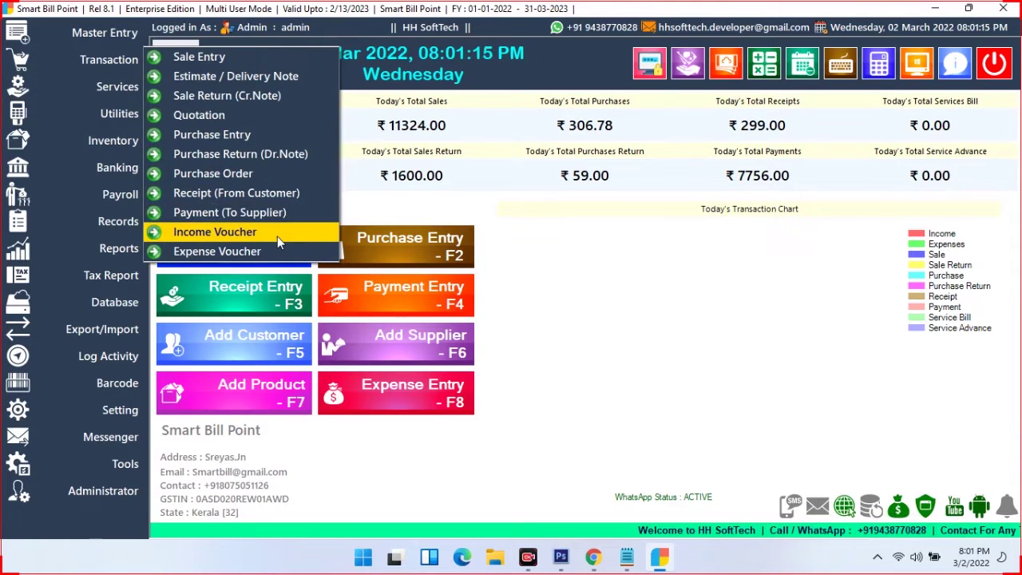
{"action": "left_click", "coordinate": [278, 236]}
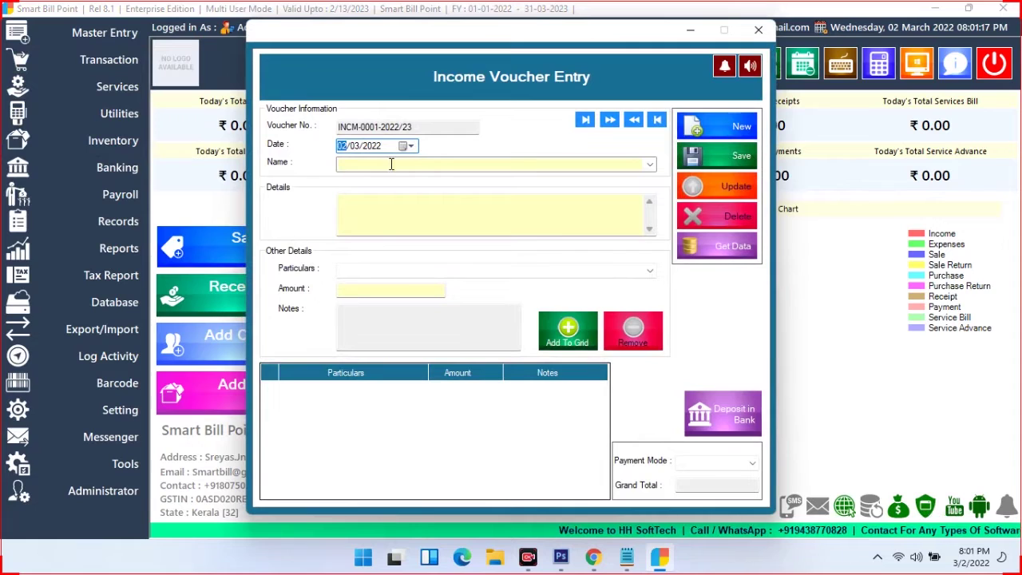
{"action": "left_click", "coordinate": [650, 163]}
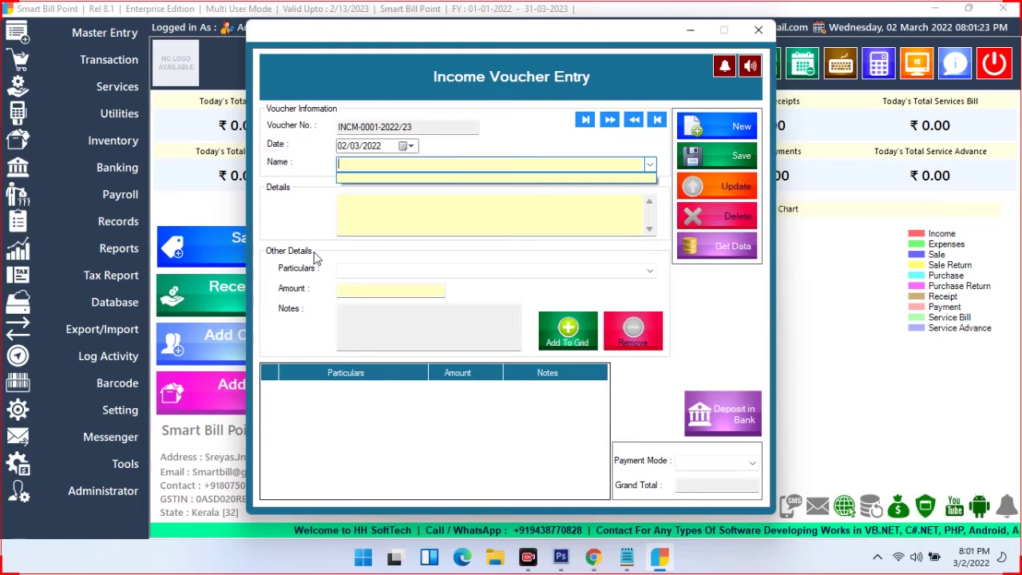
{"action": "left_click", "coordinate": [382, 274]}
{"action": "left_click", "coordinate": [383, 275]}
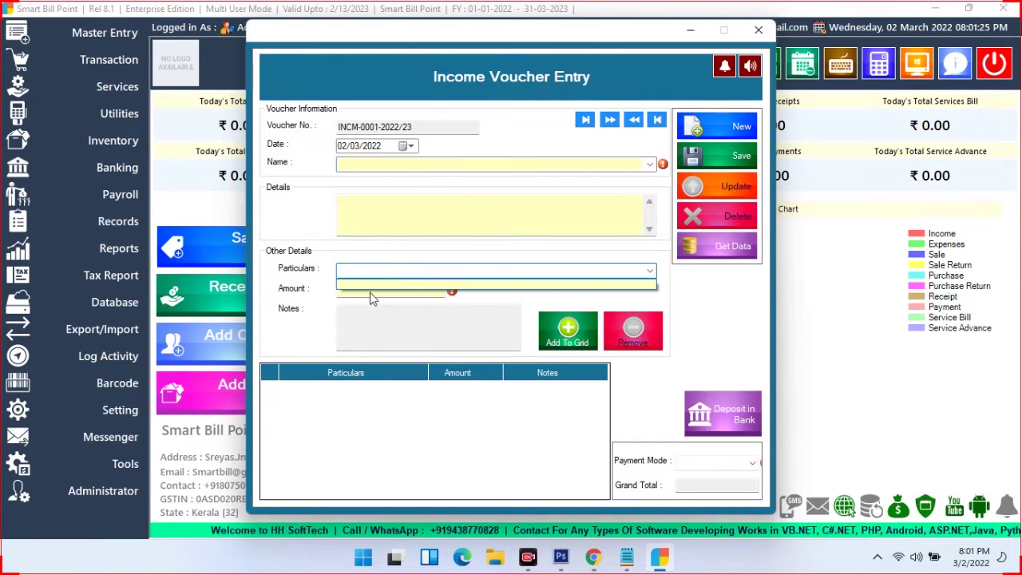
{"action": "left_click", "coordinate": [297, 296]}
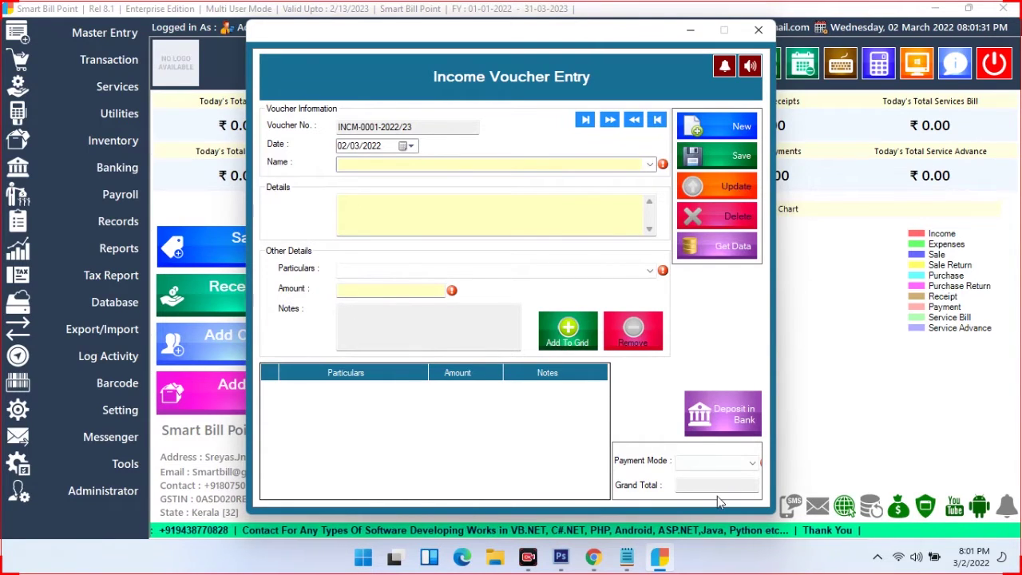
{"action": "left_click", "coordinate": [714, 463]}
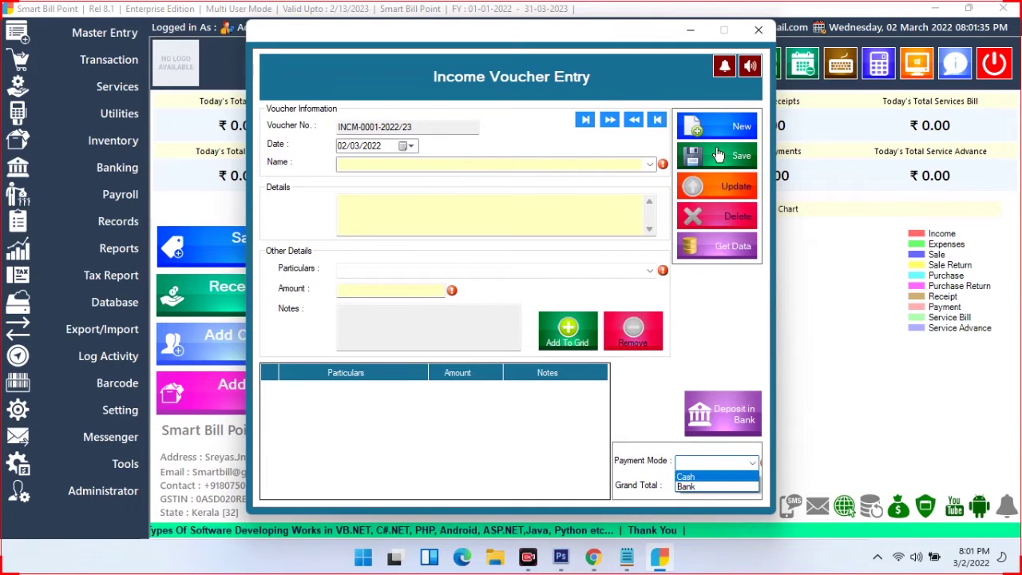
{"action": "left_click", "coordinate": [761, 32]}
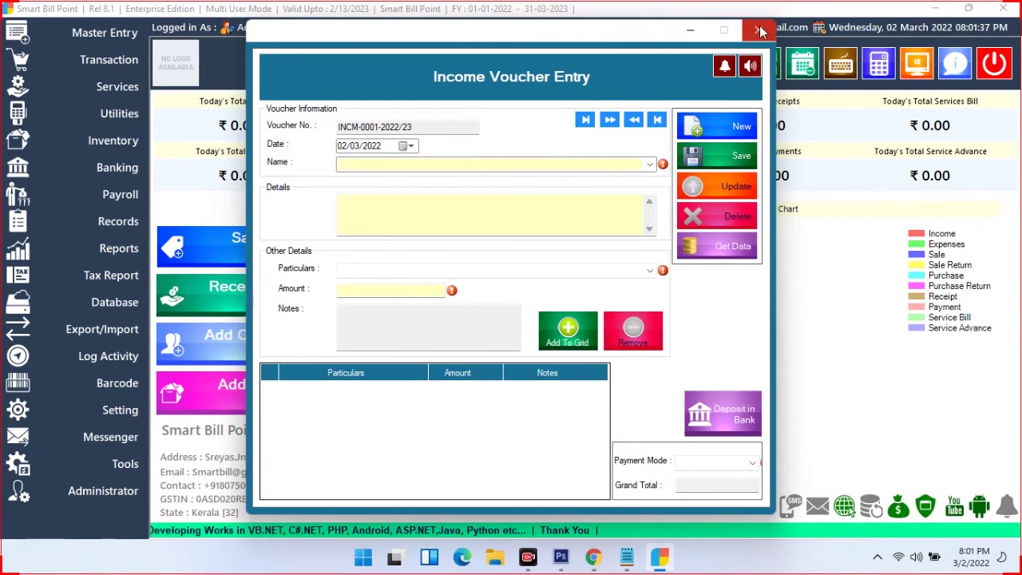
{"action": "left_click", "coordinate": [761, 32]}
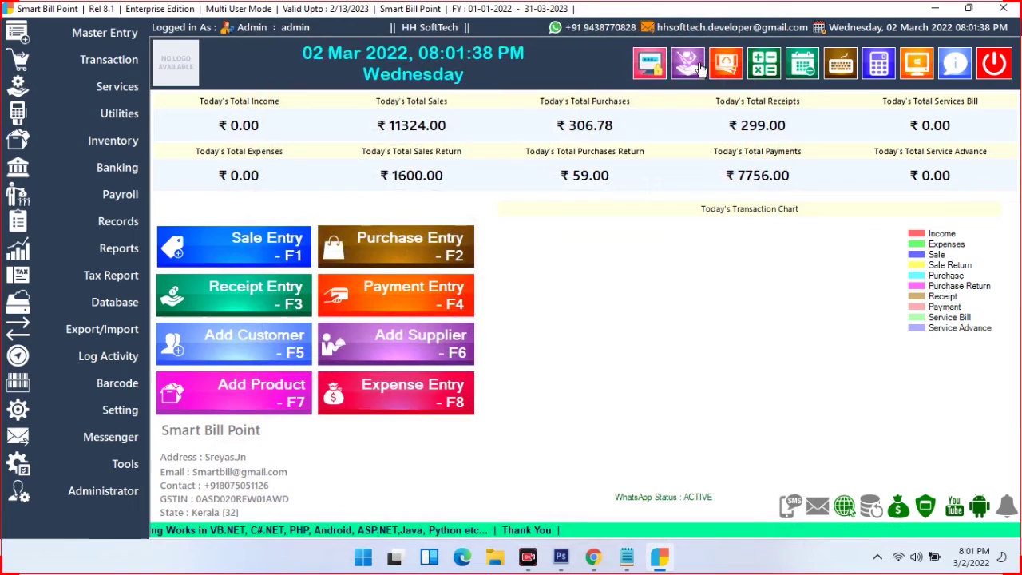
{"action": "left_click", "coordinate": [121, 65]}
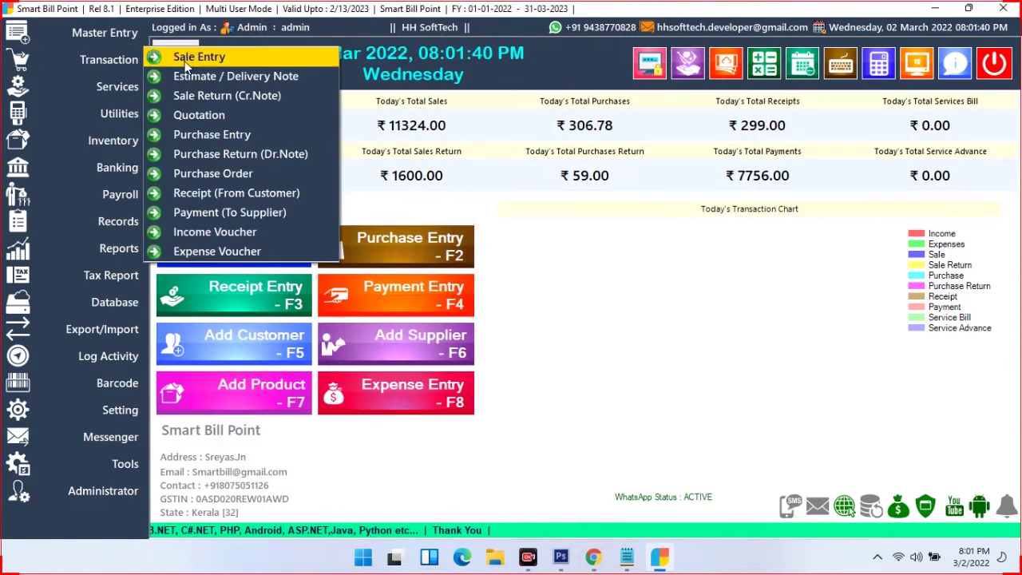
{"action": "left_click", "coordinate": [264, 254]}
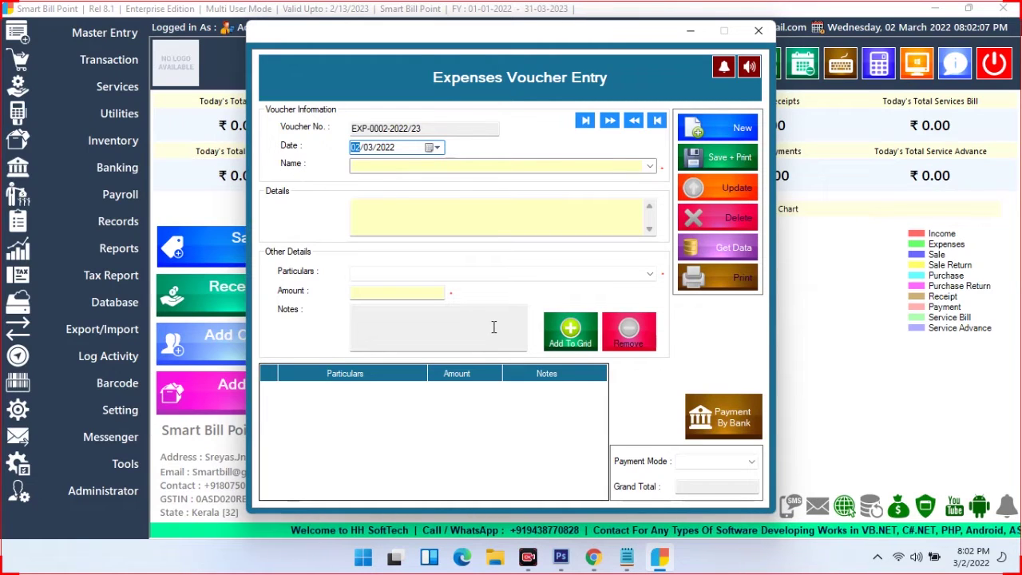
{"action": "left_click", "coordinate": [445, 272]}
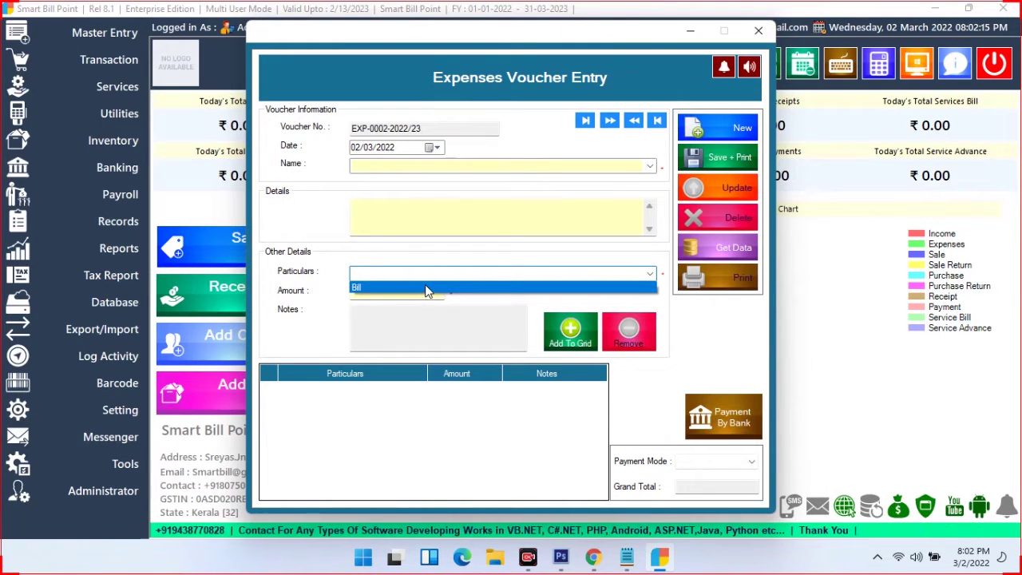
{"action": "left_click", "coordinate": [411, 287]}
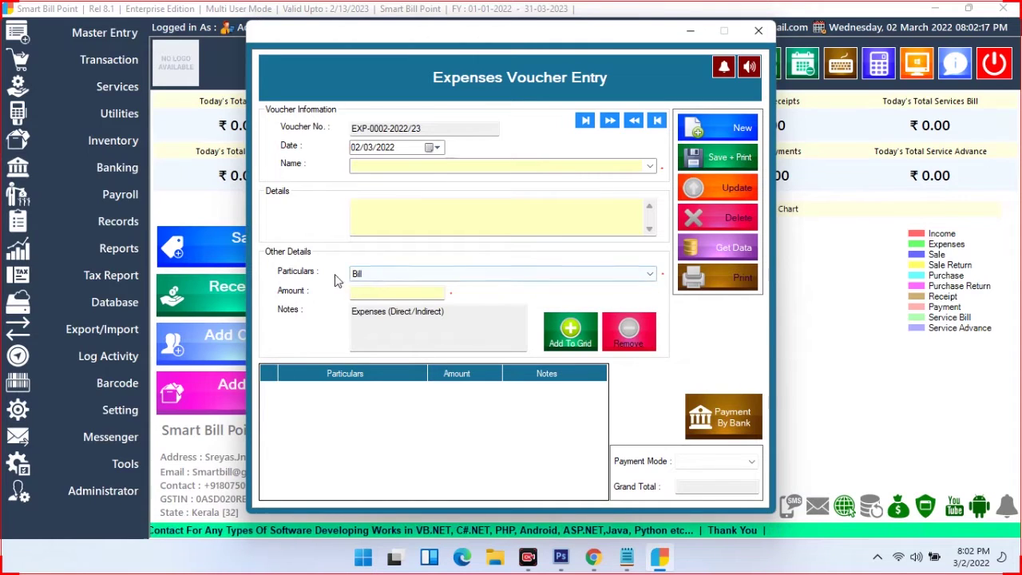
{"action": "left_click", "coordinate": [362, 295]}
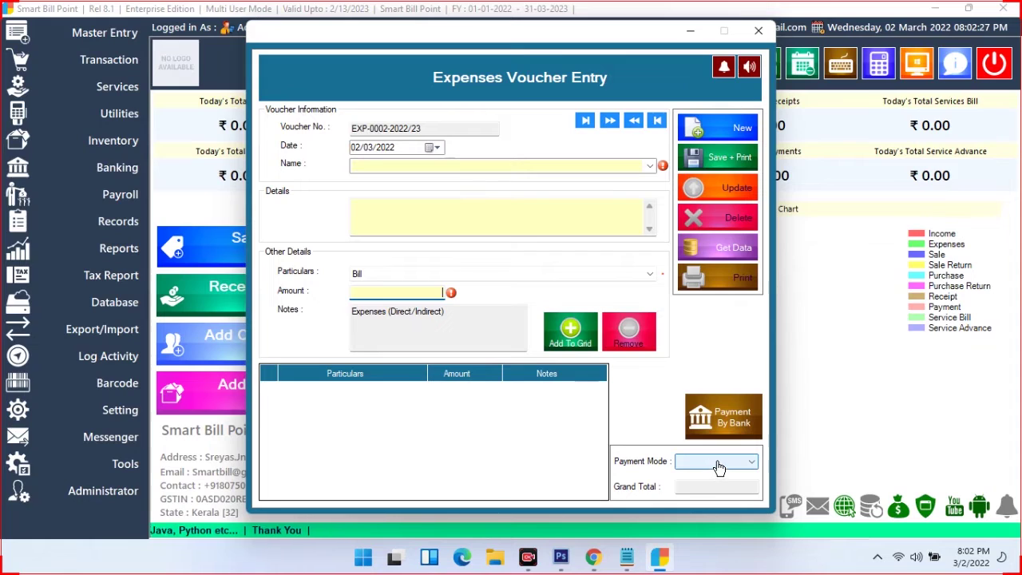
{"action": "left_click", "coordinate": [719, 467]}
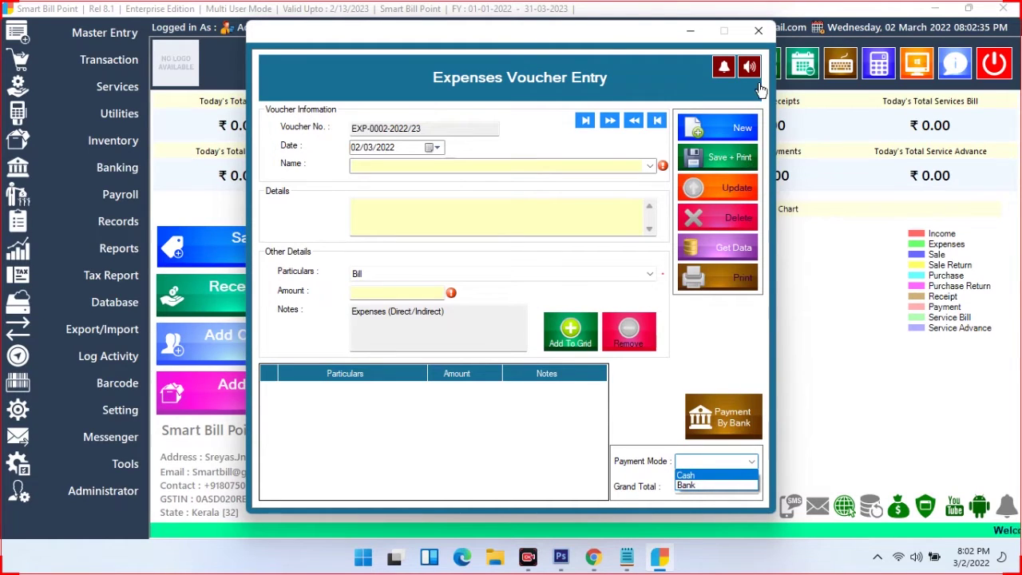
{"action": "left_click", "coordinate": [759, 32]}
{"action": "left_click", "coordinate": [759, 32]}
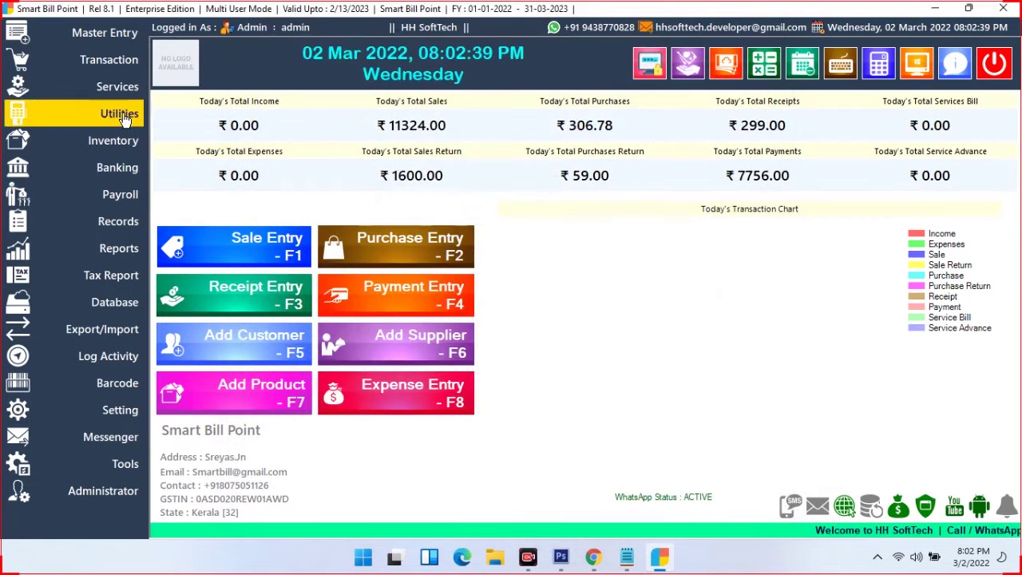
Open a new Services entry, SC-0001-2022/23, from the services menu
{"action": "left_click", "coordinate": [90, 67]}
{"action": "left_click", "coordinate": [112, 141]}
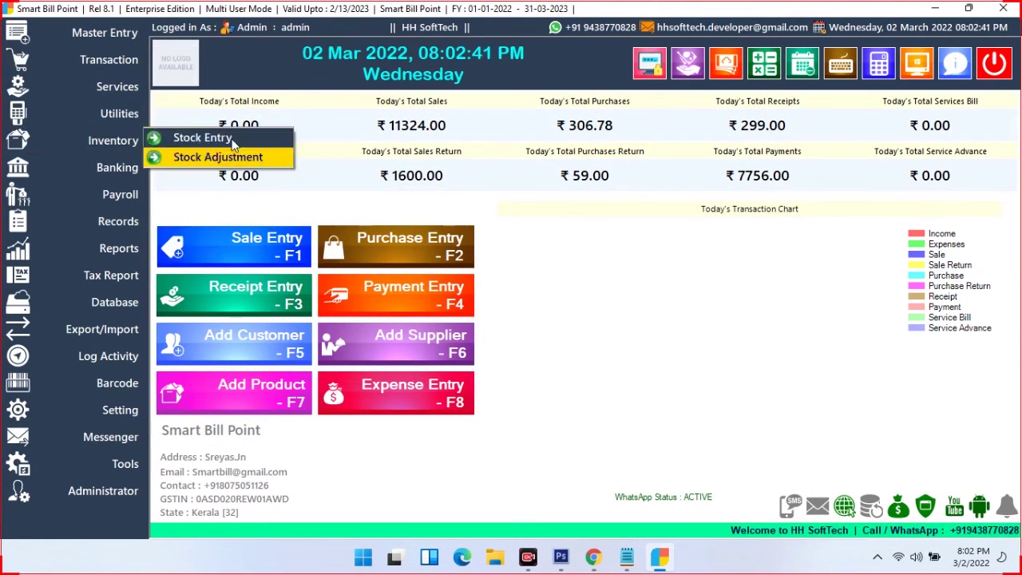
{"action": "left_click", "coordinate": [132, 60]}
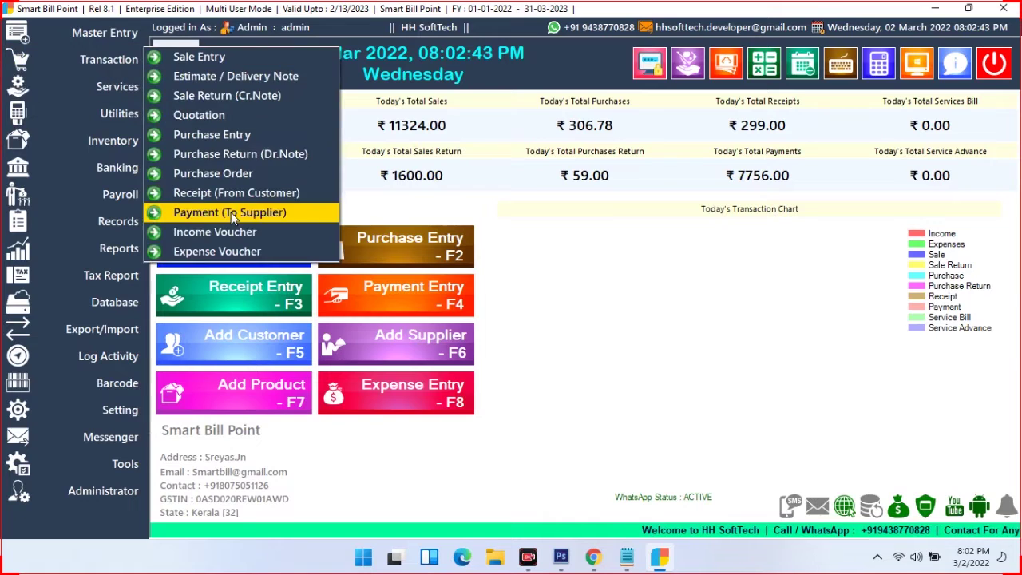
{"action": "left_click", "coordinate": [216, 250]}
{"action": "left_click", "coordinate": [112, 86]}
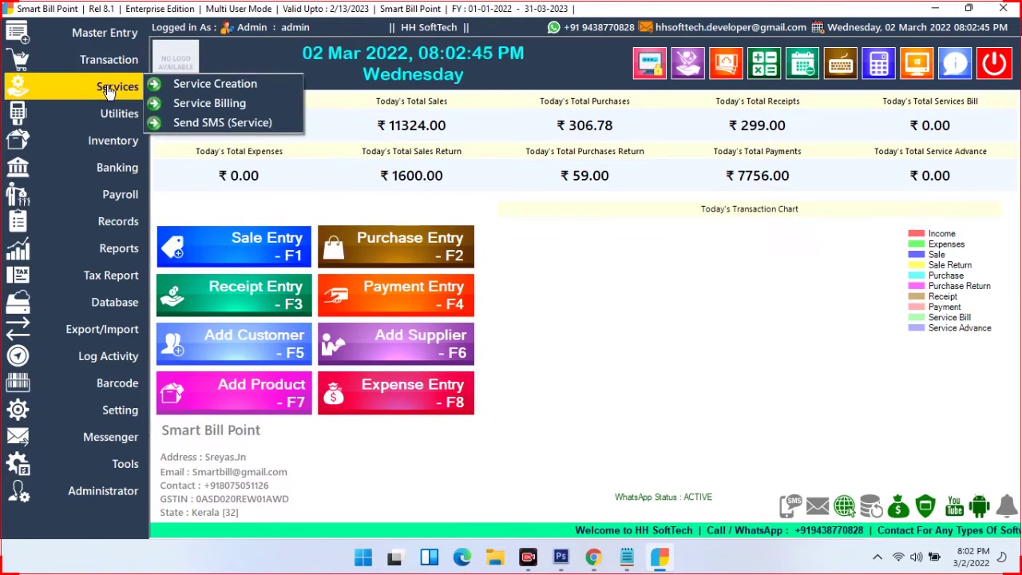
{"action": "left_click", "coordinate": [216, 89]}
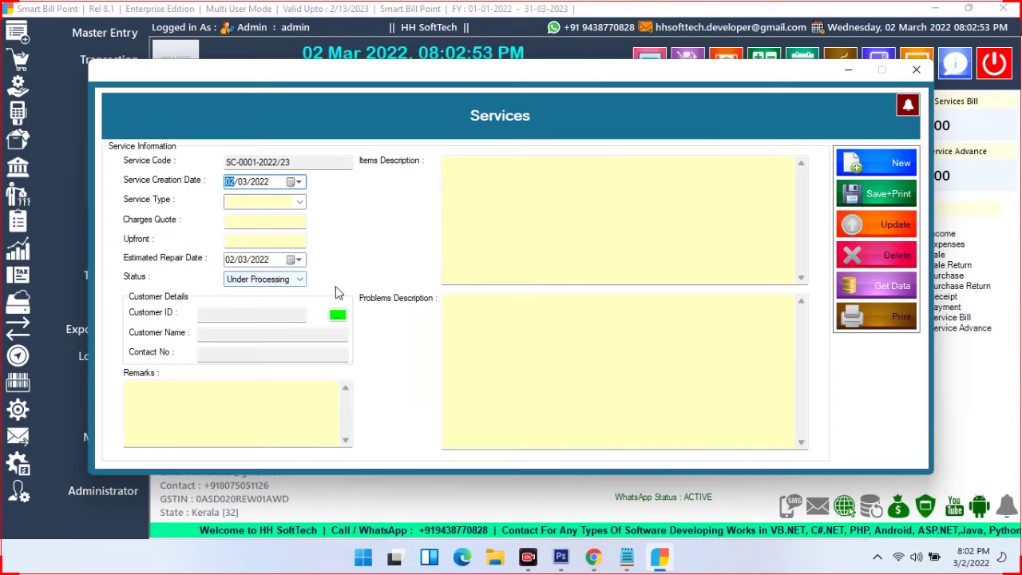
Keep the status at Under Processing and look up the service's customer
{"action": "left_click", "coordinate": [259, 201]}
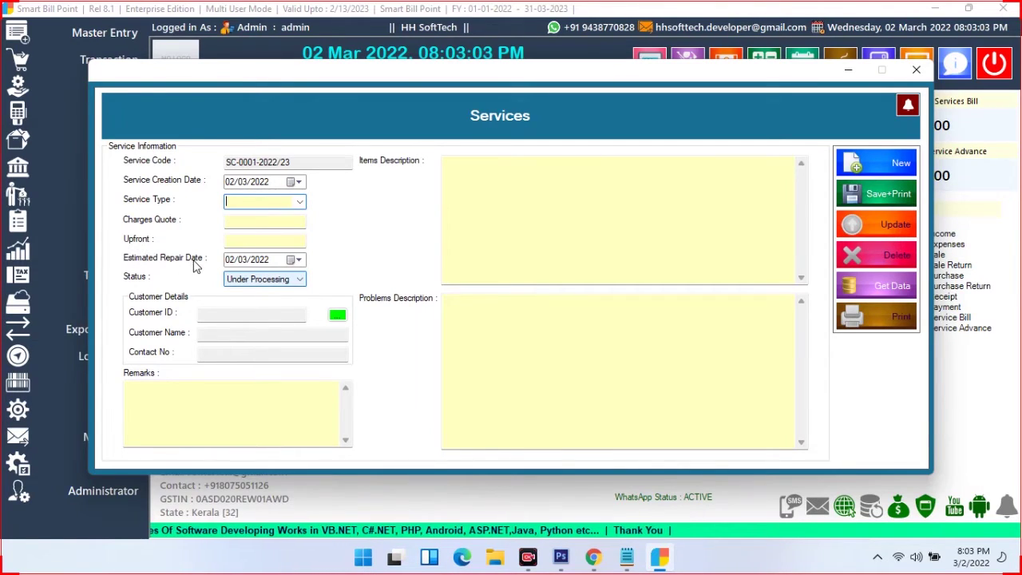
{"action": "left_click", "coordinate": [279, 280]}
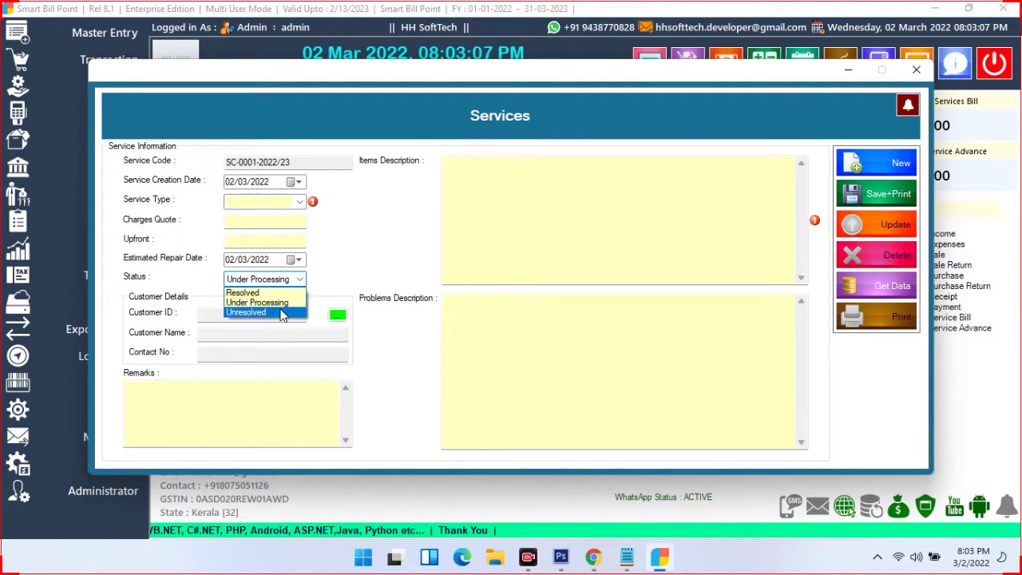
{"action": "key", "text": "Escape"}
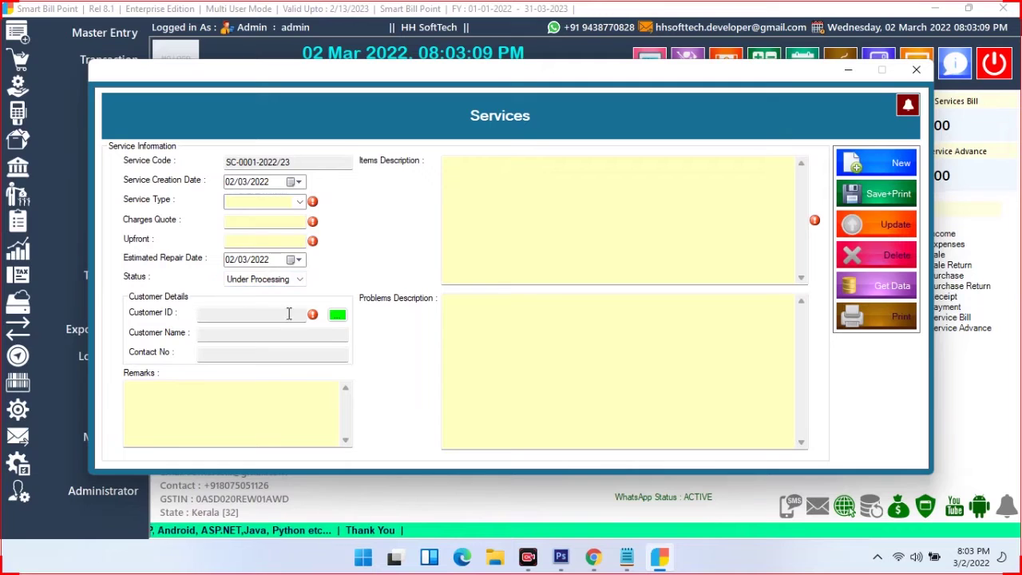
{"action": "left_click", "coordinate": [337, 315]}
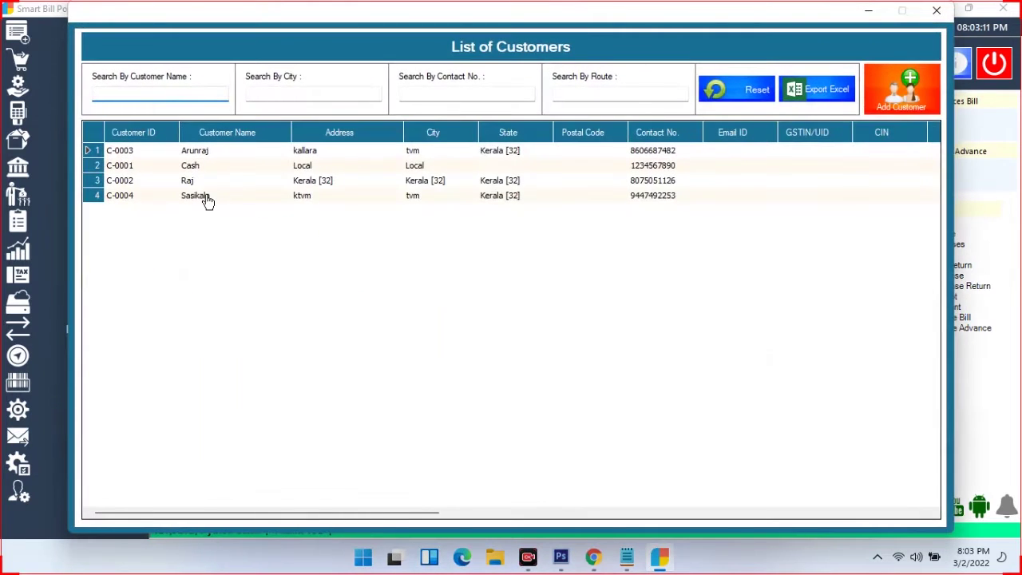
Select the customer from the list and set the service type to Full
{"action": "double_click", "coordinate": [206, 198]}
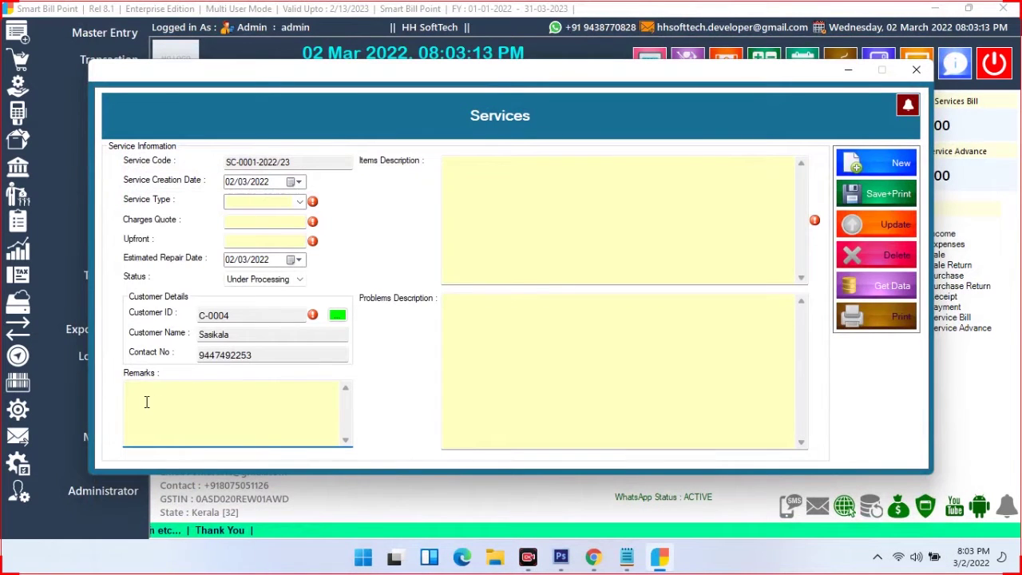
{"action": "left_click", "coordinate": [475, 197]}
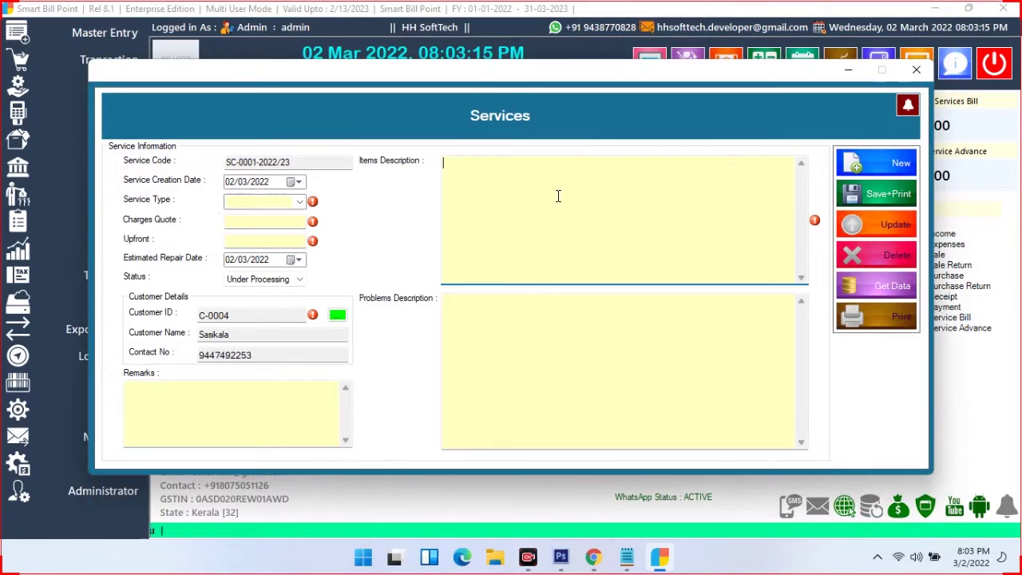
{"action": "left_click", "coordinate": [508, 329]}
{"action": "left_click", "coordinate": [267, 205]}
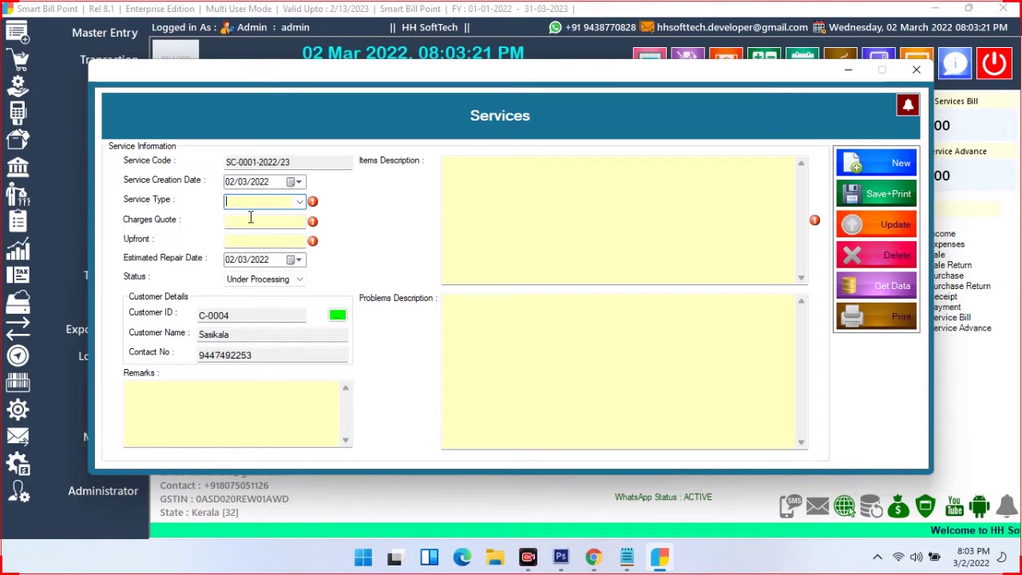
{"action": "type", "text": "V"}
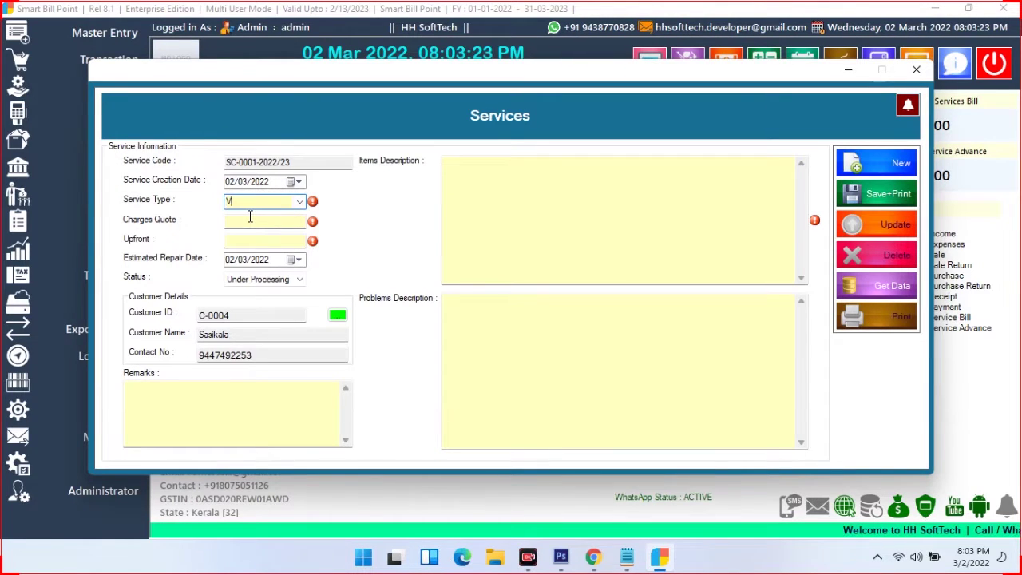
{"action": "type", "text": "ehicle"}
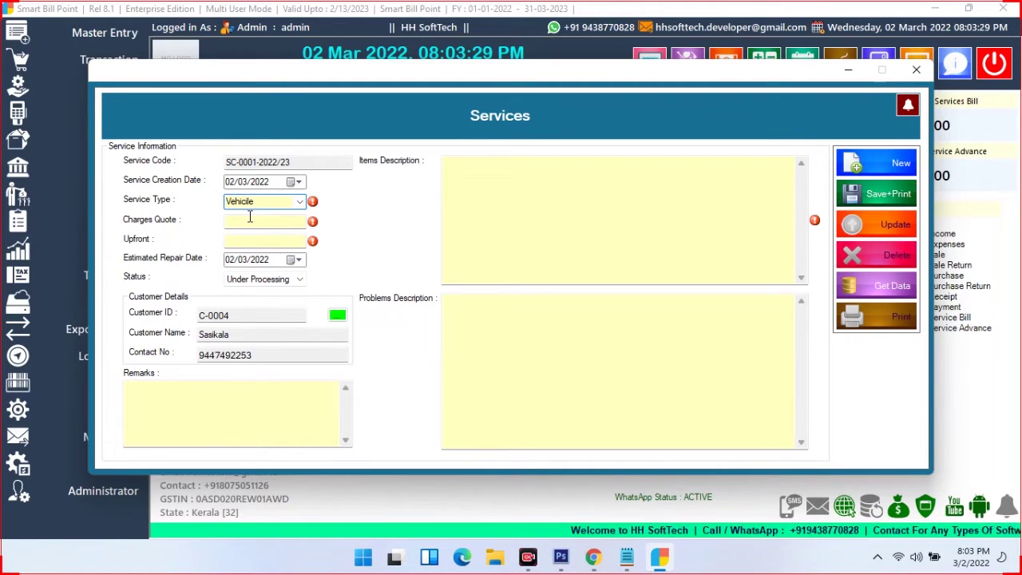
{"action": "key", "text": "BackSpace"}
{"action": "key", "text": "BackSpace"}
{"action": "key", "text": "BackSpace"}
{"action": "key", "text": "BackSpace"}
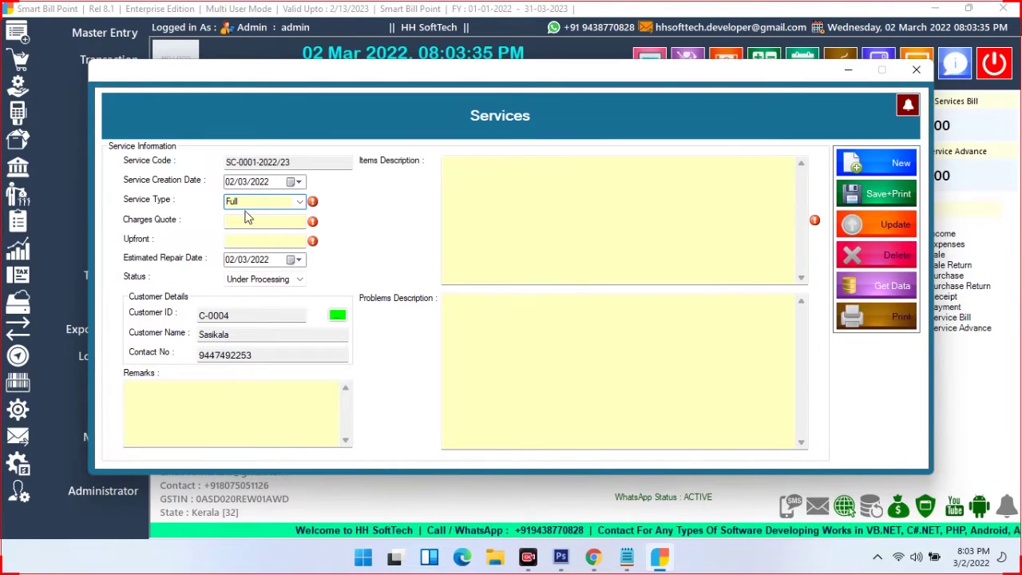
{"action": "left_click", "coordinate": [250, 239]}
Enter a 500 charges quote and 100 upfront, keeping status Under Processing
{"action": "left_click", "coordinate": [260, 221]}
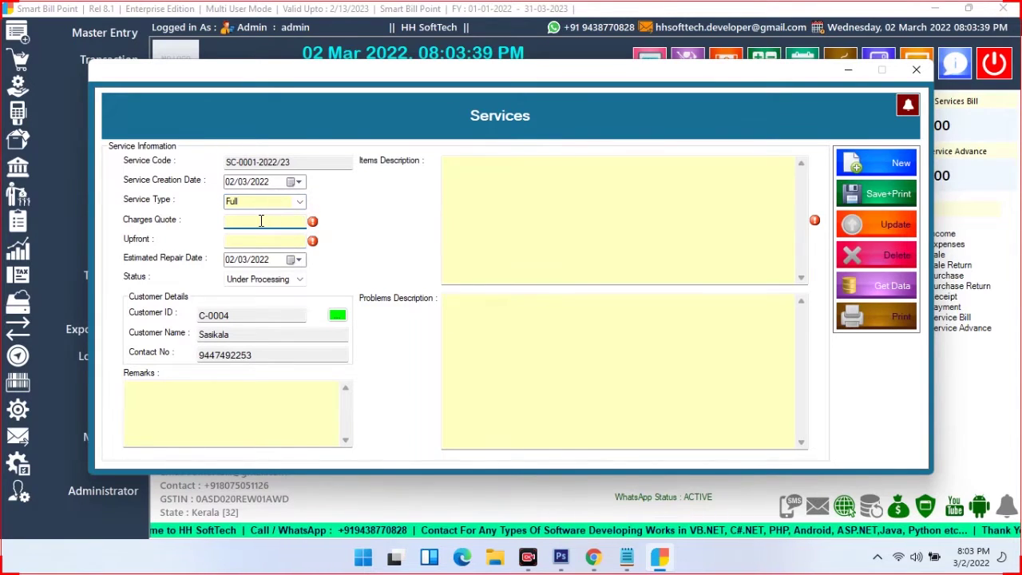
{"action": "type", "text": "500"}
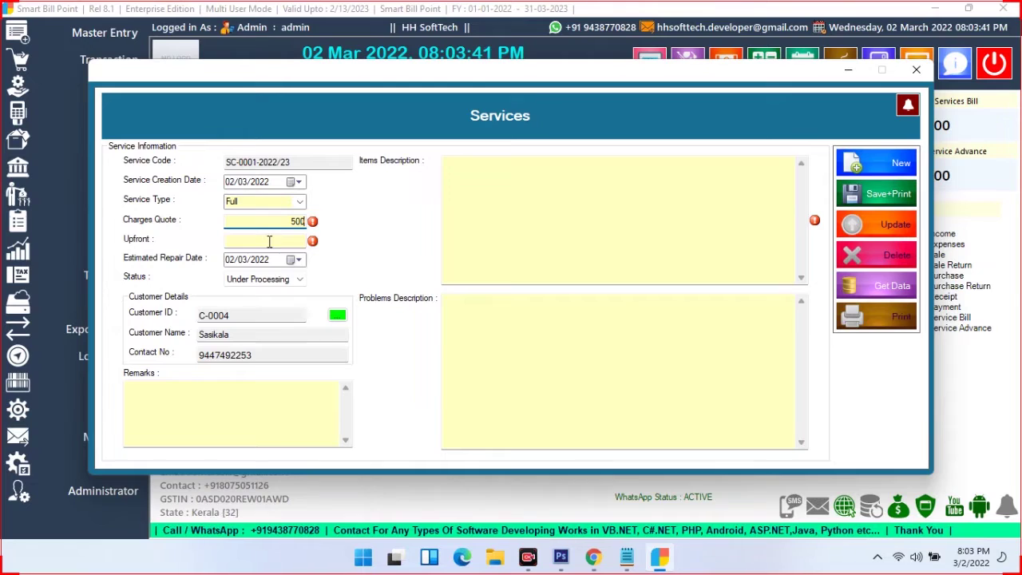
{"action": "left_click", "coordinate": [269, 241]}
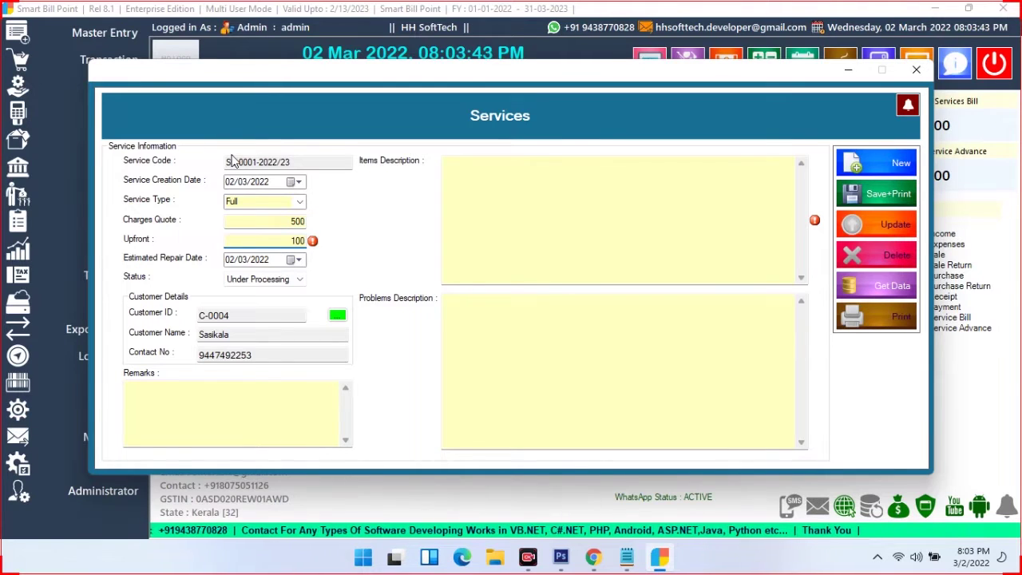
{"action": "left_click", "coordinate": [254, 279]}
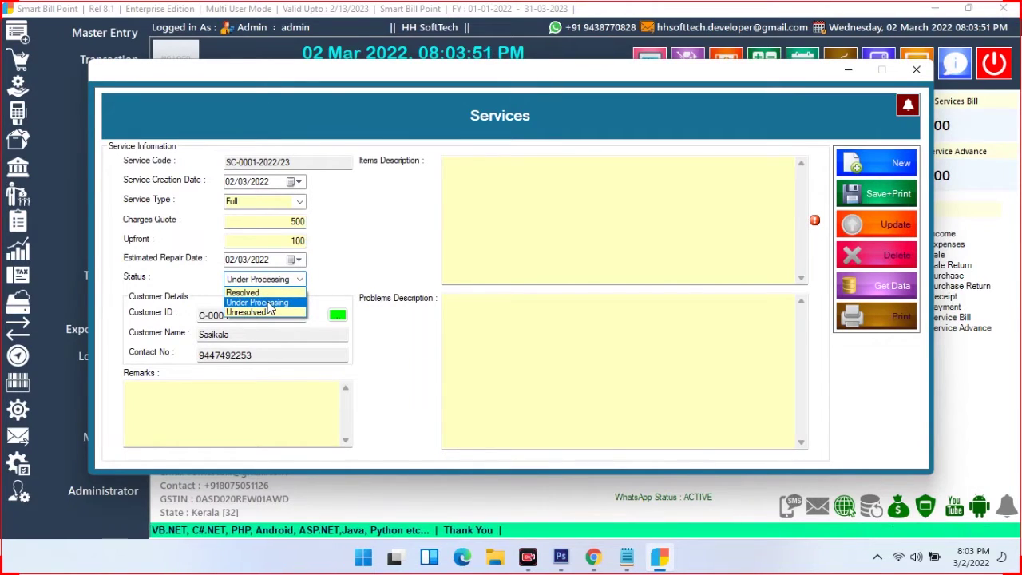
{"action": "left_click", "coordinate": [269, 306]}
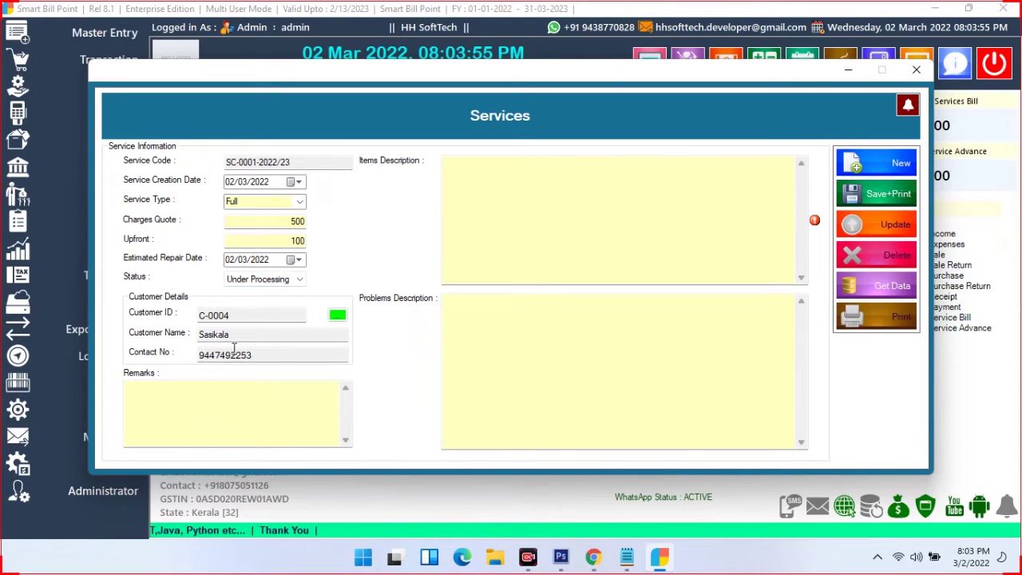
Fill remarks 'sdsdsd' and problems 'sdsdsdss', then Save+Print the service record
{"action": "left_click", "coordinate": [503, 182]}
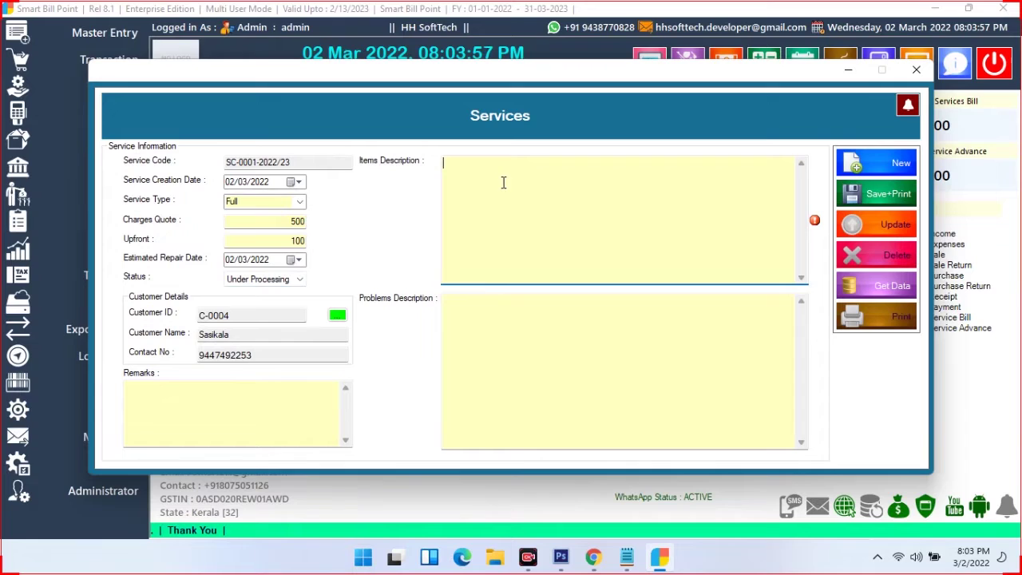
{"action": "left_click", "coordinate": [191, 410]}
{"action": "type", "text": "sdsdsd"}
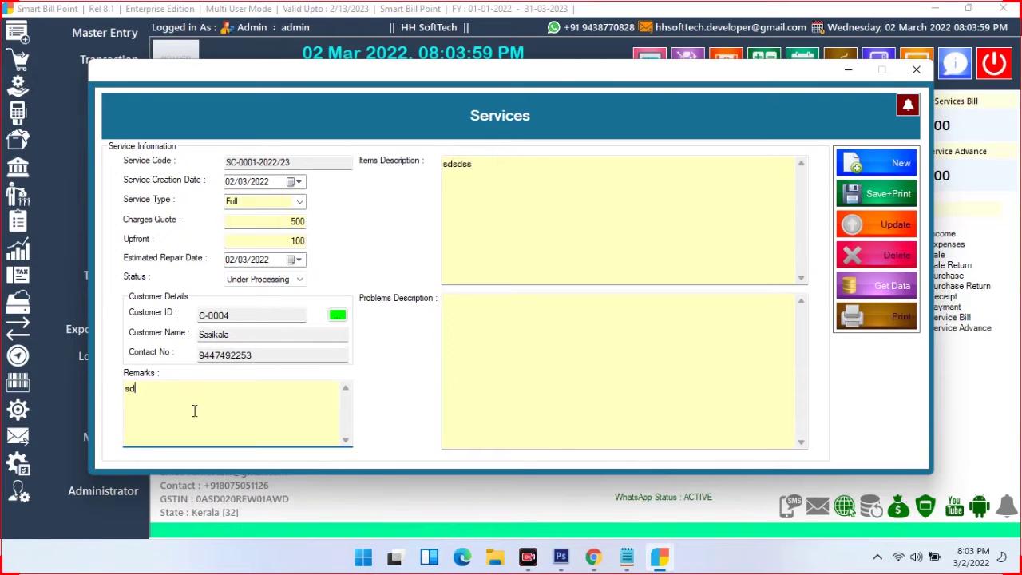
{"action": "left_click", "coordinate": [487, 319]}
{"action": "type", "text": "sdsdsdsscscsd"}
{"action": "left_click", "coordinate": [876, 195]}
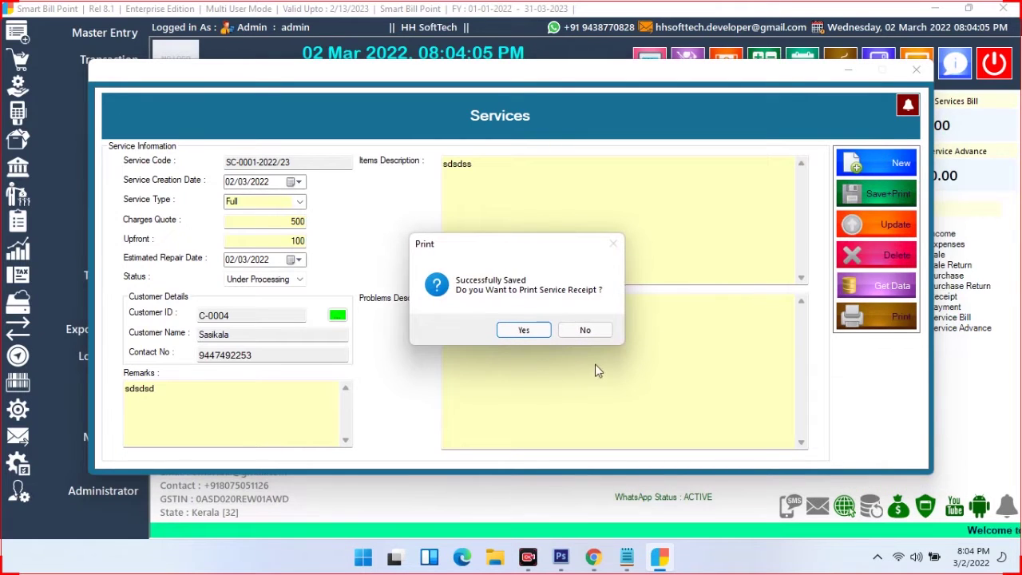
{"action": "left_click", "coordinate": [523, 331]}
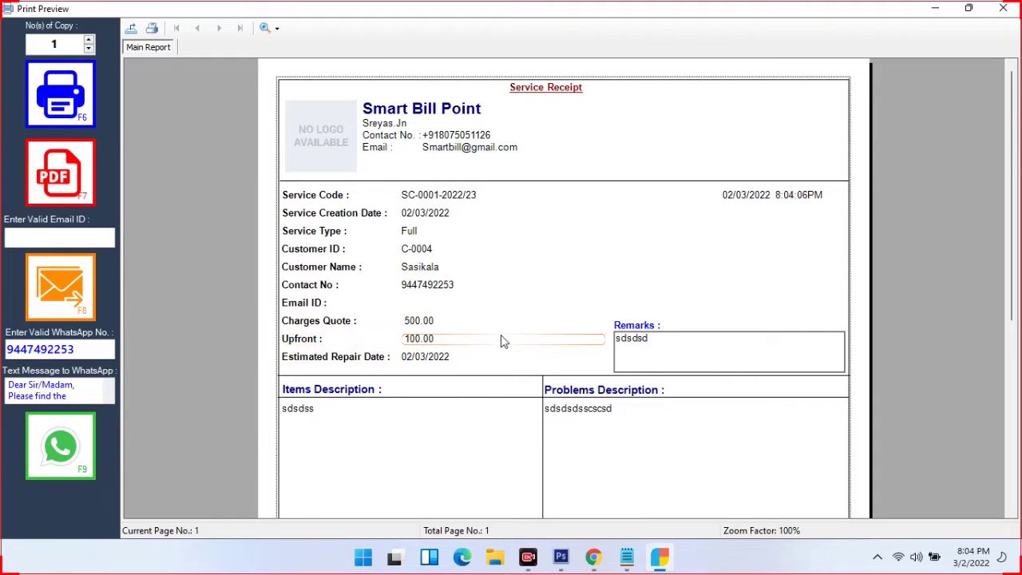
Scroll through the Service Receipt print preview, then close it
{"action": "scroll", "coordinate": [499, 343], "scroll_direction": "down", "scroll_amount": 3}
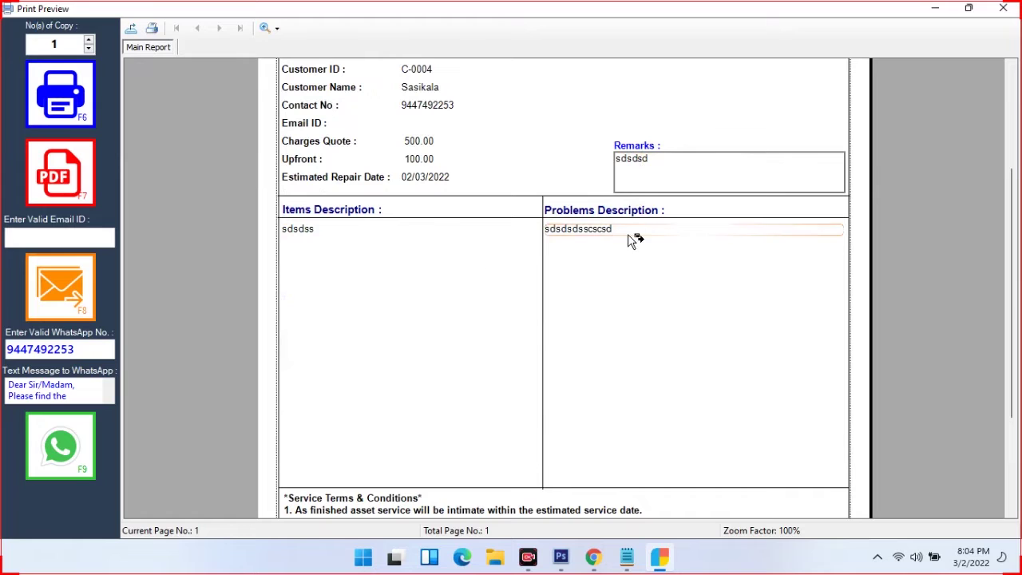
{"action": "scroll", "coordinate": [555, 285], "scroll_direction": "down", "scroll_amount": 3}
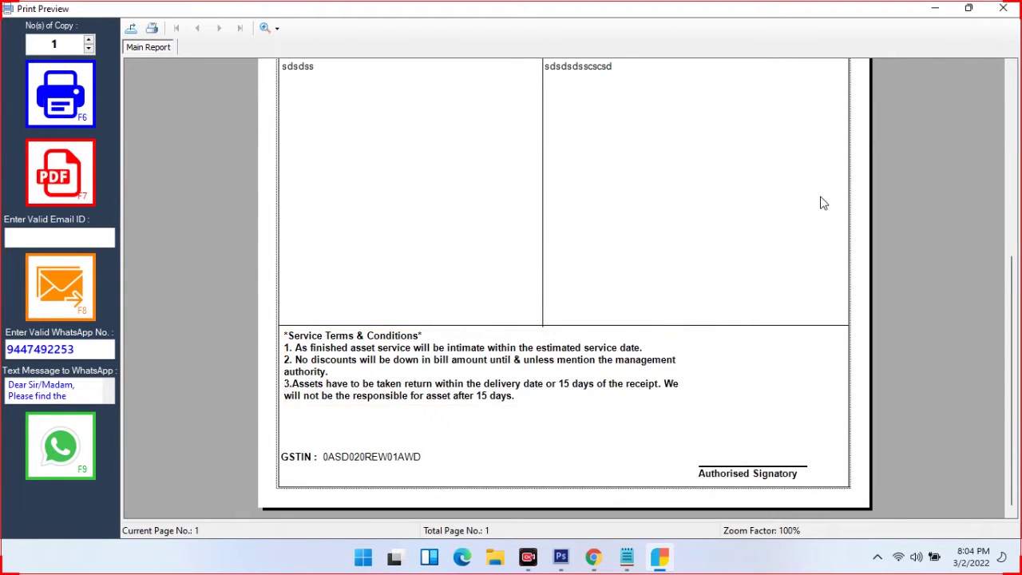
{"action": "scroll", "coordinate": [798, 228], "scroll_direction": "up", "scroll_amount": 5}
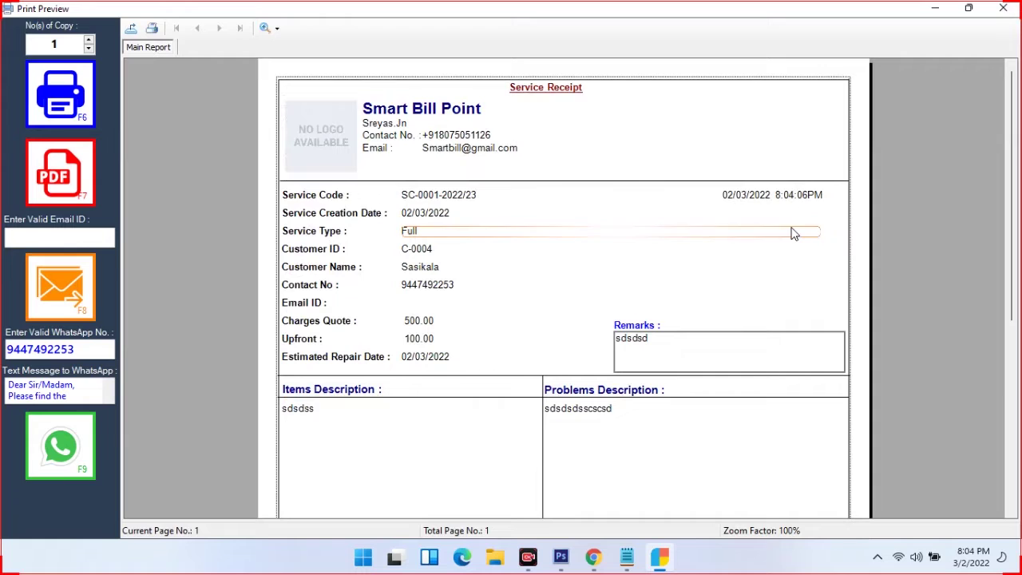
{"action": "left_click", "coordinate": [1002, 11]}
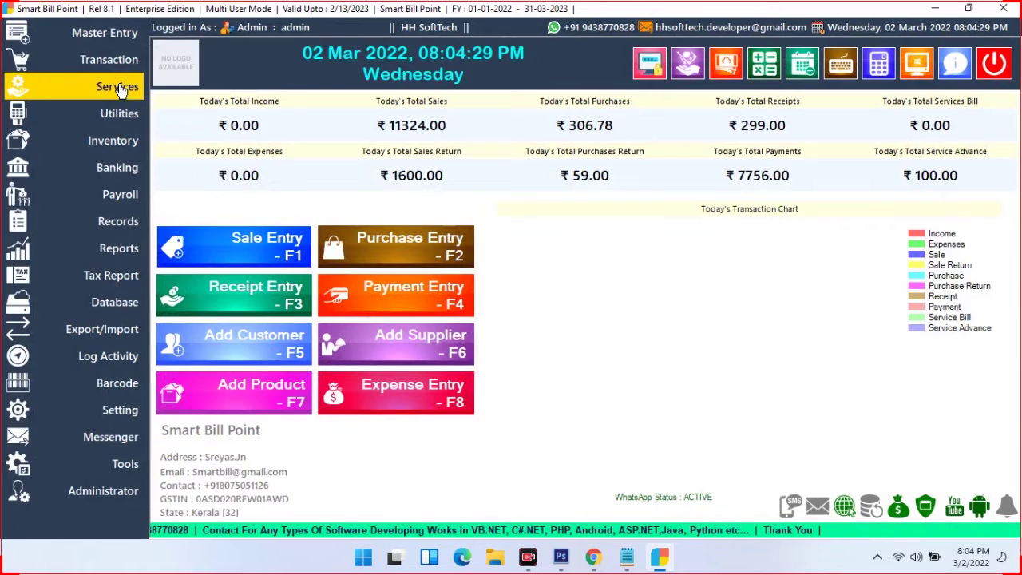
Open Service Billing, select service SC-0001-2022/23, and enter a total payment of 400
{"action": "left_click", "coordinate": [129, 87]}
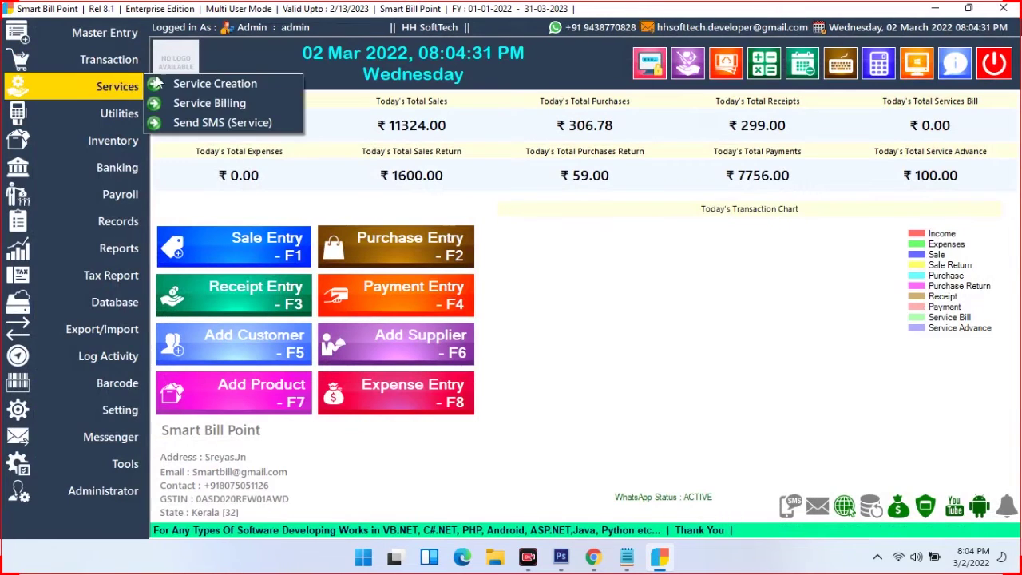
{"action": "left_click", "coordinate": [199, 103]}
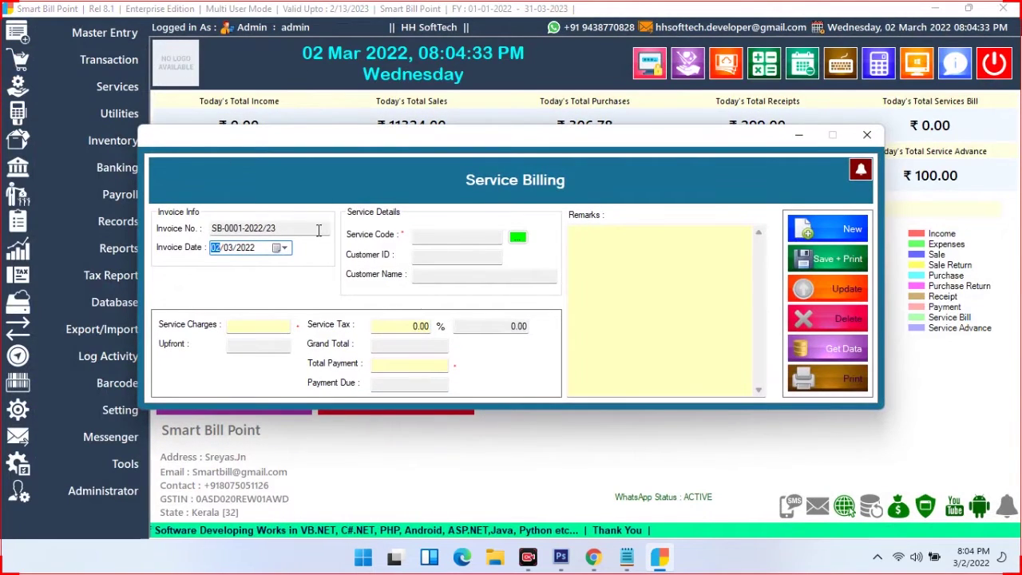
{"action": "left_click", "coordinate": [519, 238]}
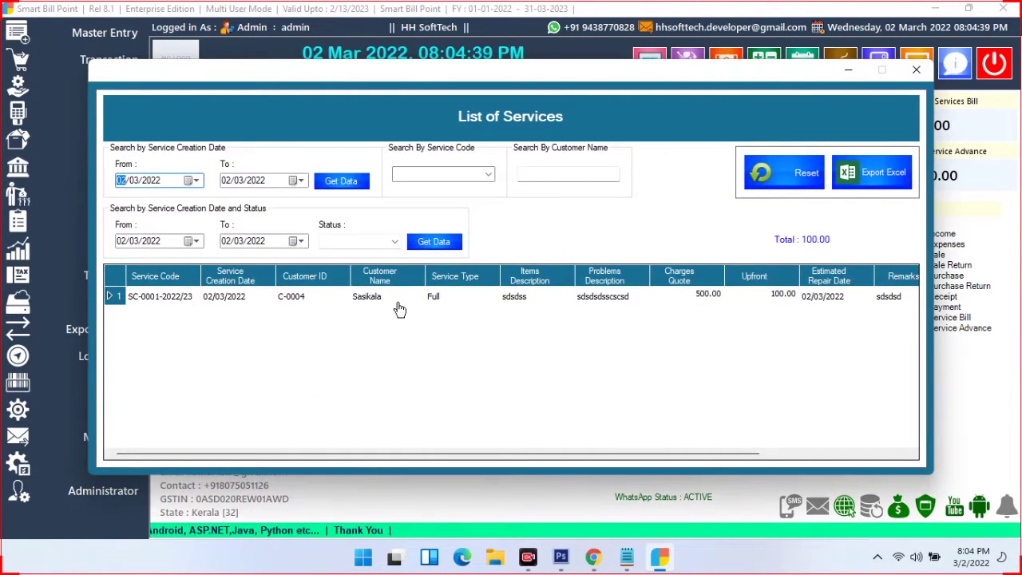
{"action": "left_click", "coordinate": [488, 174]}
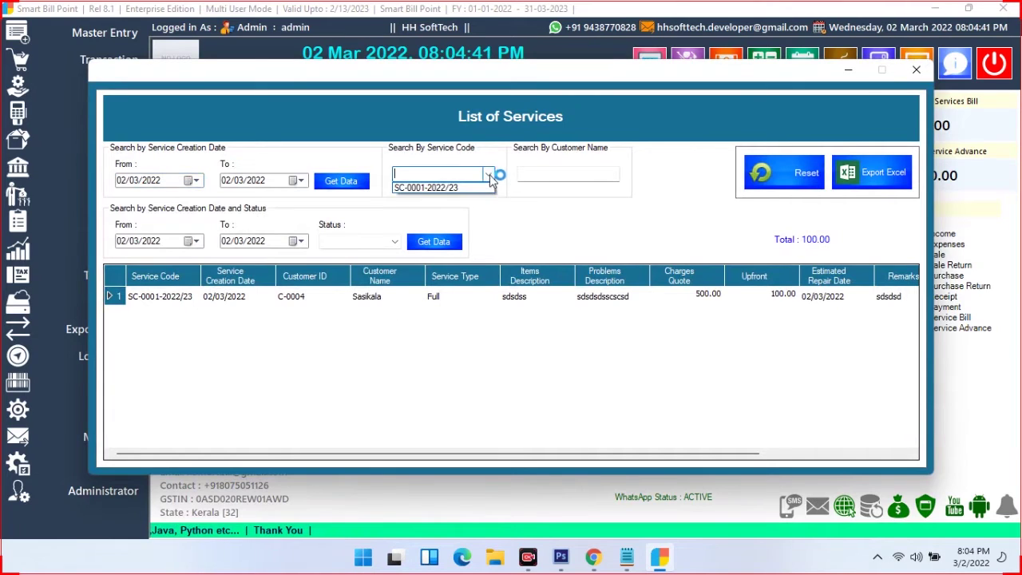
{"action": "left_click", "coordinate": [543, 159]}
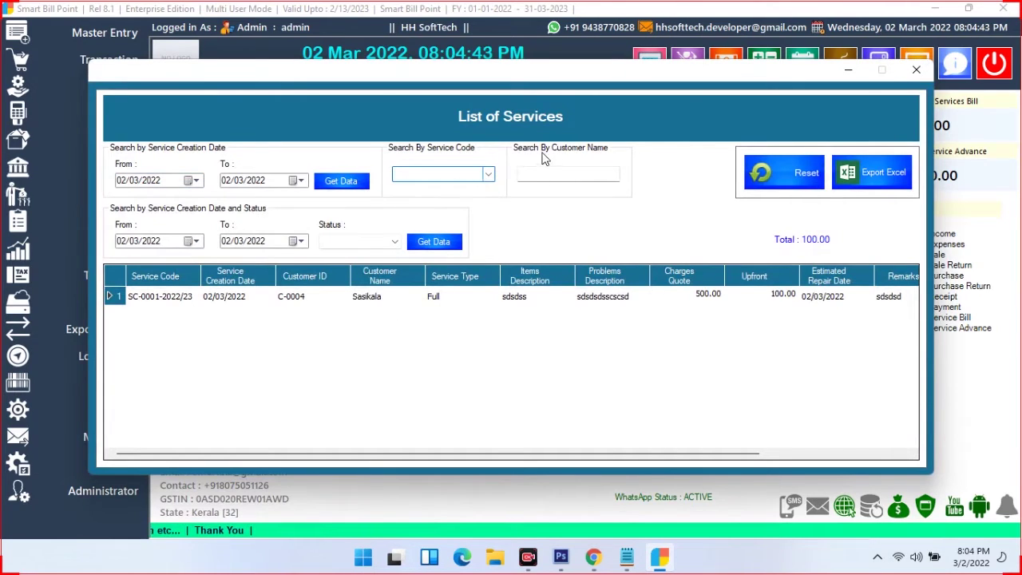
{"action": "left_click", "coordinate": [397, 242]}
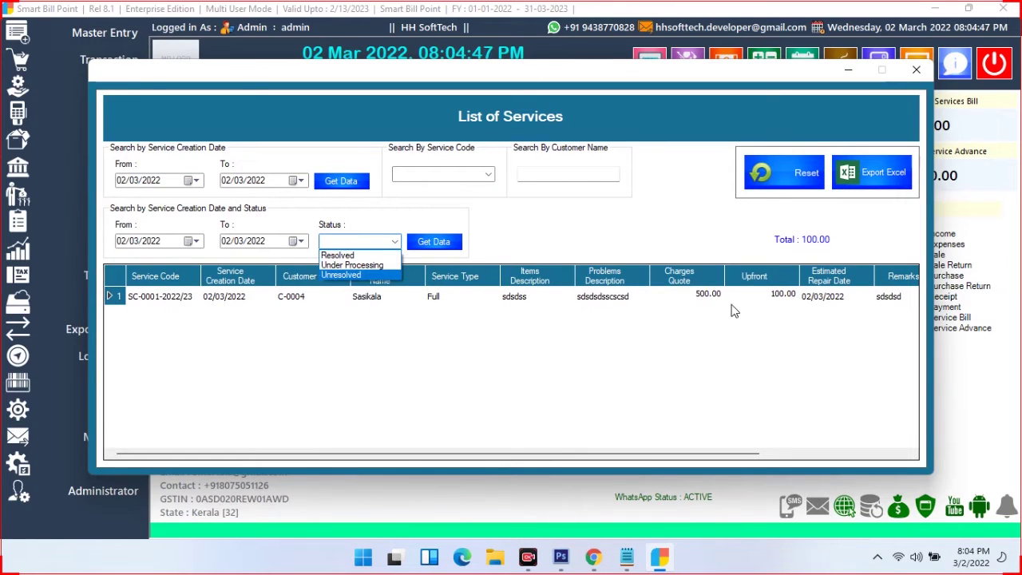
{"action": "left_click", "coordinate": [607, 302]}
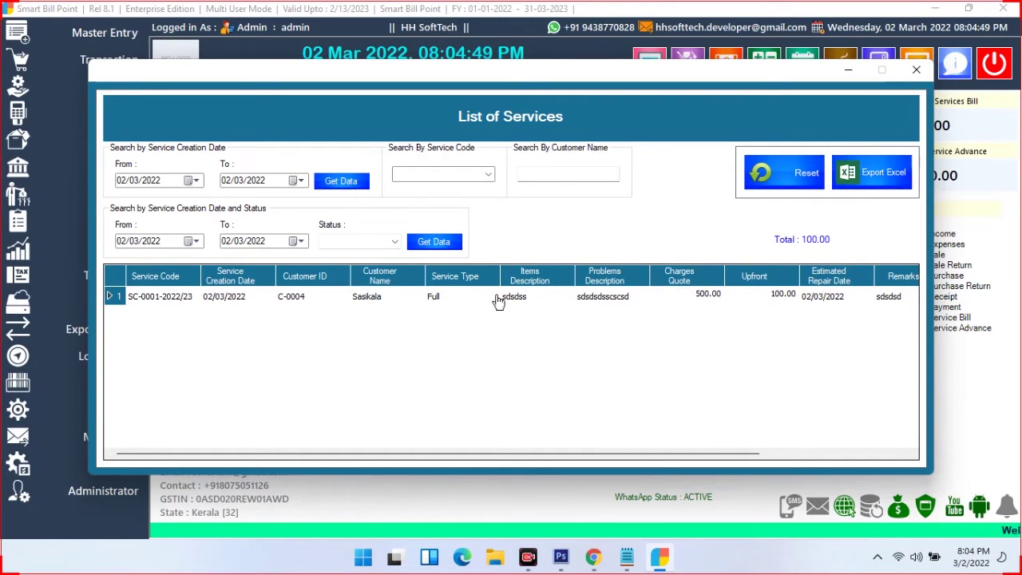
{"action": "double_click", "coordinate": [304, 299]}
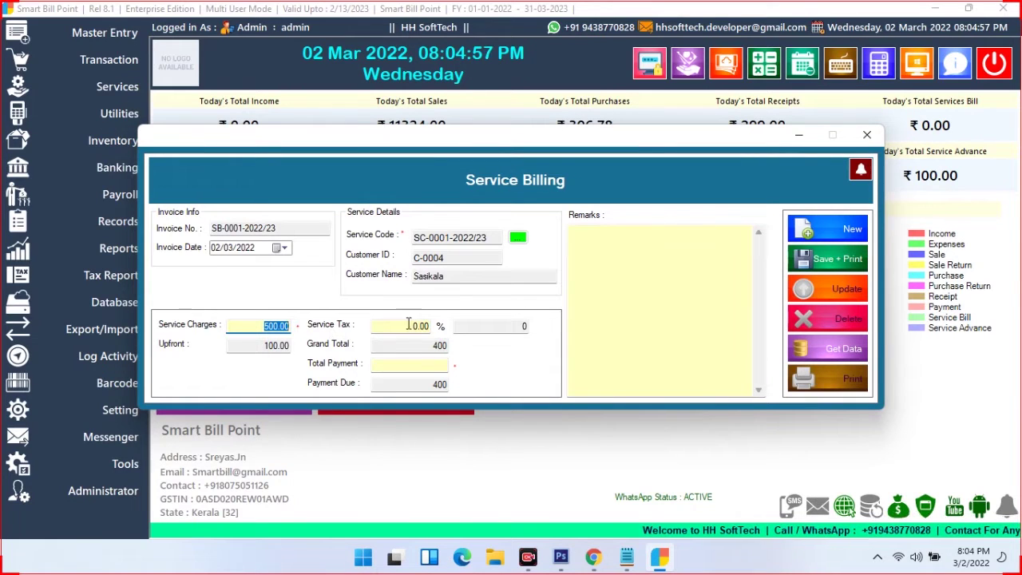
{"action": "left_click", "coordinate": [416, 364]}
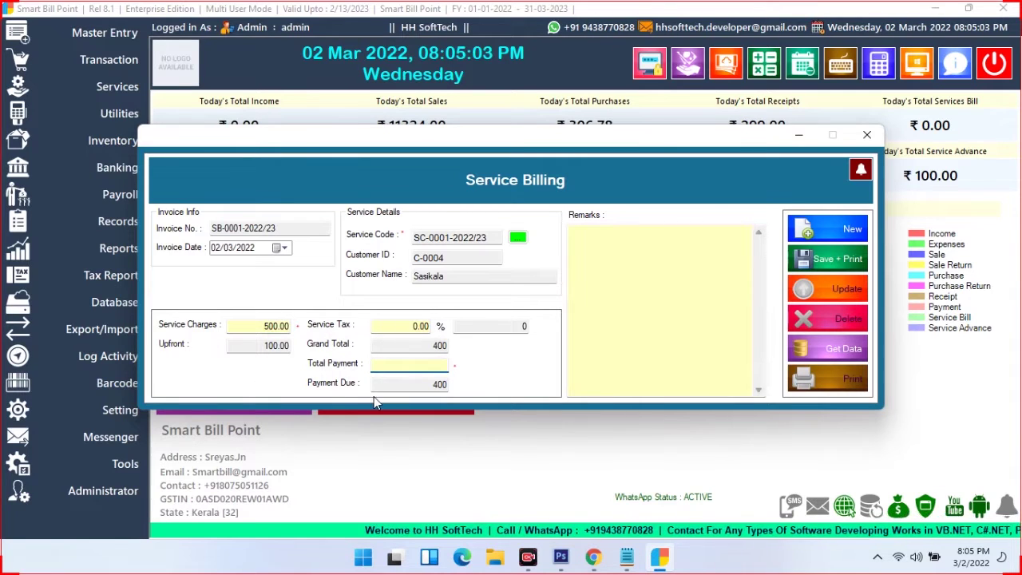
{"action": "type", "text": "400"}
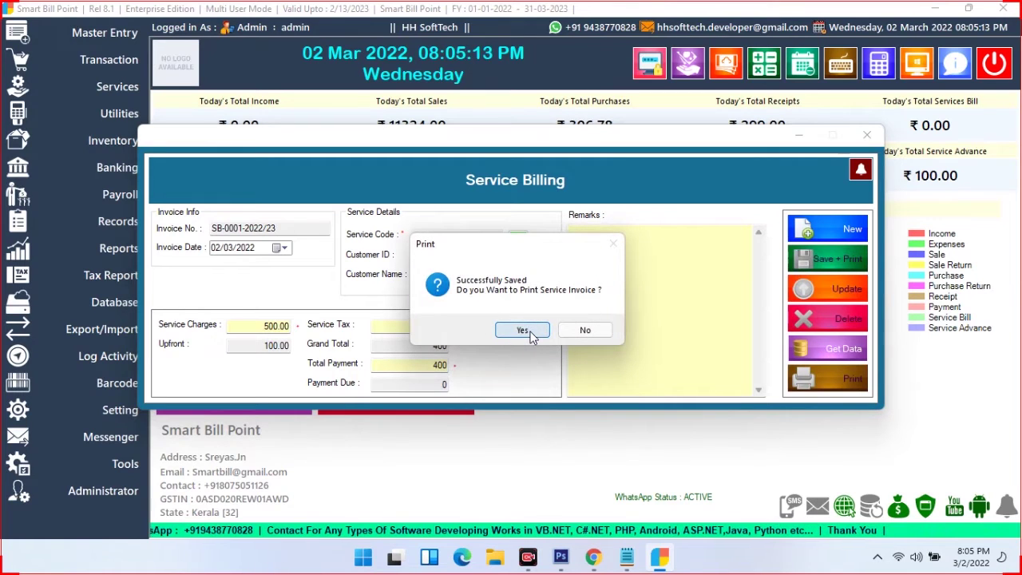
Print the service invoice, scroll through its preview, then close it and the billing form
{"action": "left_click", "coordinate": [523, 330]}
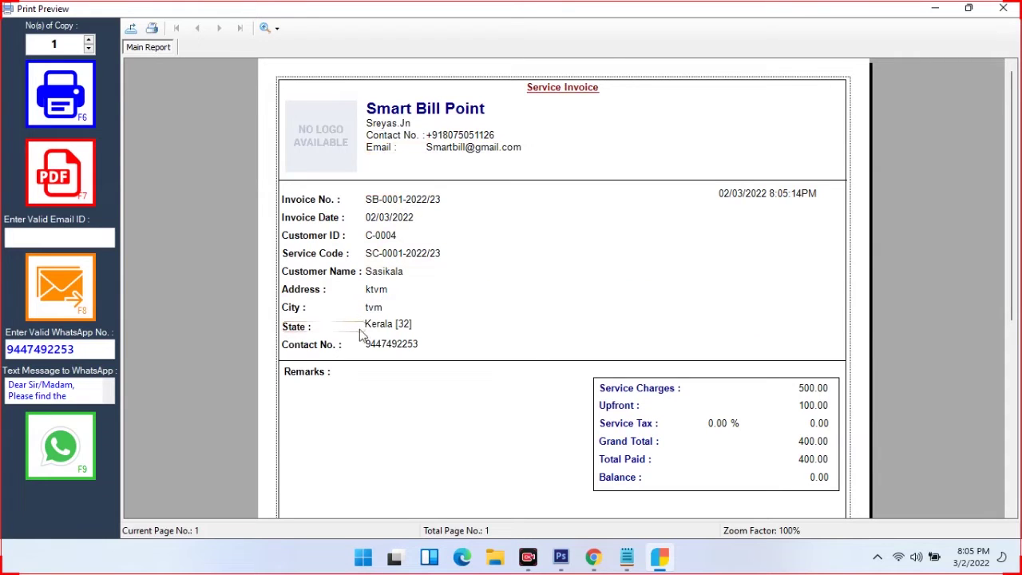
{"action": "scroll", "coordinate": [511, 333], "scroll_direction": "down", "scroll_amount": 5}
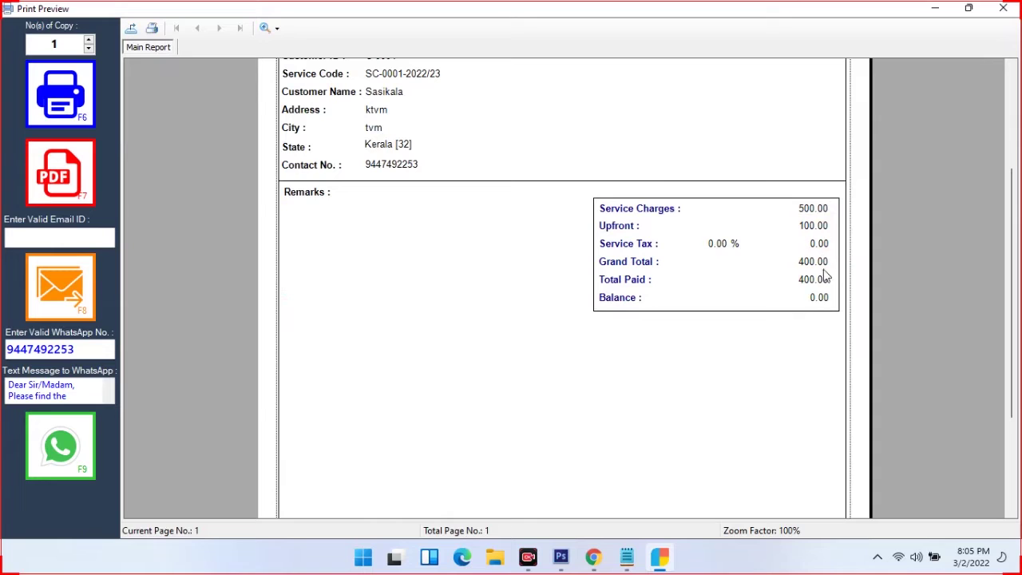
{"action": "scroll", "coordinate": [756, 310], "scroll_direction": "down", "scroll_amount": 3}
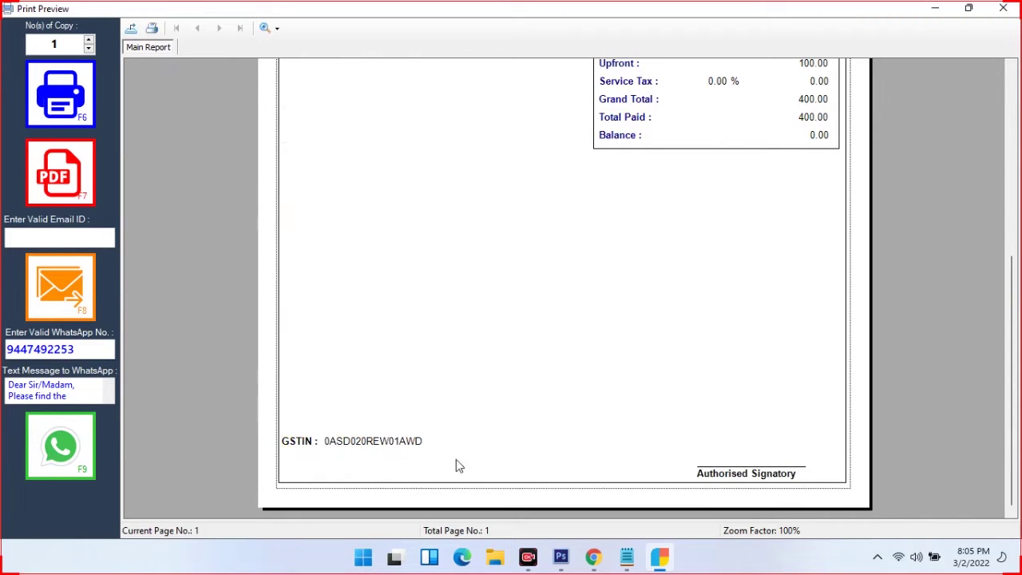
{"action": "scroll", "coordinate": [647, 293], "scroll_direction": "up", "scroll_amount": 8}
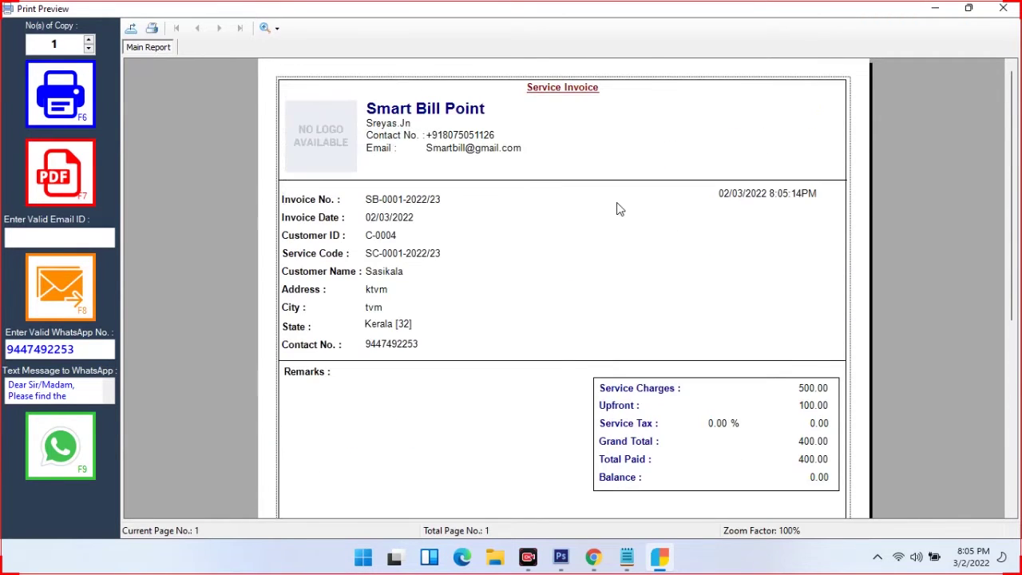
{"action": "left_click", "coordinate": [1003, 8]}
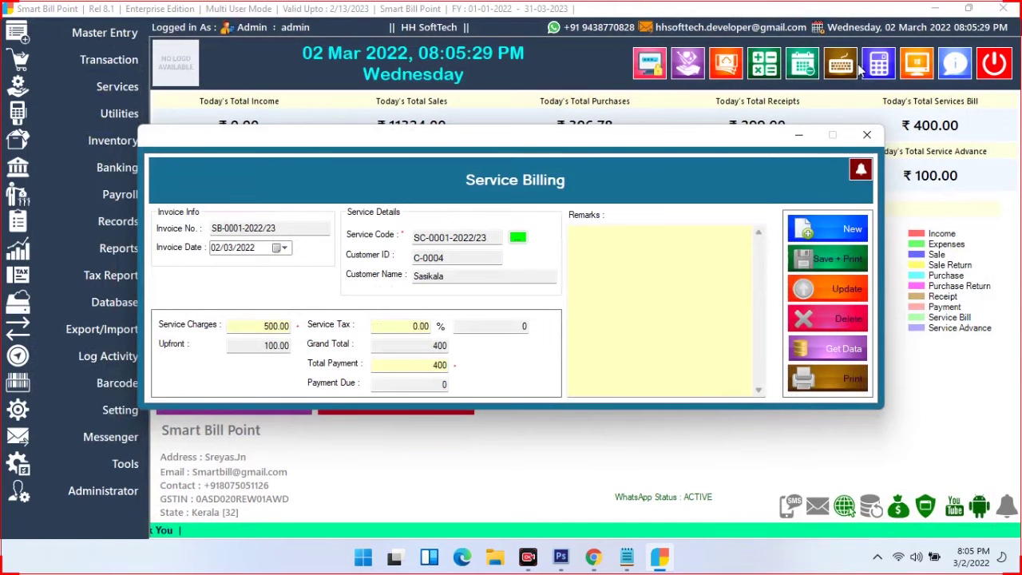
{"action": "left_click", "coordinate": [866, 134]}
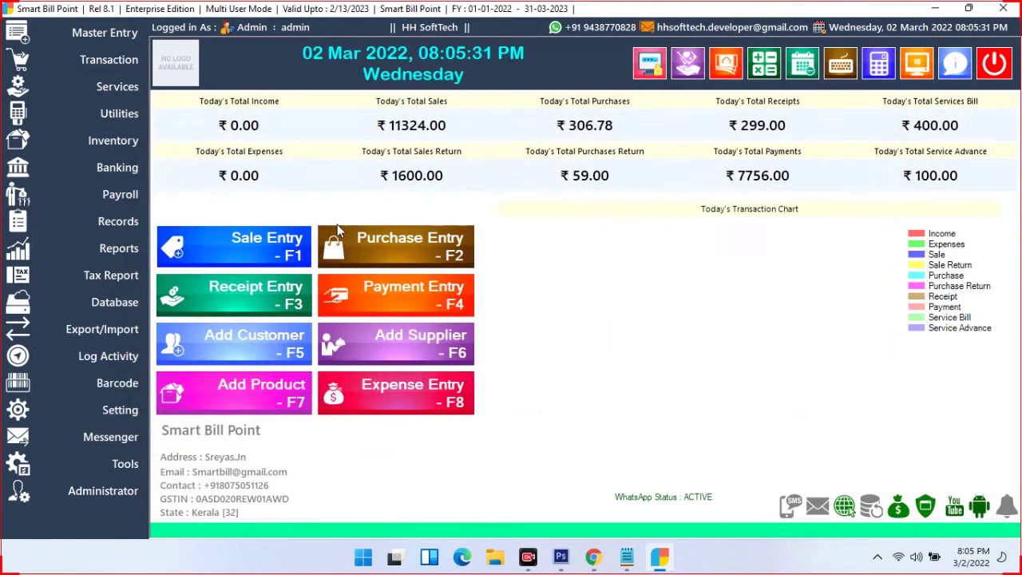
{"action": "left_click", "coordinate": [118, 89]}
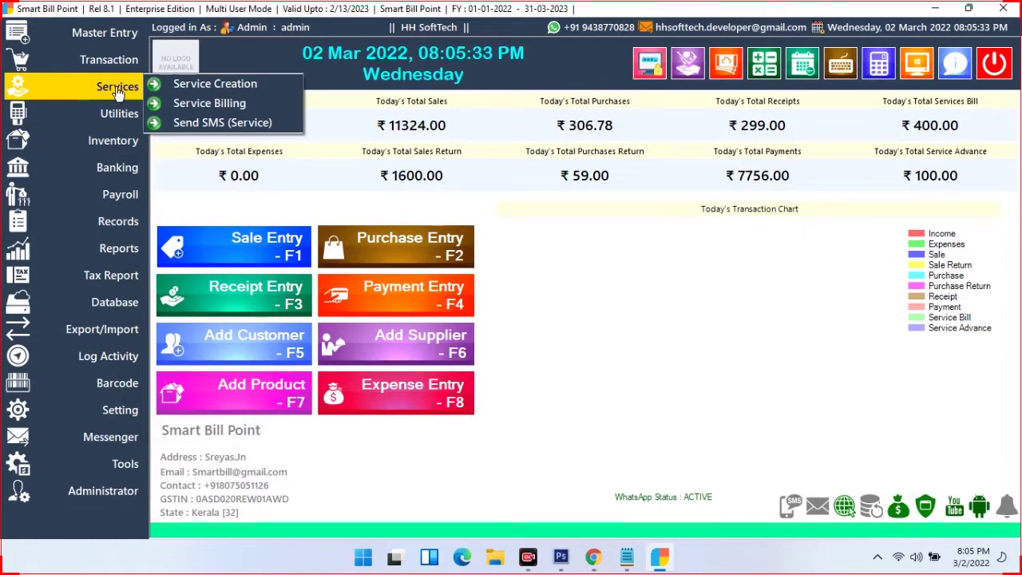
{"action": "left_click", "coordinate": [226, 124]}
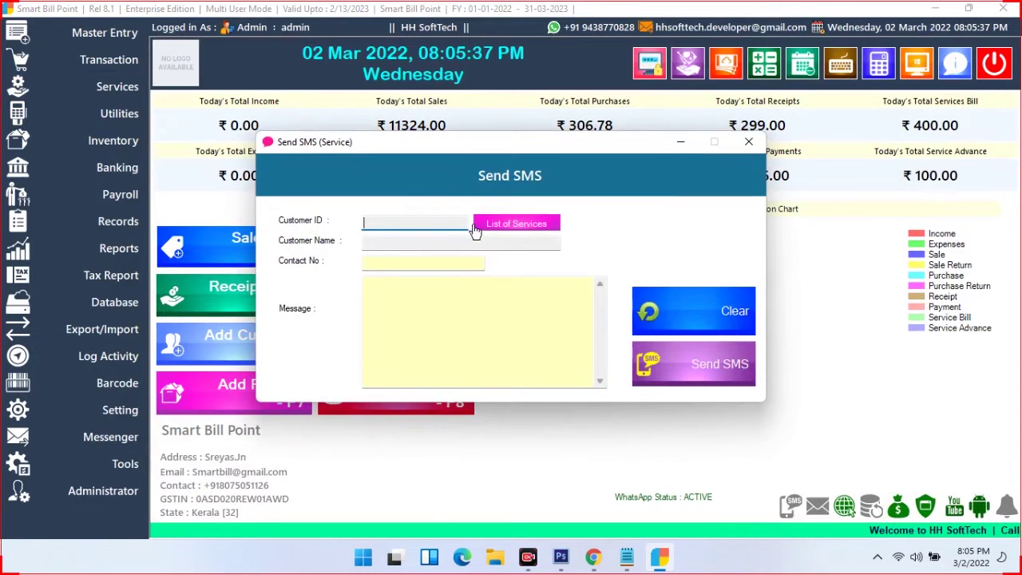
{"action": "left_click", "coordinate": [495, 226]}
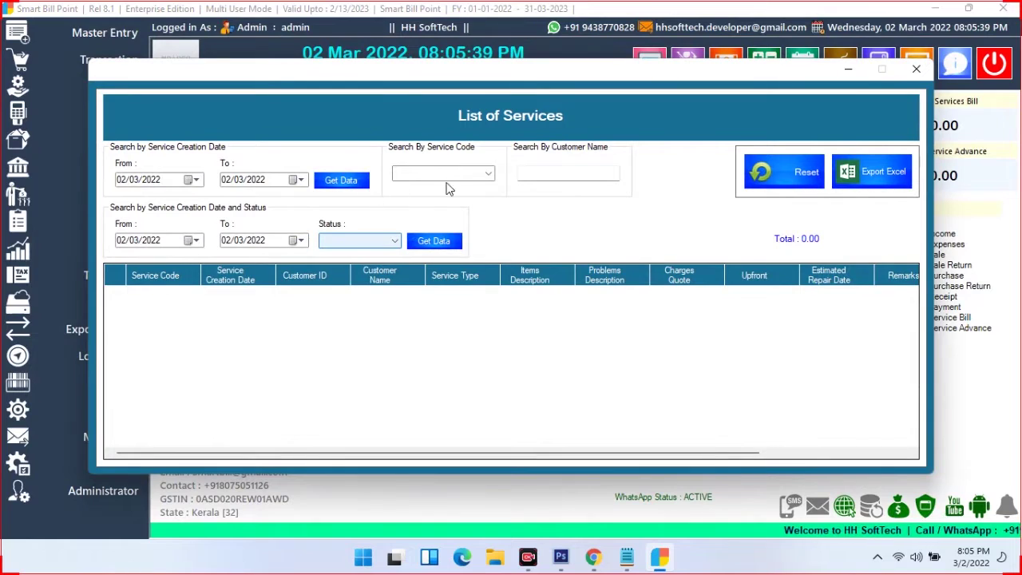
{"action": "left_click", "coordinate": [485, 173]}
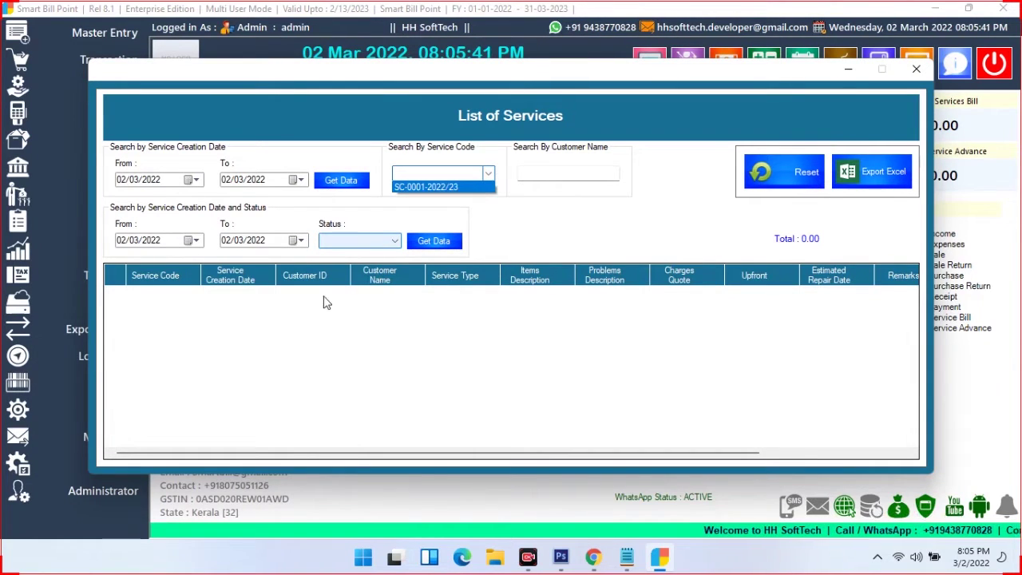
{"action": "left_click", "coordinate": [471, 210]}
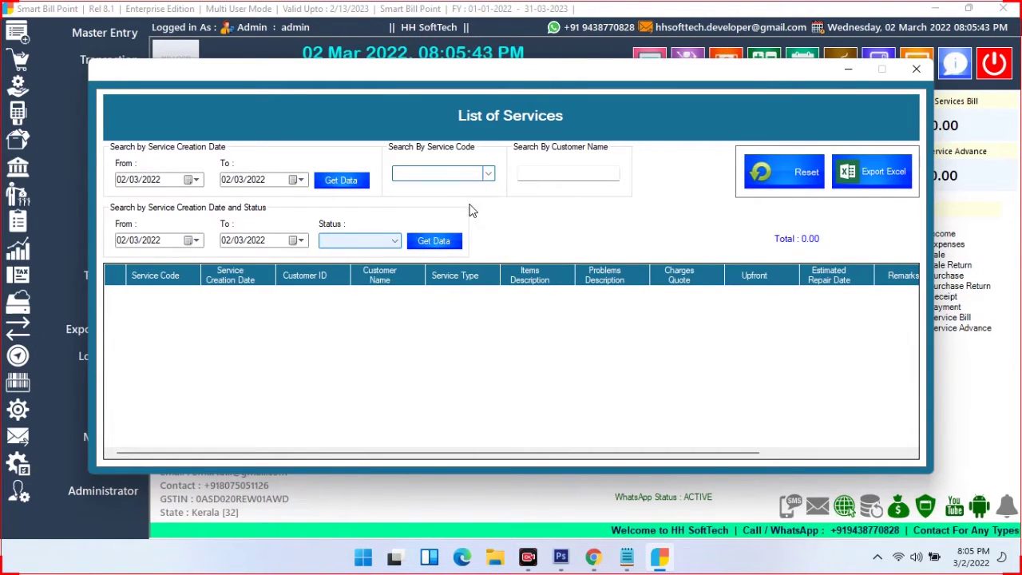
{"action": "left_click", "coordinate": [477, 173]}
{"action": "left_click", "coordinate": [472, 187]}
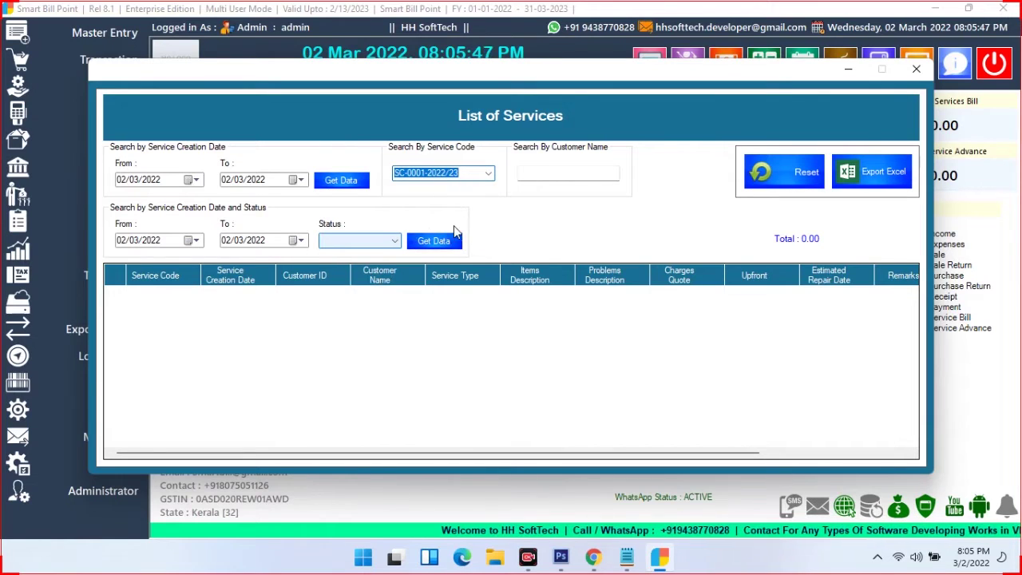
{"action": "left_click", "coordinate": [392, 240]}
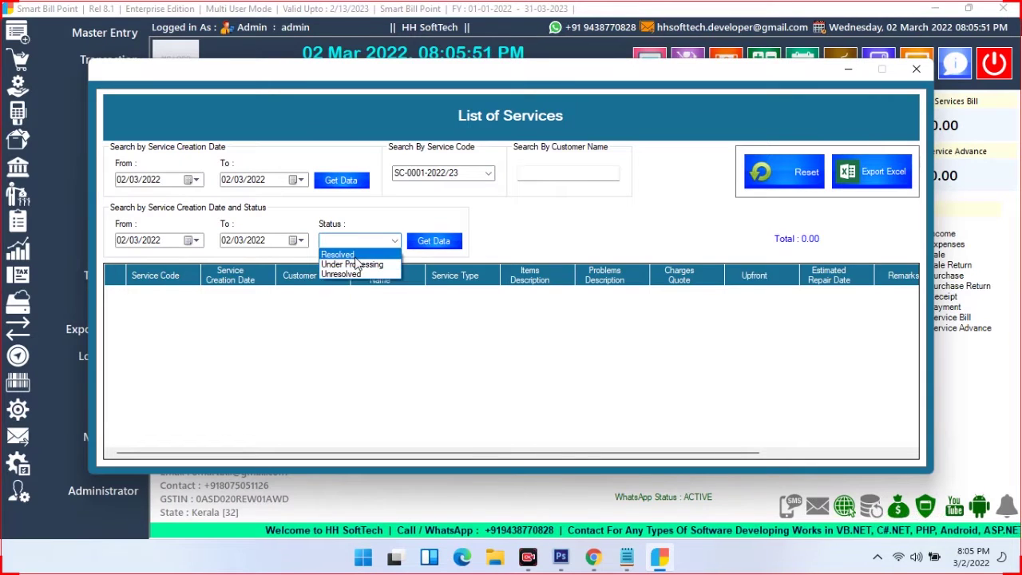
{"action": "left_click", "coordinate": [339, 254]}
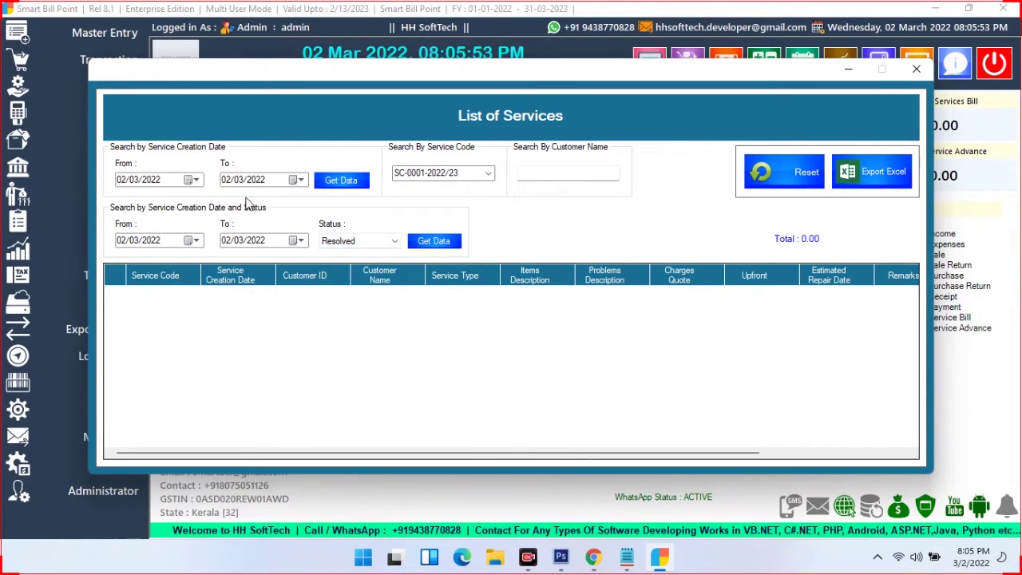
{"action": "left_click", "coordinate": [352, 192]}
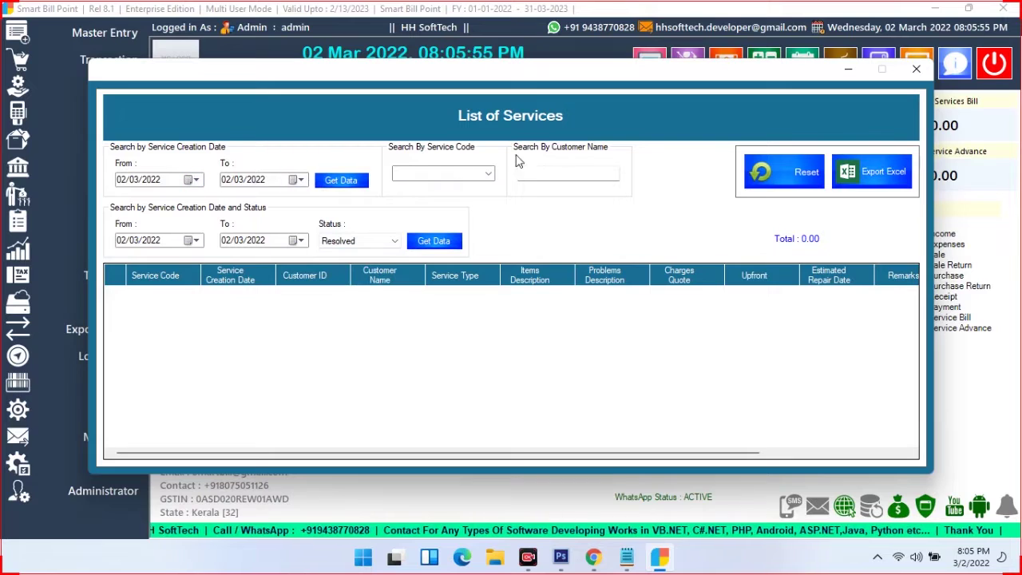
{"action": "left_click", "coordinate": [915, 69]}
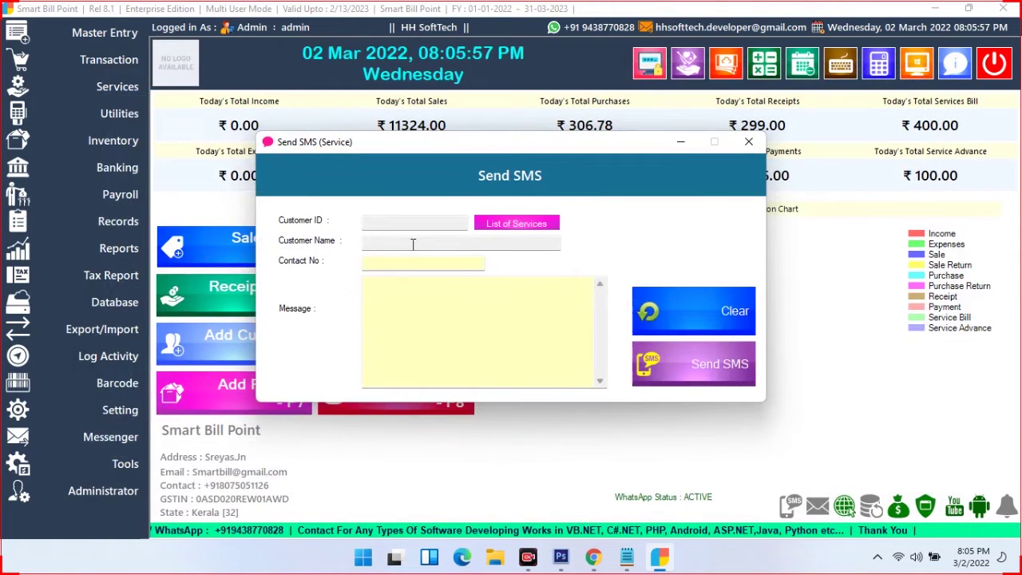
{"action": "left_click", "coordinate": [410, 316]}
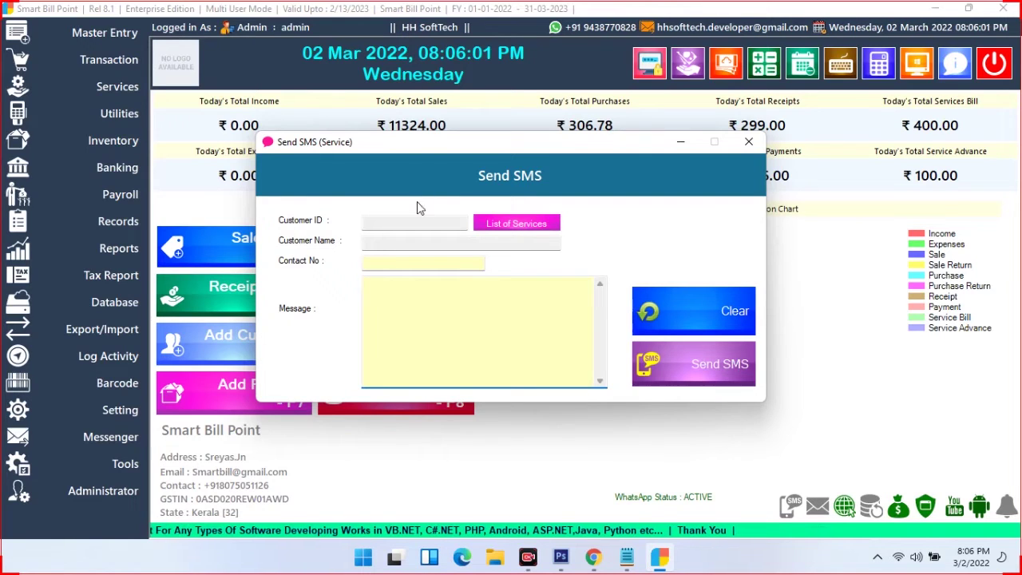
{"action": "left_click", "coordinate": [748, 141]}
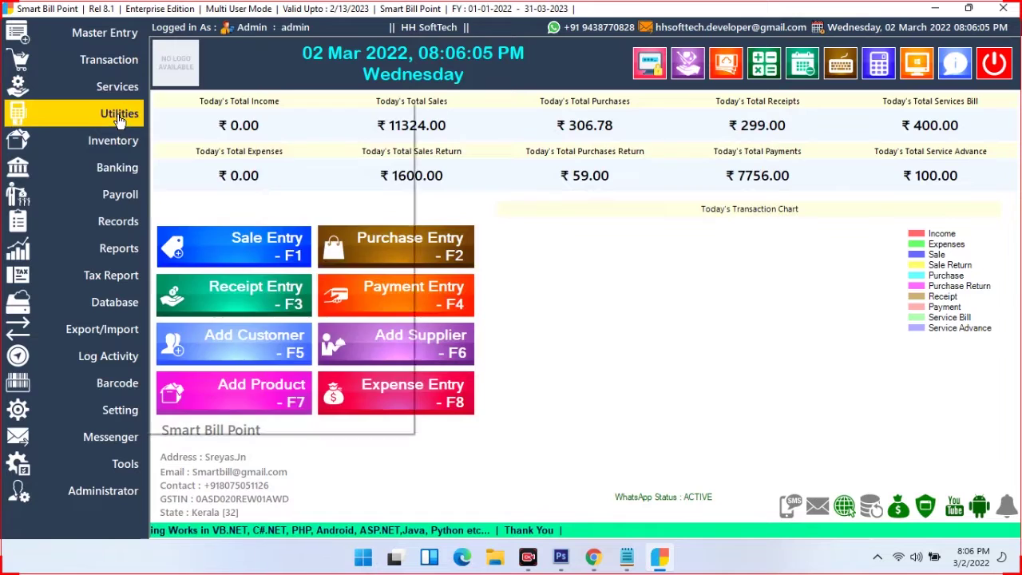
{"action": "left_click", "coordinate": [119, 114]}
{"action": "left_click", "coordinate": [249, 111]}
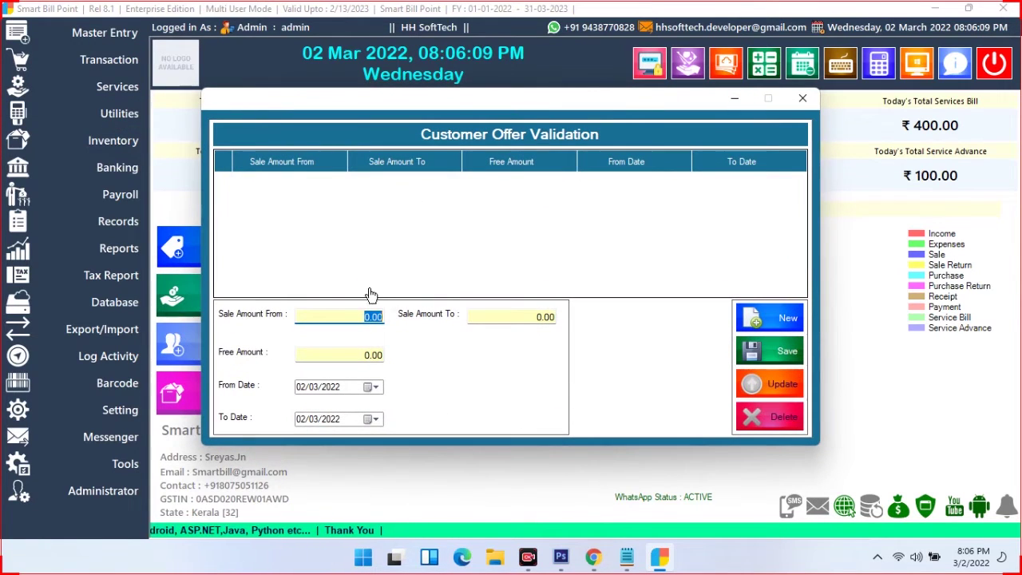
{"action": "left_click", "coordinate": [327, 318]}
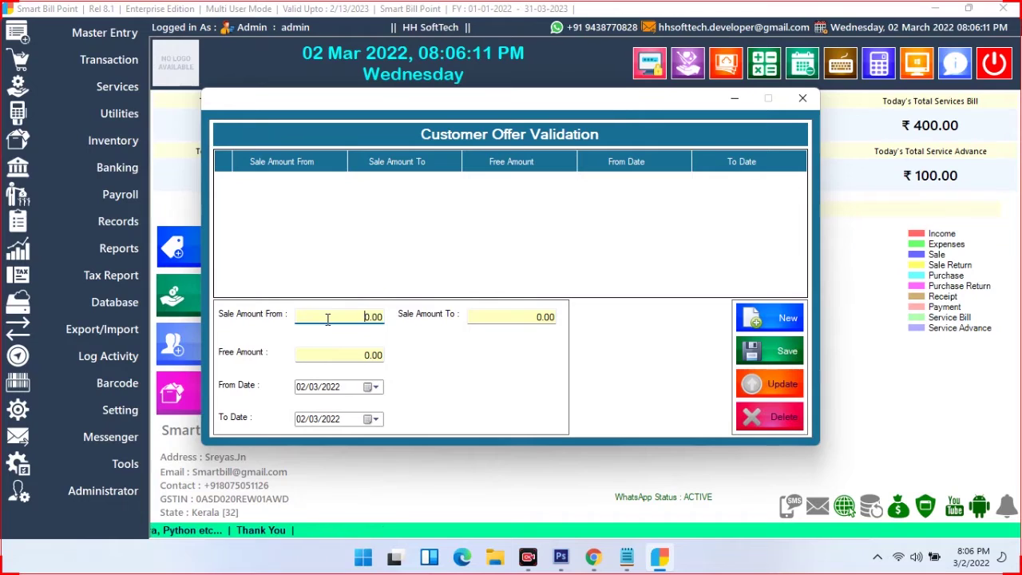
{"action": "left_click", "coordinate": [505, 317]}
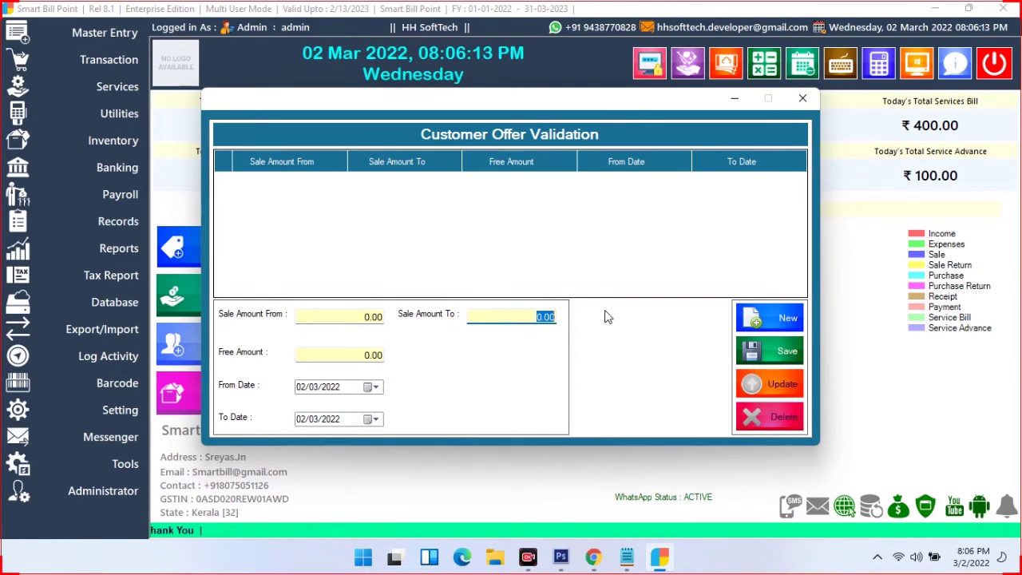
{"action": "left_click", "coordinate": [352, 357]}
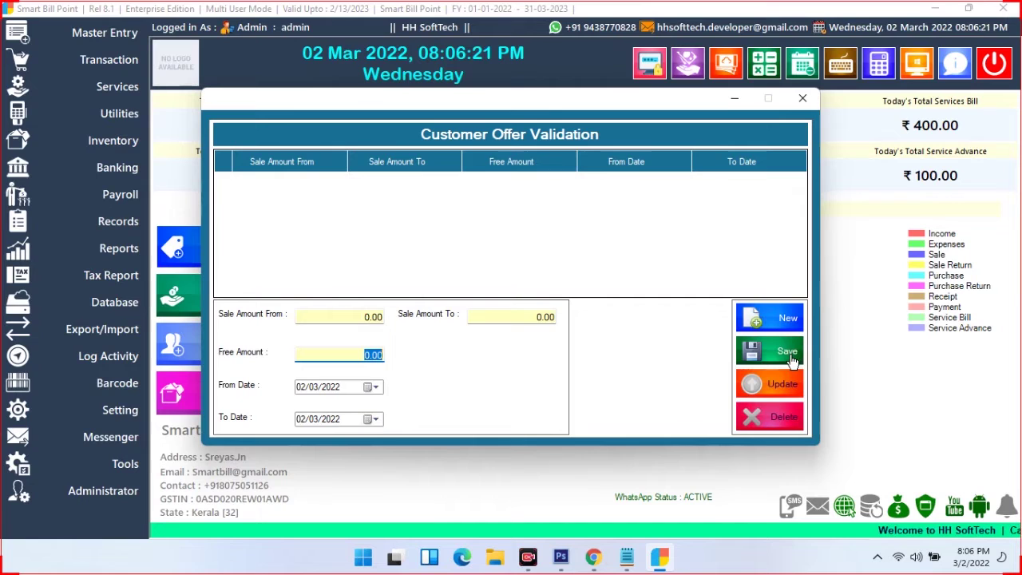
{"action": "left_click", "coordinate": [802, 97]}
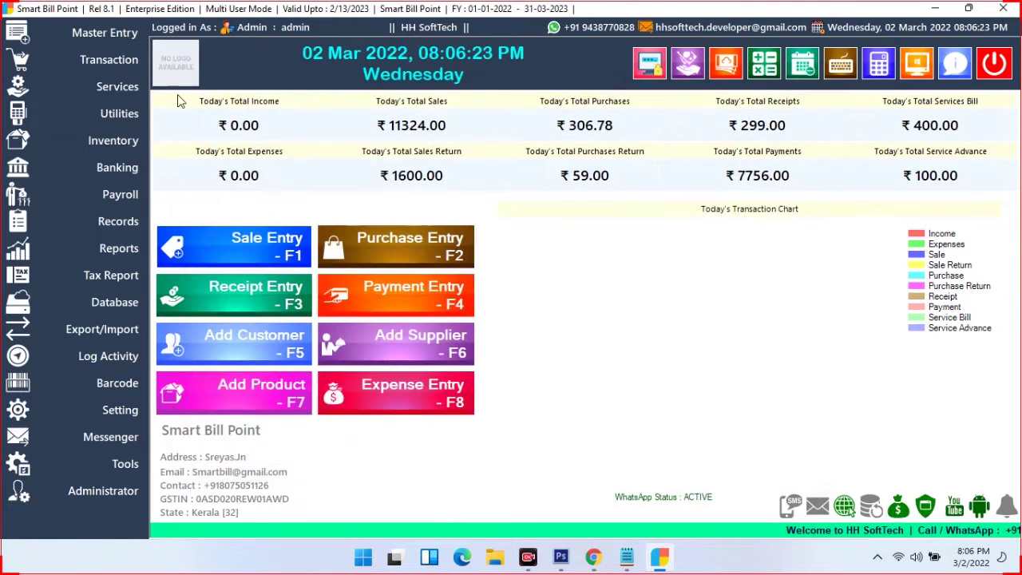
{"action": "left_click", "coordinate": [124, 113]}
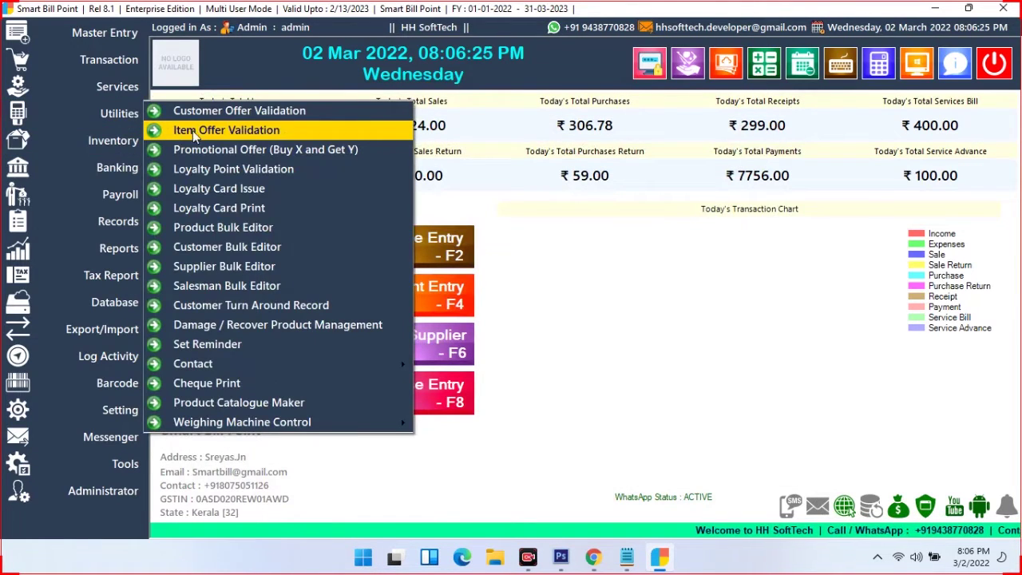
{"action": "left_click", "coordinate": [250, 132]}
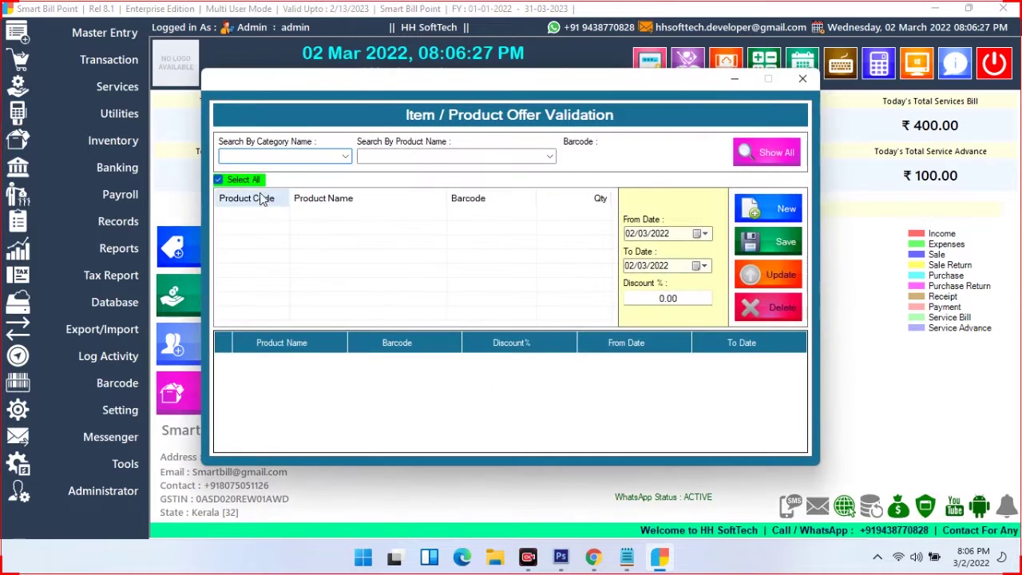
{"action": "left_click", "coordinate": [343, 157]}
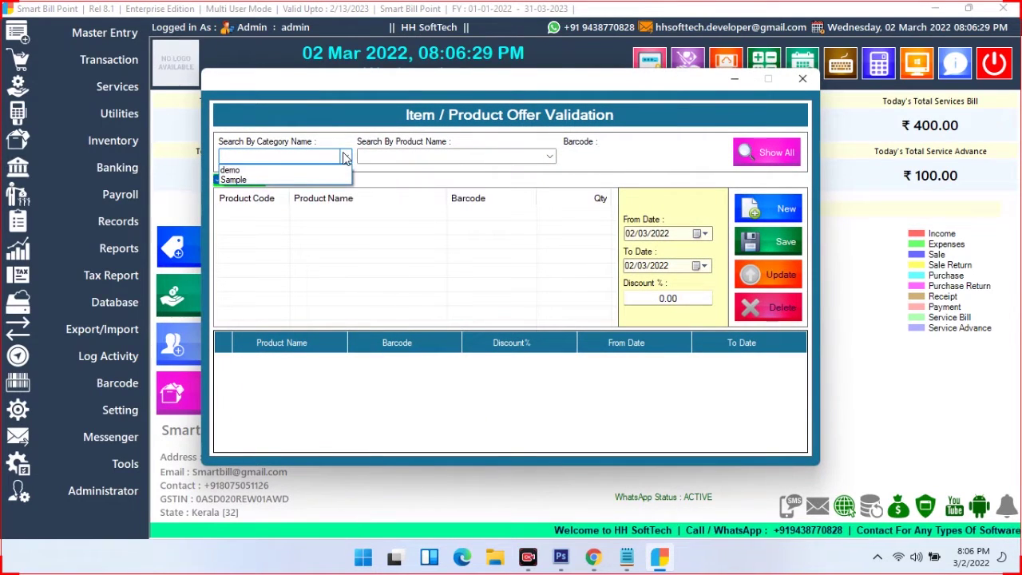
{"action": "left_click", "coordinate": [269, 176]}
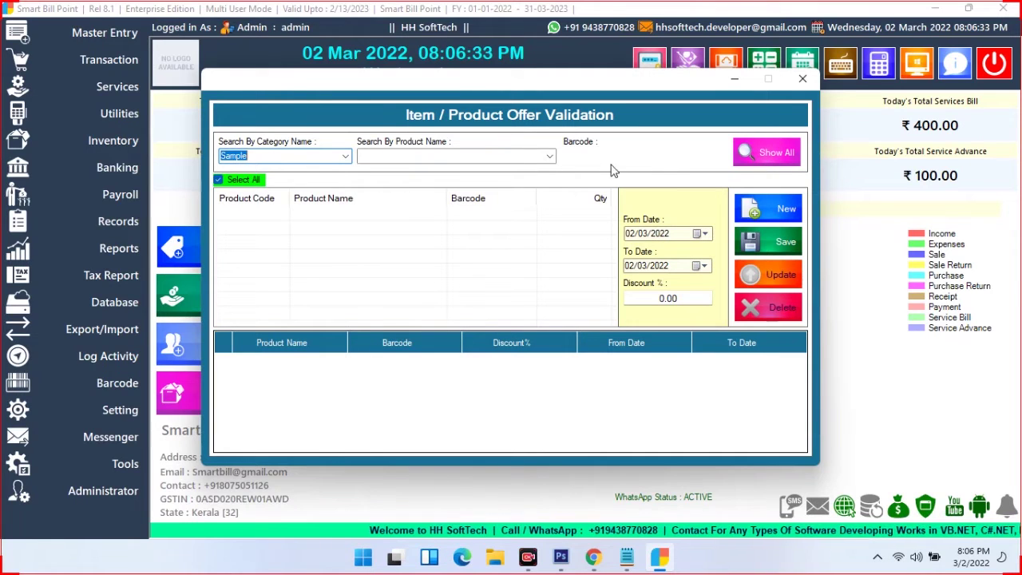
{"action": "left_click", "coordinate": [548, 159]}
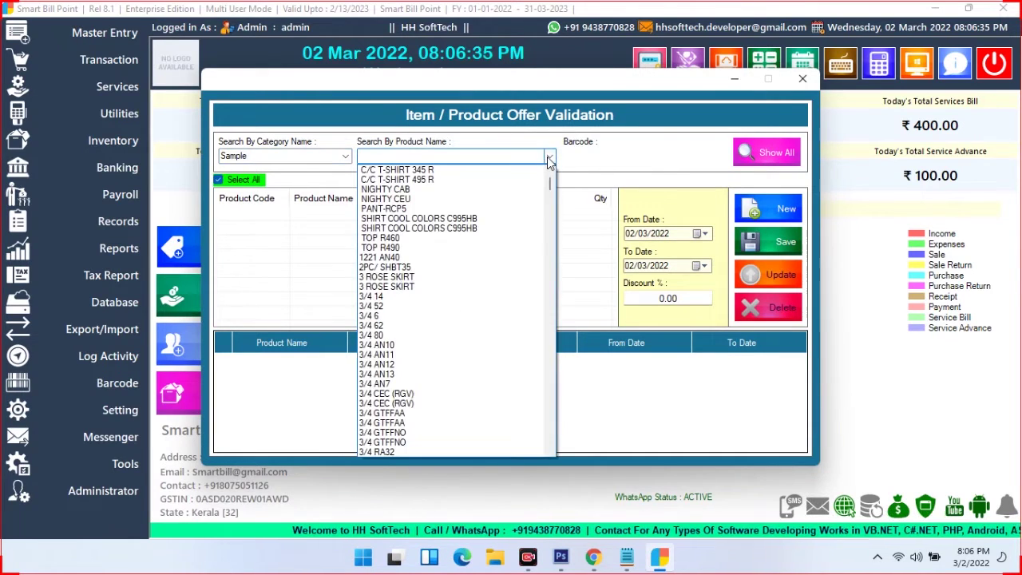
{"action": "left_click", "coordinate": [459, 190]}
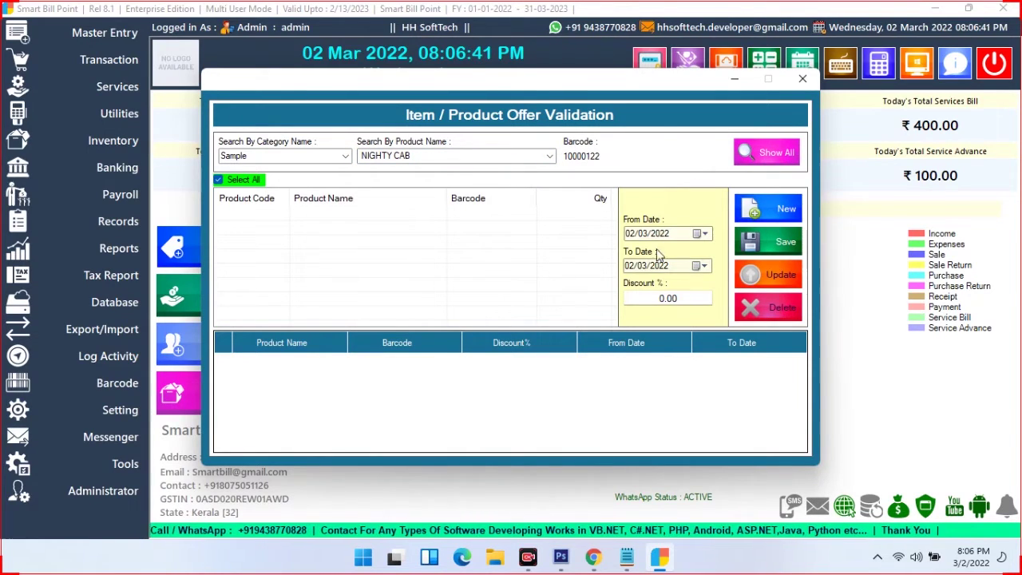
{"action": "left_click", "coordinate": [699, 234]}
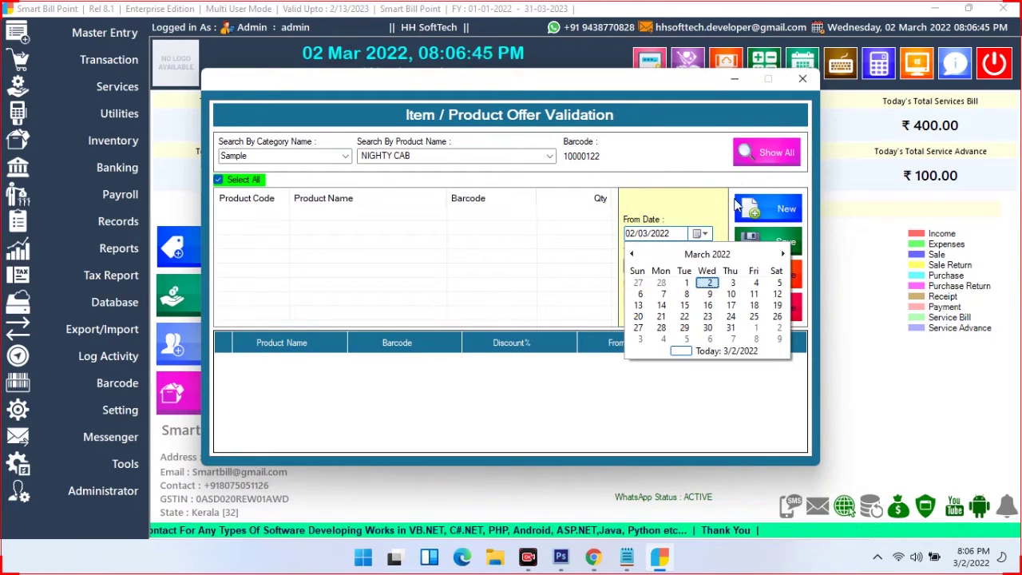
{"action": "left_click", "coordinate": [221, 182]}
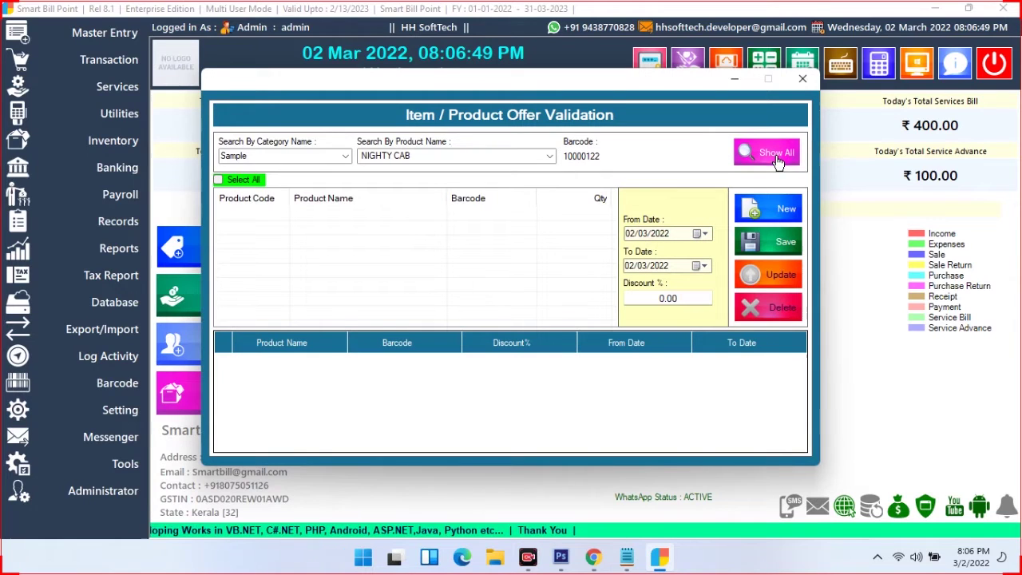
{"action": "left_click", "coordinate": [429, 154]}
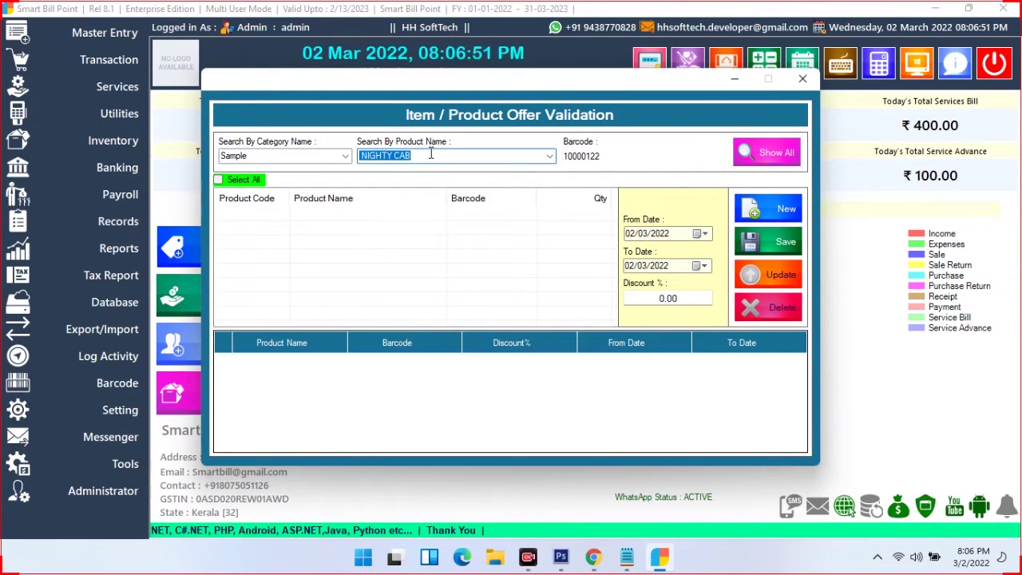
{"action": "left_click", "coordinate": [732, 154]}
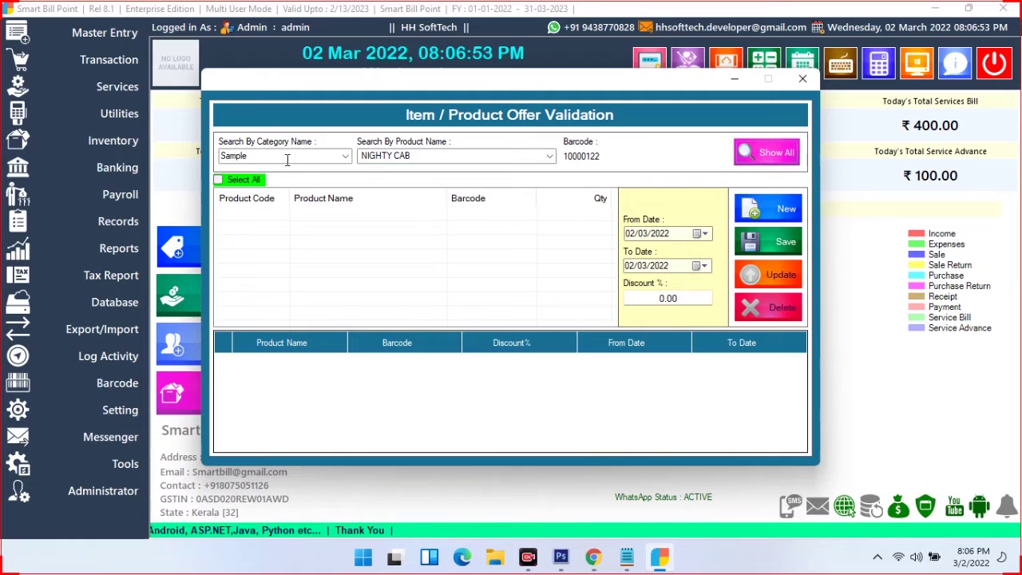
{"action": "left_click", "coordinate": [345, 157]}
{"action": "left_click", "coordinate": [303, 171]}
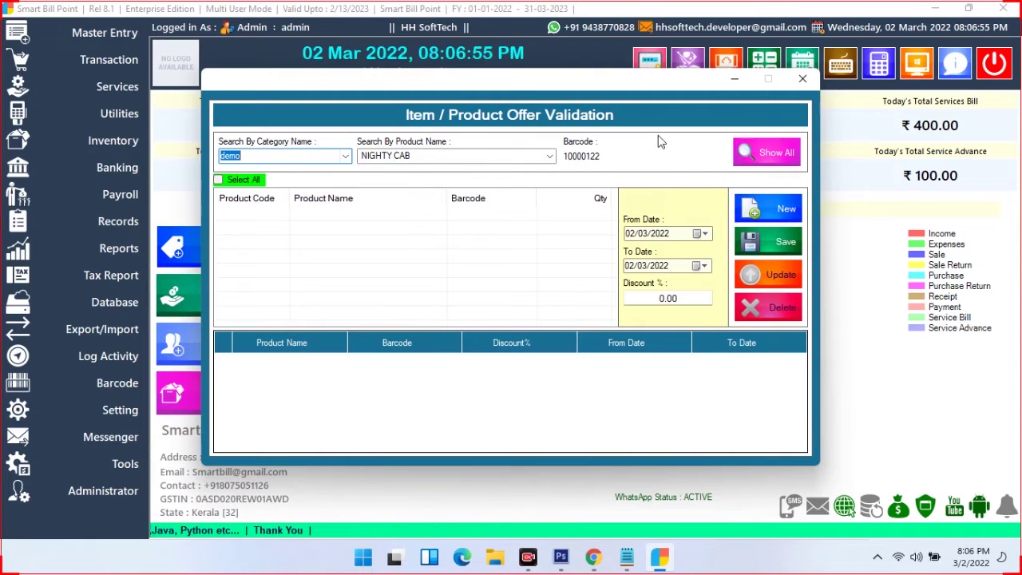
{"action": "left_click", "coordinate": [746, 152]}
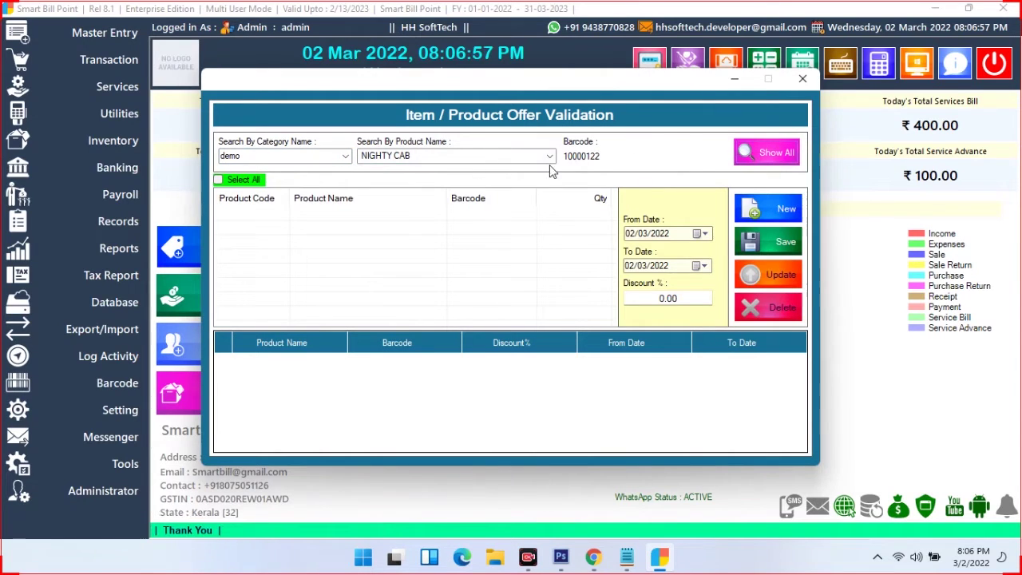
{"action": "left_click", "coordinate": [747, 208]}
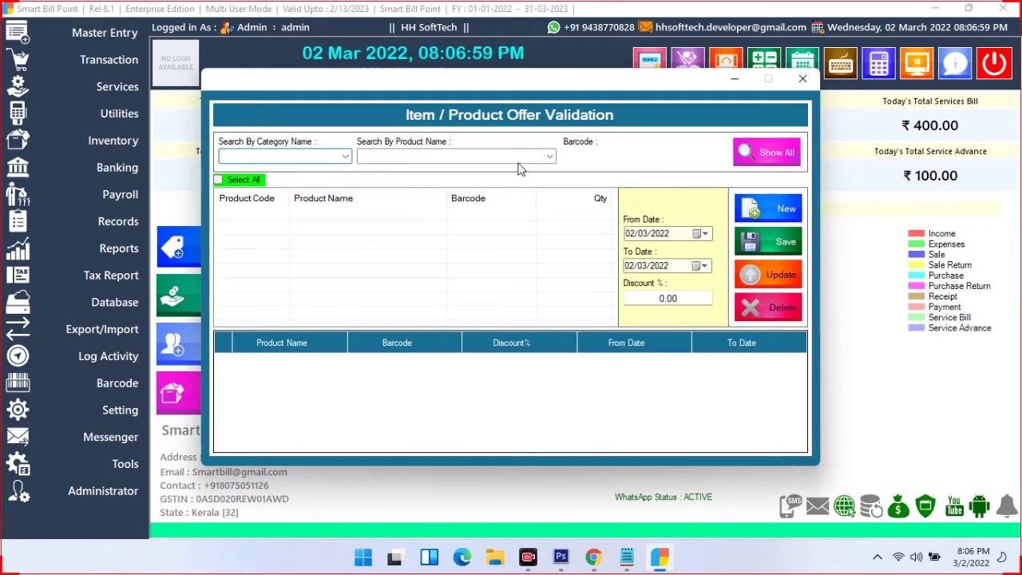
Search for product ABAL P1600 and list it in the offer grid
{"action": "left_click", "coordinate": [466, 158]}
{"action": "type", "text": "a"}
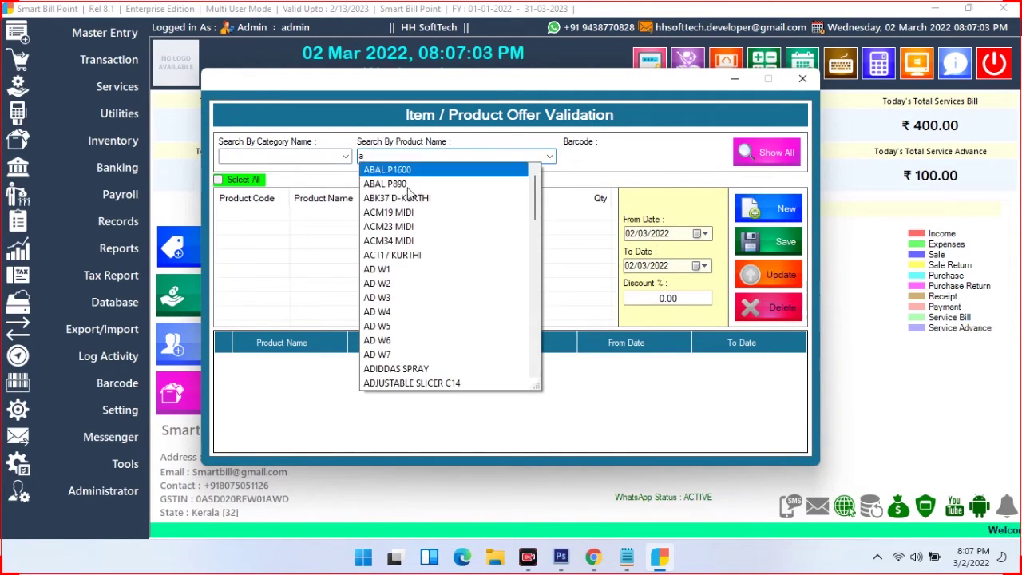
{"action": "left_click", "coordinate": [452, 174]}
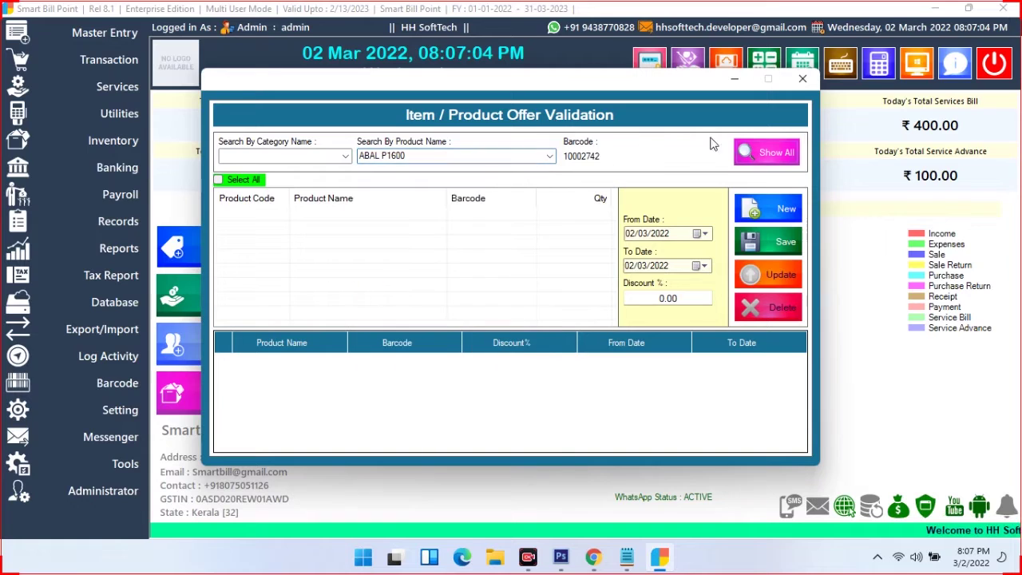
{"action": "left_click", "coordinate": [765, 152]}
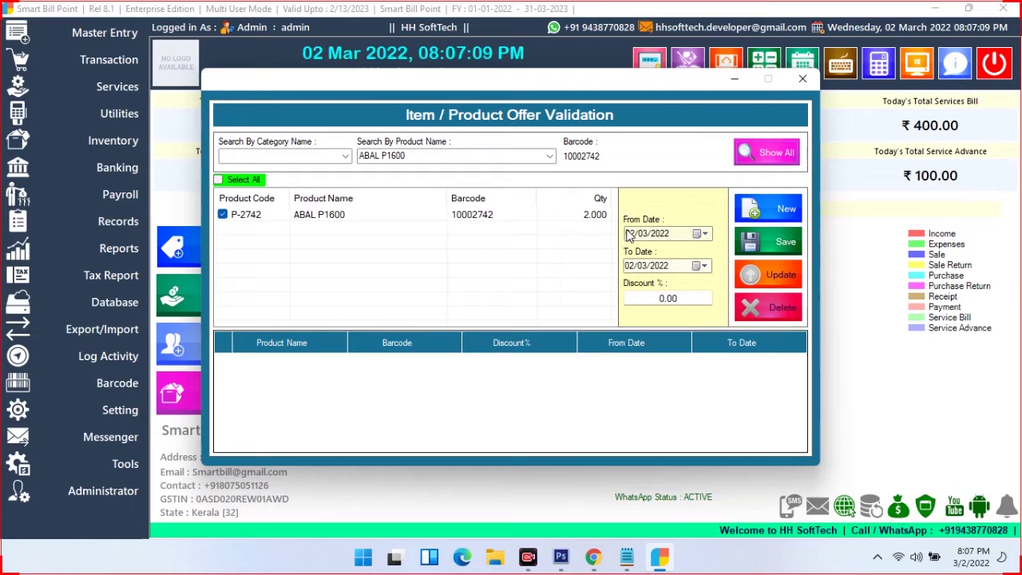
Give ABAL P1600 a 5% discount valid 2 to 5 March 2022, save, and close
{"action": "left_click", "coordinate": [661, 236]}
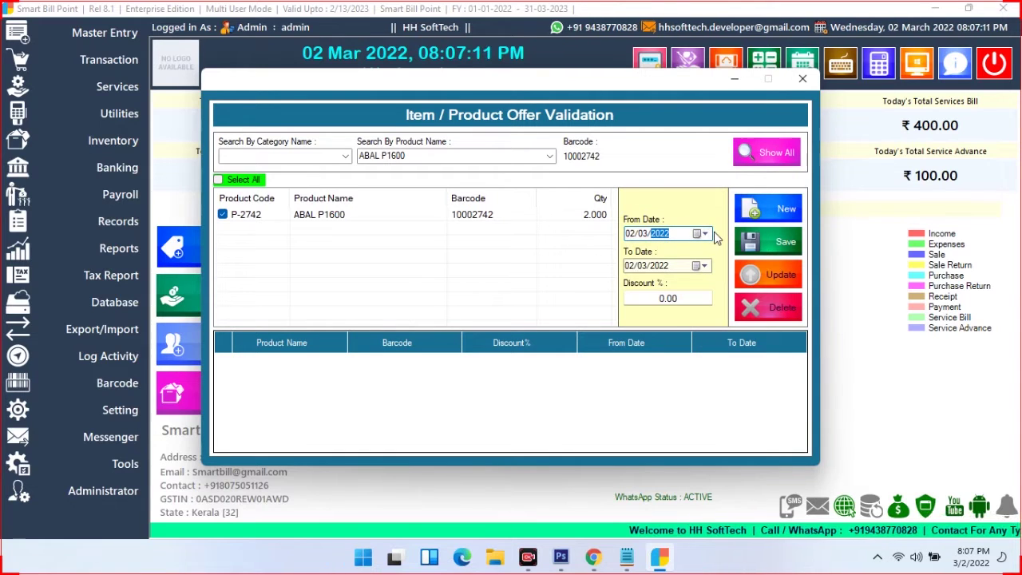
{"action": "left_click", "coordinate": [705, 234]}
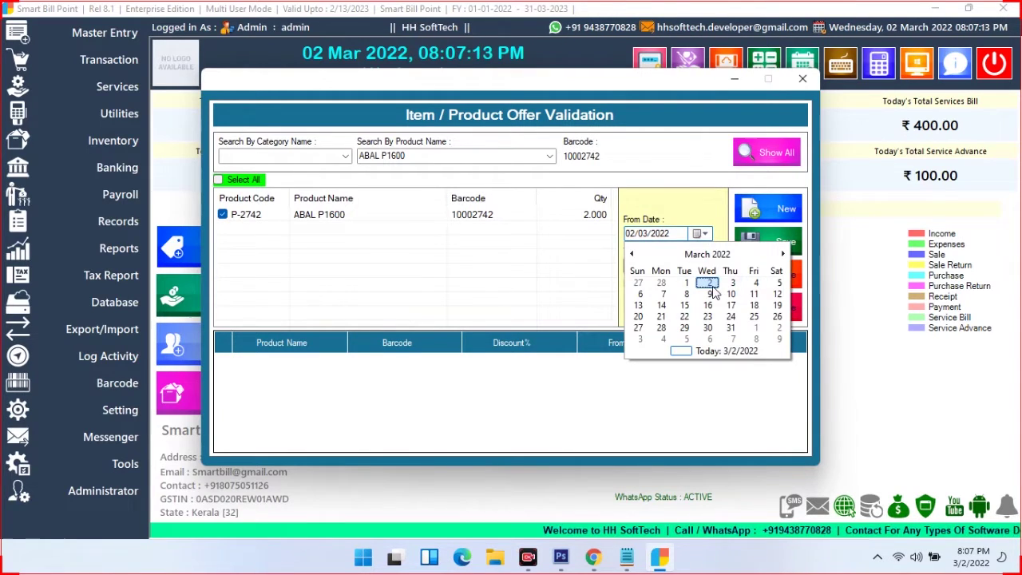
{"action": "left_click", "coordinate": [708, 284]}
{"action": "left_click", "coordinate": [704, 266]}
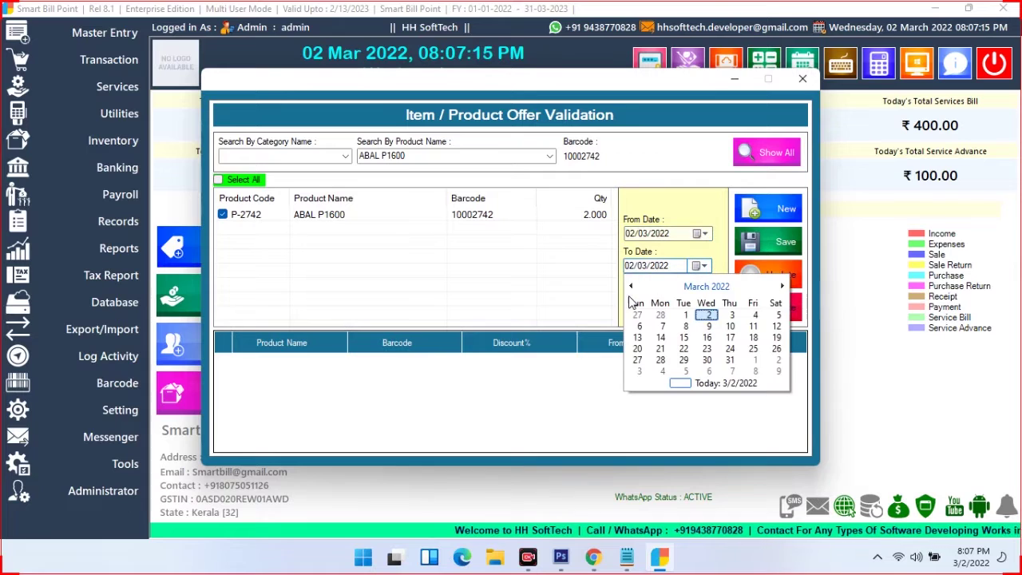
{"action": "left_click", "coordinate": [778, 315]}
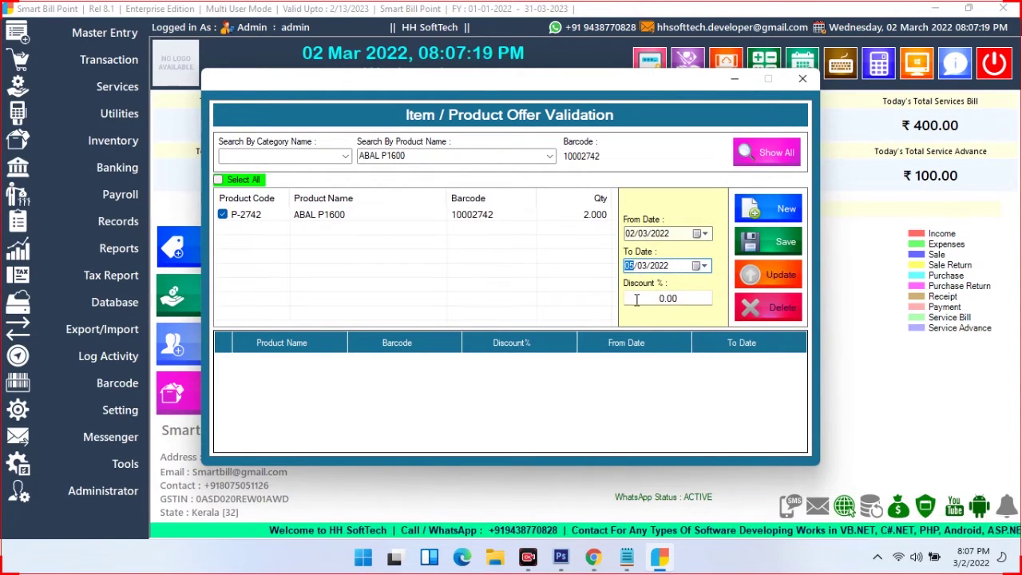
{"action": "key", "text": "Tab"}
{"action": "type", "text": "5"}
{"action": "left_click", "coordinate": [778, 238]}
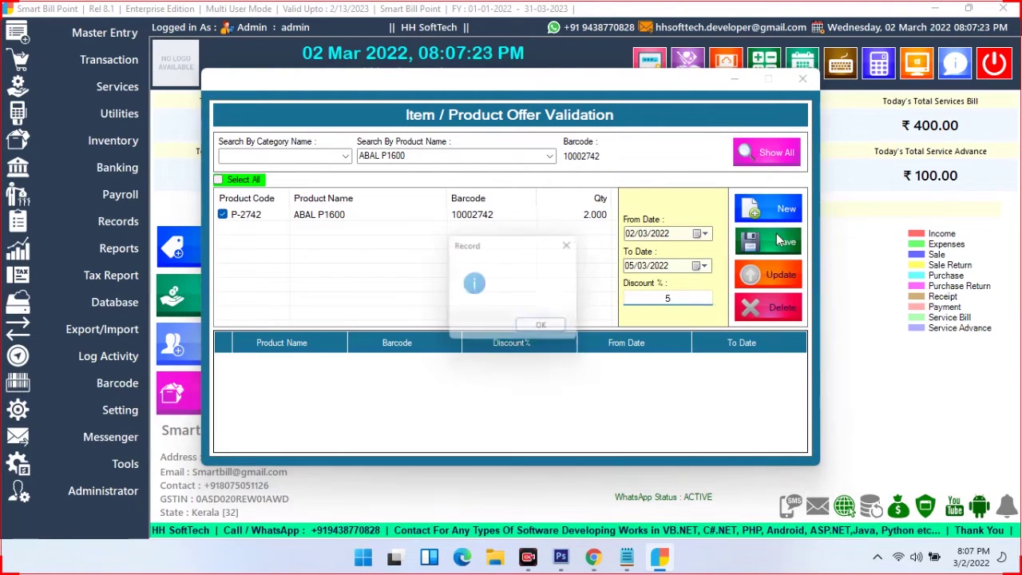
{"action": "left_click", "coordinate": [549, 329]}
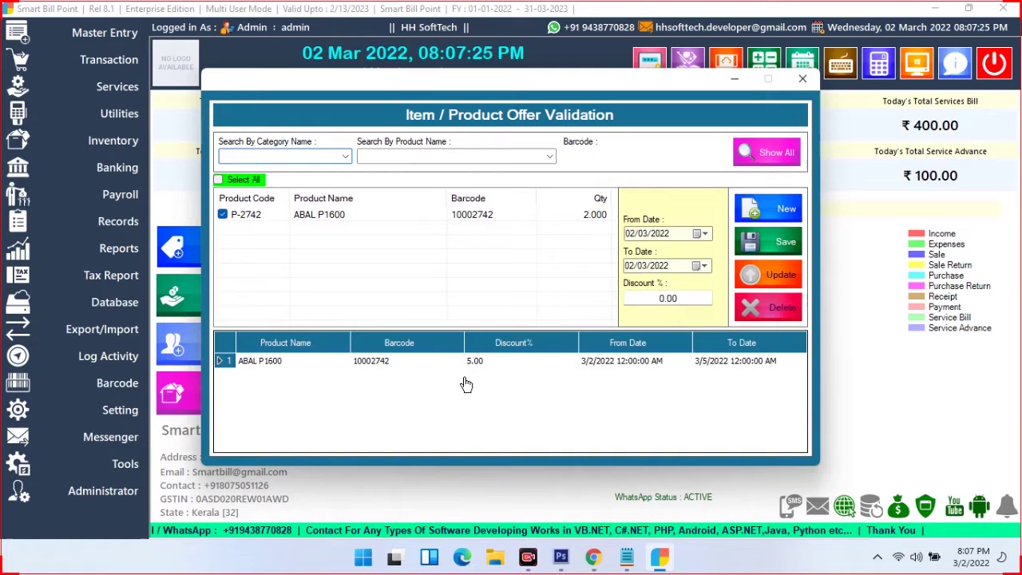
{"action": "left_click", "coordinate": [802, 79]}
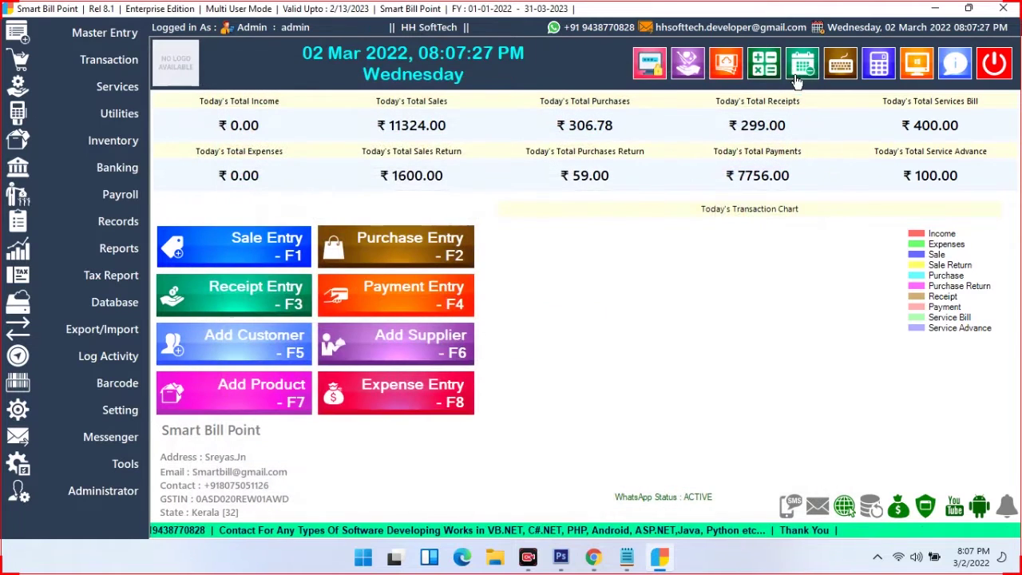
Open the Buy X Get Y promotional offer form and list ABAL P1600
{"action": "left_click", "coordinate": [121, 114]}
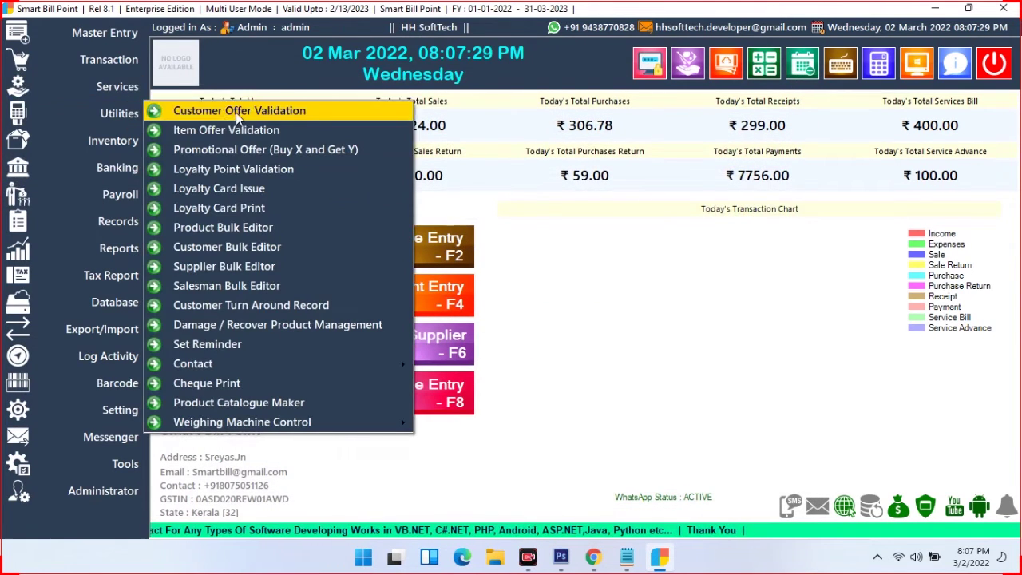
{"action": "left_click", "coordinate": [309, 149]}
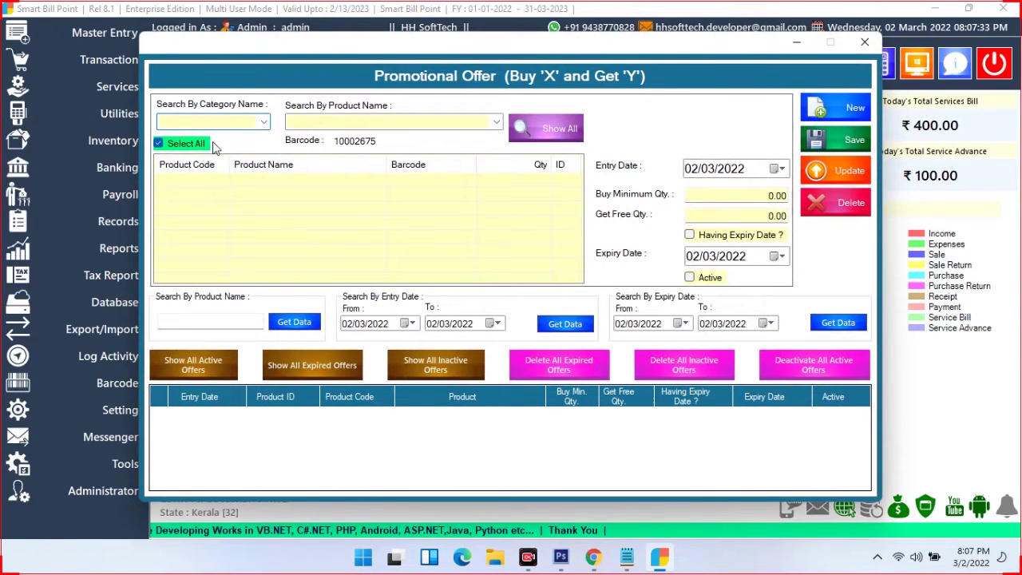
{"action": "left_click", "coordinate": [360, 119]}
{"action": "type", "text": "aBAL P1600"}
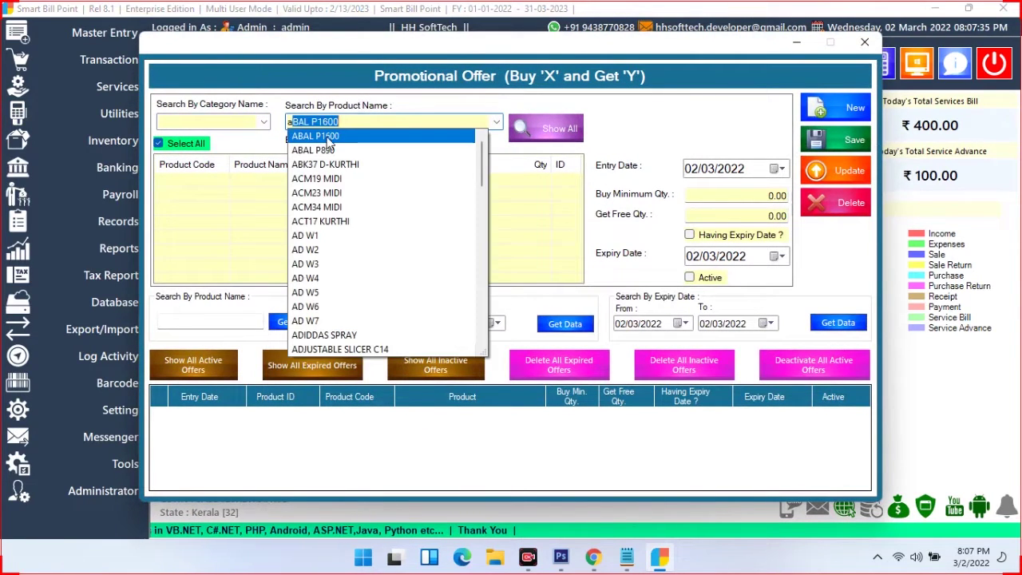
{"action": "left_click", "coordinate": [312, 134]}
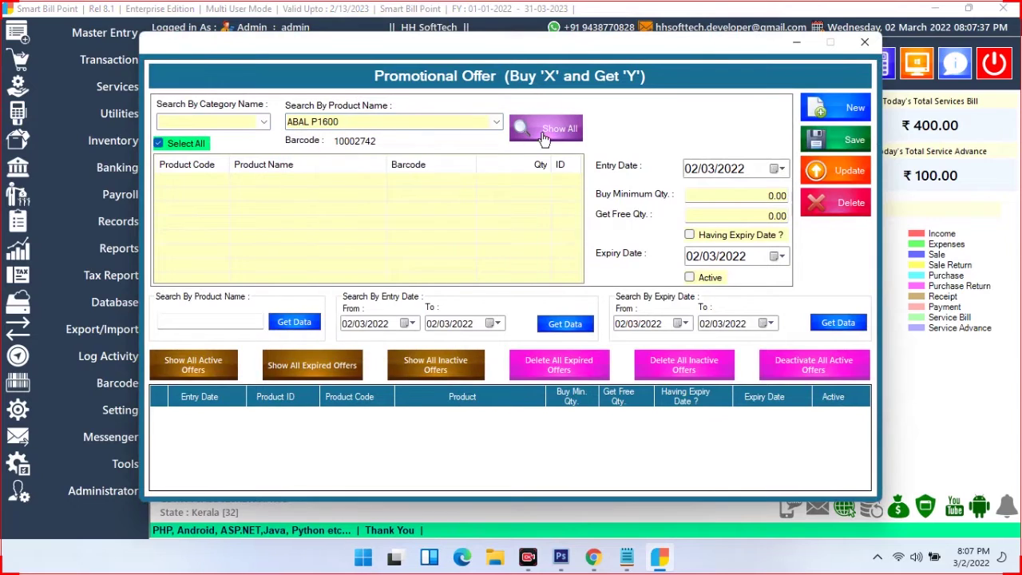
{"action": "left_click", "coordinate": [543, 135]}
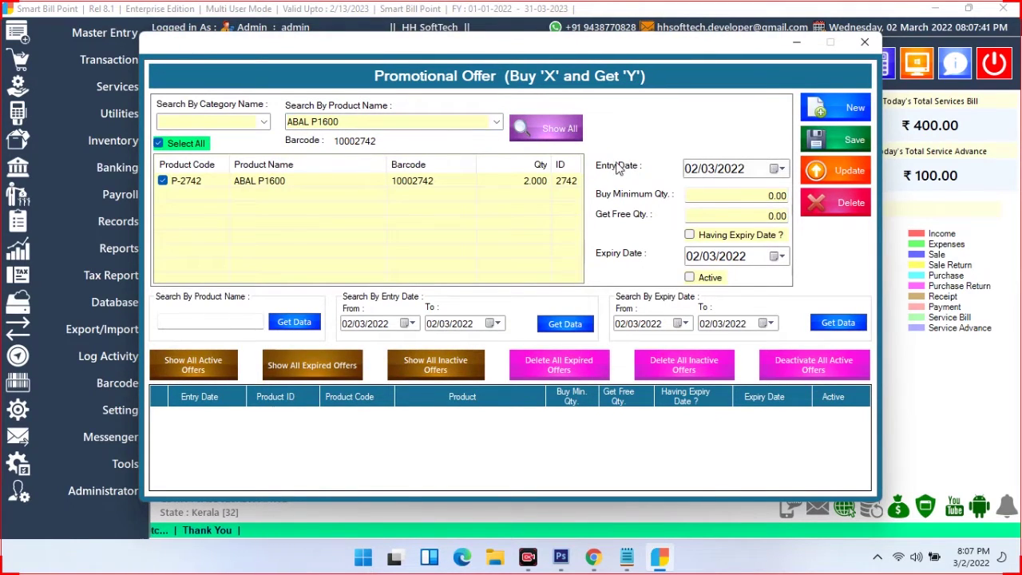
Set buy 2 get 1 free, expiring 14 March 2022, and mark it Active
{"action": "left_click", "coordinate": [776, 195]}
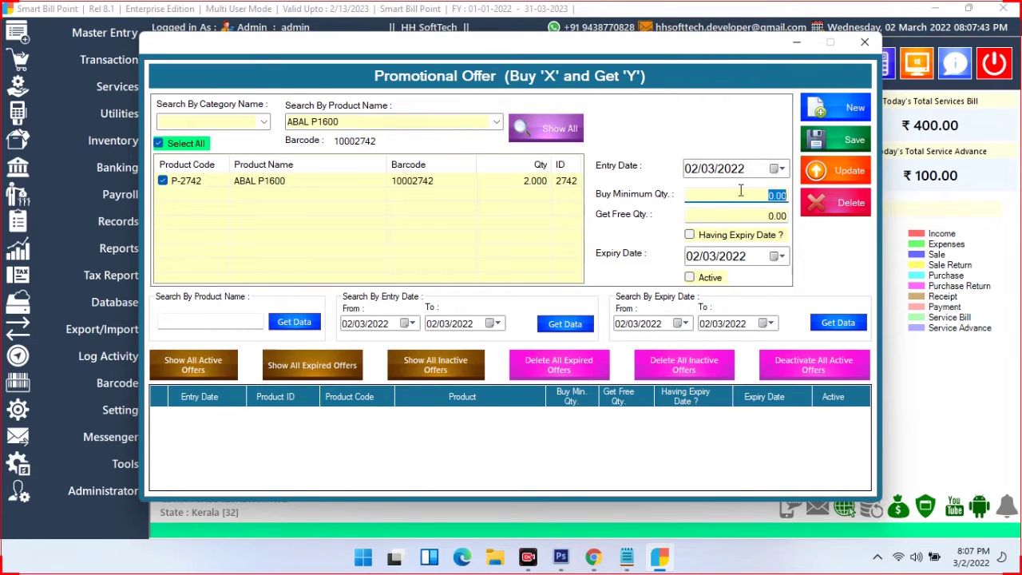
{"action": "type", "text": "2"}
{"action": "left_click", "coordinate": [751, 214]}
{"action": "type", "text": "1"}
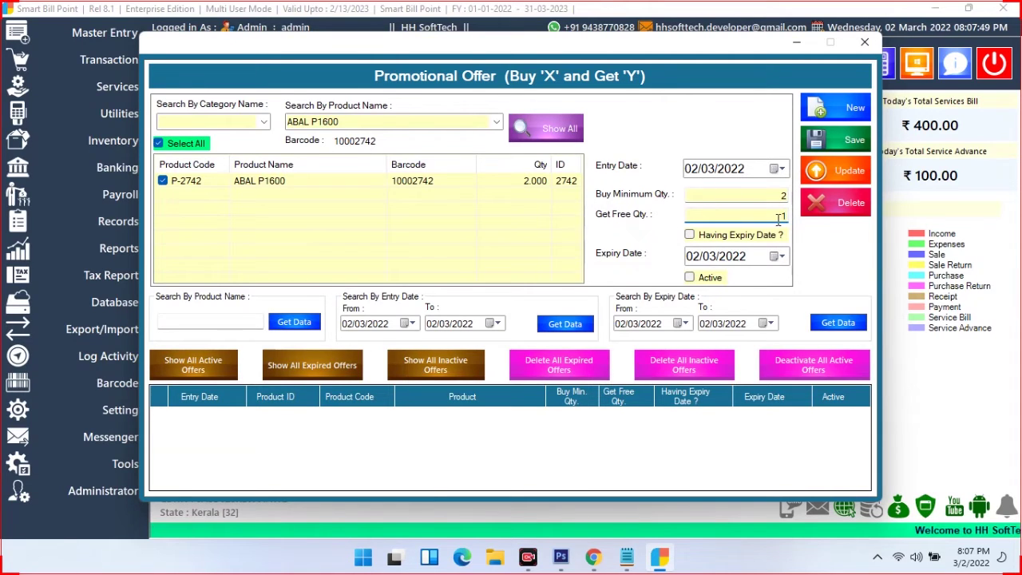
{"action": "left_click", "coordinate": [689, 236]}
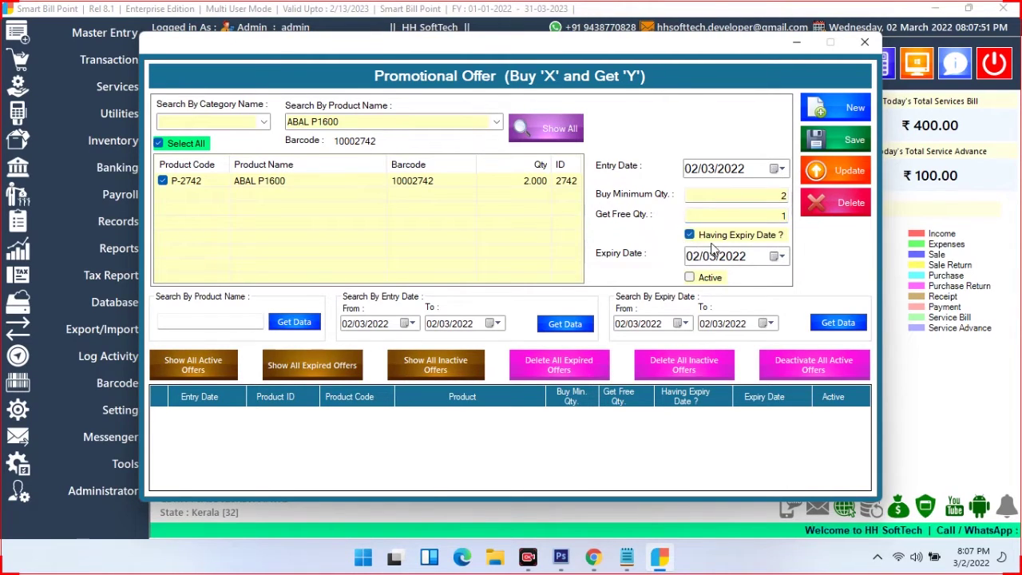
{"action": "left_click", "coordinate": [781, 257]}
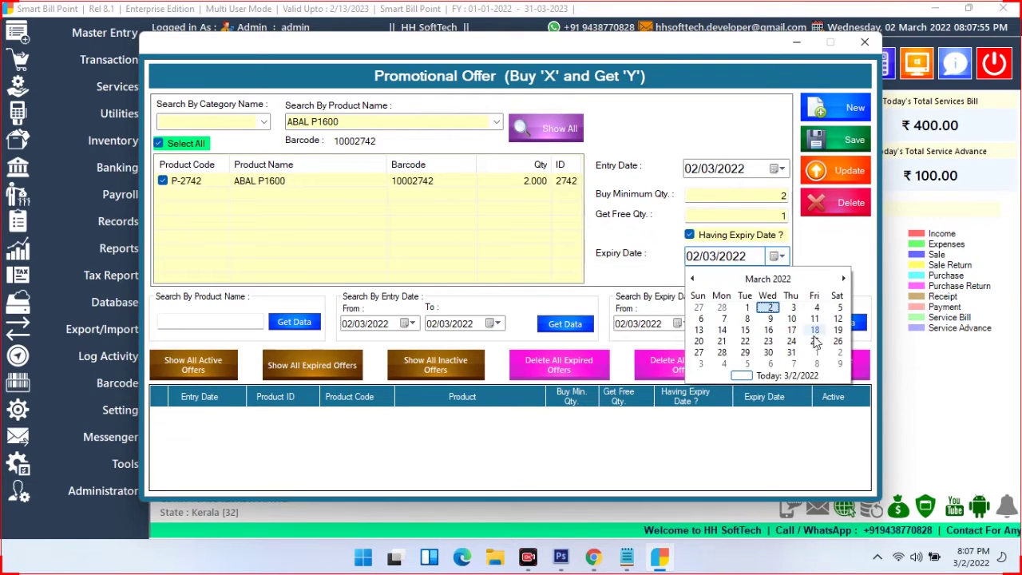
{"action": "left_click", "coordinate": [719, 336]}
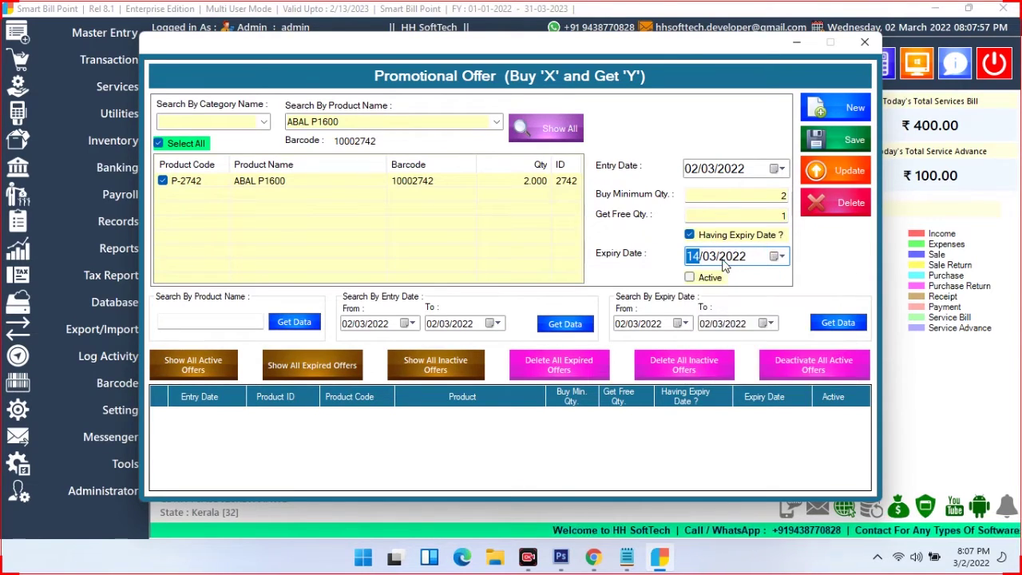
{"action": "left_click", "coordinate": [690, 278]}
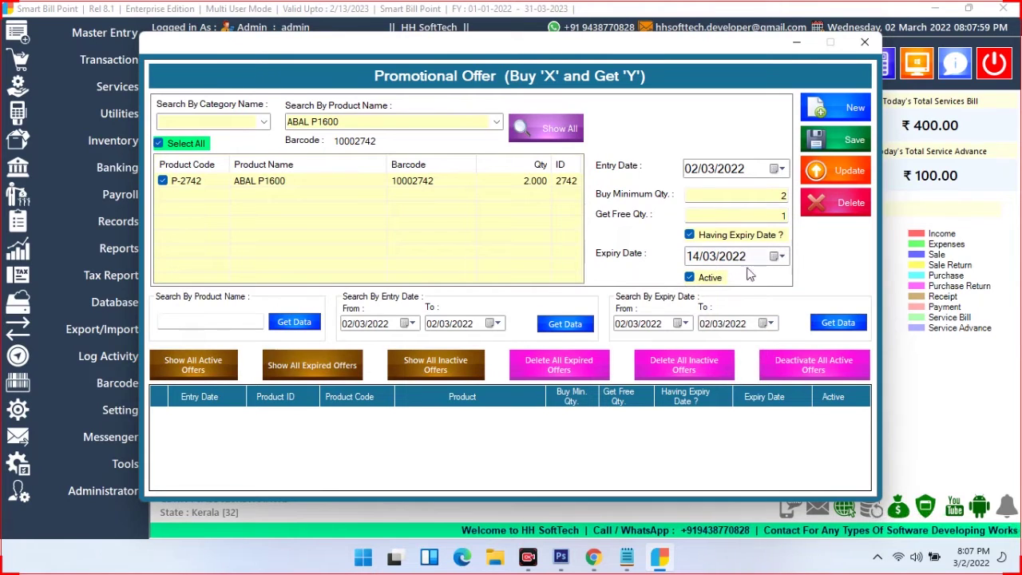
Save the offer, check it among all active offers, and close the window
{"action": "left_click", "coordinate": [831, 140]}
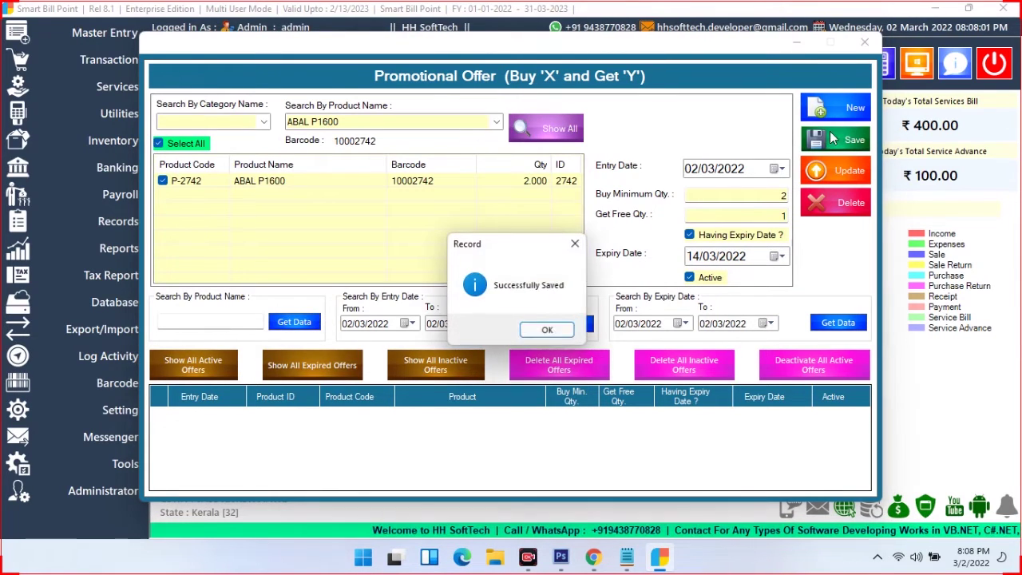
{"action": "left_click", "coordinate": [548, 333]}
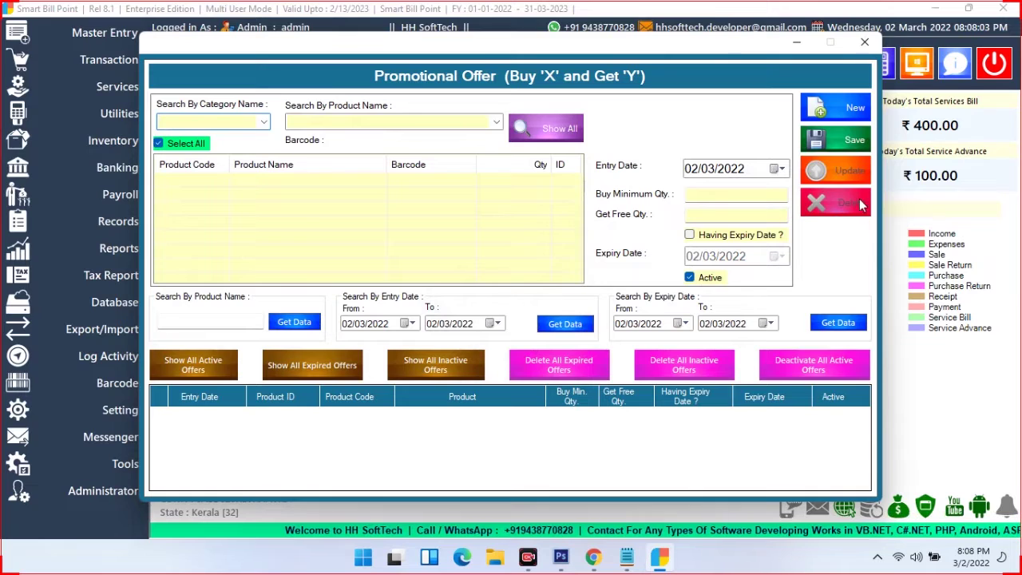
{"action": "left_click", "coordinate": [209, 369]}
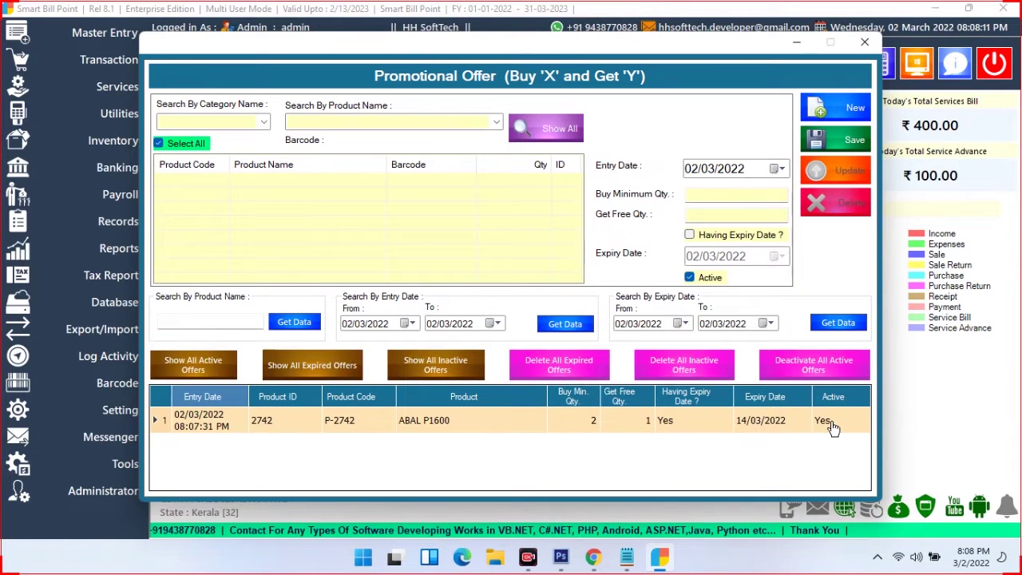
{"action": "left_click", "coordinate": [864, 41]}
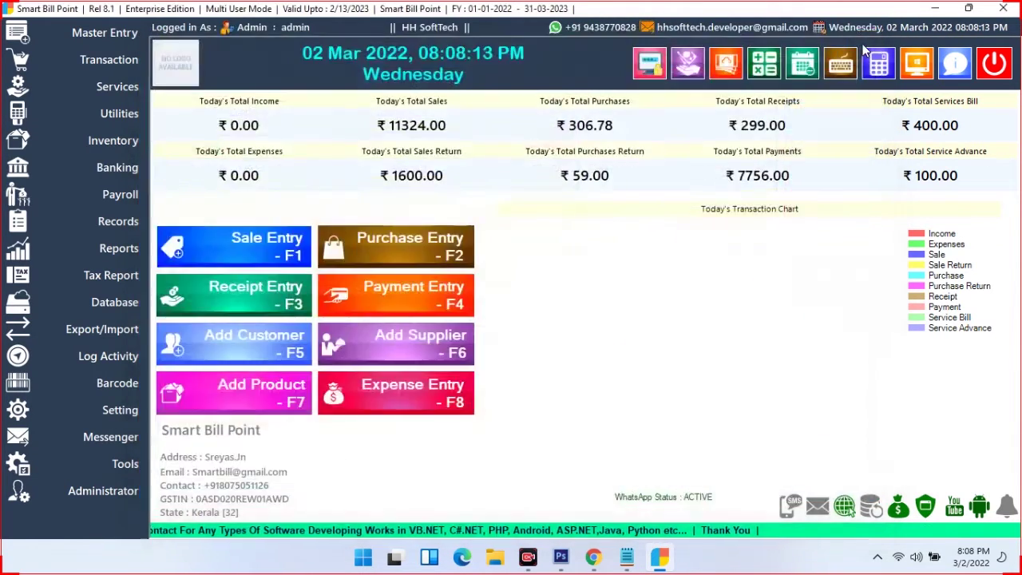
Save a loyalty point rule of 2, calculated With GST and Enabled, then close it
{"action": "left_click", "coordinate": [128, 114]}
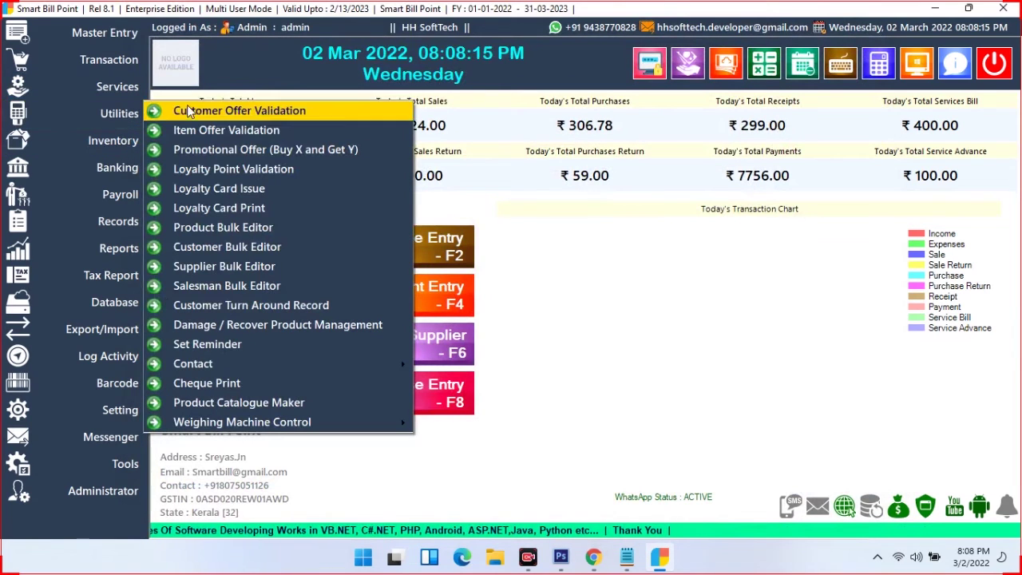
{"action": "left_click", "coordinate": [220, 175]}
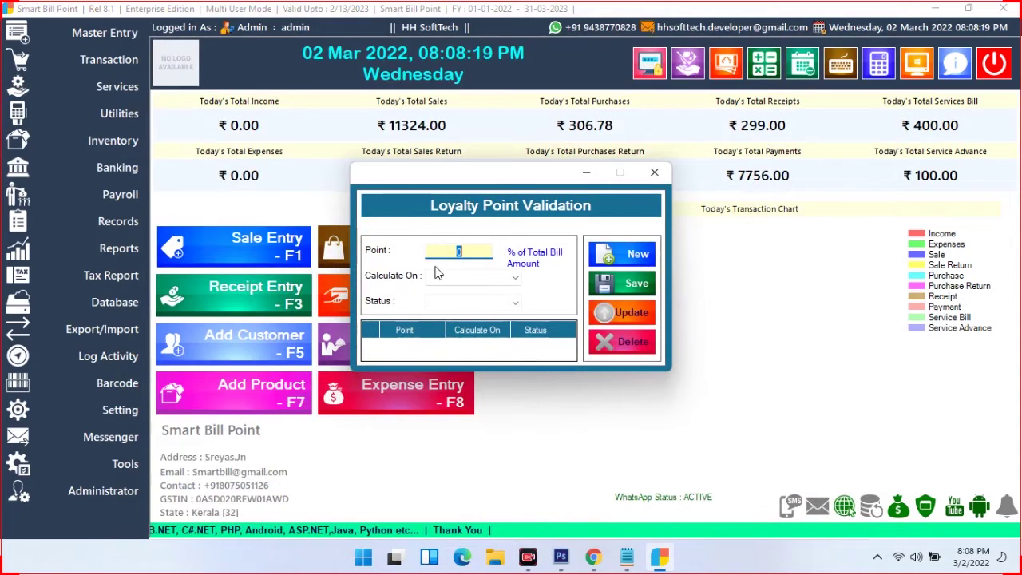
{"action": "type", "text": "2"}
{"action": "left_click", "coordinate": [477, 276]}
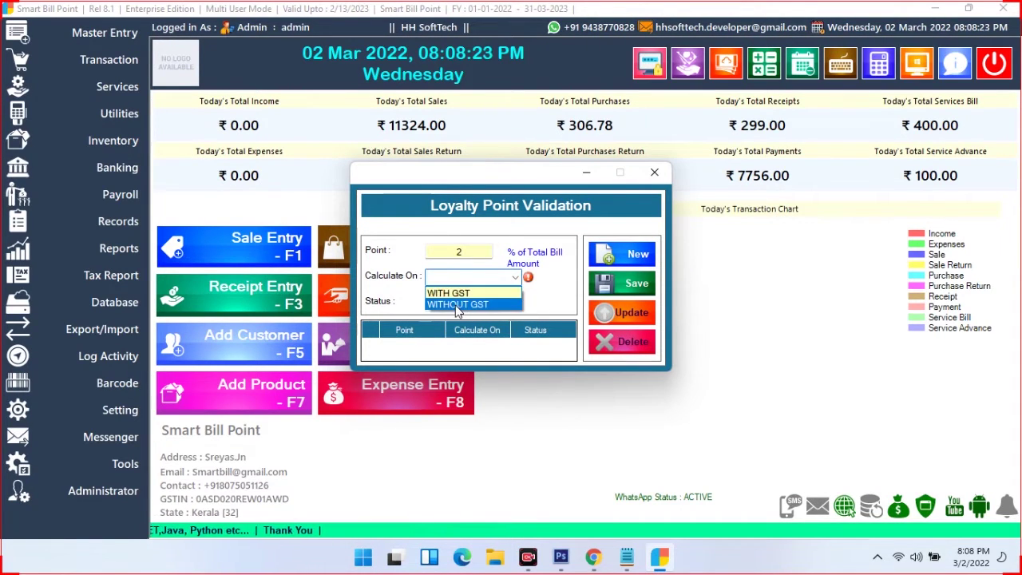
{"action": "left_click", "coordinate": [453, 293]}
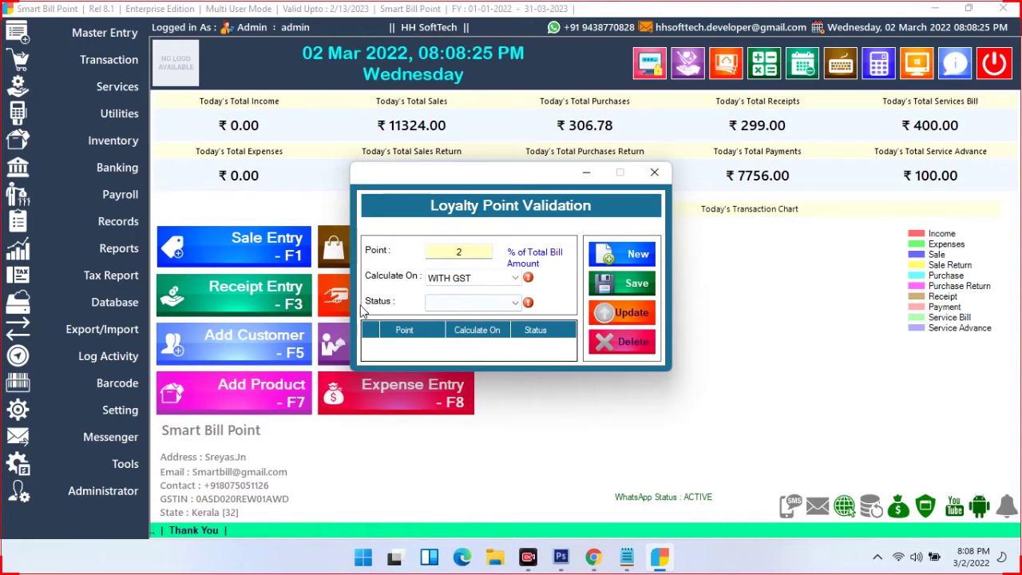
{"action": "left_click", "coordinate": [459, 310]}
{"action": "left_click", "coordinate": [442, 319]}
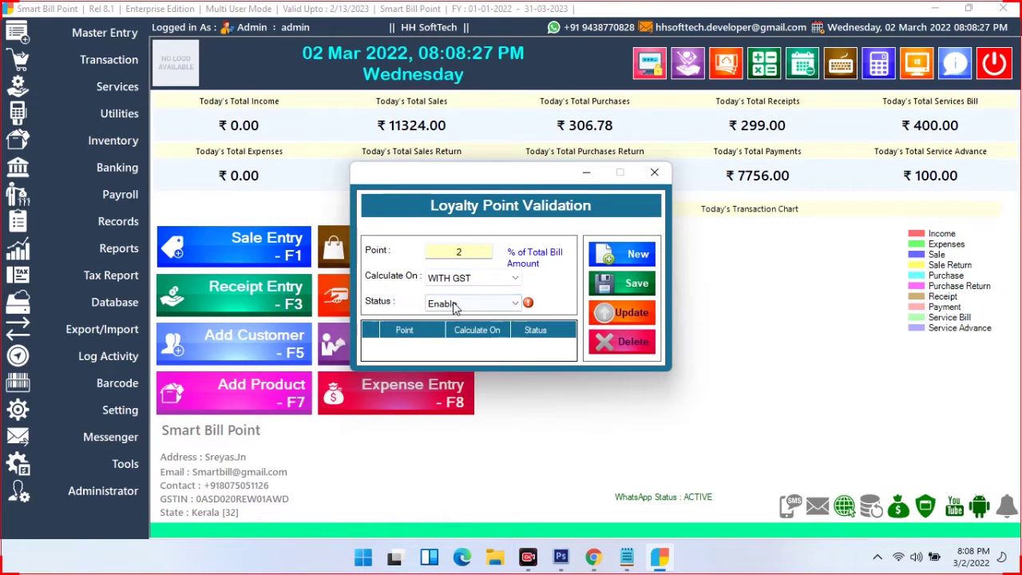
{"action": "left_click", "coordinate": [611, 284]}
{"action": "left_click", "coordinate": [522, 330]}
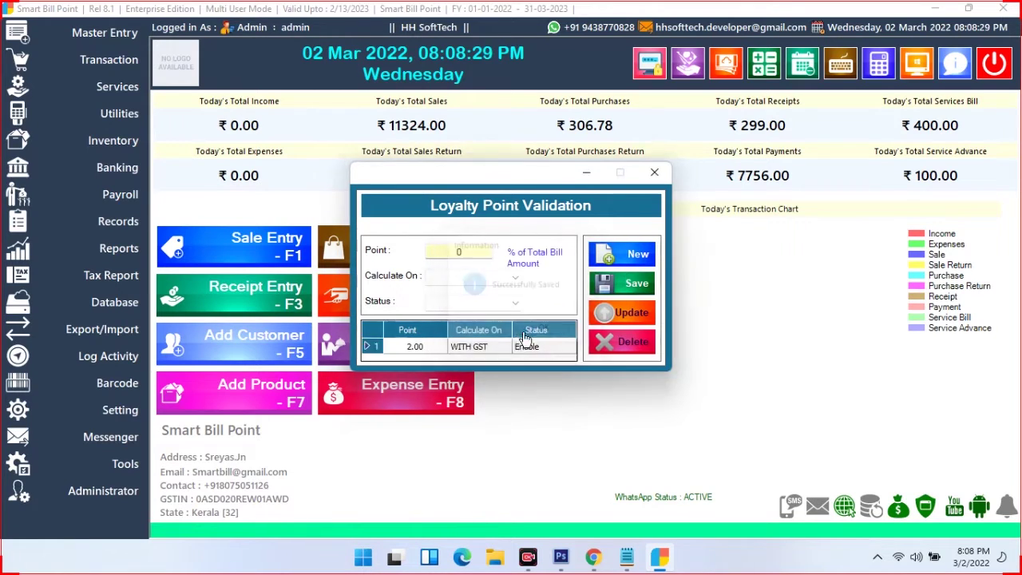
{"action": "left_click", "coordinate": [654, 173]}
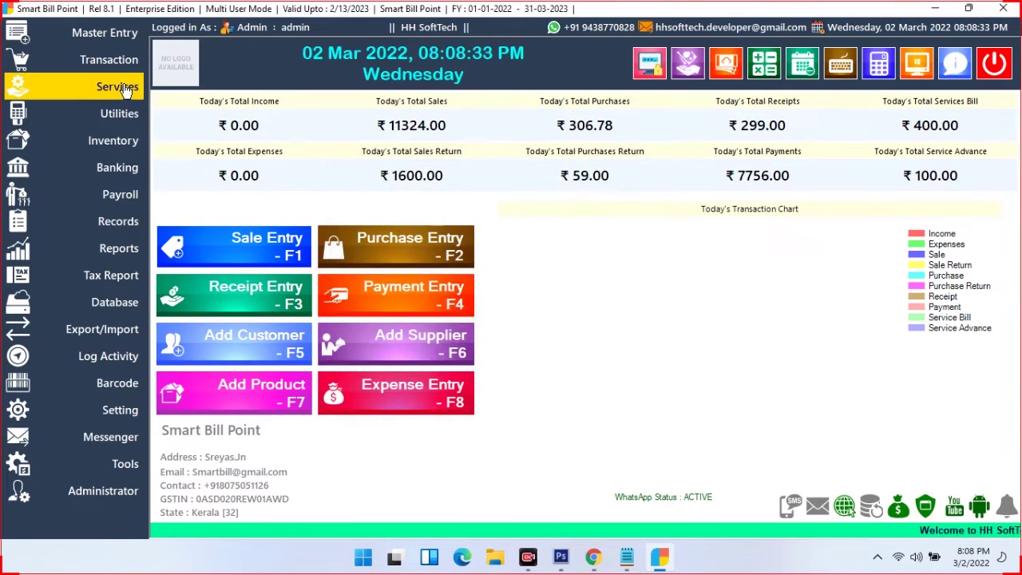
Issue an Activated loyalty card to the first listed customer, save it, and close the form
{"action": "left_click", "coordinate": [116, 113]}
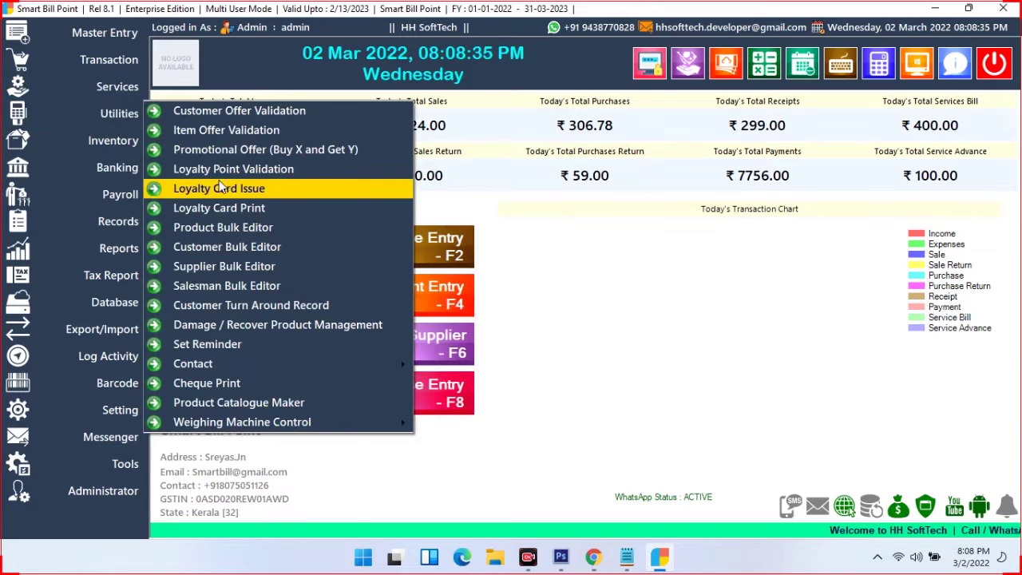
{"action": "left_click", "coordinate": [296, 190]}
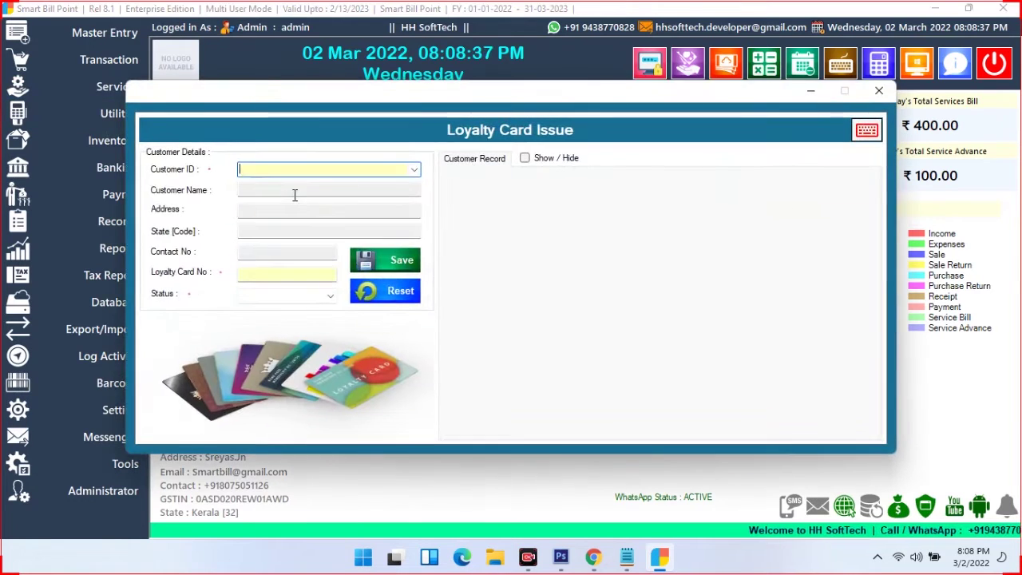
{"action": "left_click", "coordinate": [412, 173]}
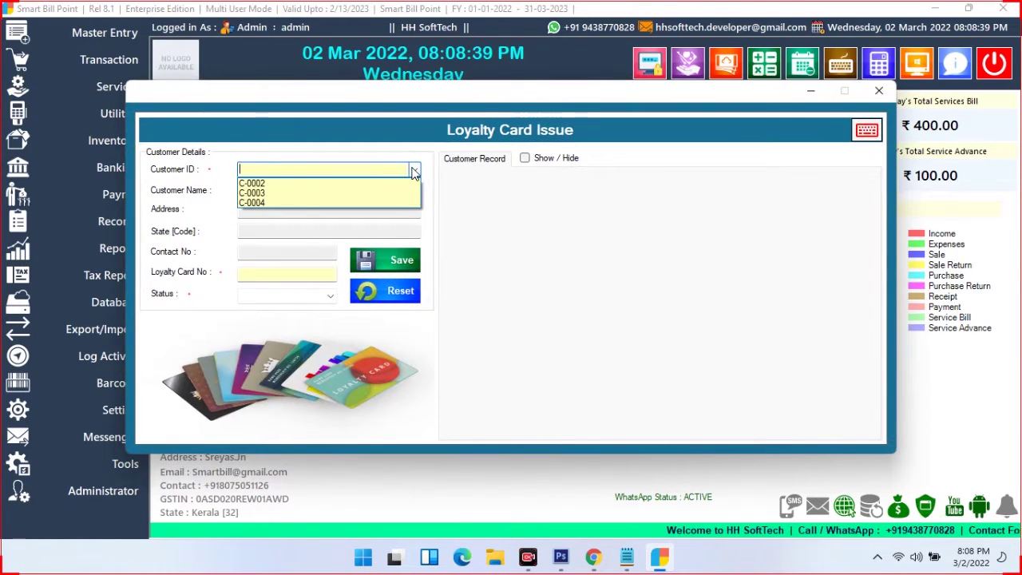
{"action": "left_click", "coordinate": [242, 186]}
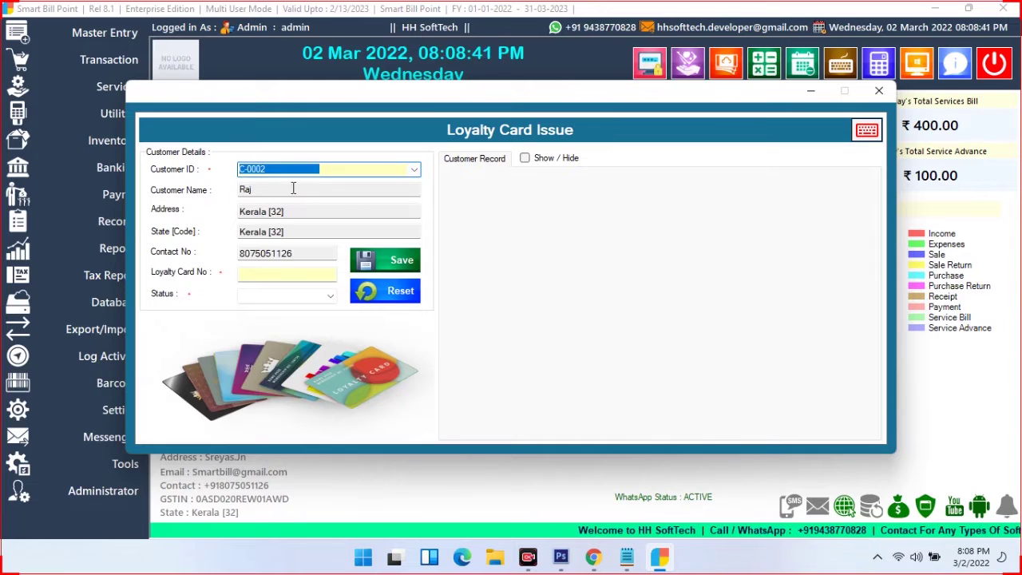
{"action": "left_click", "coordinate": [301, 274]}
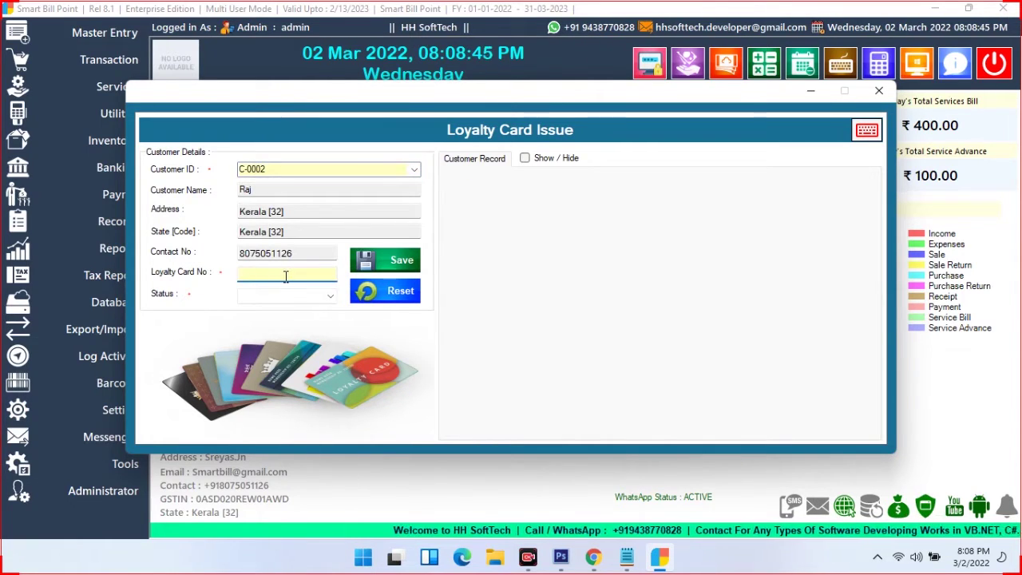
{"action": "left_click", "coordinate": [291, 295]}
{"action": "left_click", "coordinate": [258, 311]}
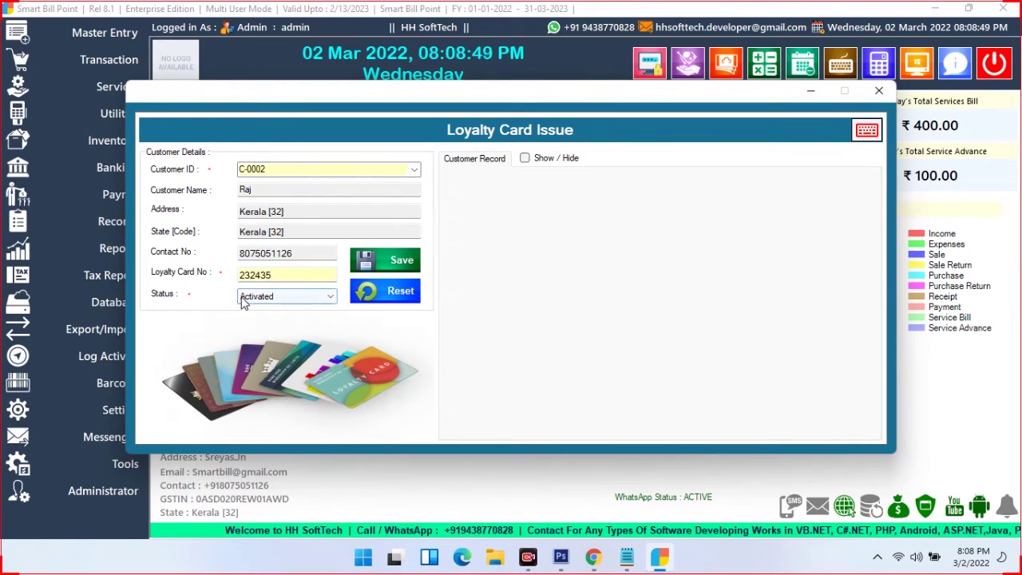
{"action": "left_click", "coordinate": [525, 158]}
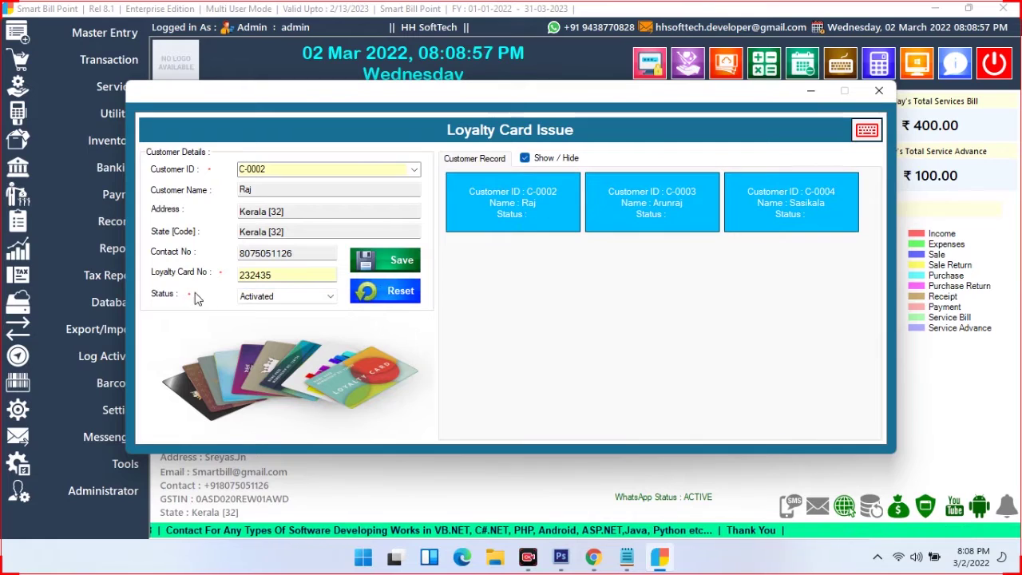
{"action": "left_click", "coordinate": [386, 263]}
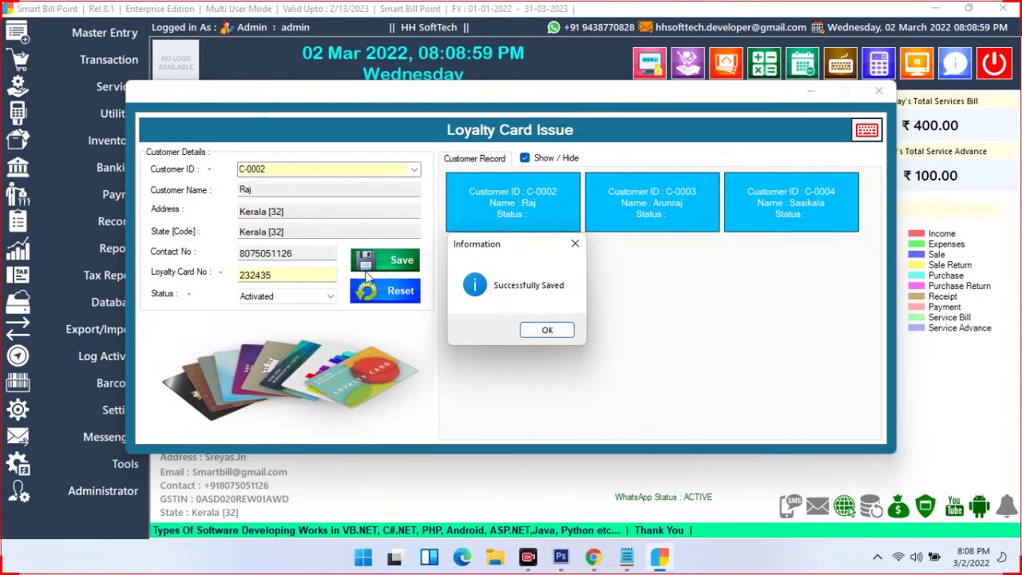
{"action": "left_click", "coordinate": [538, 328]}
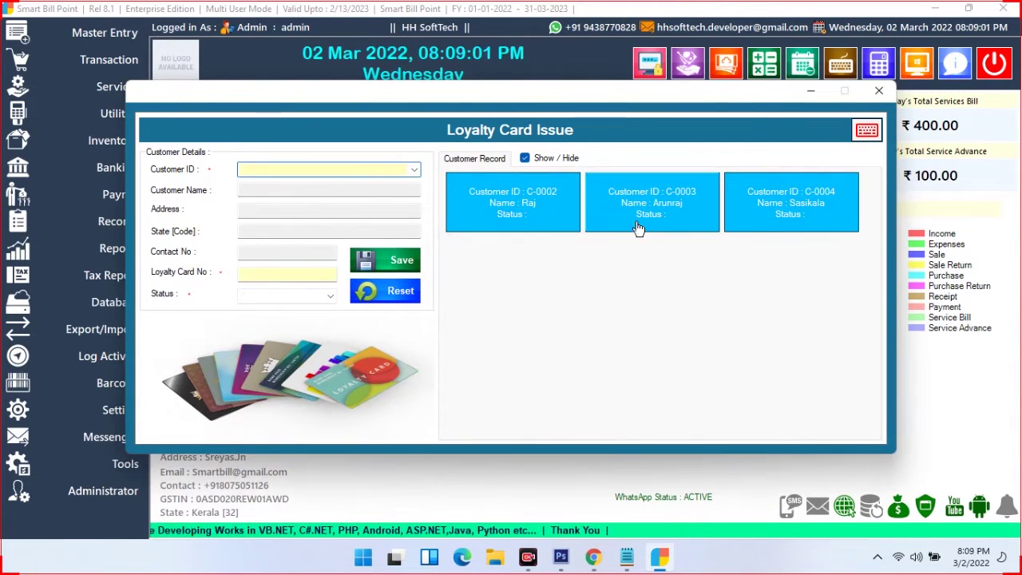
{"action": "left_click", "coordinate": [878, 90]}
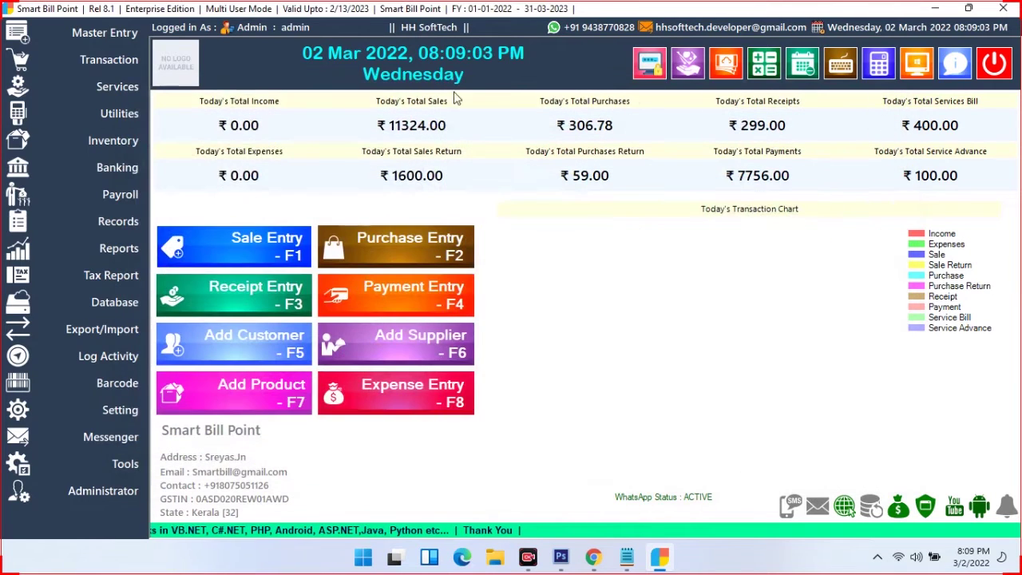
Preview the selected customer's loyalty card with barcode, then close the preview and the card print window
{"action": "left_click", "coordinate": [143, 116]}
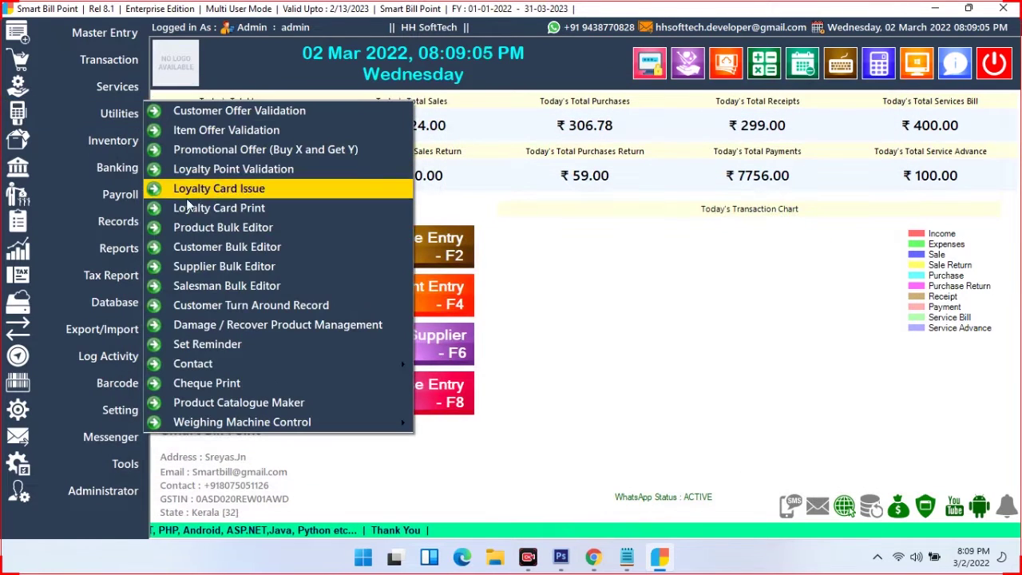
{"action": "left_click", "coordinate": [211, 209]}
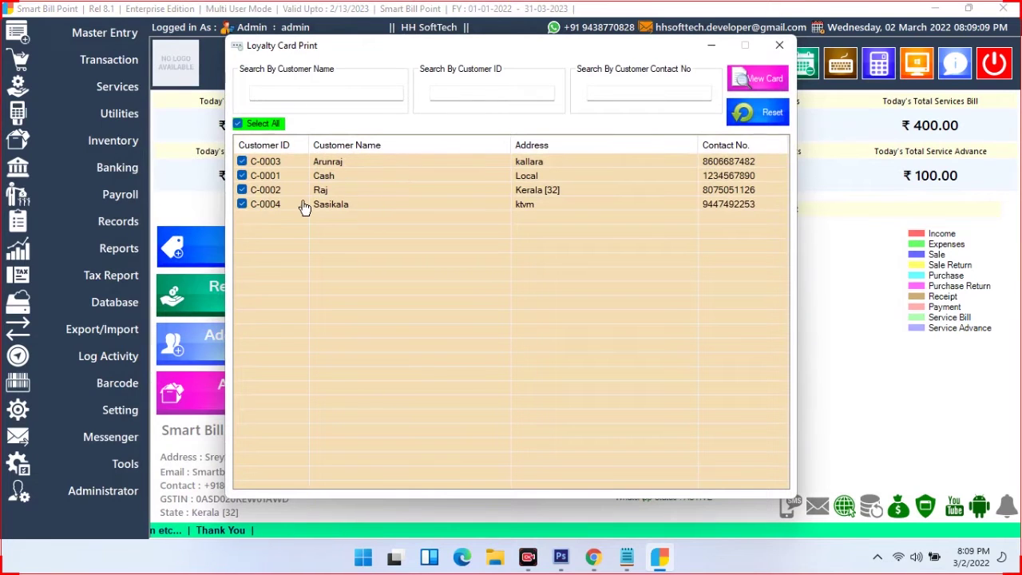
{"action": "left_click", "coordinate": [237, 125]}
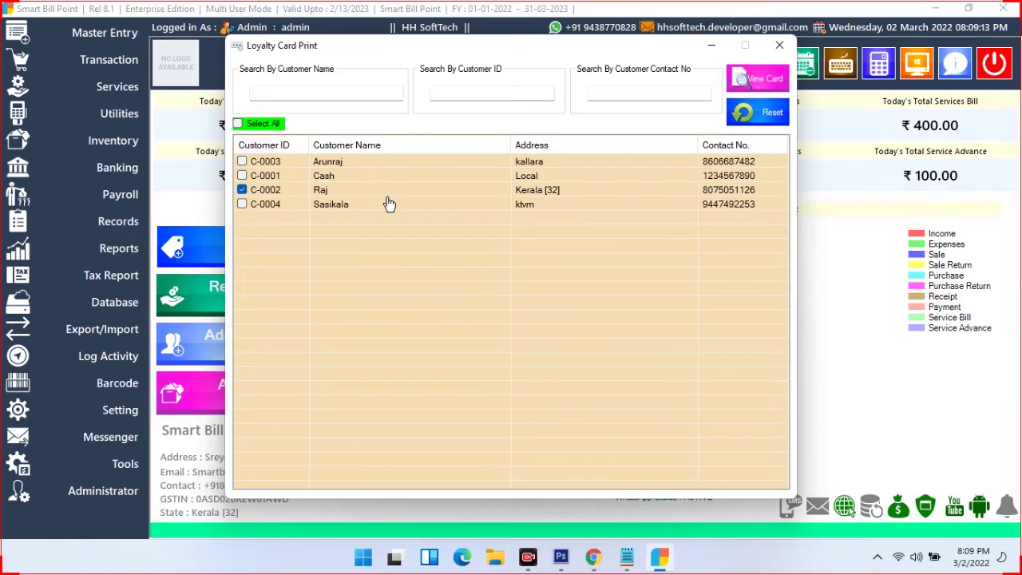
{"action": "left_click", "coordinate": [764, 78]}
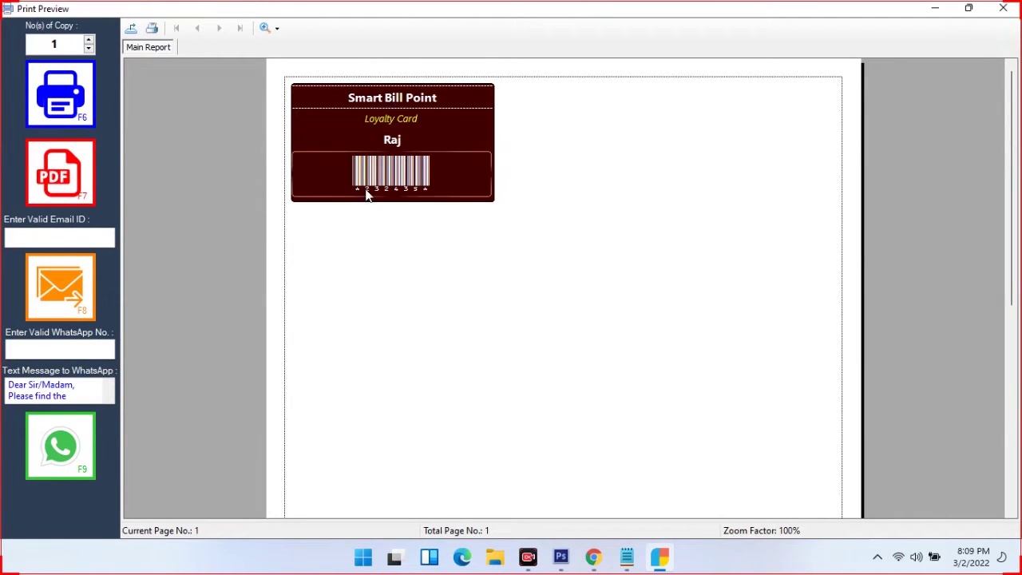
{"action": "left_click", "coordinate": [1003, 14]}
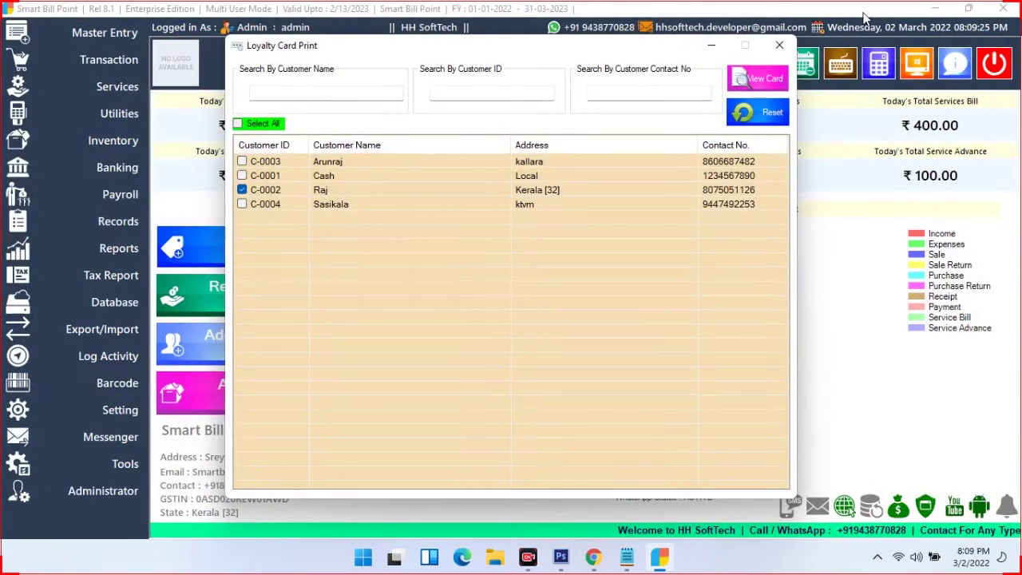
{"action": "left_click", "coordinate": [778, 46]}
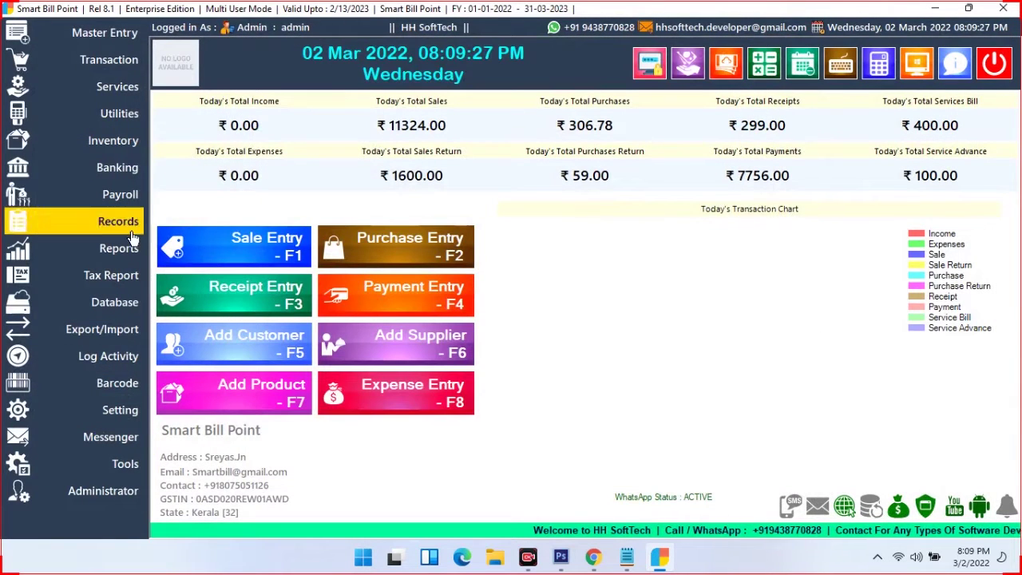
In the Product Bulk Editor, edit the first product's purchase and sale prices and the second product's MRP
{"action": "left_click", "coordinate": [119, 113]}
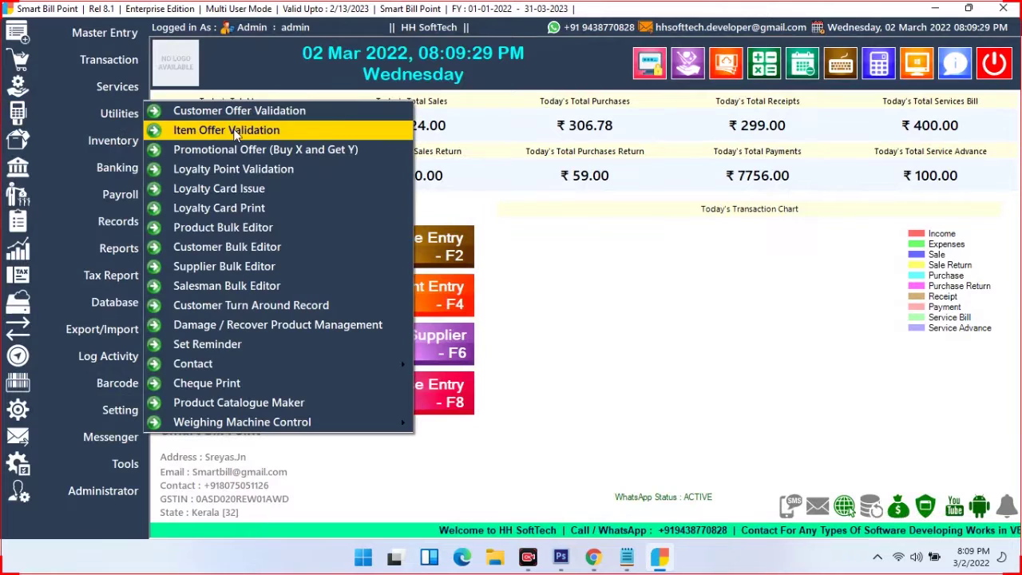
{"action": "left_click", "coordinate": [248, 228]}
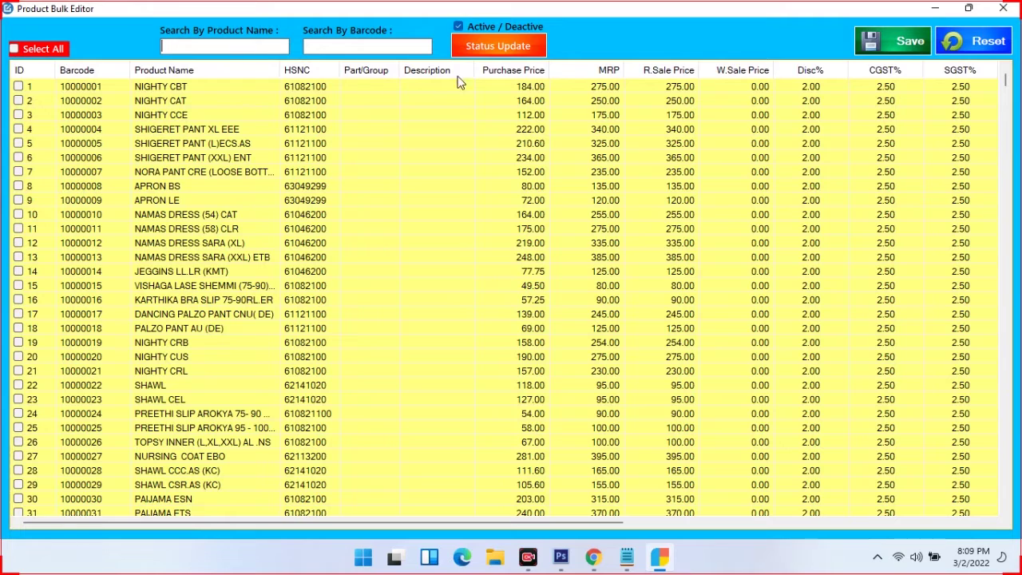
{"action": "double_click", "coordinate": [519, 85]}
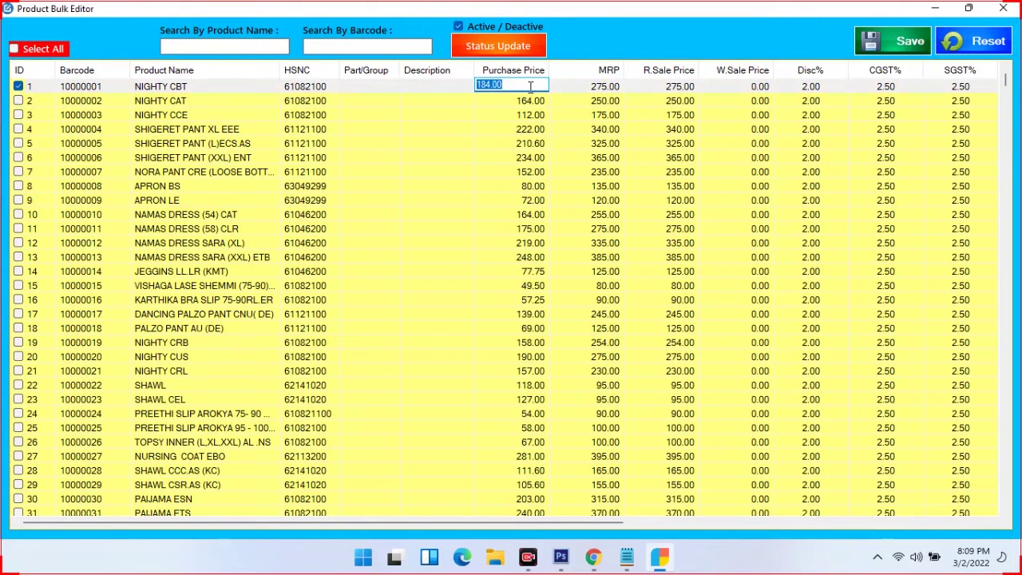
{"action": "double_click", "coordinate": [597, 87]}
{"action": "double_click", "coordinate": [650, 86]}
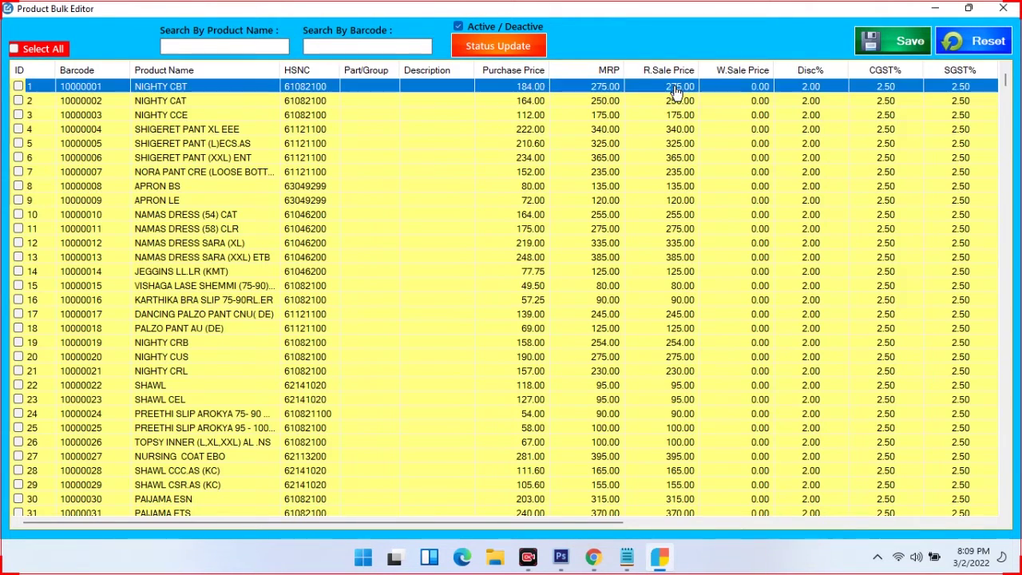
{"action": "double_click", "coordinate": [600, 101]}
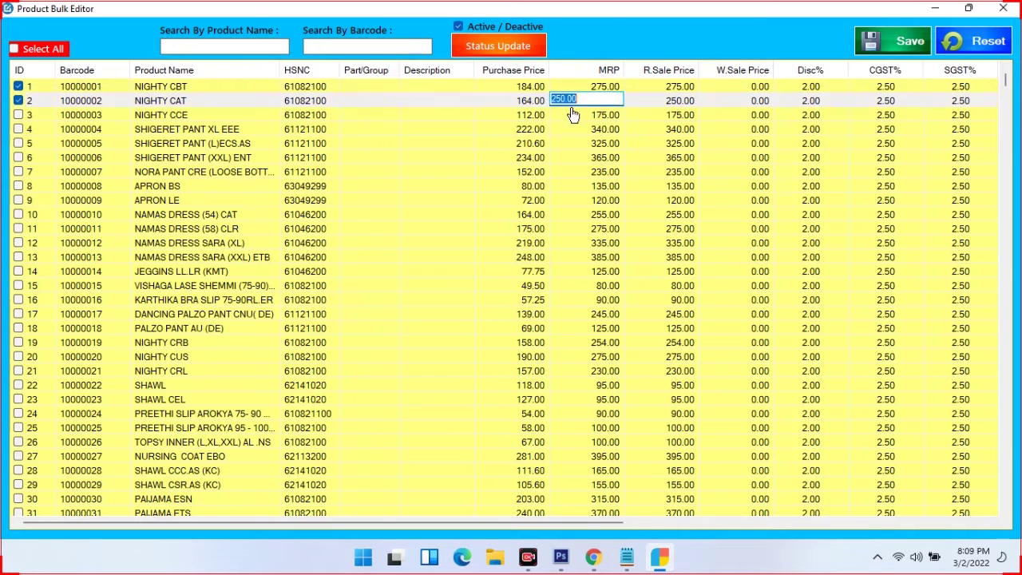
{"action": "double_click", "coordinate": [535, 107]}
Edit the second product's Disc% and CGST%, then tick rows two and three and save the updates
{"action": "left_click", "coordinate": [801, 106]}
{"action": "left_click", "coordinate": [803, 108]}
{"action": "left_click", "coordinate": [908, 105]}
{"action": "left_click", "coordinate": [878, 101]}
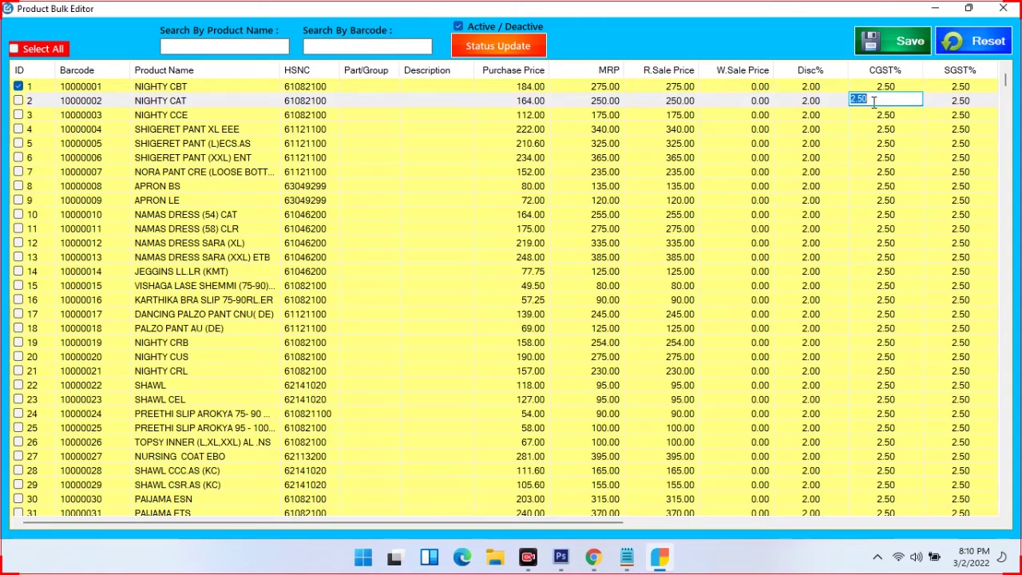
{"action": "left_click", "coordinate": [22, 103]}
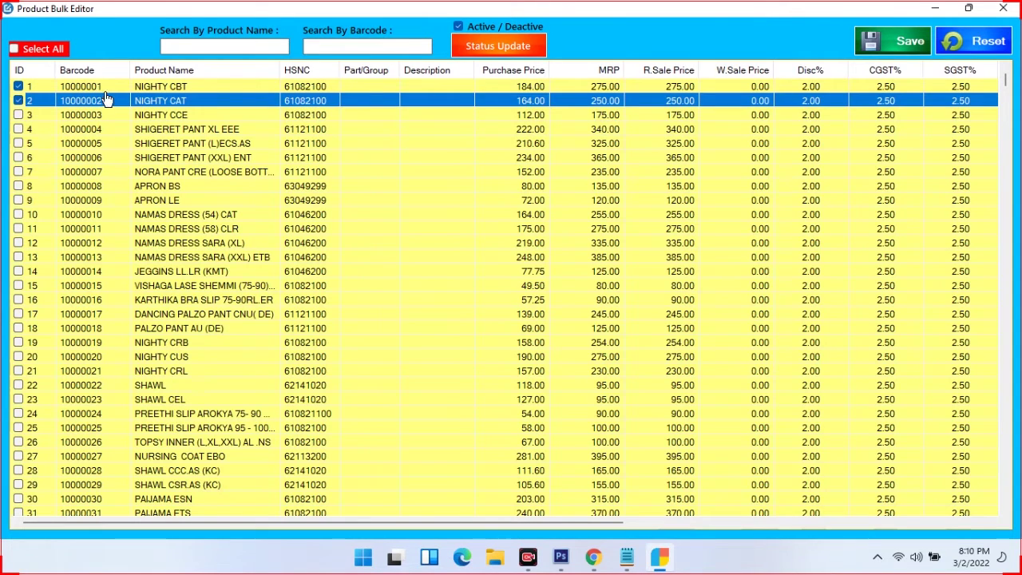
{"action": "left_click", "coordinate": [19, 116]}
{"action": "left_click", "coordinate": [898, 44]}
{"action": "left_click", "coordinate": [495, 323]}
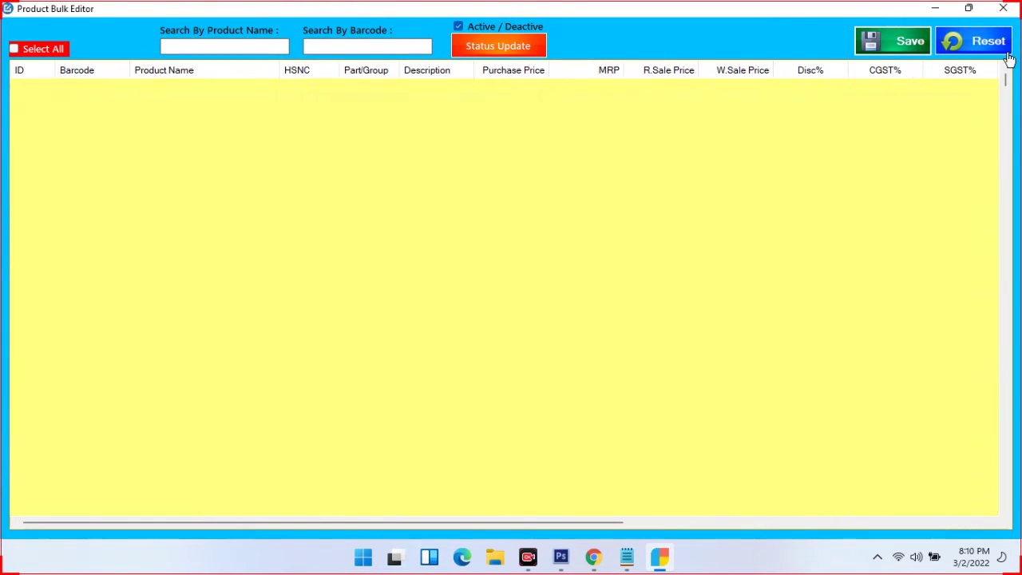
{"action": "left_click", "coordinate": [1001, 9]}
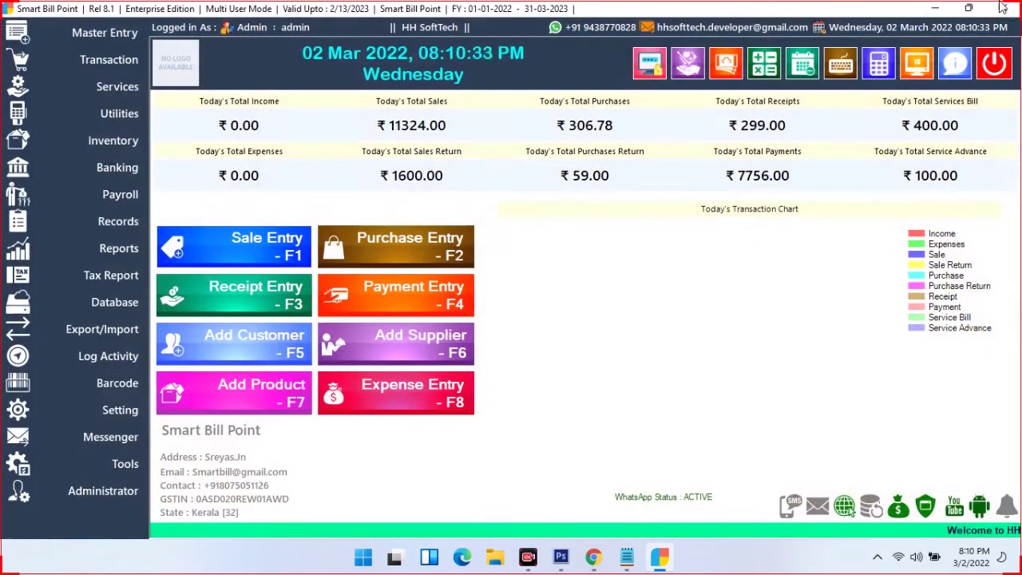
Review the first customer's city, state and contact number in the Customer Bulk Editor, then close it
{"action": "left_click", "coordinate": [120, 113]}
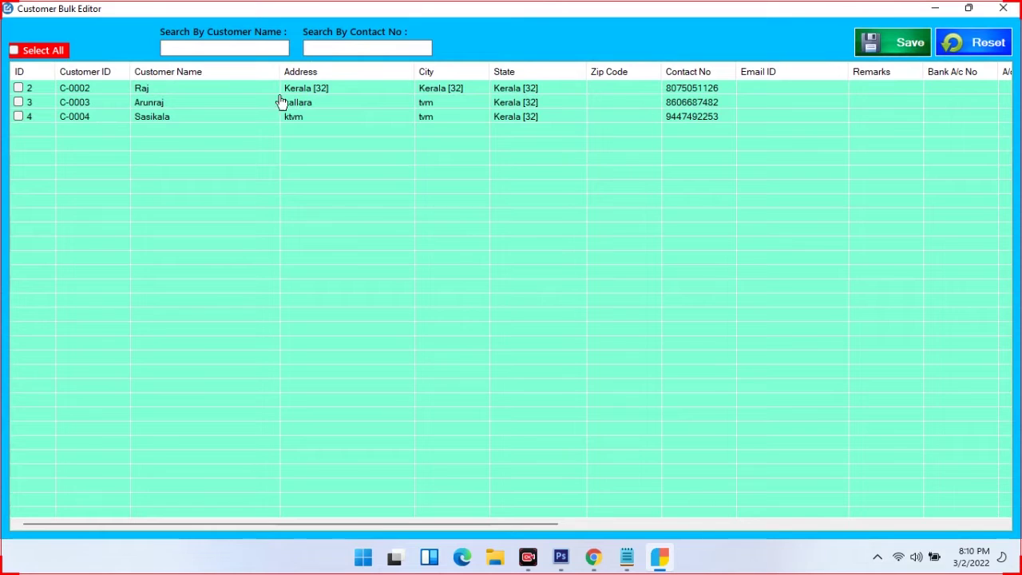
{"action": "left_click", "coordinate": [420, 91]}
{"action": "left_click", "coordinate": [422, 90]}
{"action": "left_click", "coordinate": [515, 90]}
{"action": "left_click", "coordinate": [517, 90]}
{"action": "left_click", "coordinate": [709, 88]}
{"action": "left_click", "coordinate": [711, 87]}
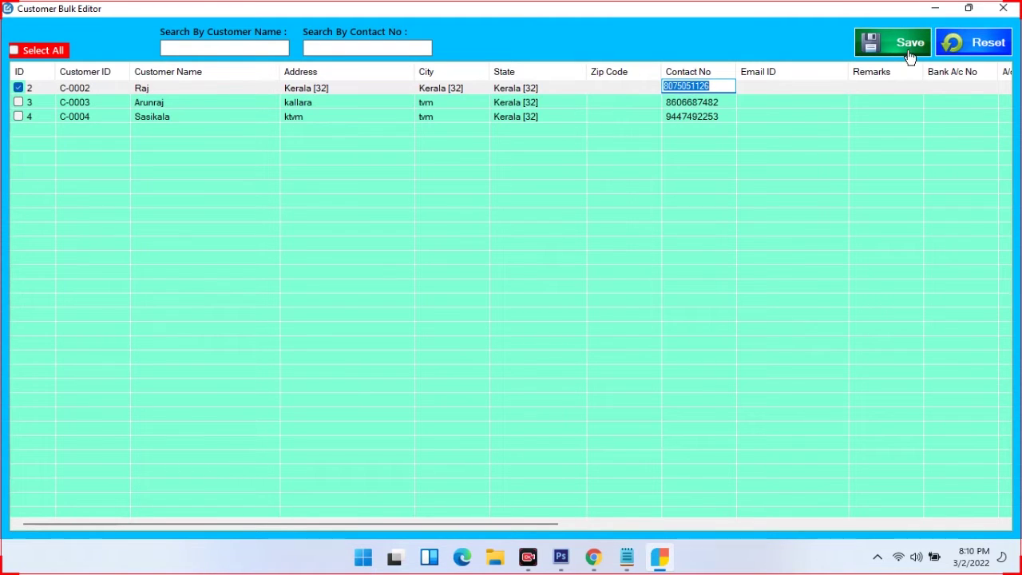
{"action": "left_click", "coordinate": [1003, 8]}
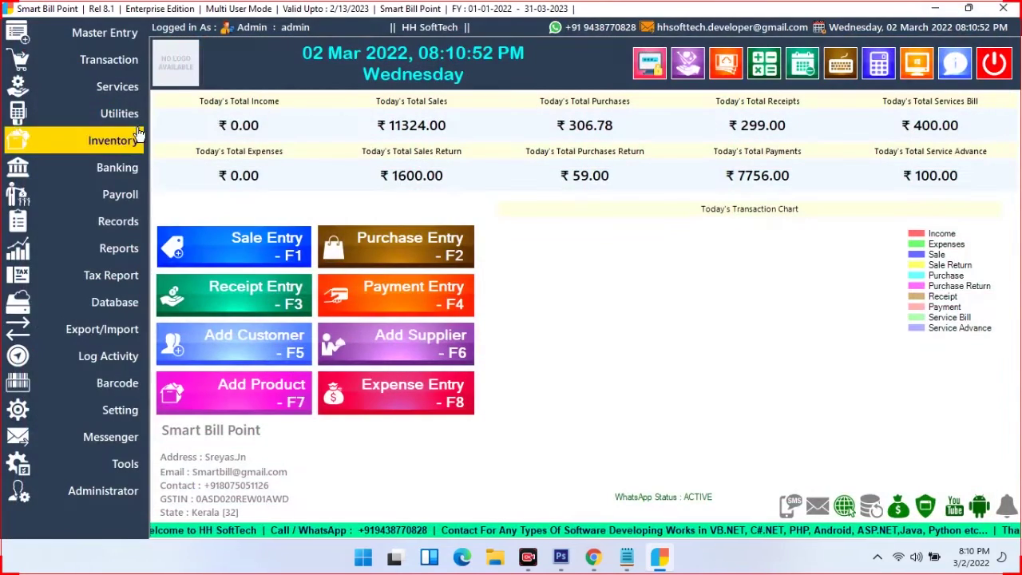
Open and close the Supplier Bulk Editor and then the Salesman Bulk Editor
{"action": "left_click", "coordinate": [134, 118]}
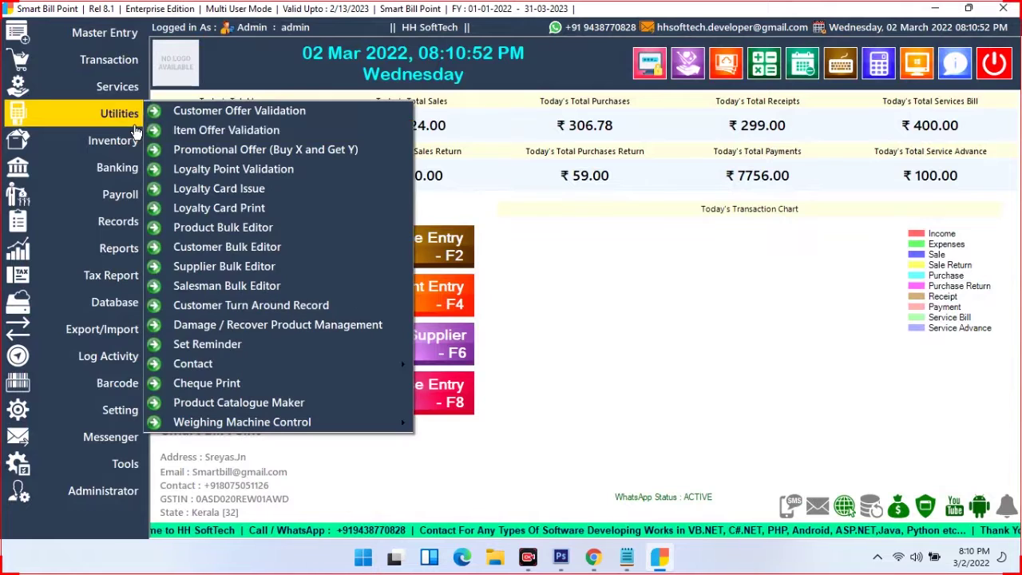
{"action": "left_click", "coordinate": [215, 266]}
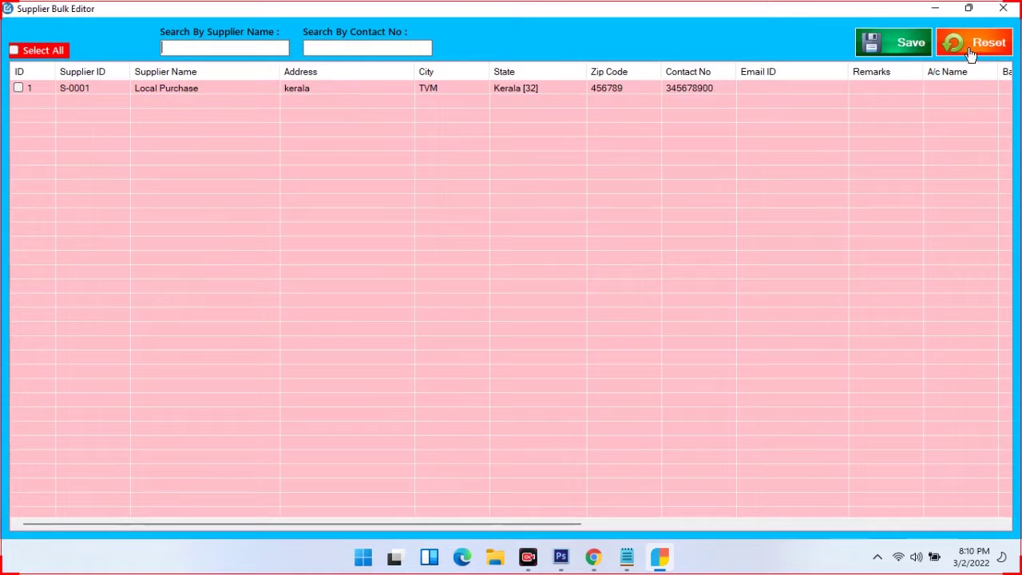
{"action": "left_click", "coordinate": [1003, 8]}
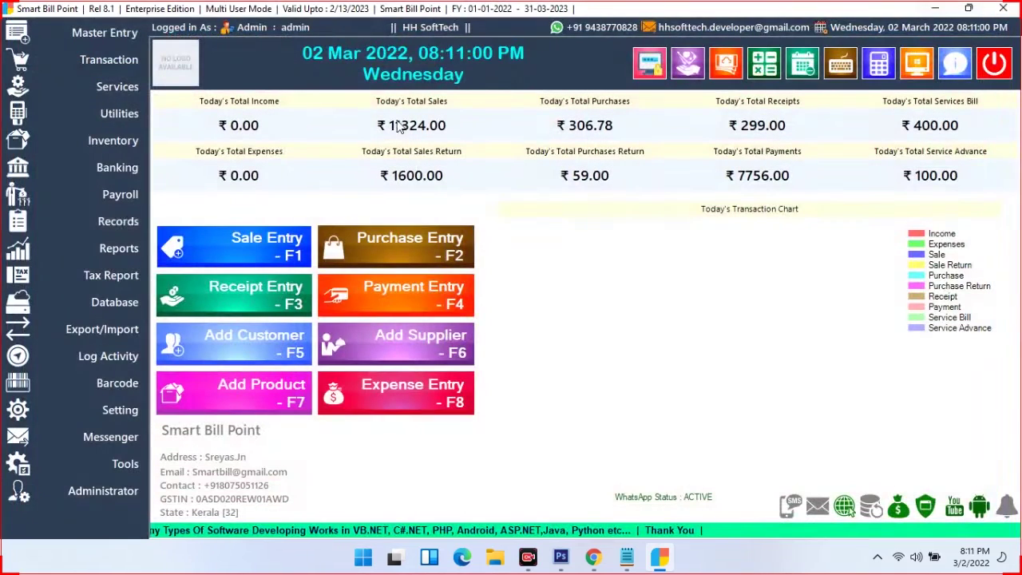
{"action": "left_click", "coordinate": [118, 116]}
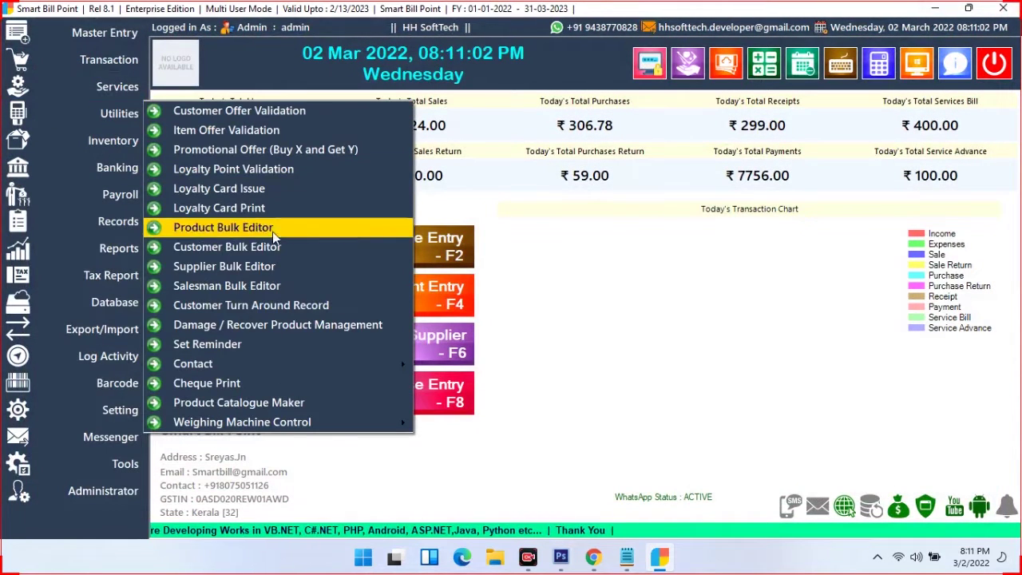
{"action": "left_click", "coordinate": [258, 285]}
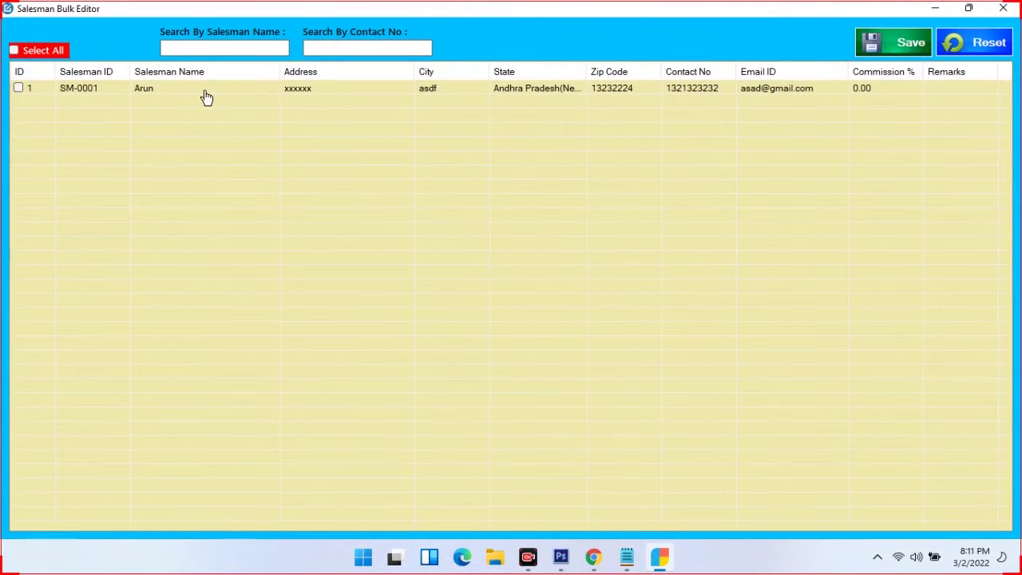
{"action": "left_click", "coordinate": [1003, 9]}
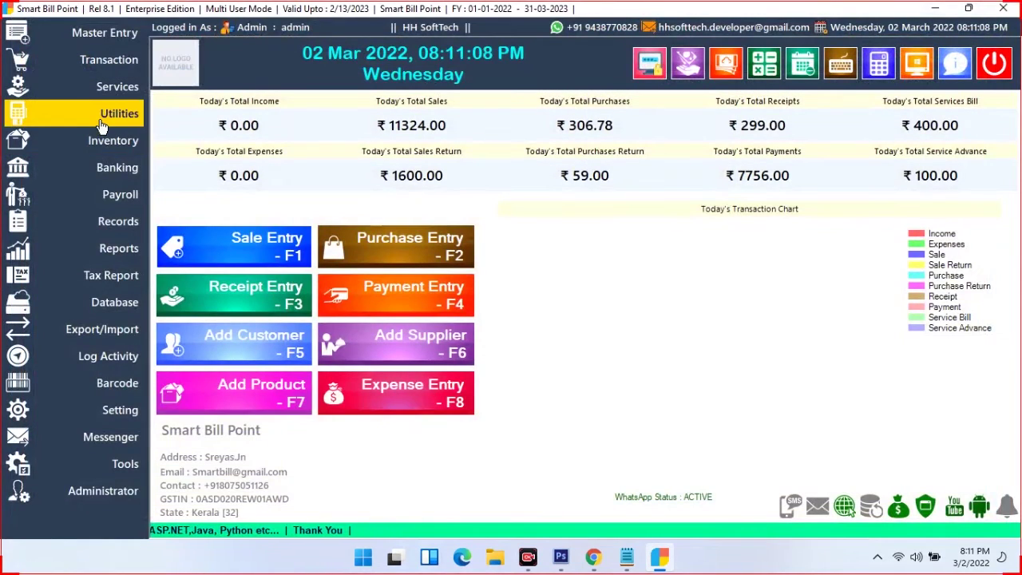
{"action": "left_click", "coordinate": [103, 124]}
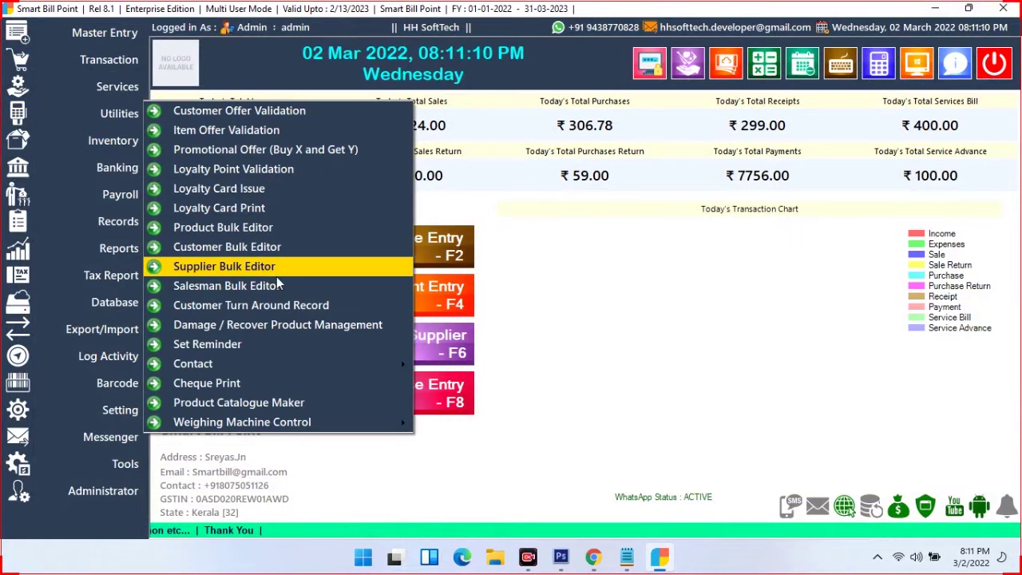
{"action": "left_click", "coordinate": [270, 307]}
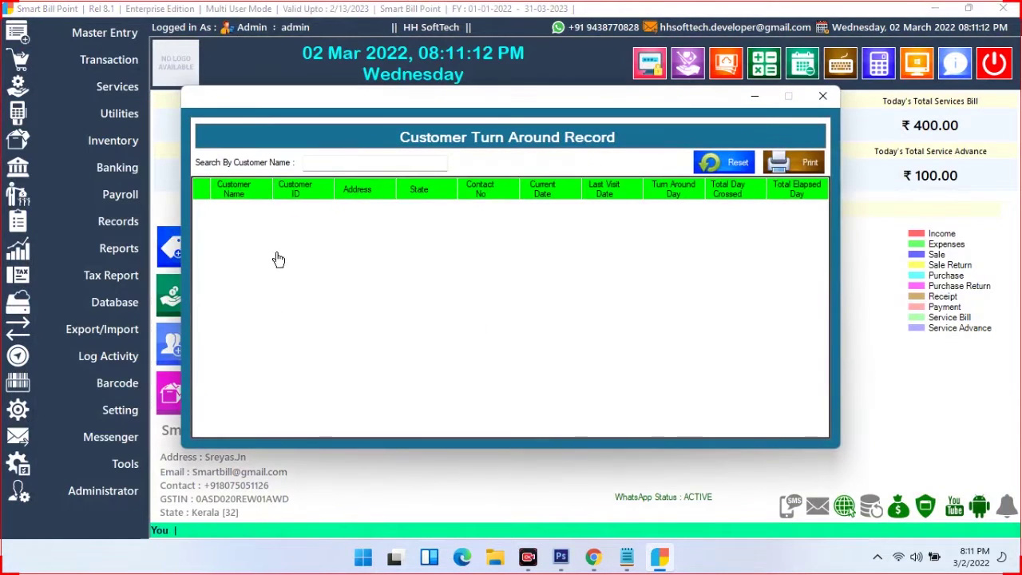
{"action": "left_click", "coordinate": [397, 163]}
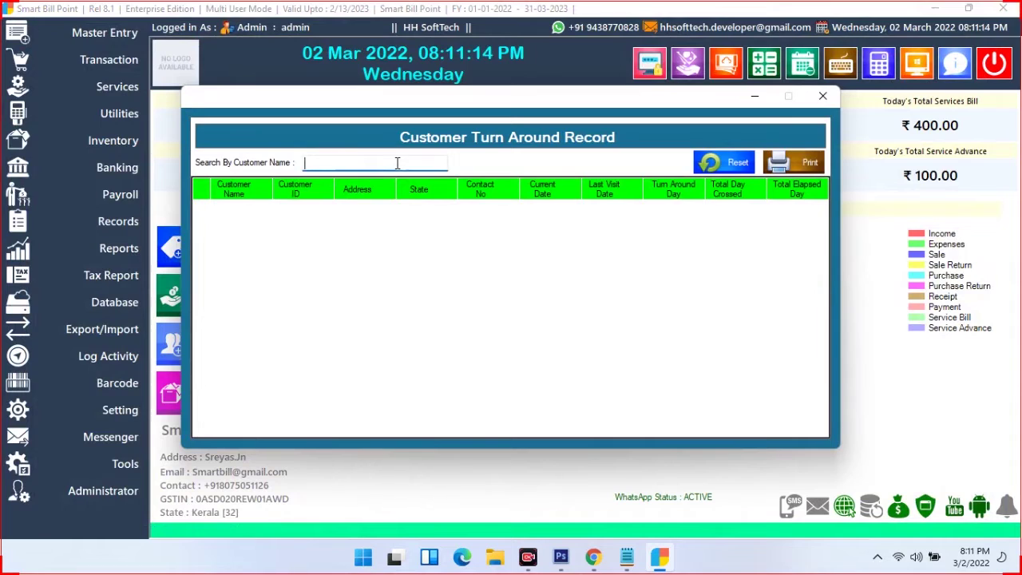
{"action": "type", "text": "r"}
{"action": "type", "text": "aj"}
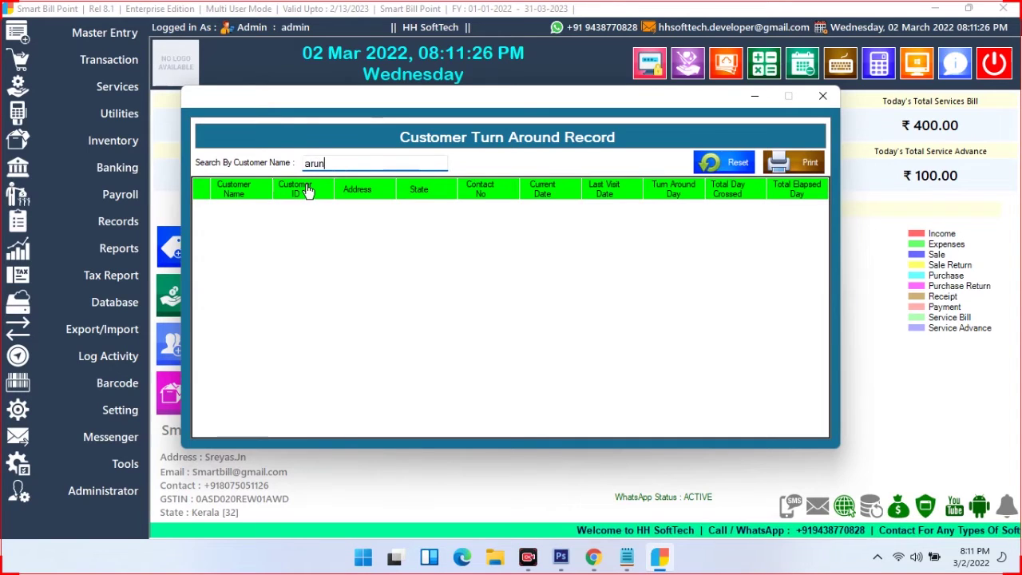
{"action": "type", "text": "raj"}
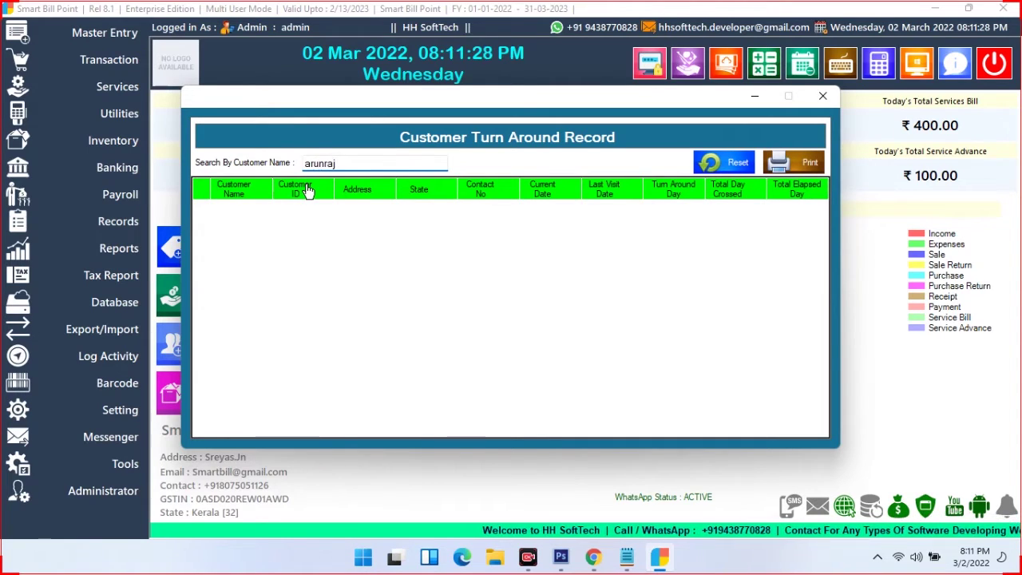
{"action": "left_click", "coordinate": [579, 231]}
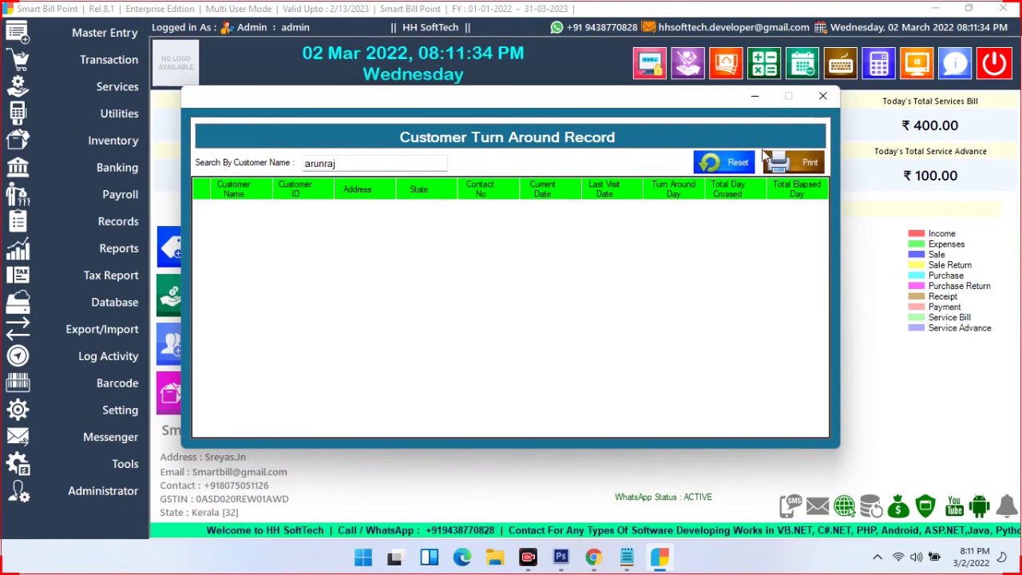
{"action": "left_click", "coordinate": [723, 162]}
{"action": "left_click", "coordinate": [822, 95]}
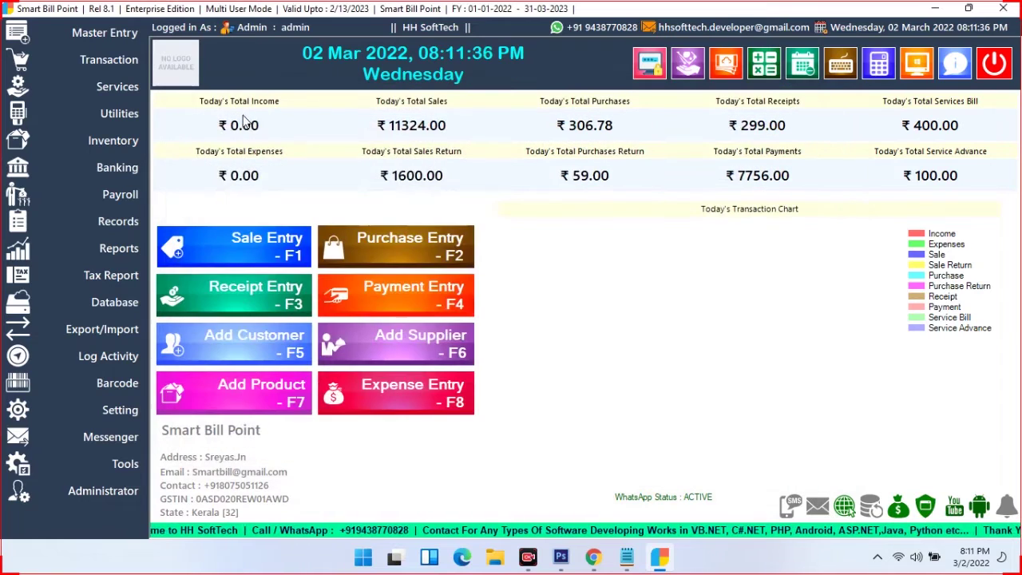
{"action": "left_click", "coordinate": [121, 114]}
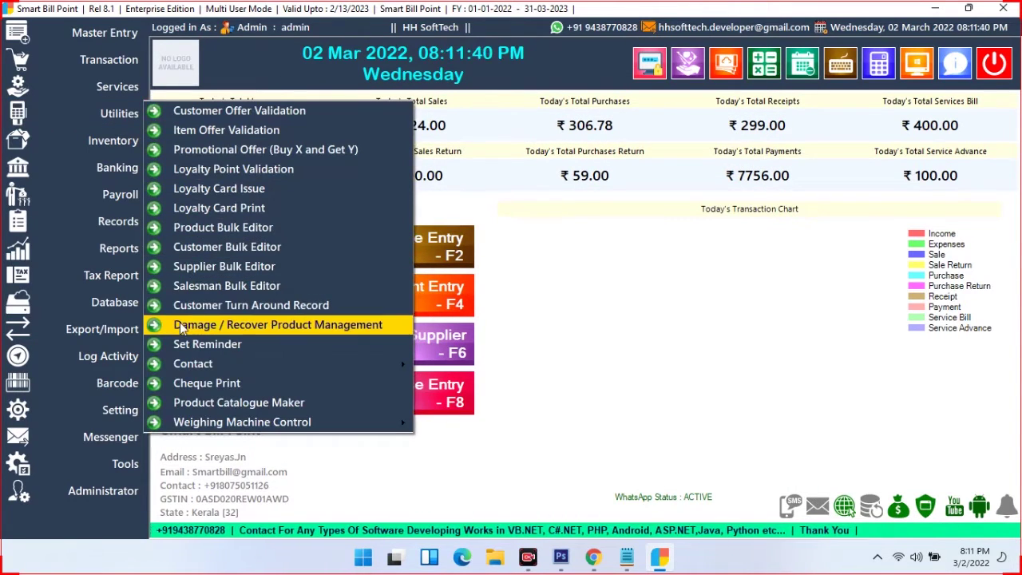
{"action": "left_click", "coordinate": [275, 324]}
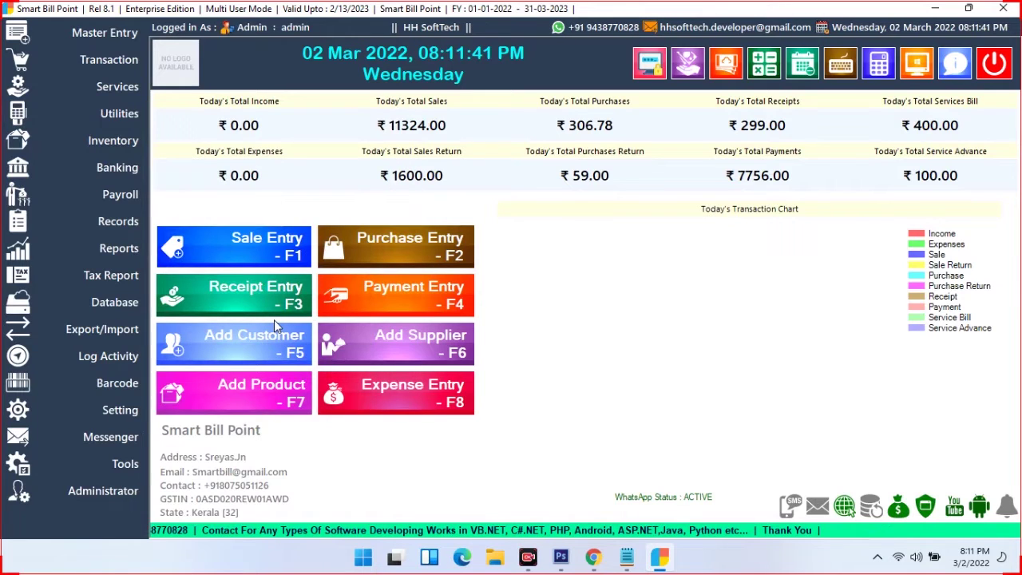